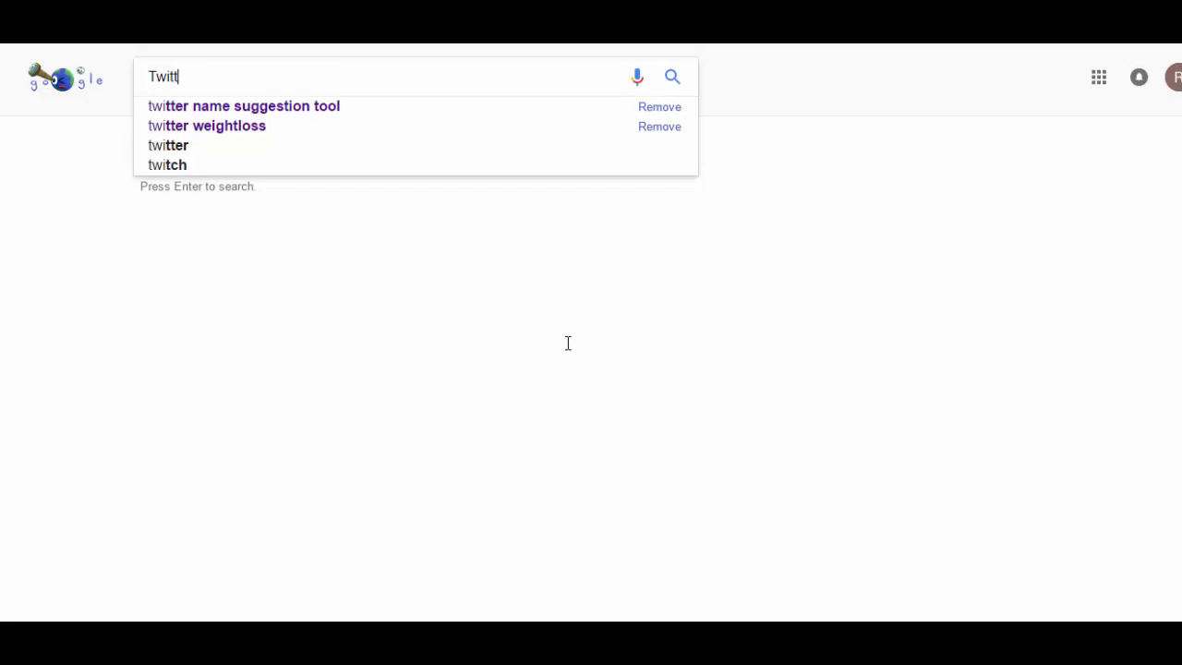
Search Google for Twitter and open the top Twitter result in a new tab
{"action": "key", "text": "Return"}
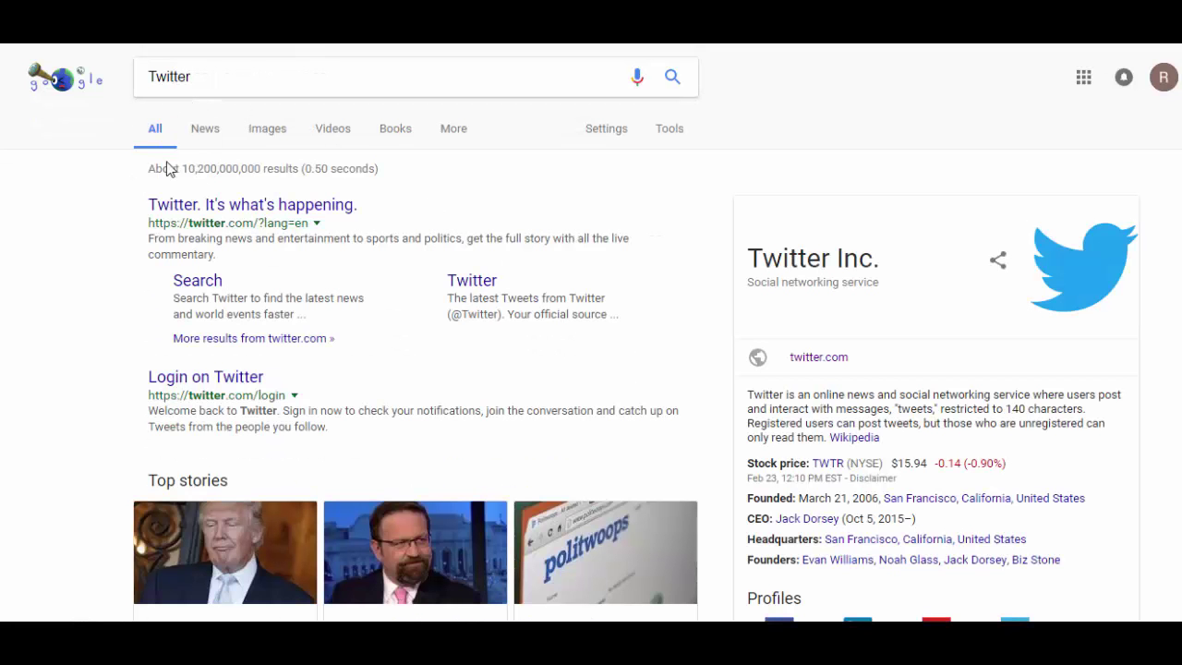
{"action": "right_click", "coordinate": [230, 213]}
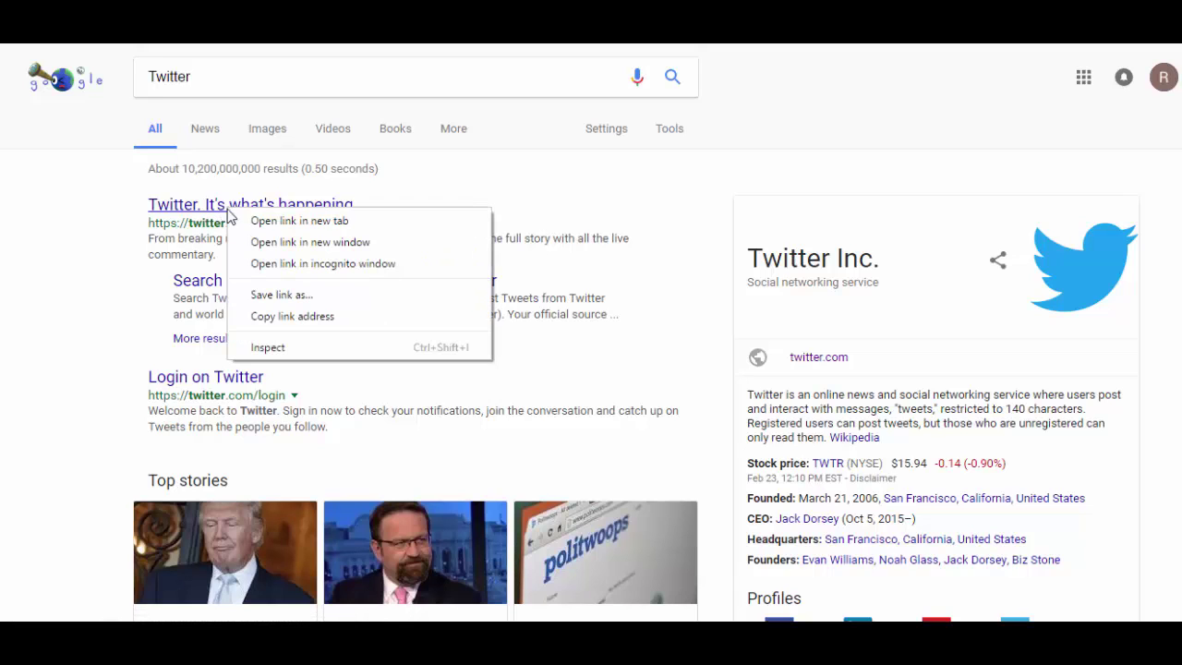
{"action": "left_click", "coordinate": [256, 222]}
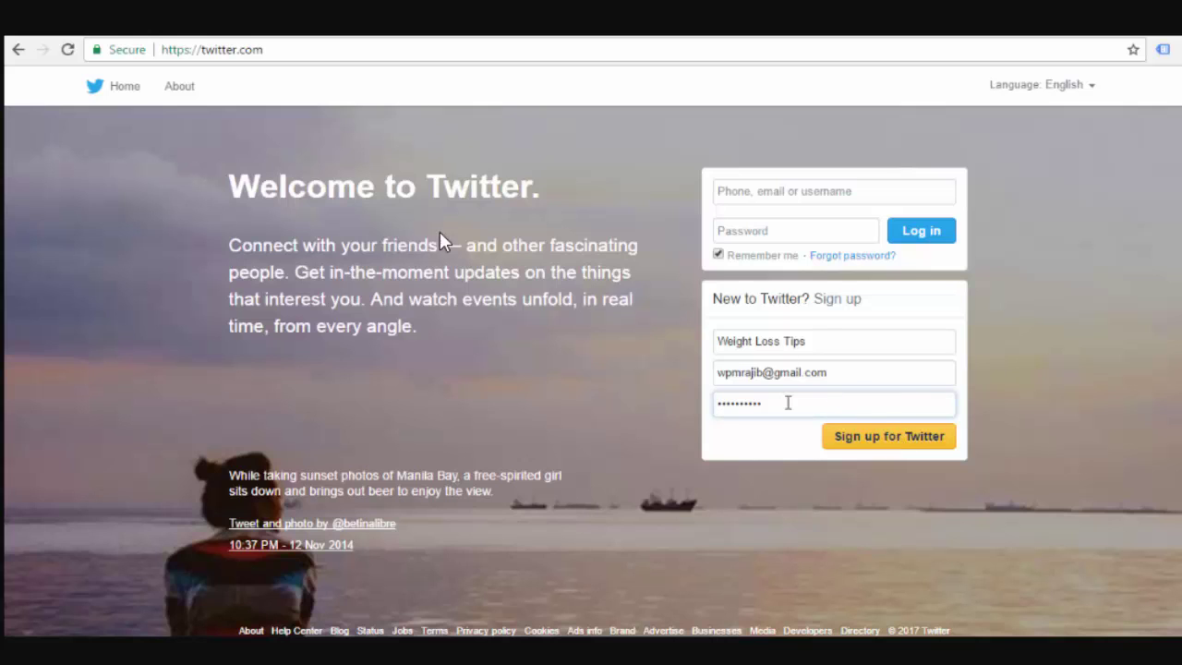
Submit the Twitter sign-up form for the 'Weight Loss Tips' account
{"action": "left_click", "coordinate": [911, 444]}
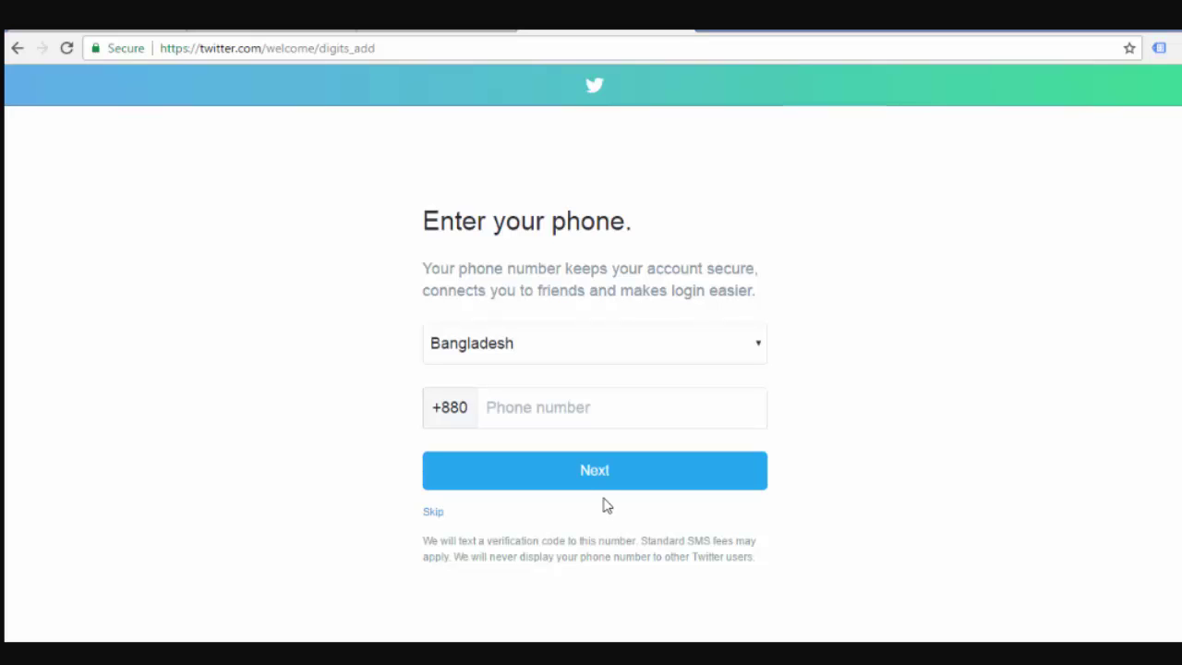
Skip both the phone number step and the contact import step of Twitter sign-up
{"action": "left_click", "coordinate": [433, 511]}
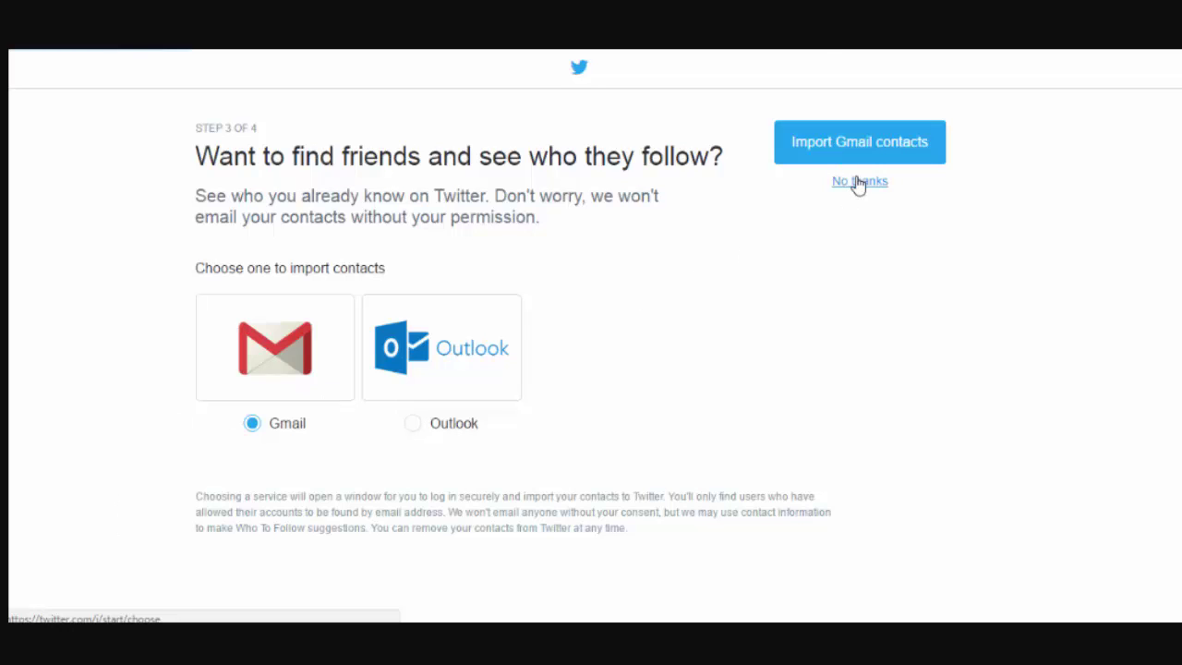
{"action": "left_click", "coordinate": [858, 182]}
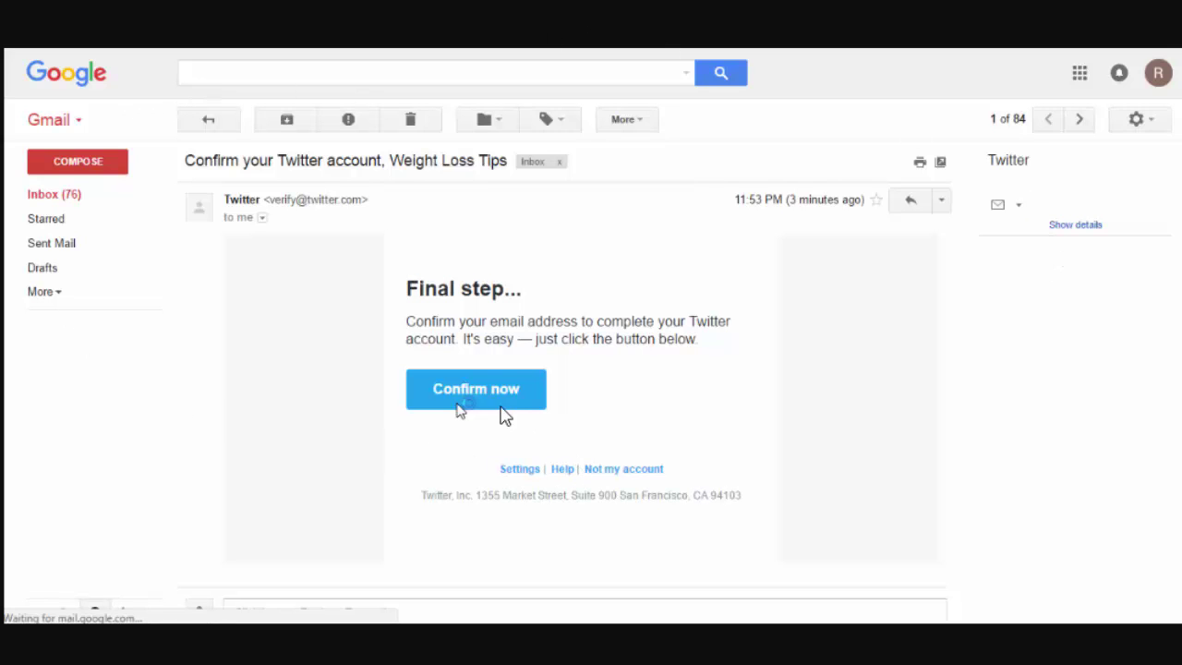
Confirm the account through the Confirm now link in Twitter's Gmail message
{"action": "left_click", "coordinate": [480, 397]}
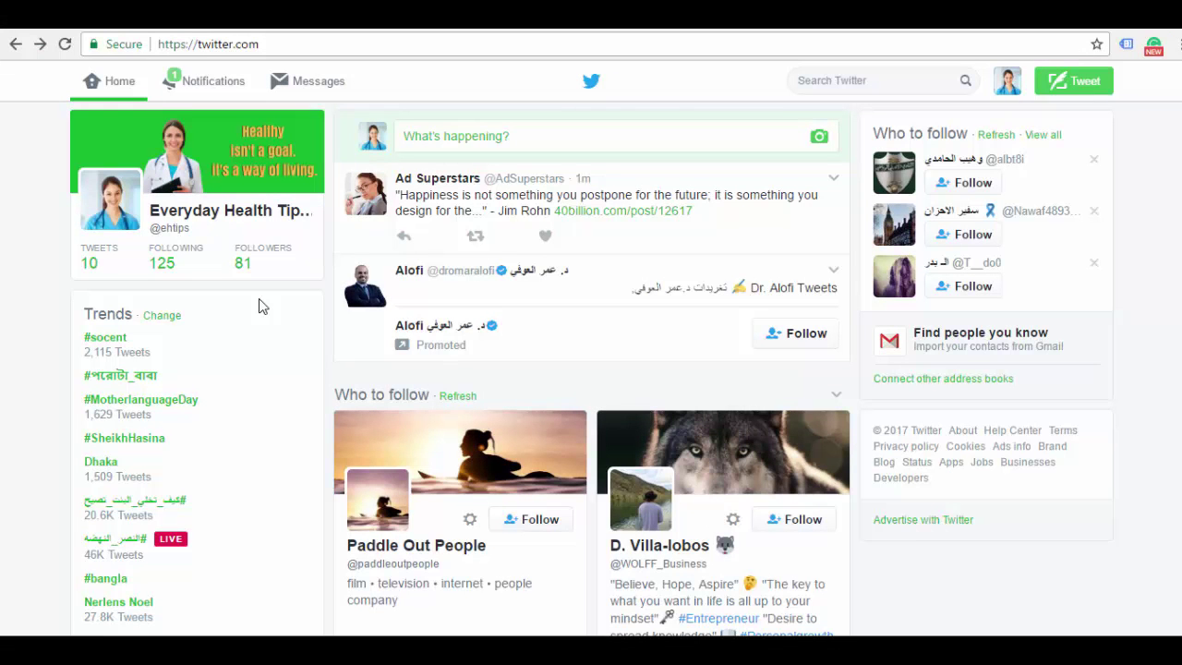
Open the Everyday Health Tips profile, then open it again in a new tab from its handle
{"action": "left_click", "coordinate": [262, 220]}
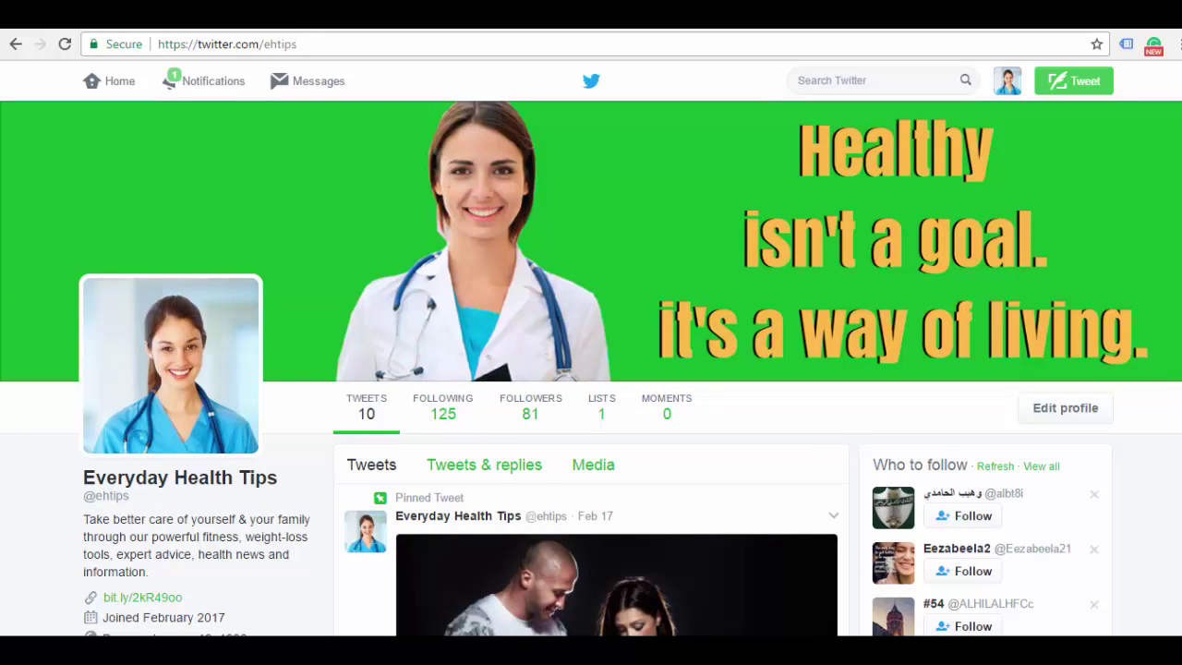
{"action": "scroll", "coordinate": [356, 269], "scroll_direction": "down", "scroll_amount": 2}
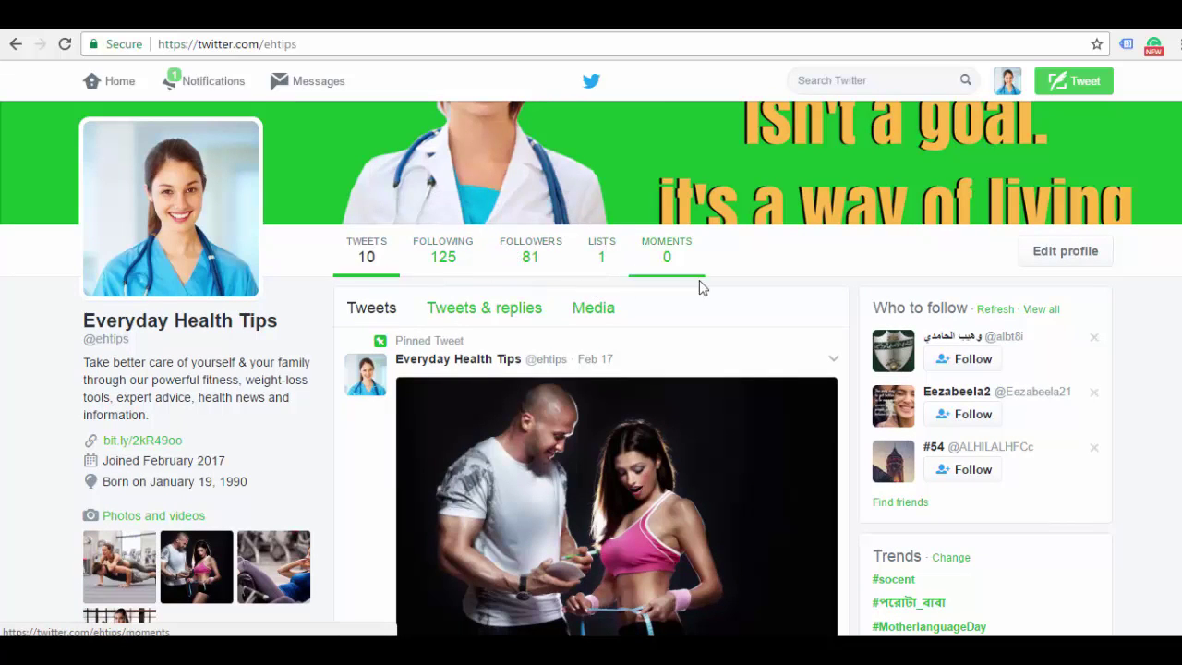
{"action": "scroll", "coordinate": [666, 247], "scroll_direction": "up", "scroll_amount": 2}
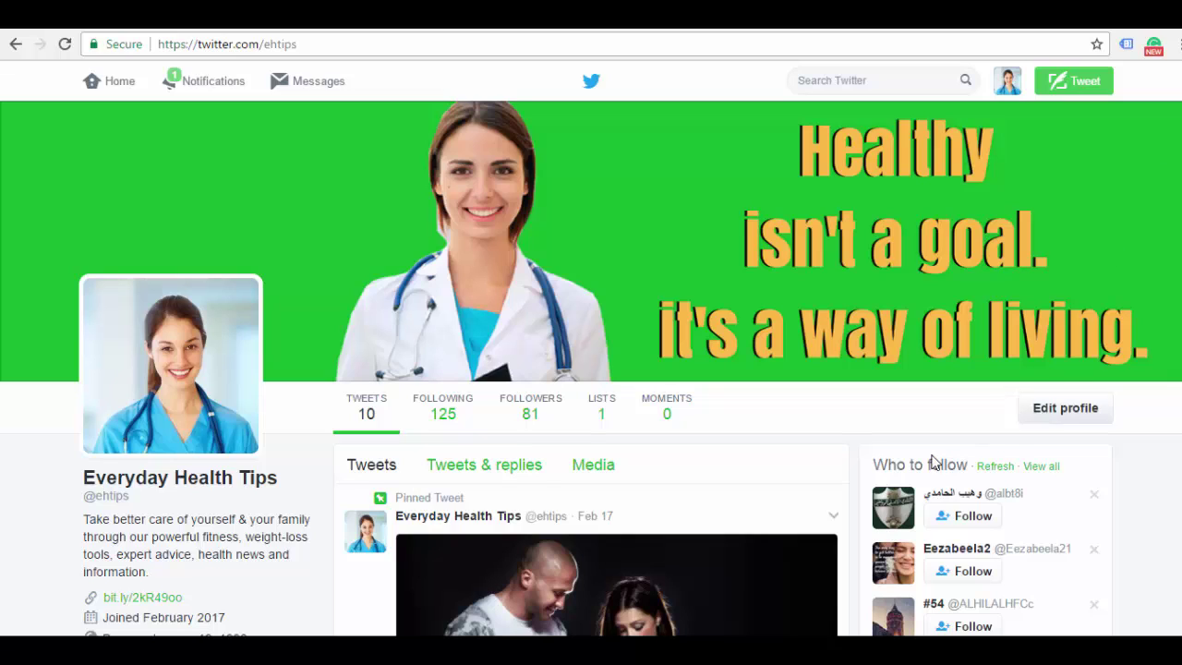
{"action": "left_click_drag", "start_coordinate": [130, 497], "coordinate": [90, 501]}
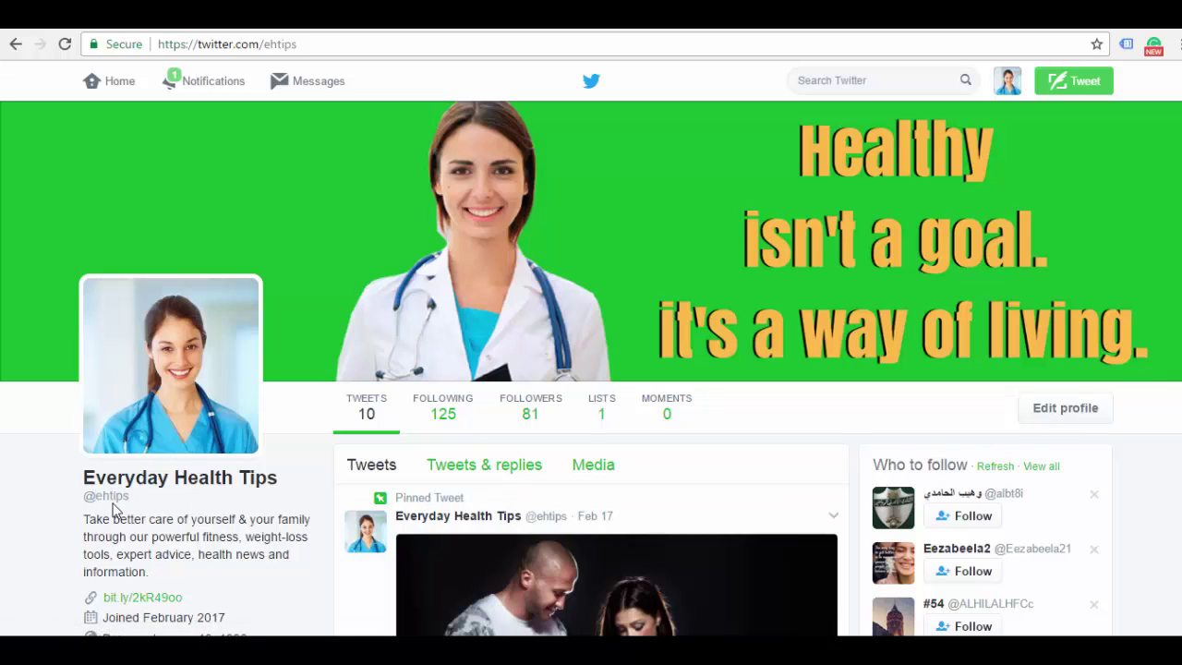
{"action": "right_click", "coordinate": [111, 501]}
{"action": "right_click", "coordinate": [110, 498]}
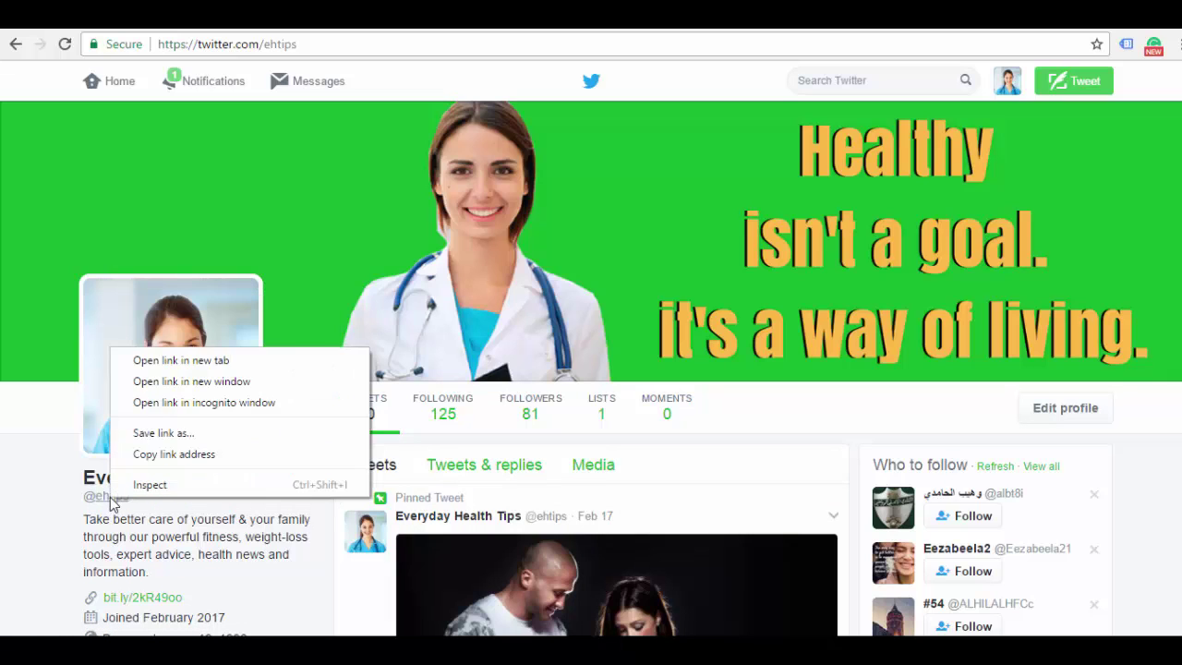
{"action": "left_click", "coordinate": [166, 361]}
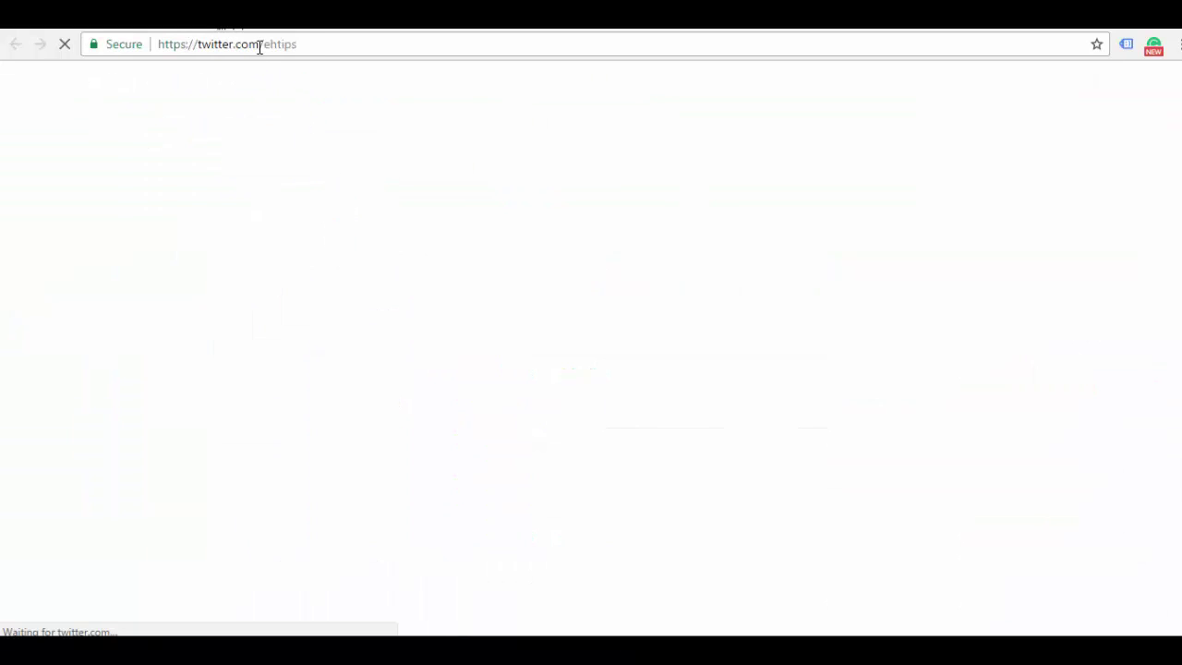
Select the handle 'ehtips' in the page address
{"action": "left_click_drag", "start_coordinate": [262, 43], "coordinate": [309, 43]}
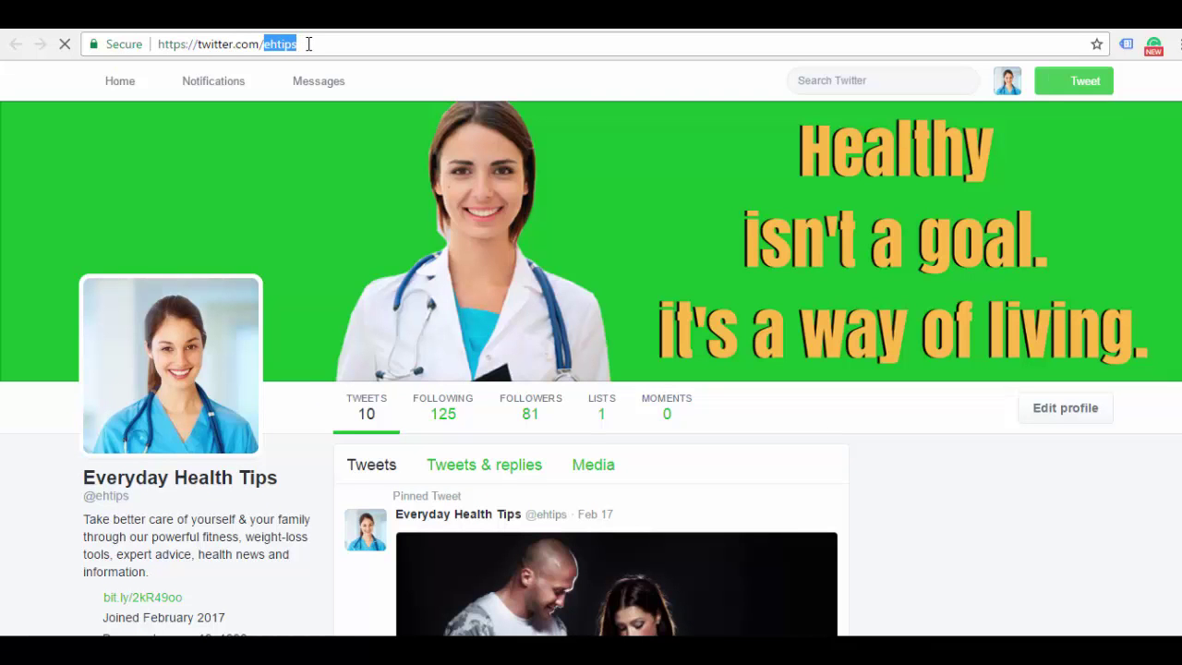
{"action": "left_click", "coordinate": [309, 43]}
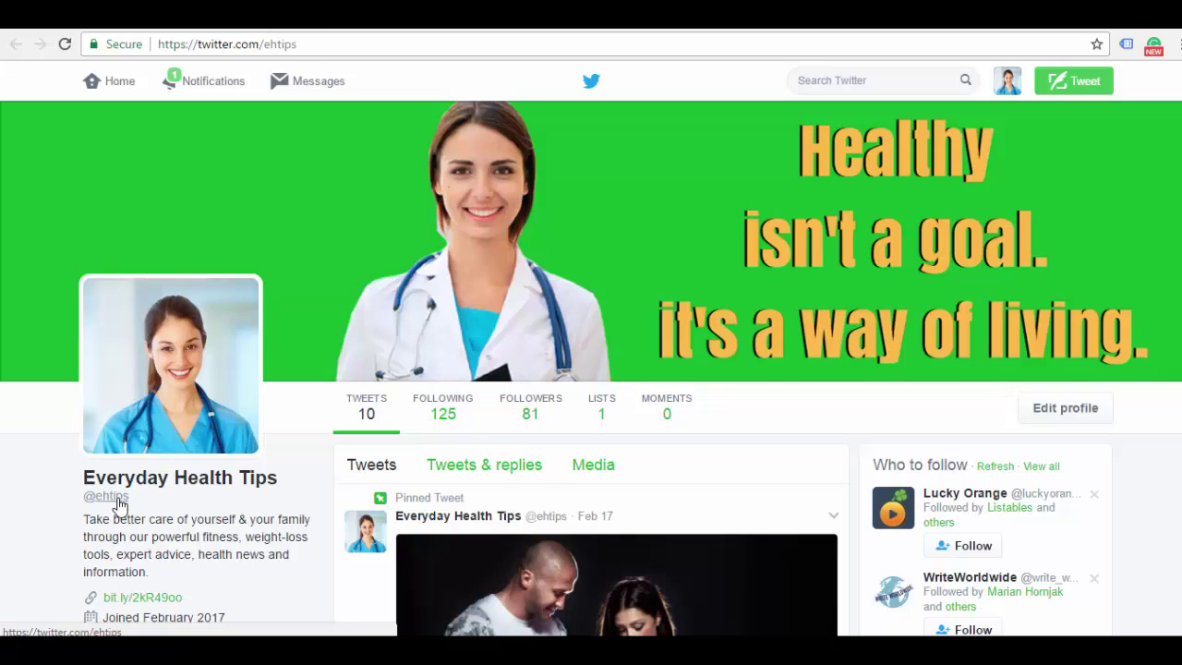
{"action": "double_click", "coordinate": [285, 44]}
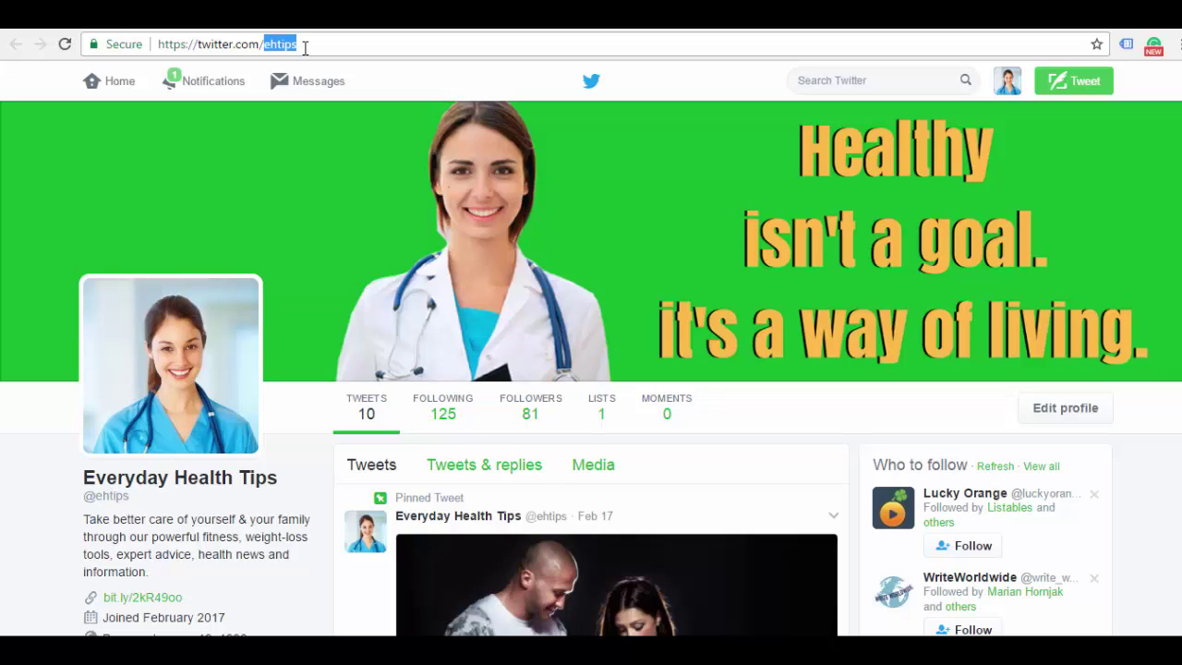
{"action": "left_click", "coordinate": [388, 93]}
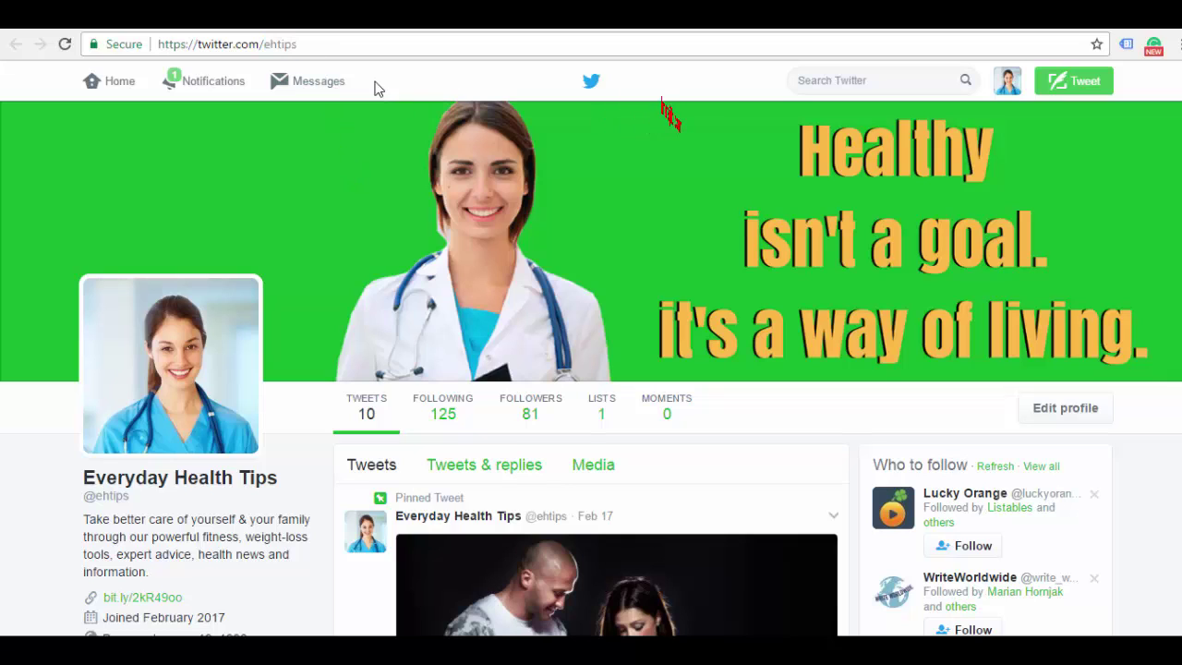
{"action": "double_click", "coordinate": [282, 44]}
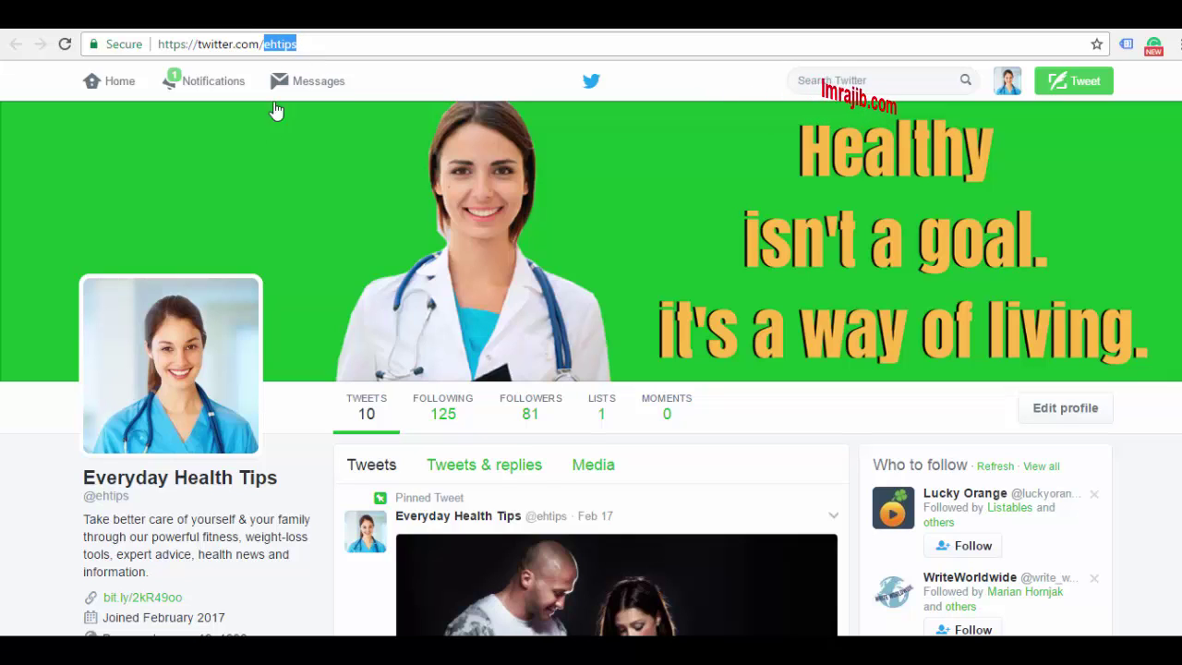
Open Settings > Account and inspect the username and email fields without changing them
{"action": "left_click", "coordinate": [1009, 83]}
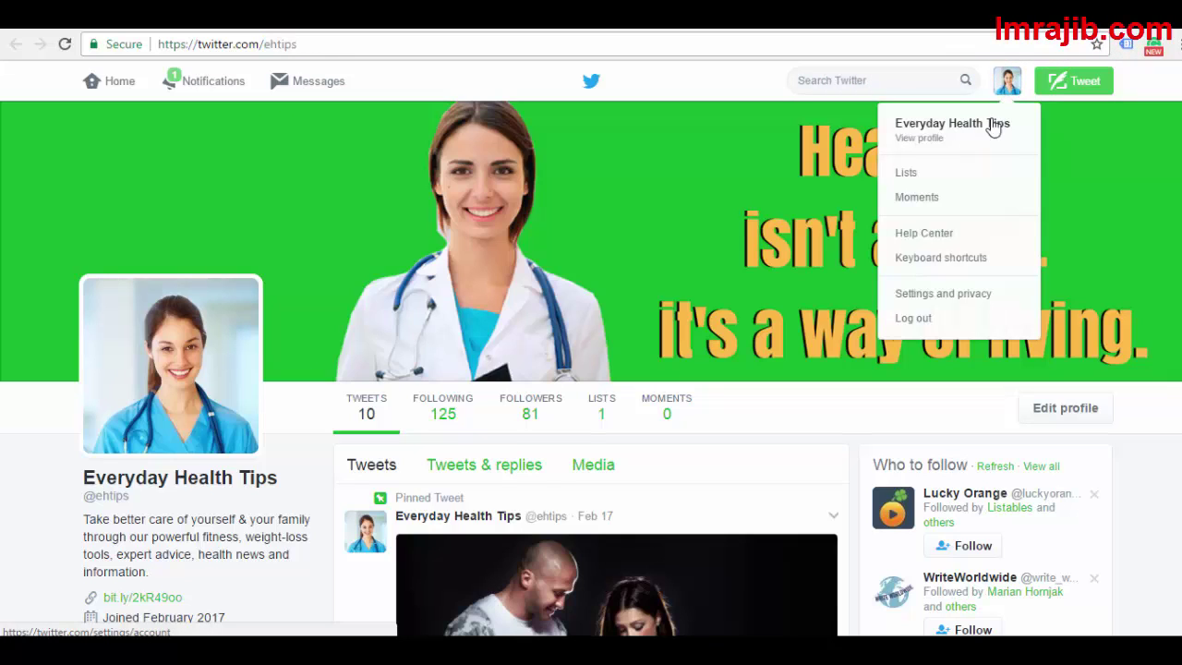
{"action": "left_click", "coordinate": [974, 297]}
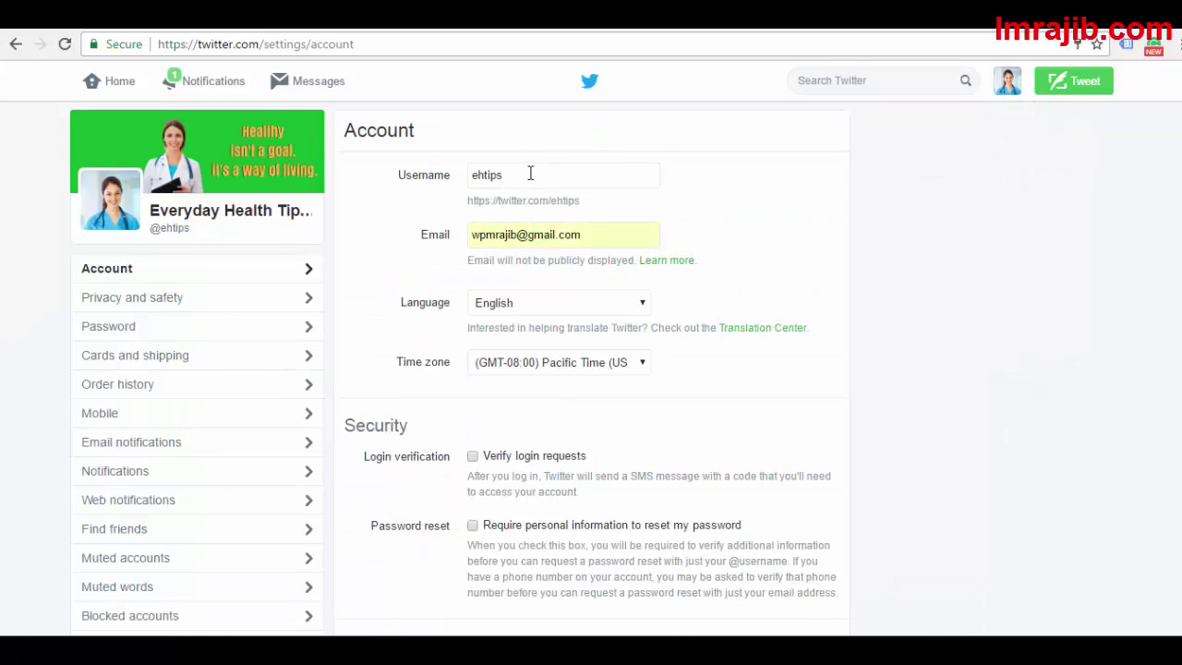
{"action": "left_click_drag", "start_coordinate": [530, 173], "coordinate": [466, 163]}
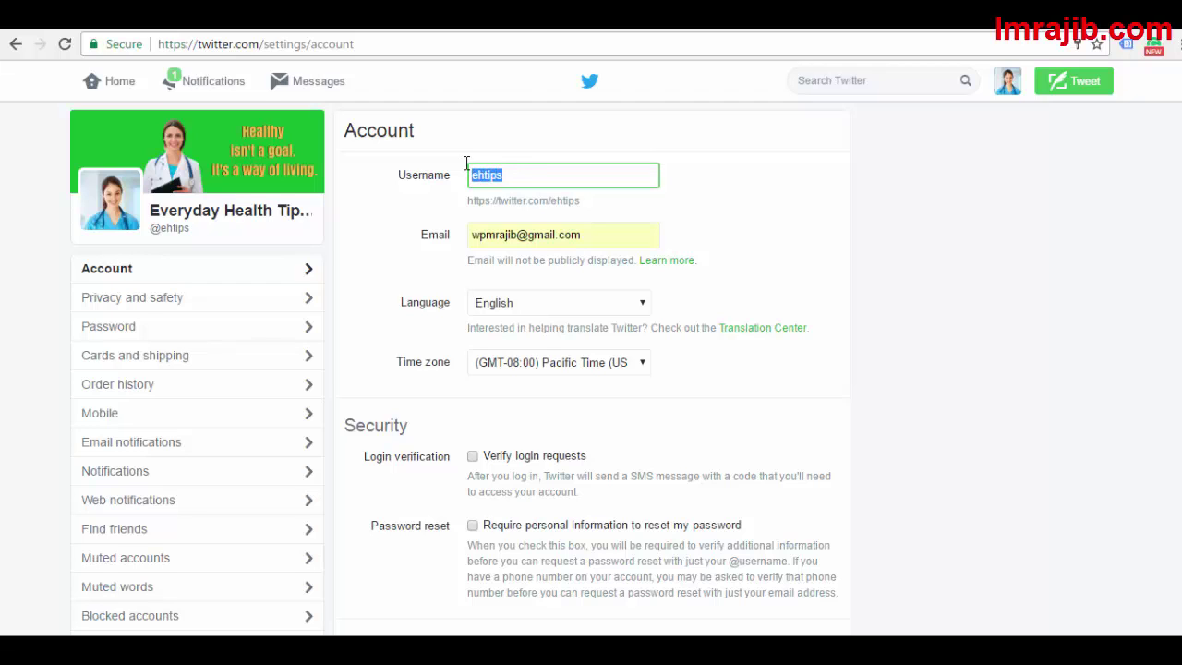
{"action": "left_click", "coordinate": [725, 192]}
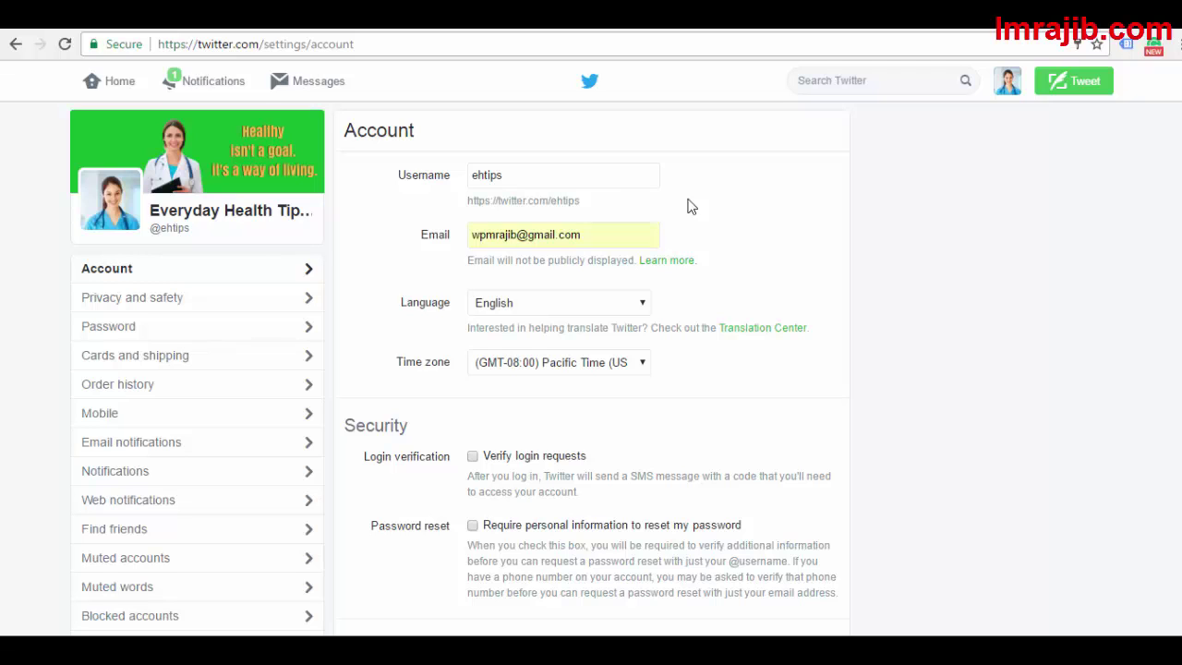
{"action": "left_click", "coordinate": [604, 179]}
{"action": "left_click", "coordinate": [615, 230]}
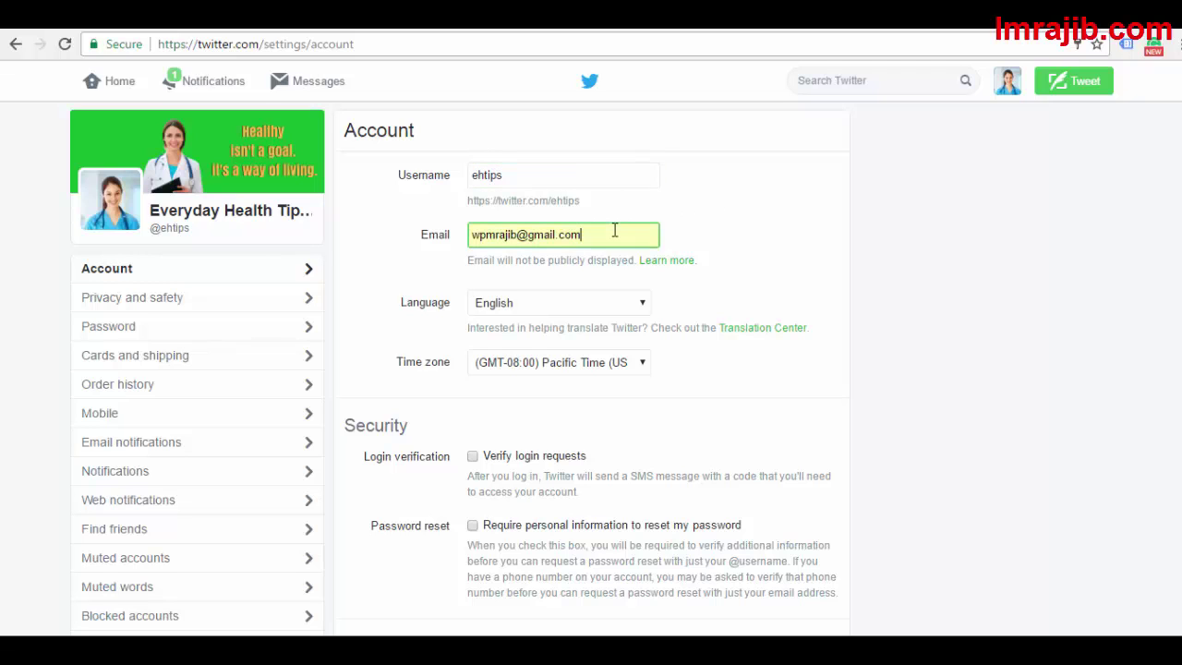
{"action": "left_click", "coordinate": [786, 197]}
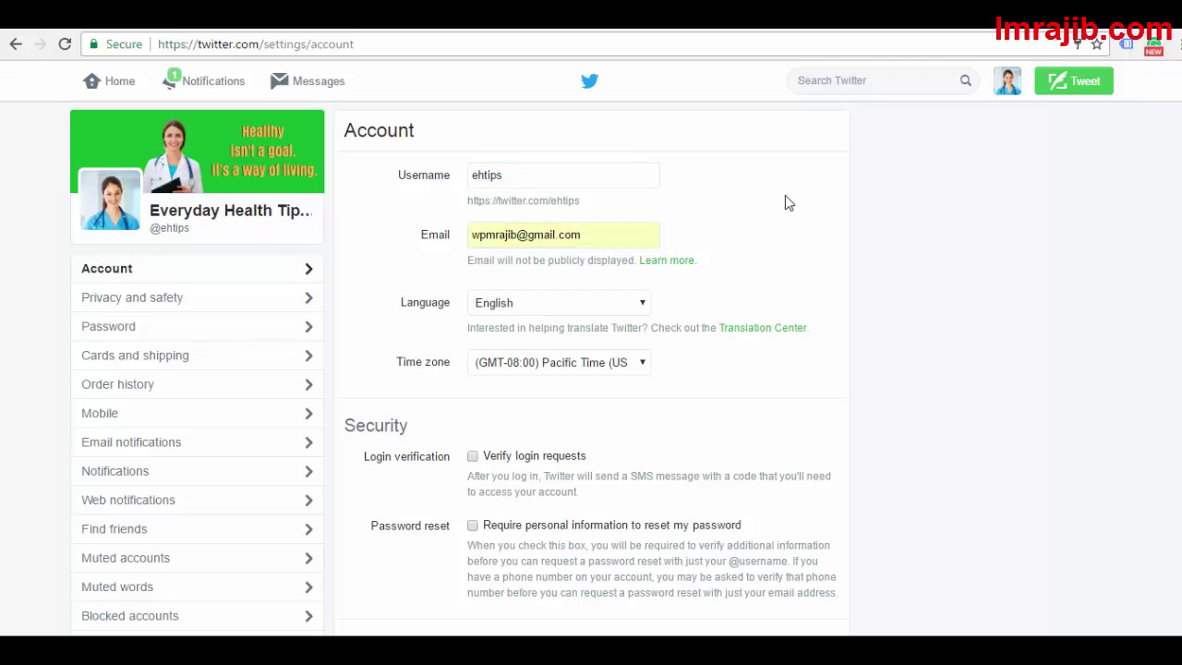
Select the username 'ehtips', then return to the account's own profile page
{"action": "left_click", "coordinate": [582, 166]}
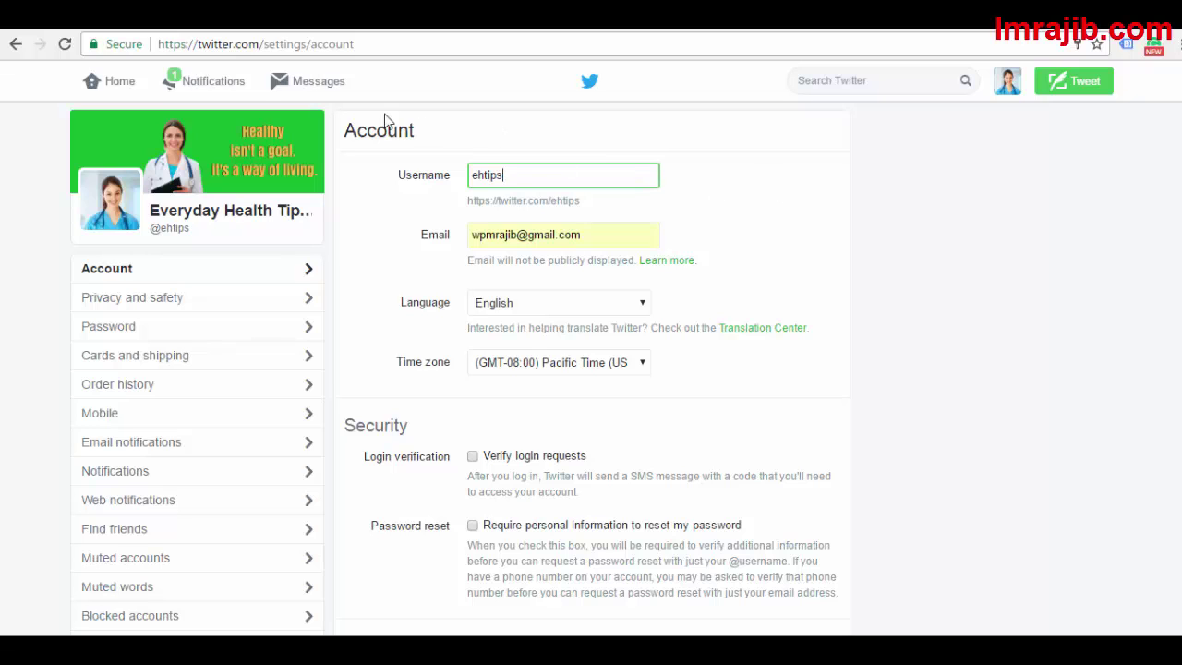
{"action": "left_click", "coordinate": [973, 286]}
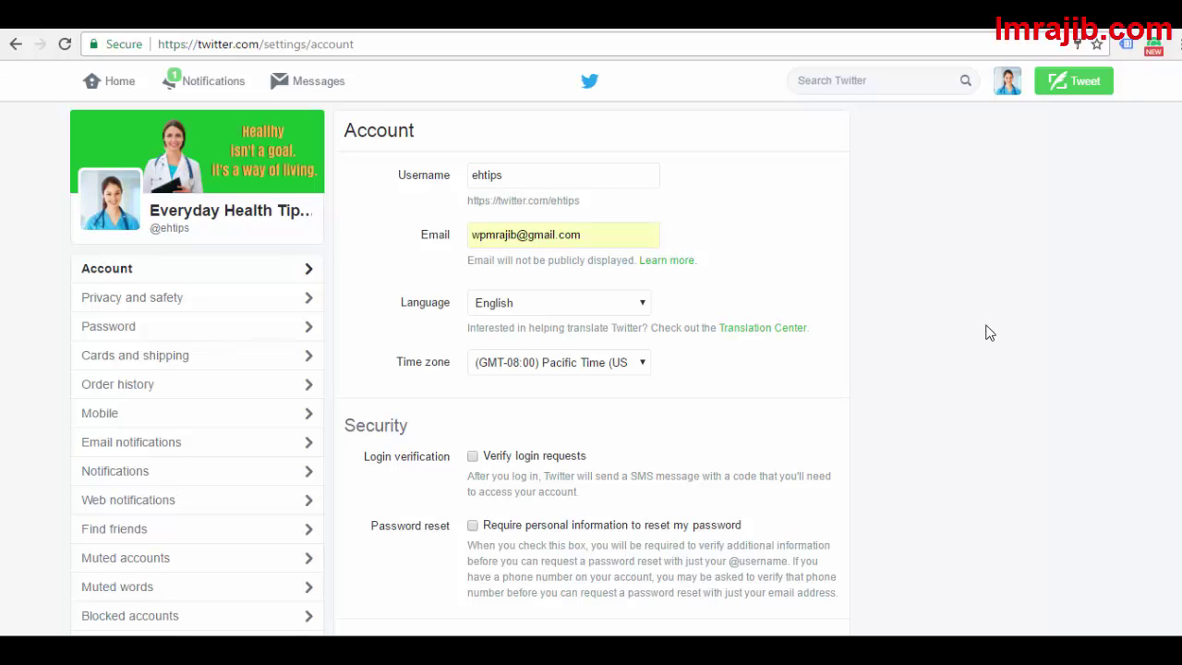
{"action": "left_click", "coordinate": [624, 171]}
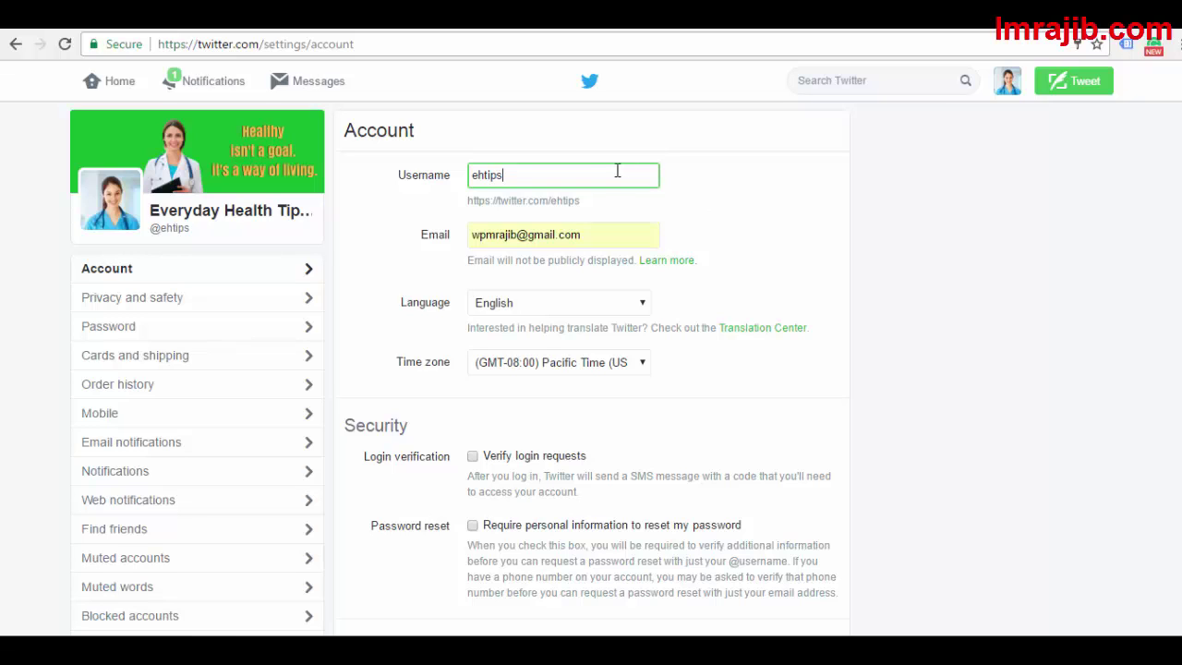
{"action": "left_click_drag", "start_coordinate": [617, 172], "coordinate": [469, 167]}
{"action": "left_click", "coordinate": [990, 183]}
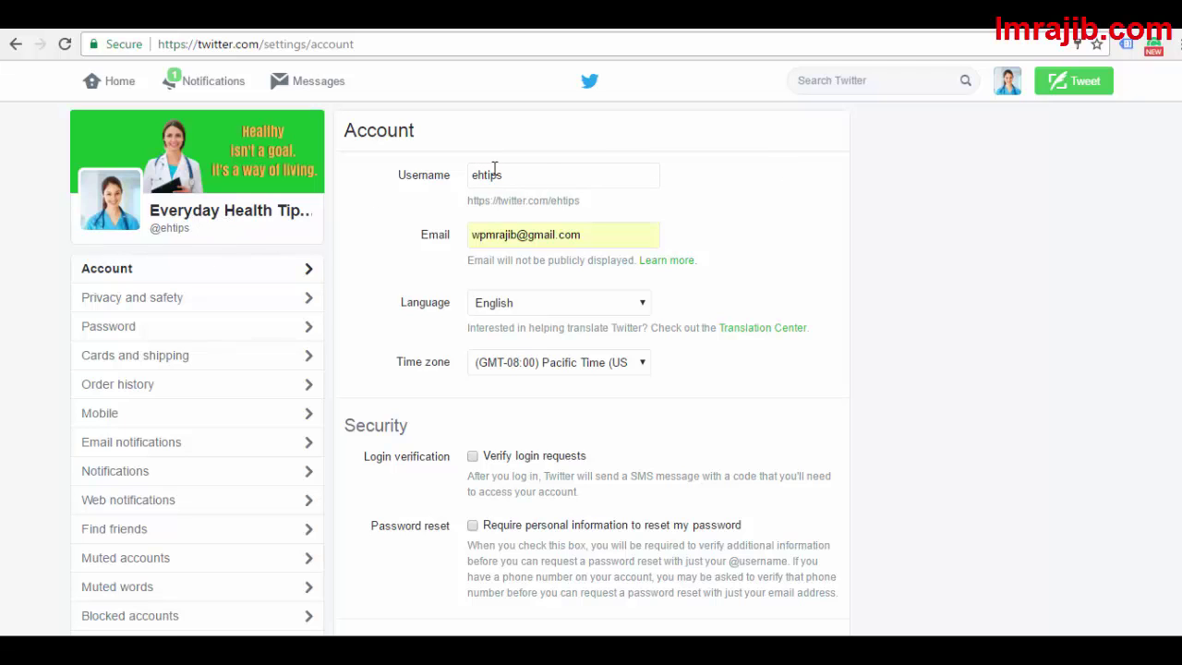
{"action": "left_click", "coordinate": [256, 218]}
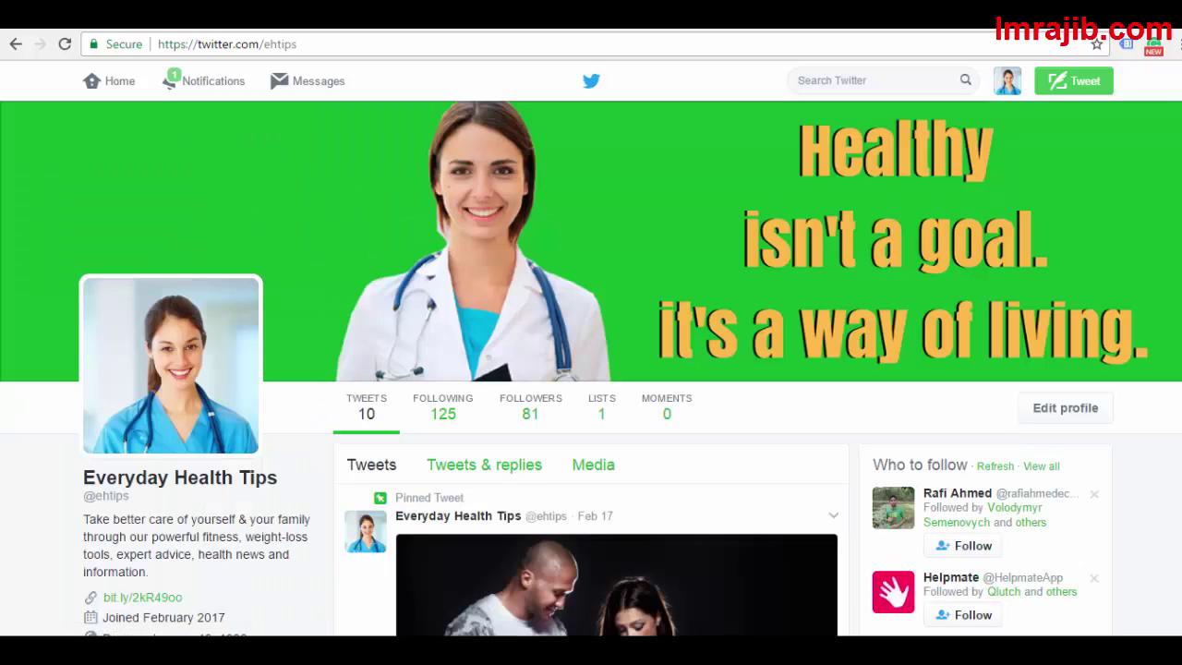
Scroll over the Everyday Health Tips profile to review its banner, stats and pinned tweet
{"action": "scroll", "coordinate": [426, 239], "scroll_direction": "down", "scroll_amount": 2}
{"action": "scroll", "coordinate": [426, 239], "scroll_direction": "up", "scroll_amount": 2}
Open Edit profile and highlight 'ehtips' in the page address
{"action": "left_click", "coordinate": [1082, 418]}
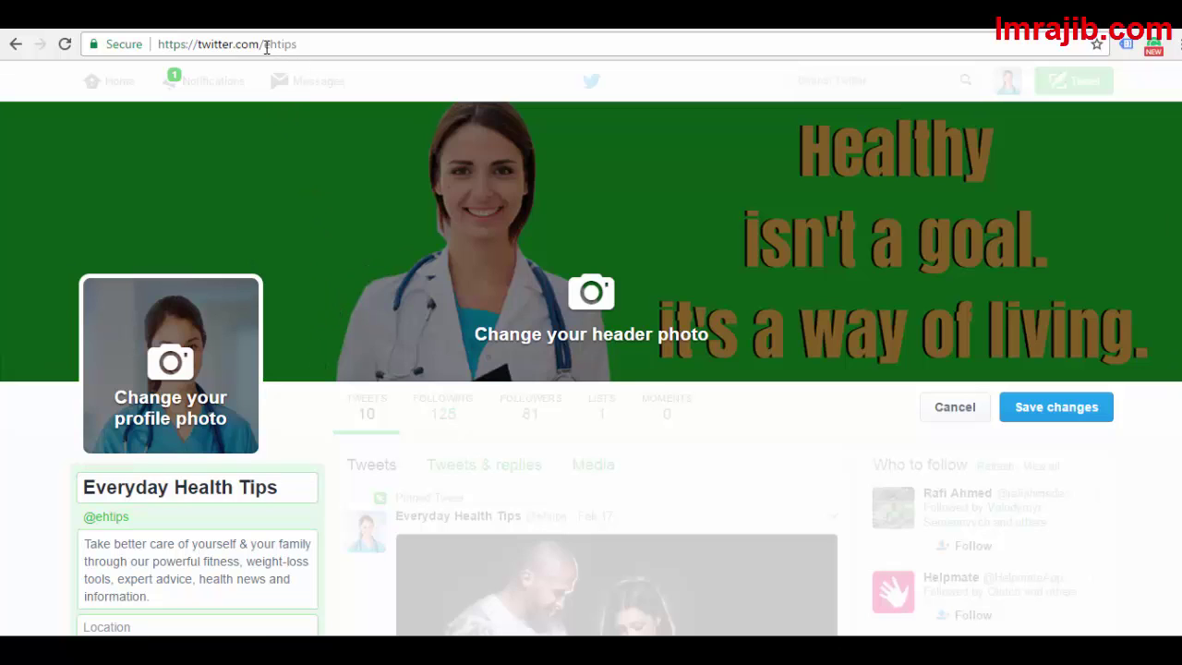
{"action": "left_click_drag", "start_coordinate": [266, 48], "coordinate": [313, 44]}
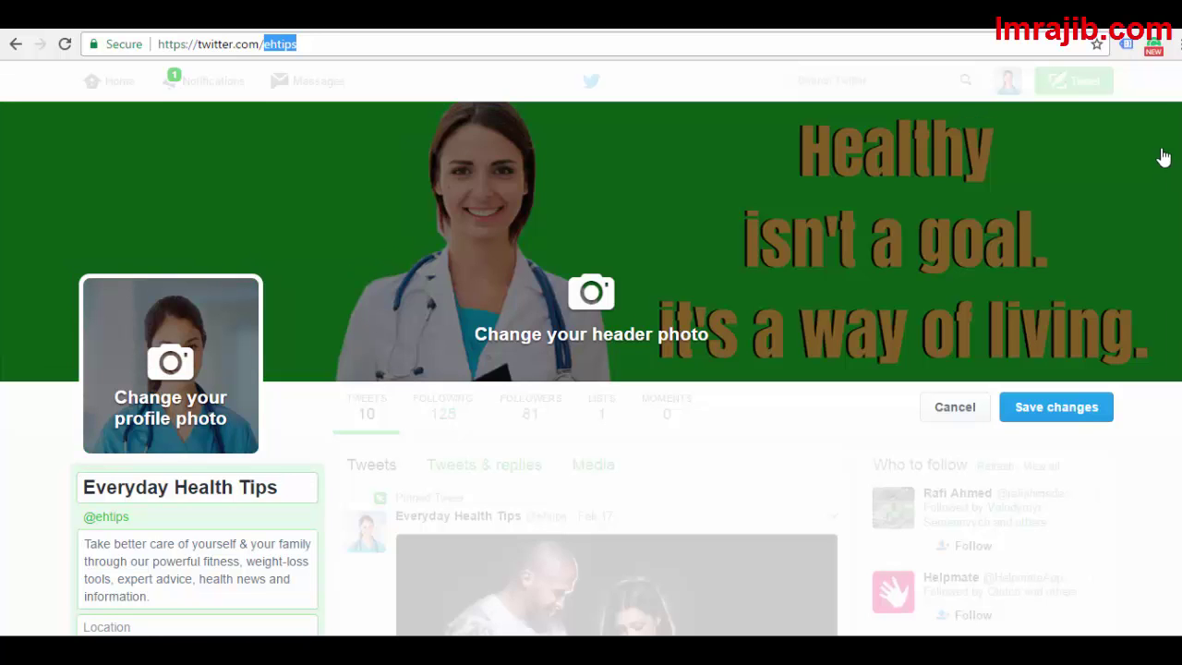
{"action": "scroll", "coordinate": [217, 212], "scroll_direction": "down", "scroll_amount": 2}
{"action": "scroll", "coordinate": [217, 212], "scroll_direction": "up", "scroll_amount": 1}
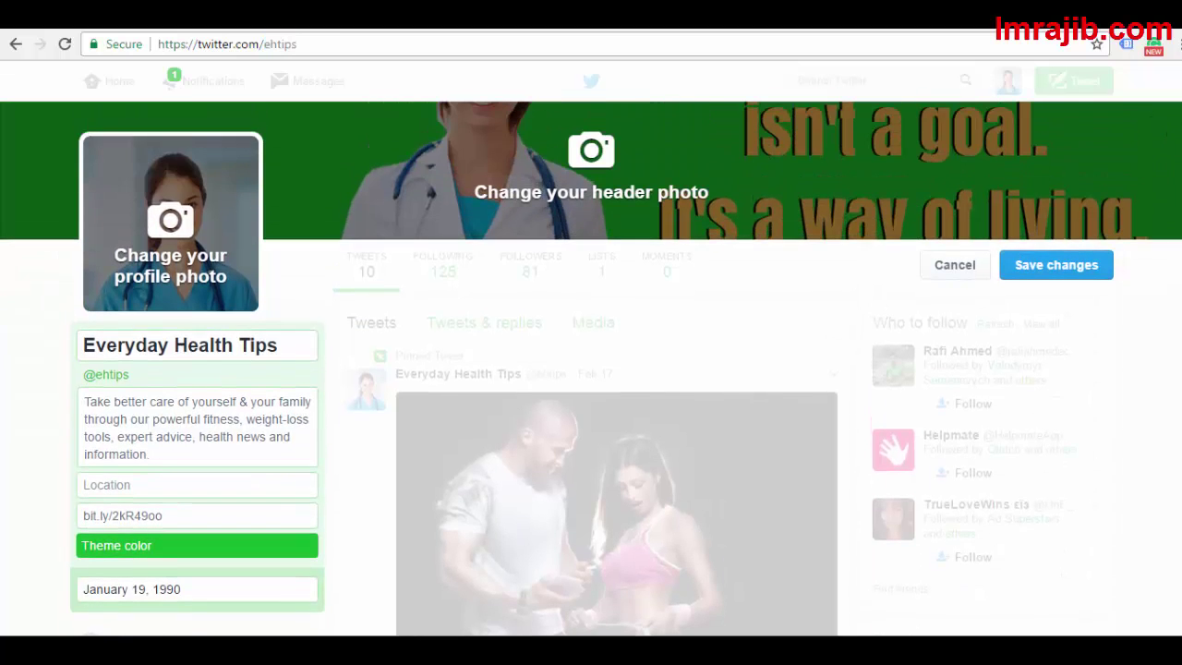
{"action": "left_click", "coordinate": [282, 346]}
{"action": "mouse_move", "coordinate": [282, 346]}
{"action": "left_mouse_down"}
{"action": "mouse_move", "coordinate": [56, 330]}
{"action": "mouse_move", "coordinate": [283, 361]}
{"action": "mouse_move", "coordinate": [68, 343]}
{"action": "left_mouse_up"}
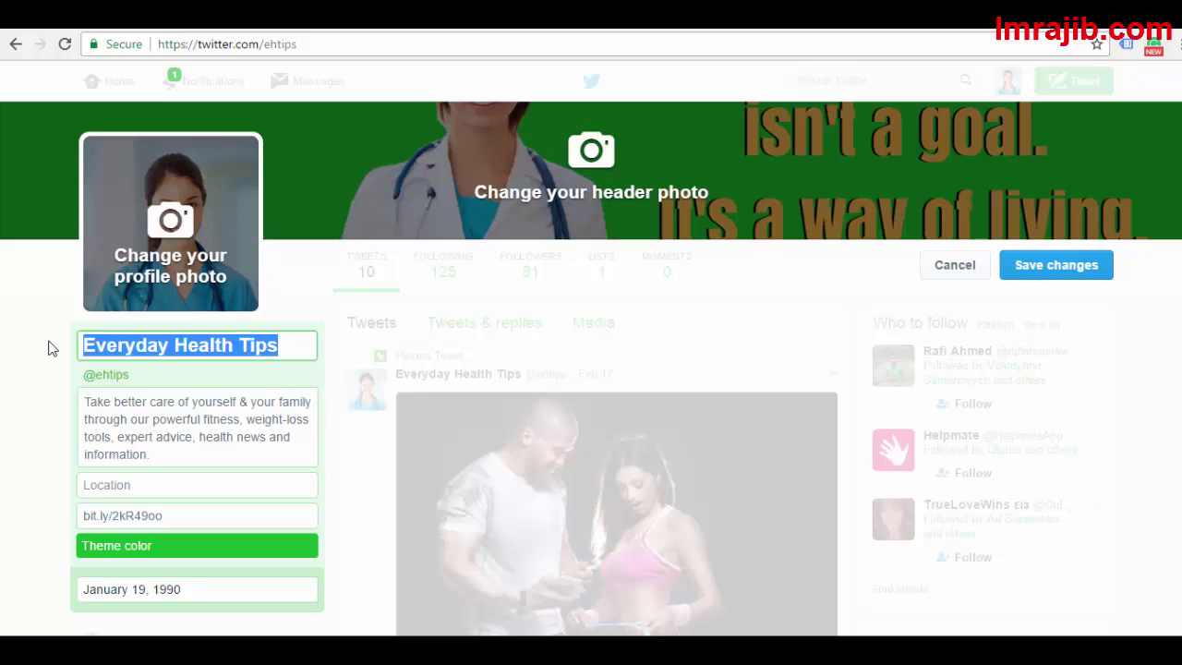
{"action": "left_click", "coordinate": [148, 346]}
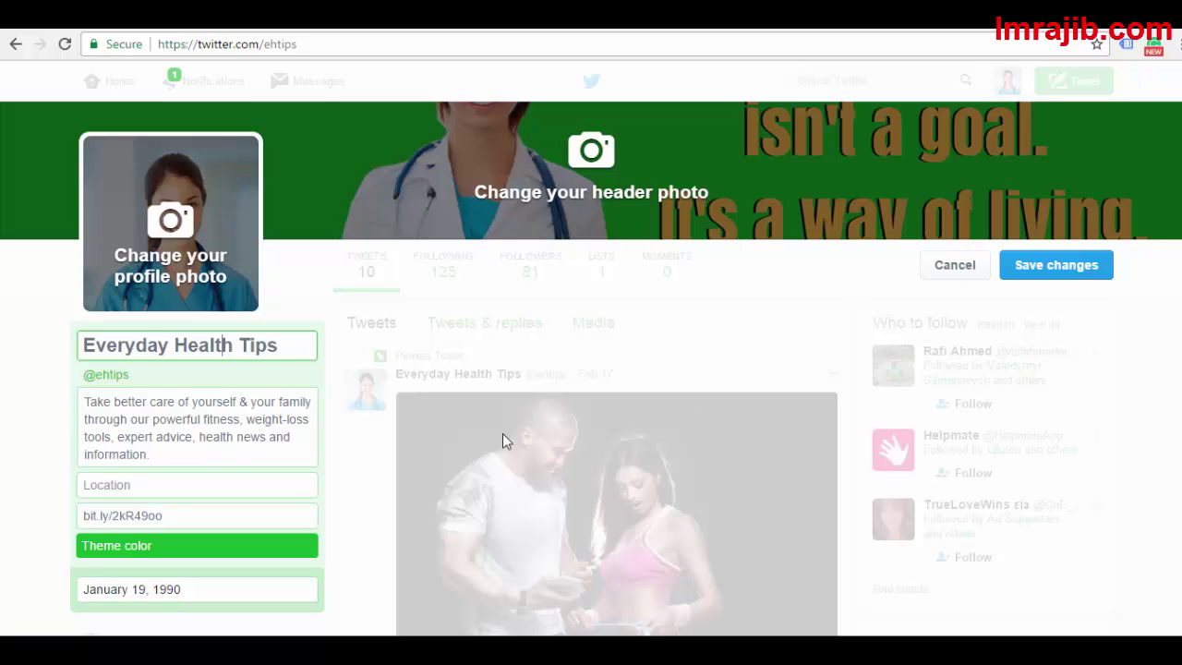
Review the Location field and website link bit.ly/2kR49oo without changing them
{"action": "scroll", "coordinate": [171, 455], "scroll_direction": "down", "scroll_amount": 1}
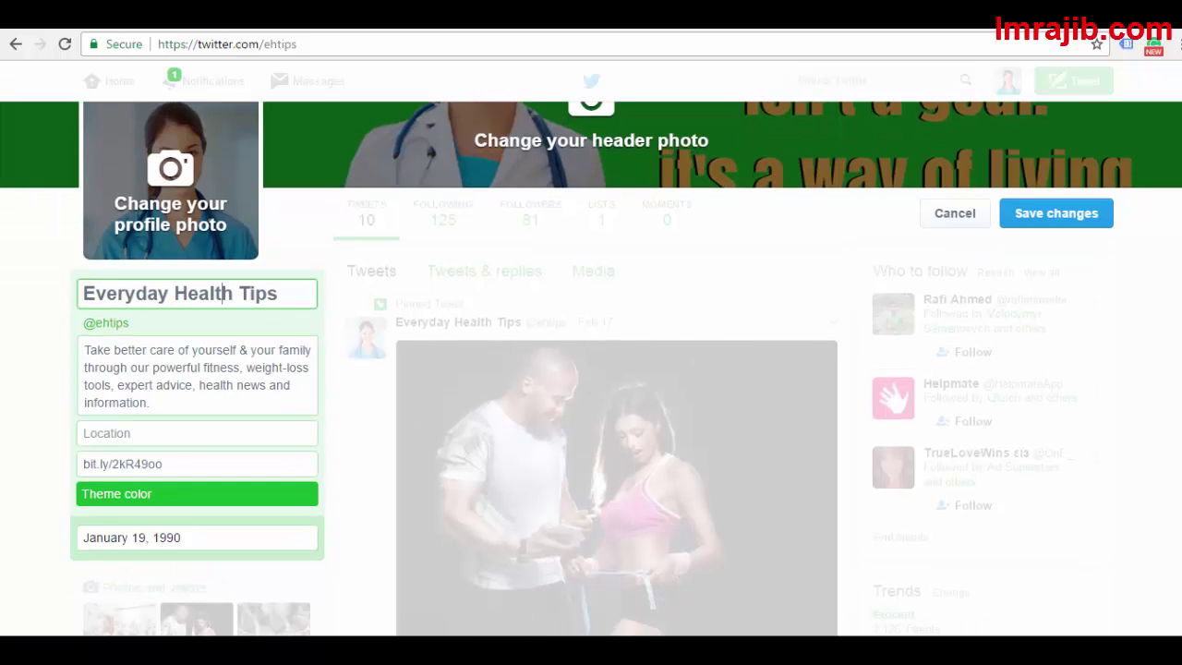
{"action": "left_click", "coordinate": [166, 436]}
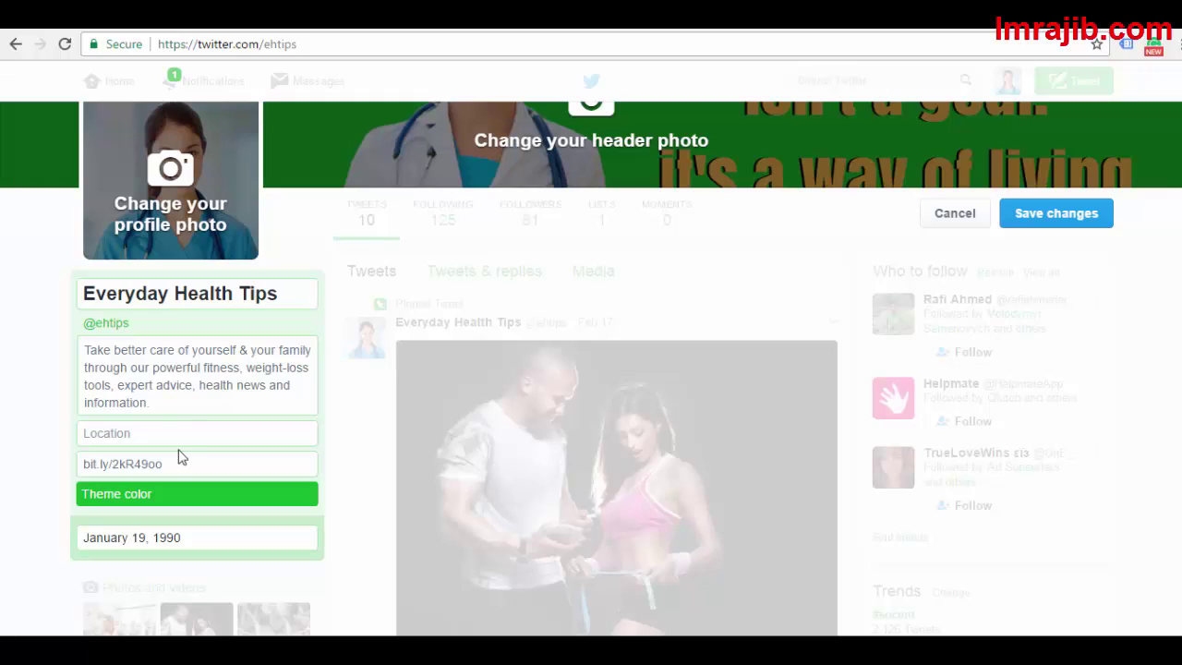
{"action": "left_click_drag", "start_coordinate": [182, 465], "coordinate": [47, 459]}
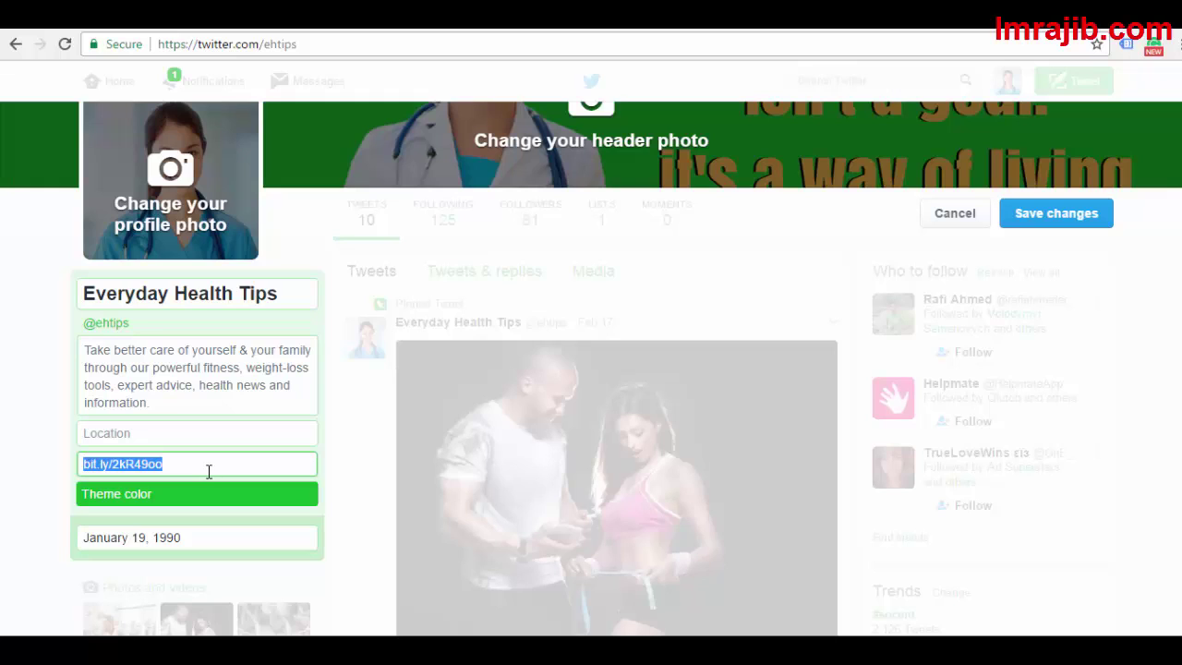
{"action": "left_click_drag", "start_coordinate": [207, 471], "coordinate": [59, 464]}
{"action": "left_click", "coordinate": [34, 501]}
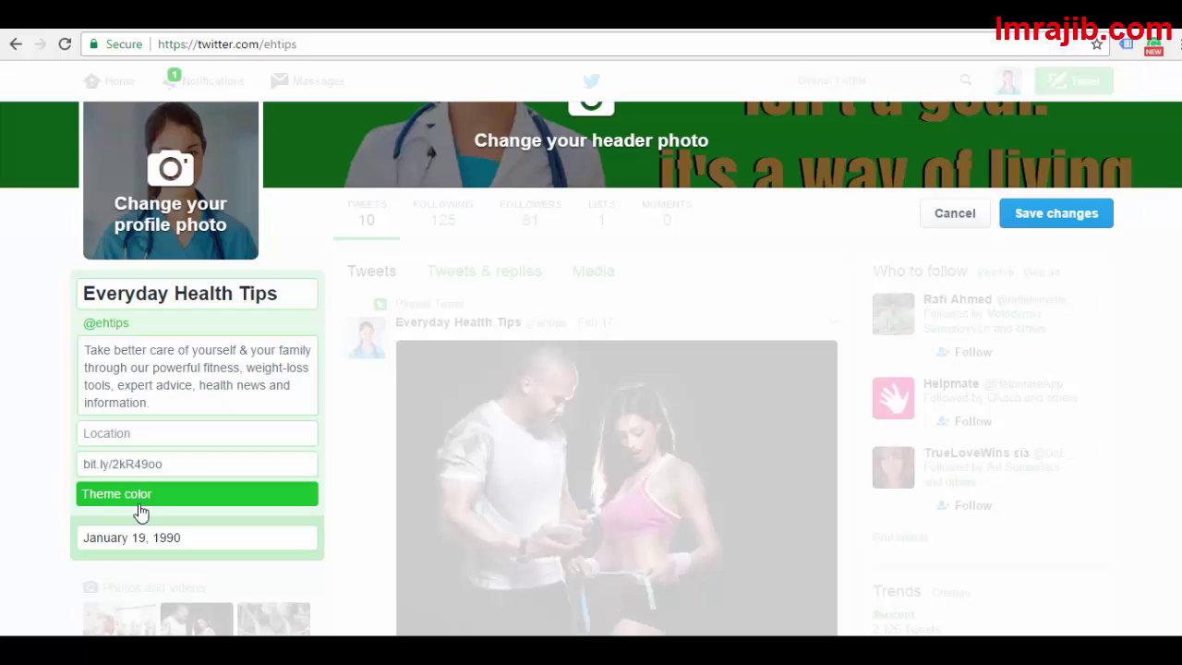
Set the profile theme colour to the custom green hex 14b32f and close the palette
{"action": "left_click", "coordinate": [173, 500]}
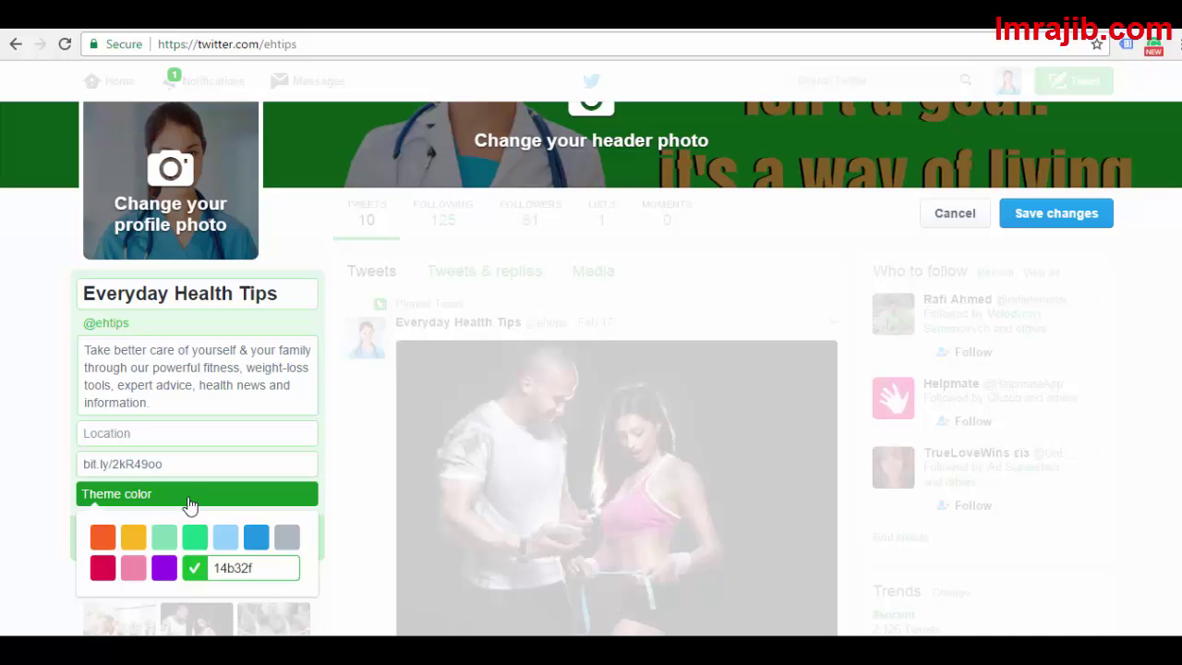
{"action": "key", "text": "Return"}
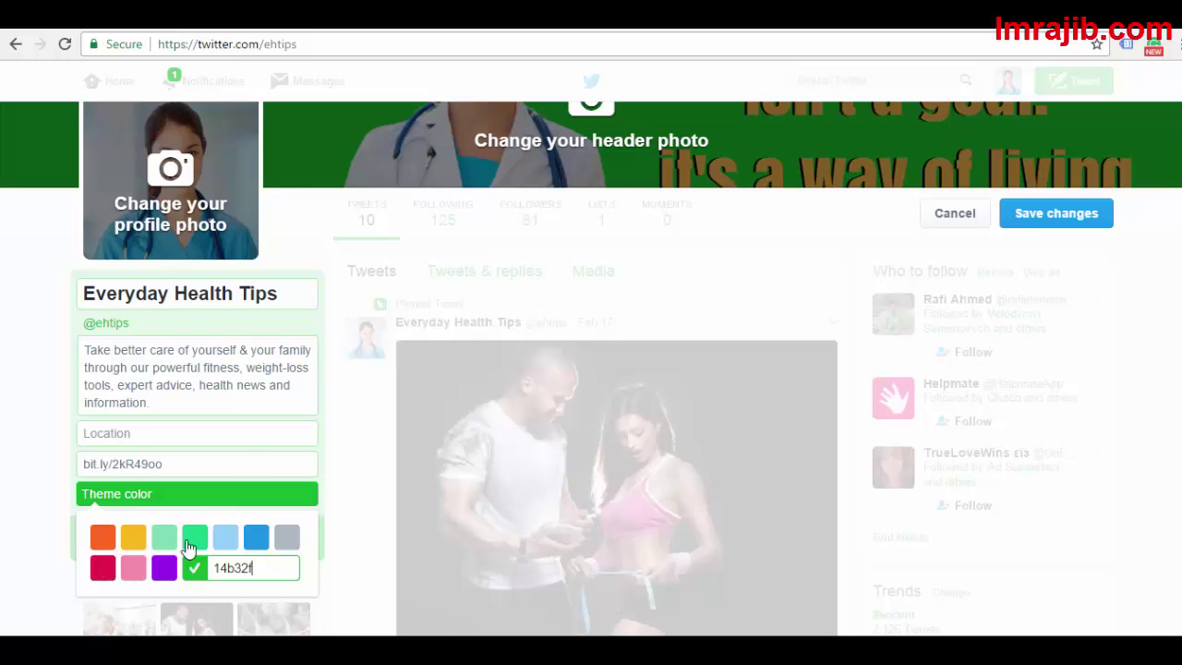
{"action": "left_click_drag", "start_coordinate": [266, 568], "coordinate": [209, 565]}
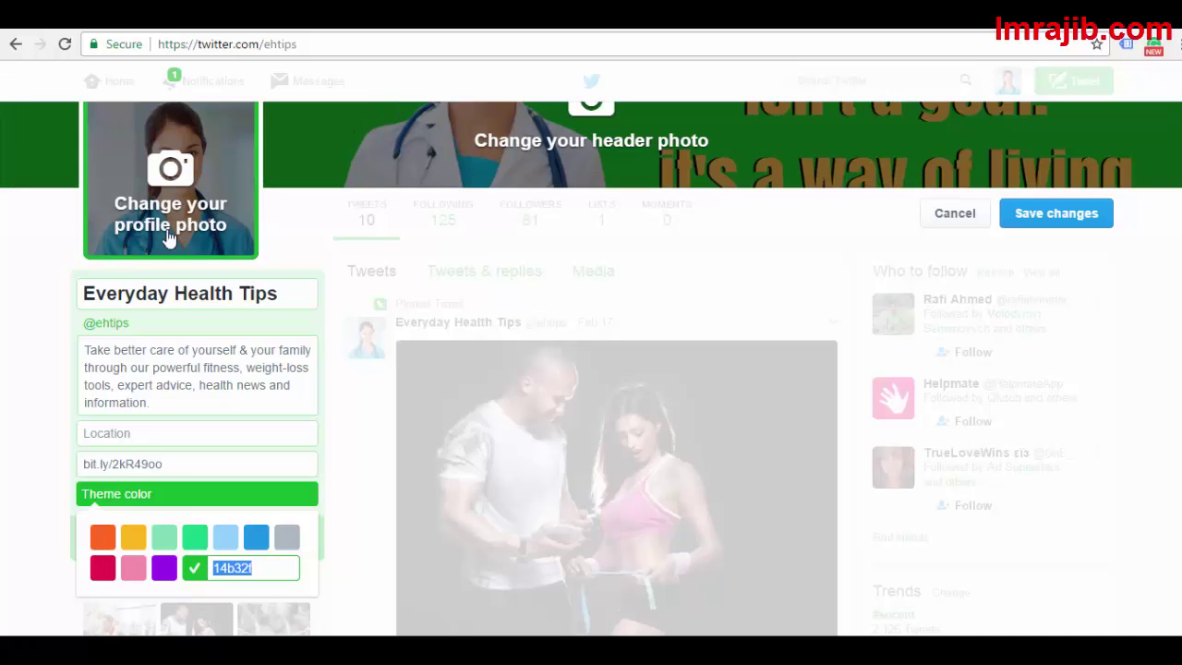
{"action": "left_click", "coordinate": [19, 314]}
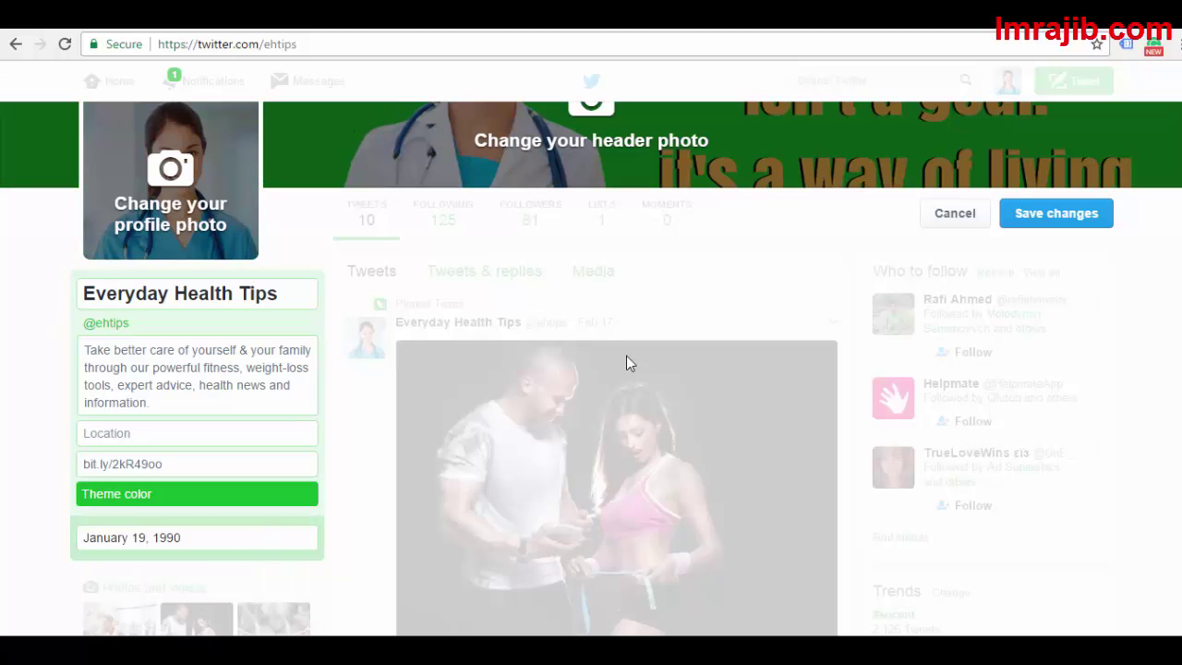
{"action": "scroll", "coordinate": [591, 415], "scroll_direction": "down", "scroll_amount": 2}
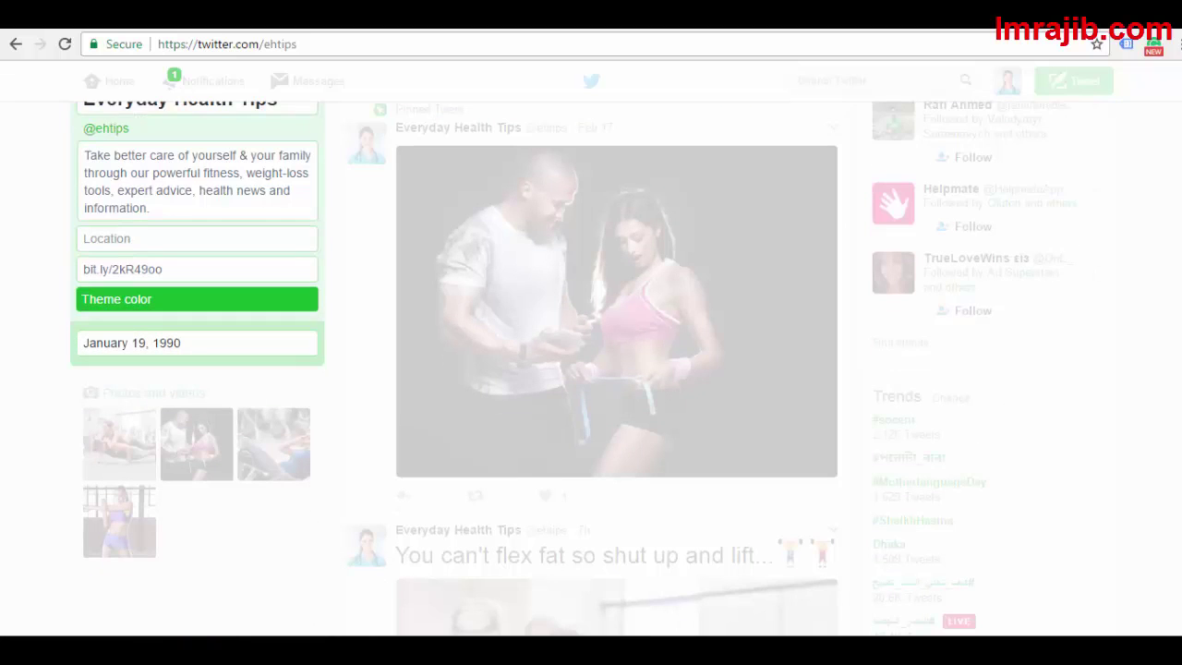
{"action": "left_click", "coordinate": [222, 342]}
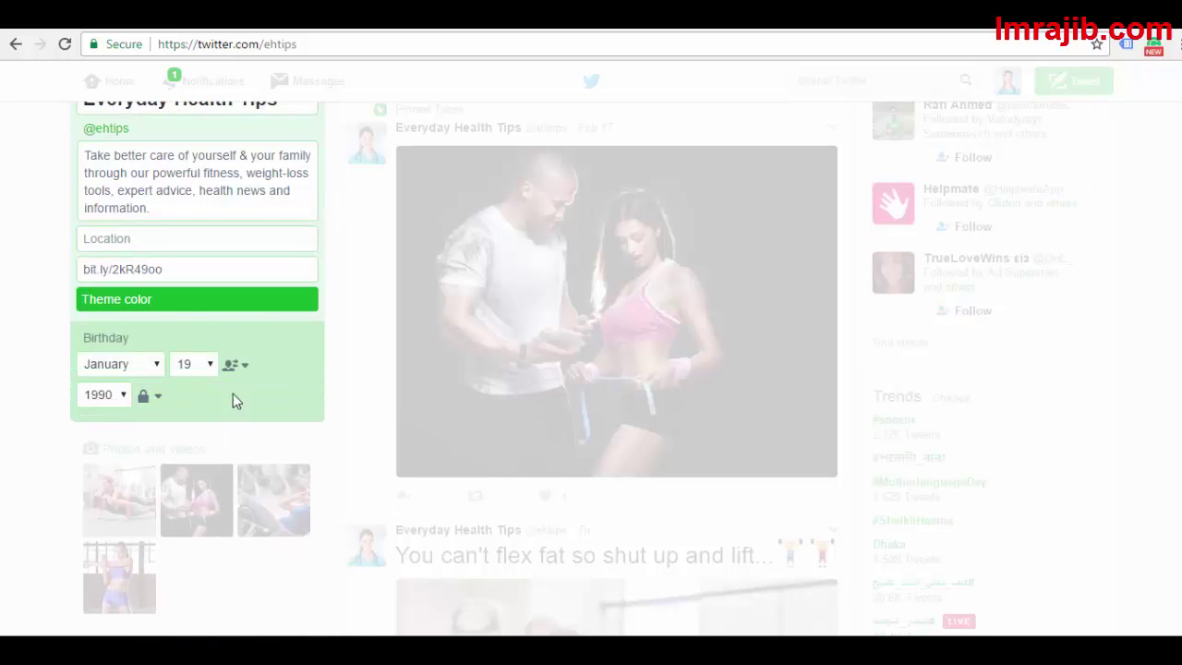
{"action": "left_click", "coordinate": [239, 366]}
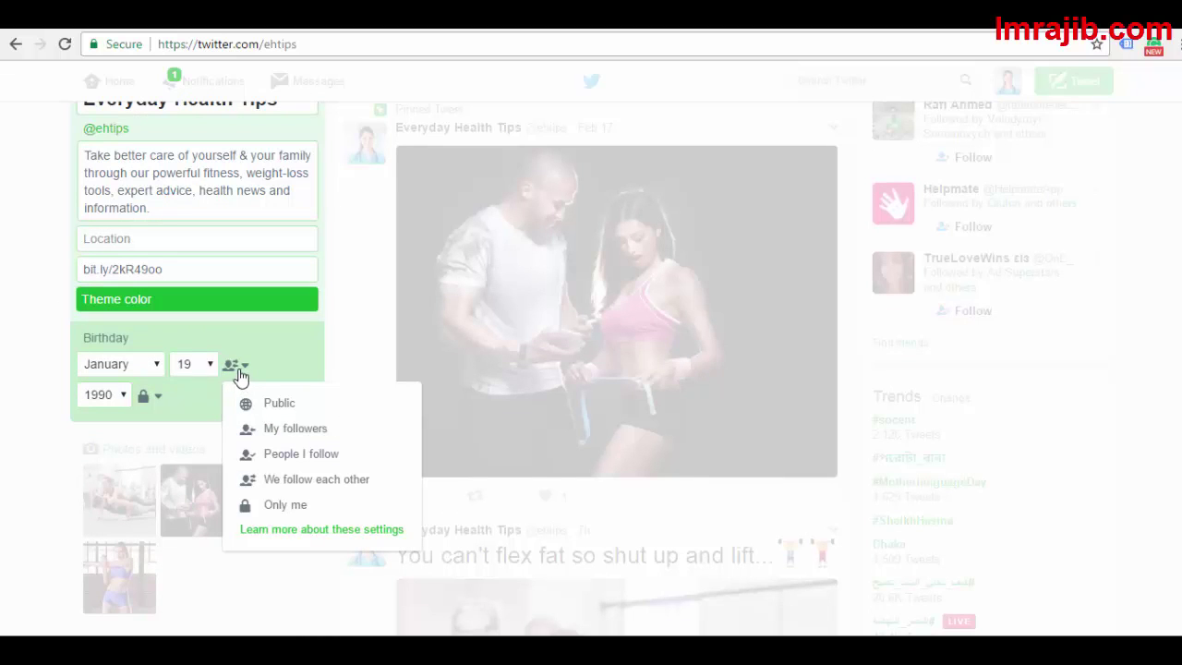
{"action": "left_click", "coordinate": [184, 410]}
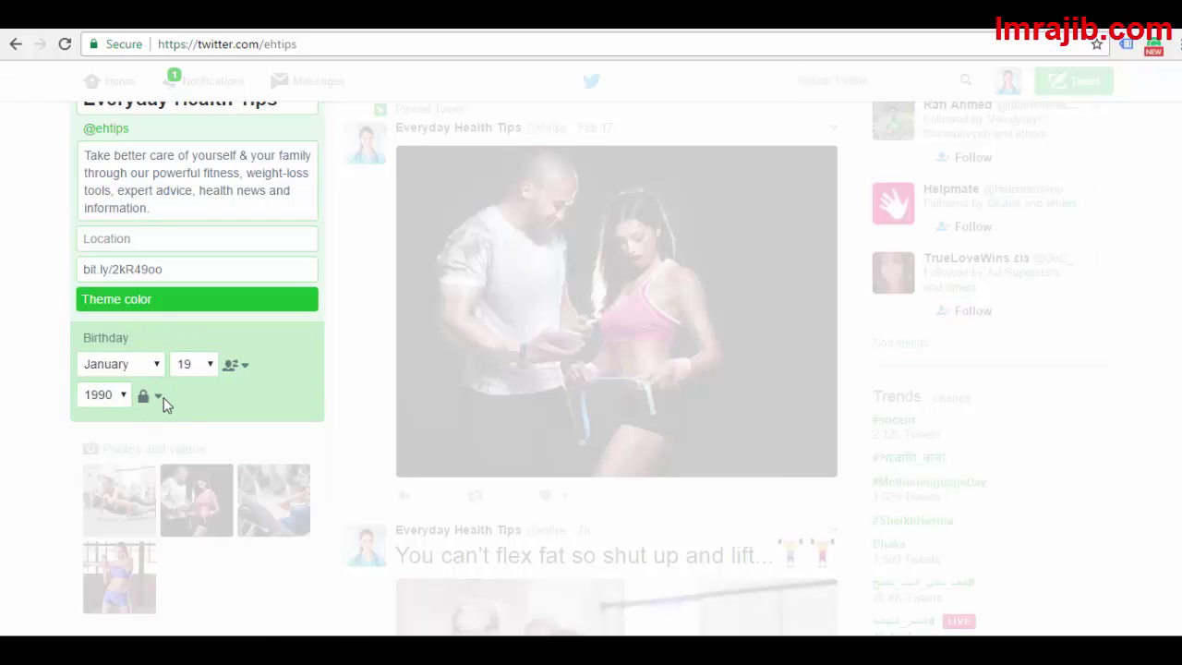
{"action": "left_click", "coordinate": [158, 397]}
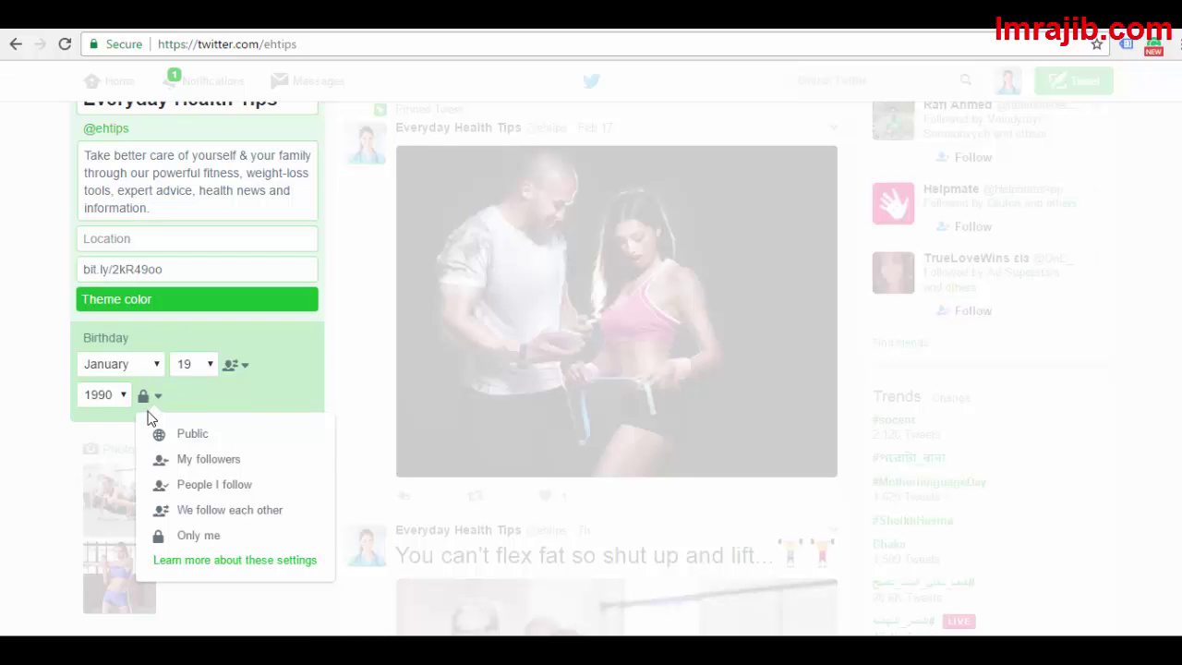
{"action": "left_click", "coordinate": [201, 536]}
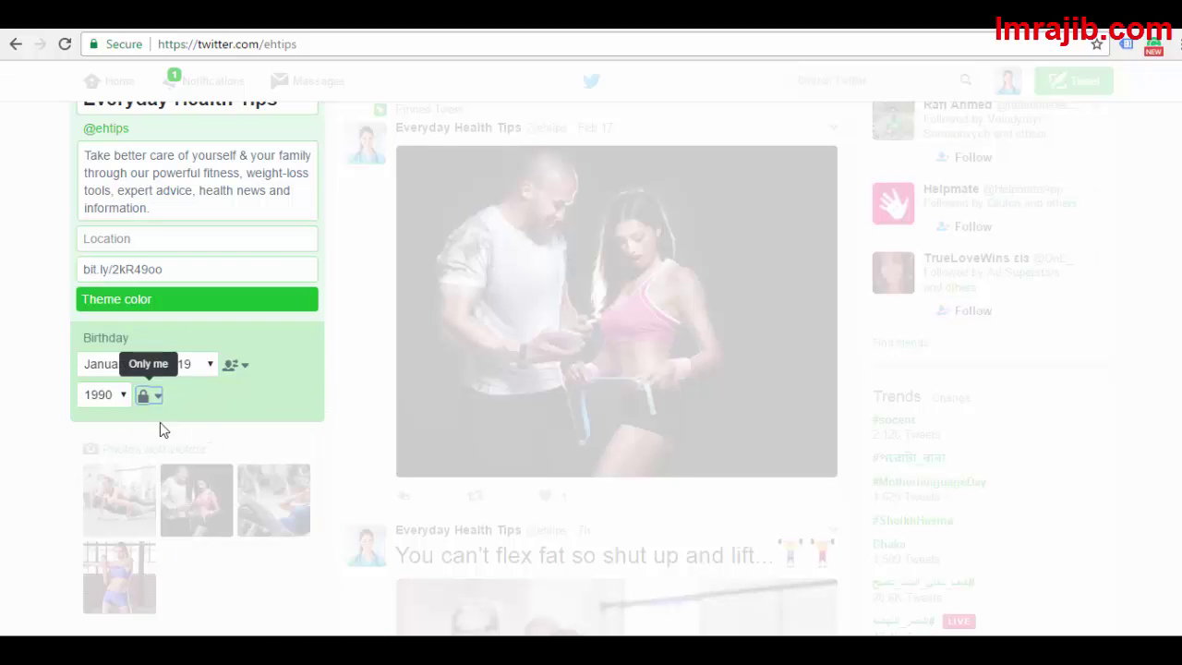
{"action": "scroll", "coordinate": [1173, 378], "scroll_direction": "up", "scroll_amount": 4}
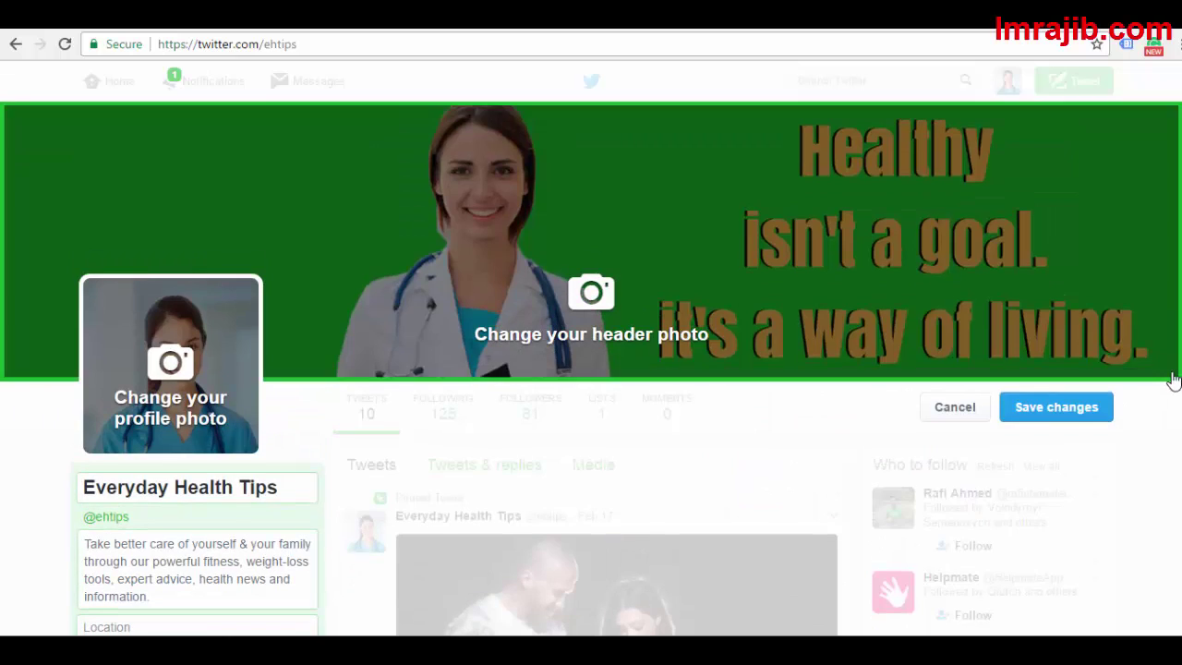
{"action": "left_click", "coordinate": [944, 410]}
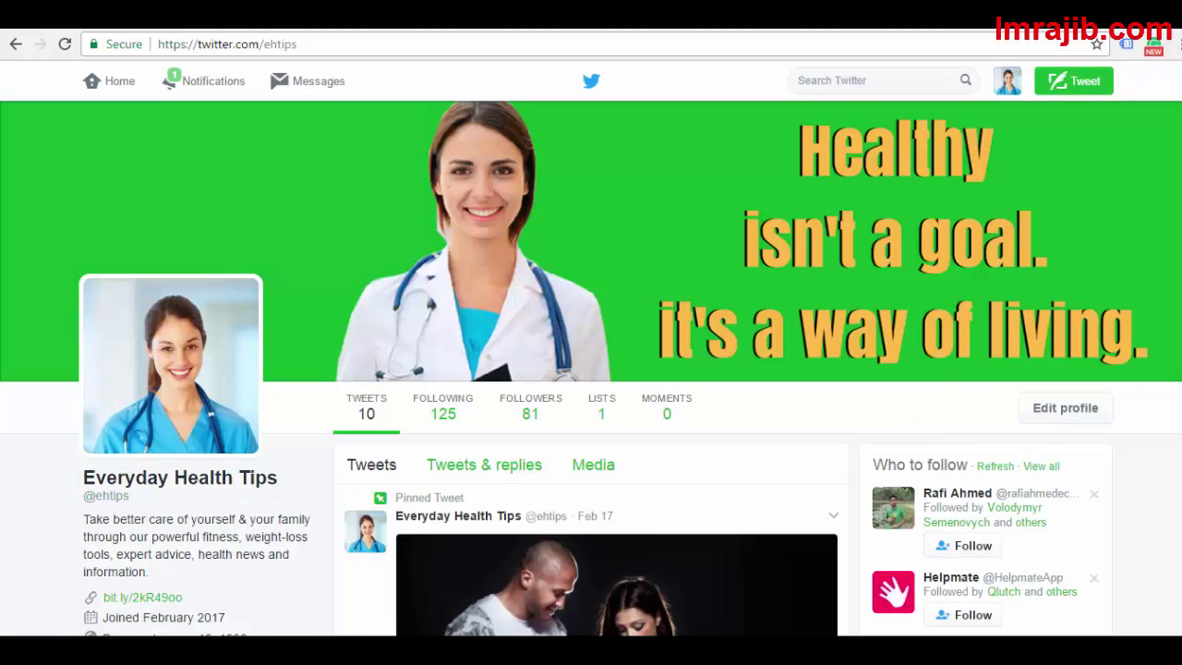
{"action": "scroll", "coordinate": [591, 370], "scroll_direction": "down", "scroll_amount": 2}
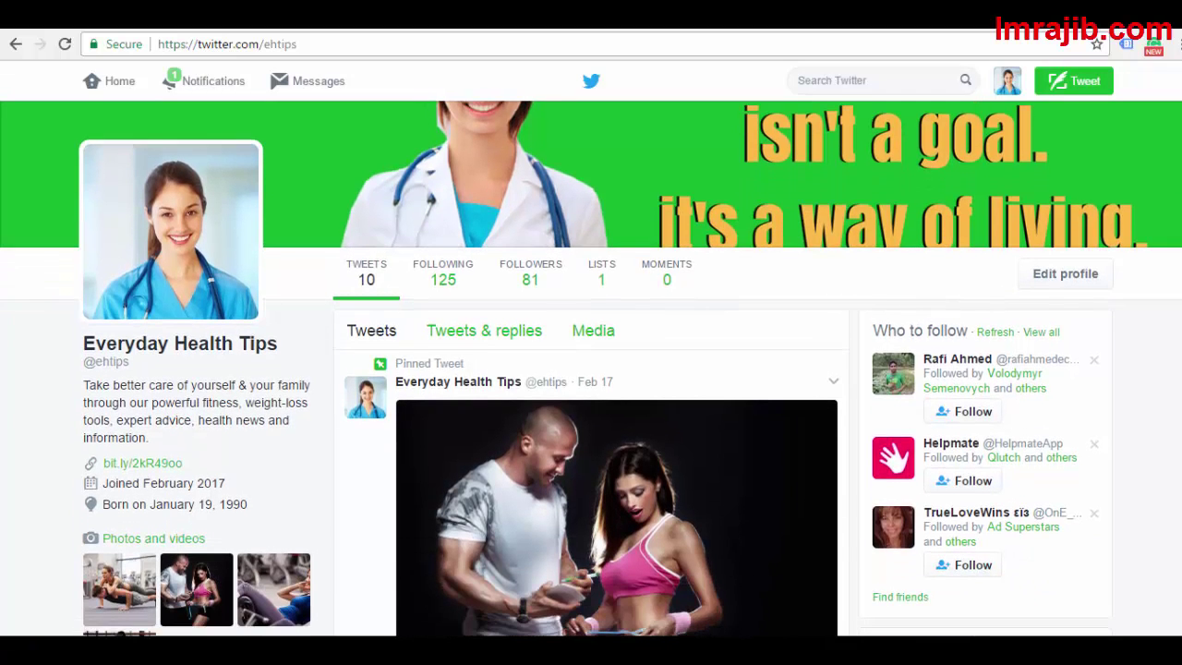
{"action": "scroll", "coordinate": [591, 369], "scroll_direction": "down", "scroll_amount": 2}
{"action": "scroll", "coordinate": [591, 369], "scroll_direction": "down", "scroll_amount": 1}
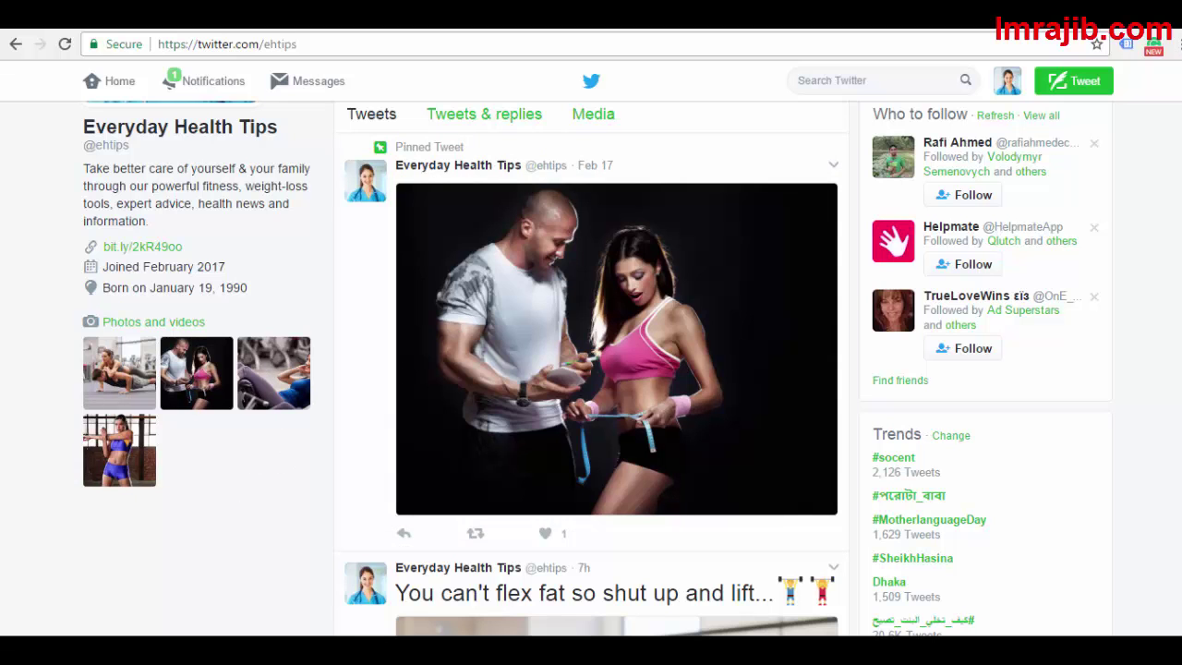
{"action": "scroll", "coordinate": [591, 370], "scroll_direction": "up", "scroll_amount": 3}
{"action": "scroll", "coordinate": [591, 370], "scroll_direction": "down", "scroll_amount": 3}
{"action": "scroll", "coordinate": [591, 369], "scroll_direction": "up", "scroll_amount": 3}
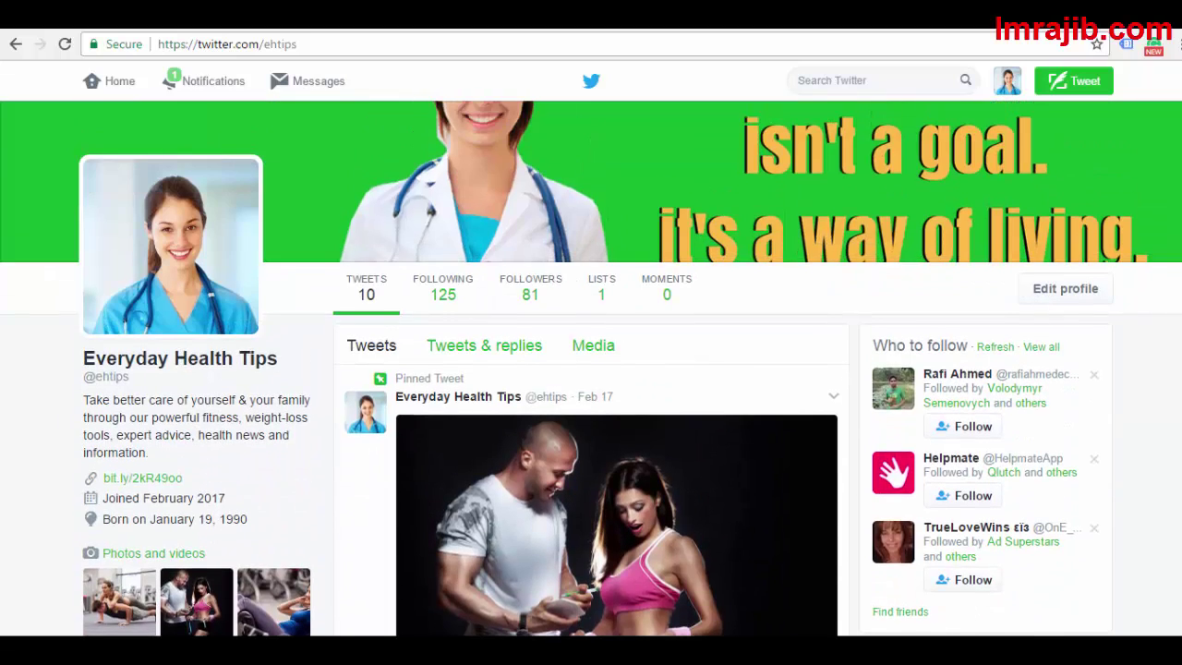
{"action": "scroll", "coordinate": [680, 298], "scroll_direction": "down", "scroll_amount": 2}
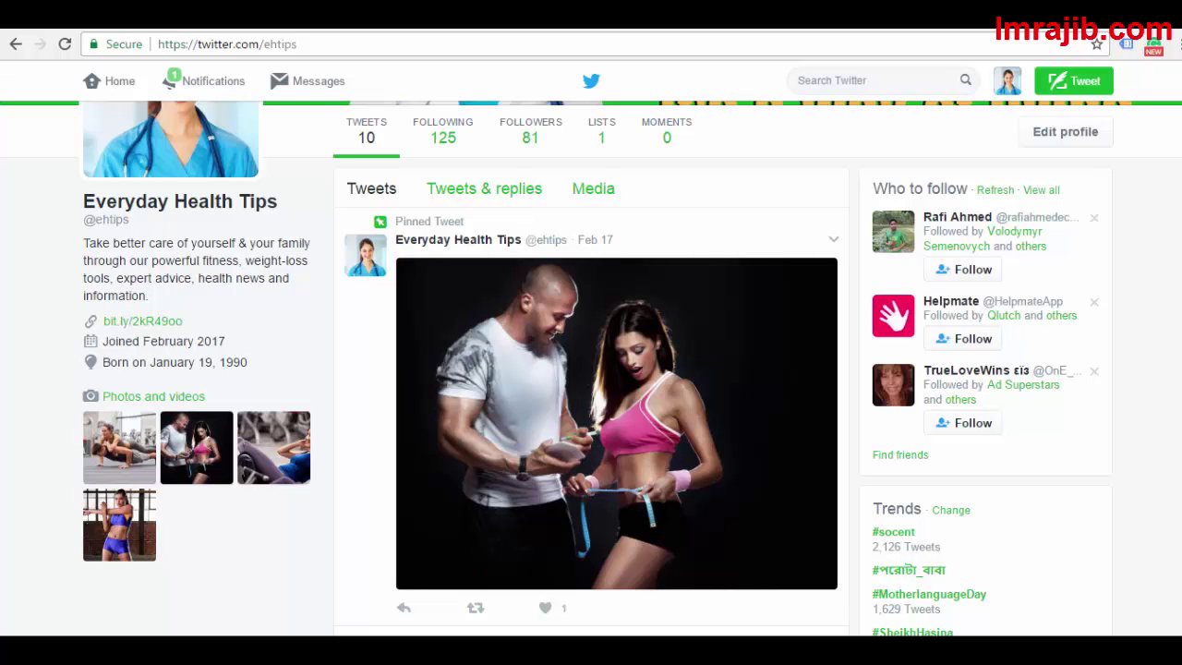
{"action": "scroll", "coordinate": [590, 369], "scroll_direction": "up", "scroll_amount": 2}
{"action": "scroll", "coordinate": [591, 370], "scroll_direction": "down", "scroll_amount": 2}
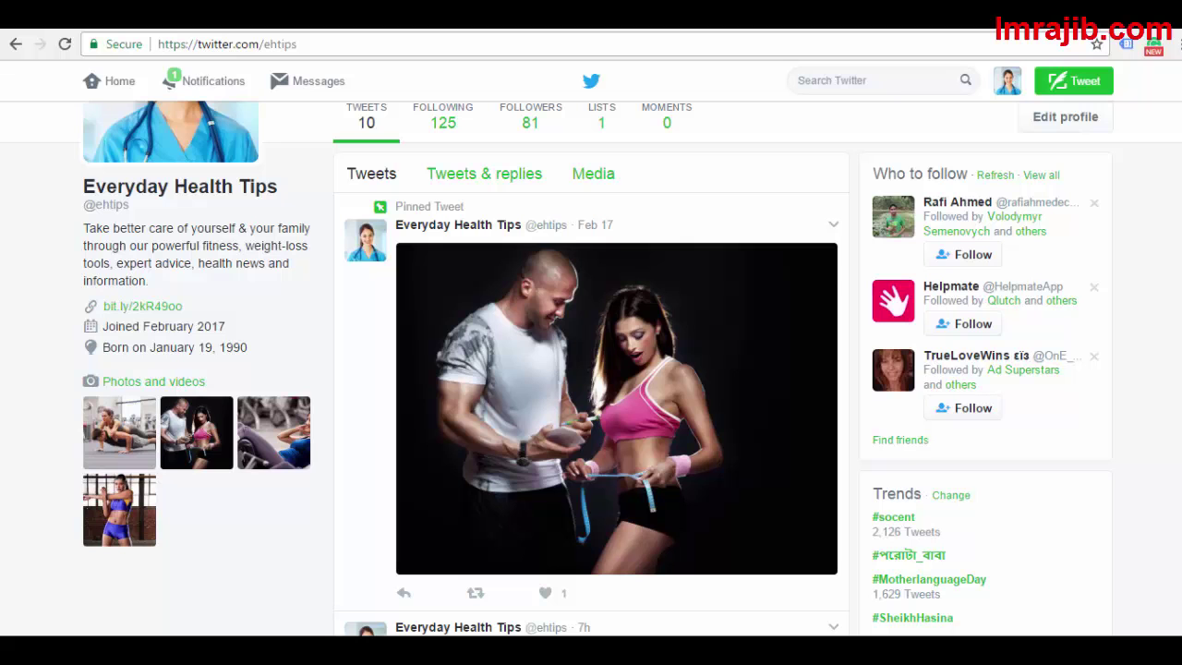
{"action": "scroll", "coordinate": [951, 263], "scroll_direction": "up", "scroll_amount": 3}
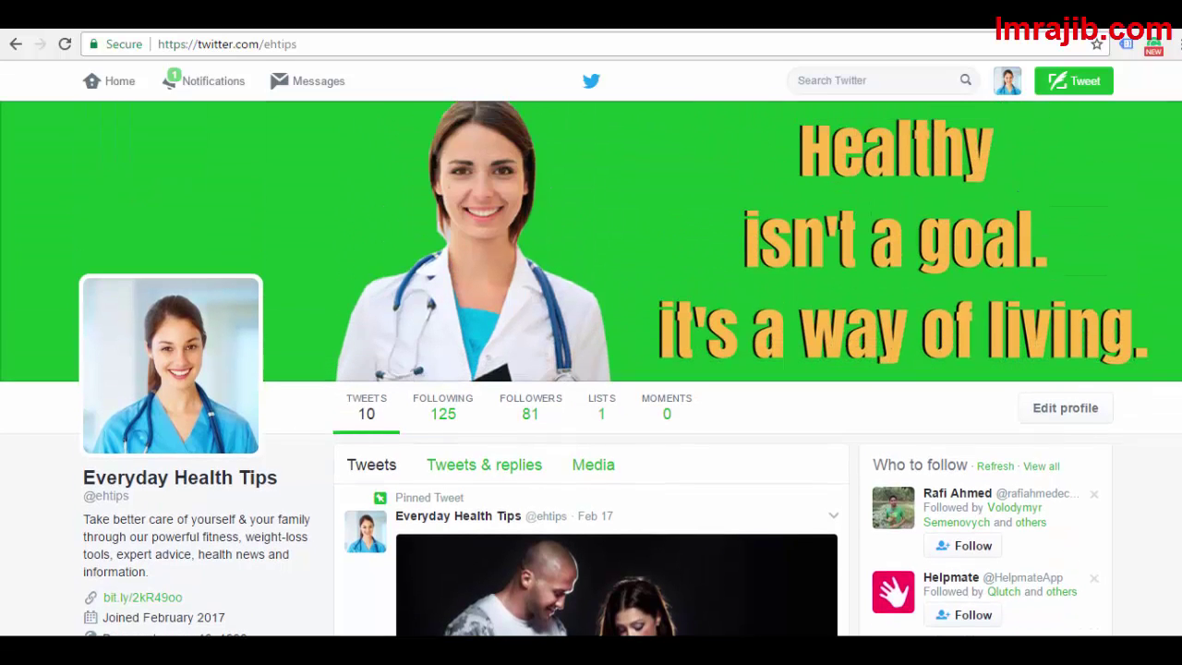
{"action": "scroll", "coordinate": [951, 263], "scroll_direction": "down", "scroll_amount": 4}
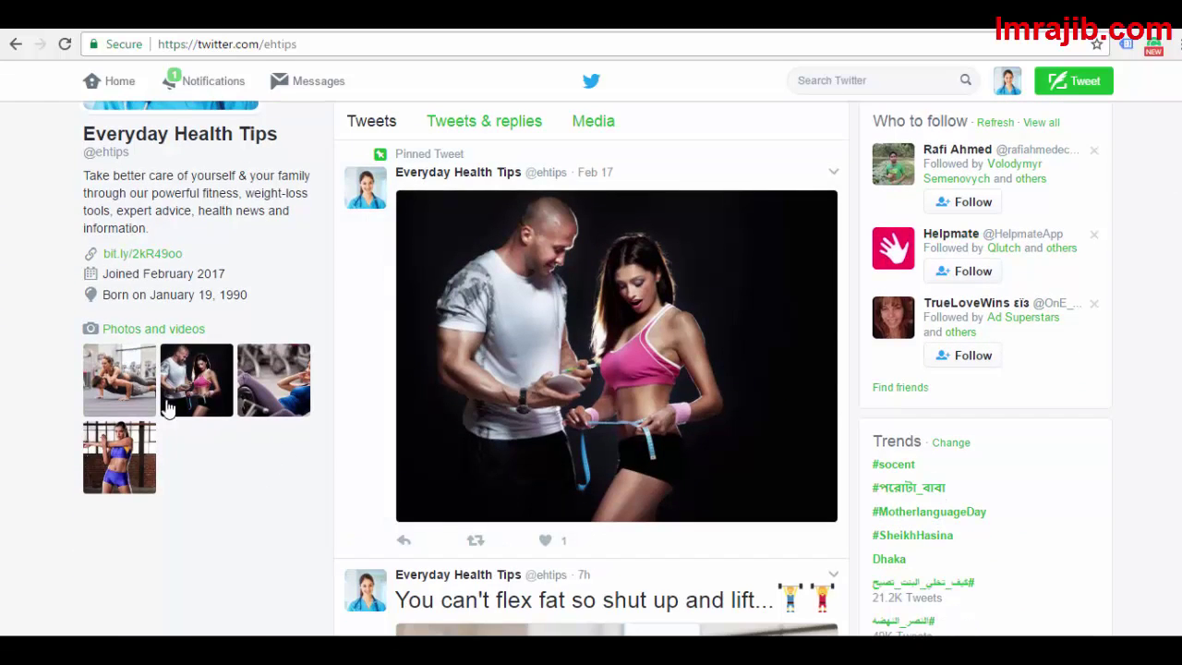
{"action": "scroll", "coordinate": [591, 370], "scroll_direction": "up", "scroll_amount": 3}
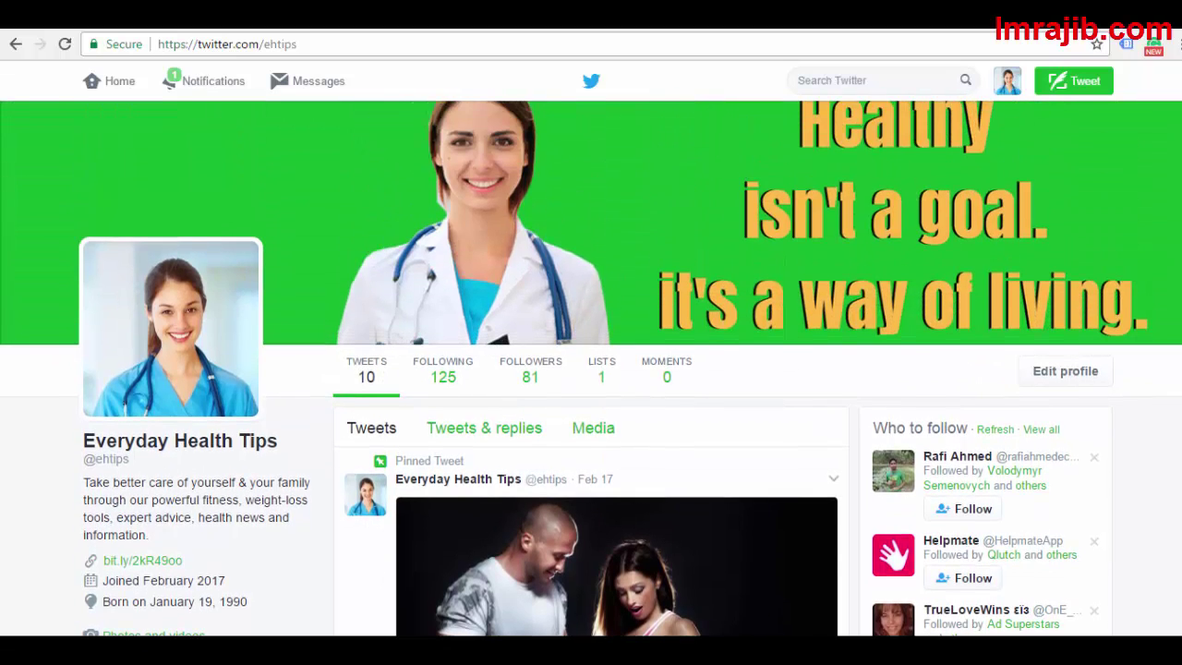
{"action": "scroll", "coordinate": [591, 370], "scroll_direction": "down", "scroll_amount": 3}
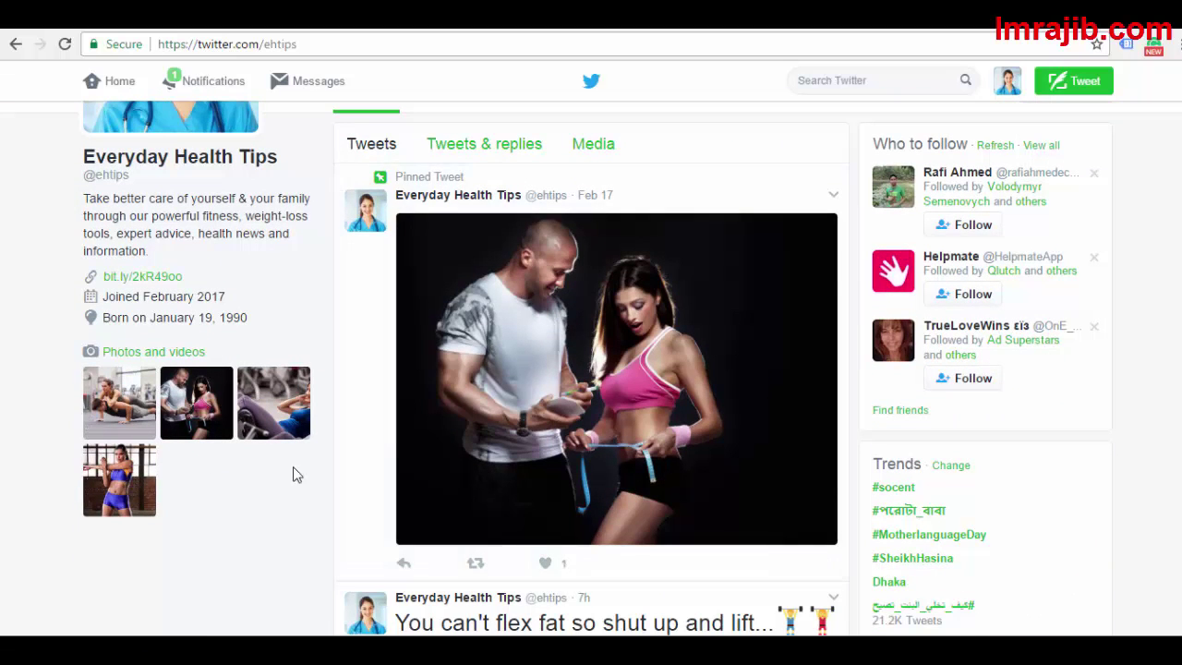
{"action": "scroll", "coordinate": [120, 308], "scroll_direction": "up", "scroll_amount": 1}
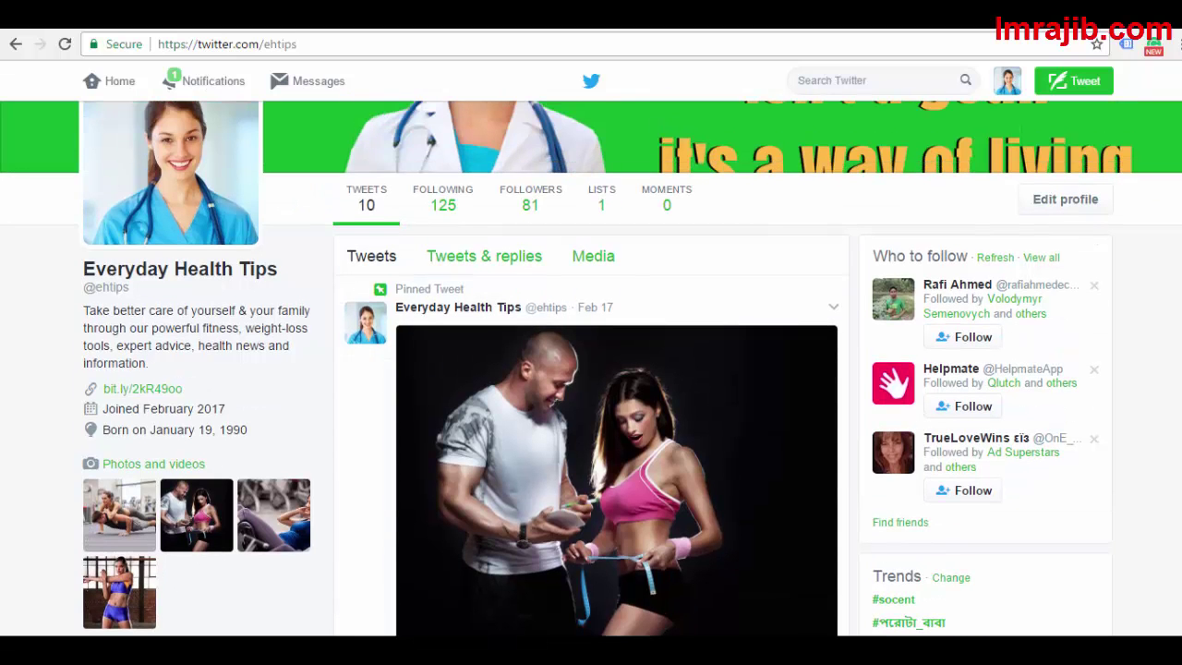
{"action": "scroll", "coordinate": [120, 309], "scroll_direction": "down", "scroll_amount": 1}
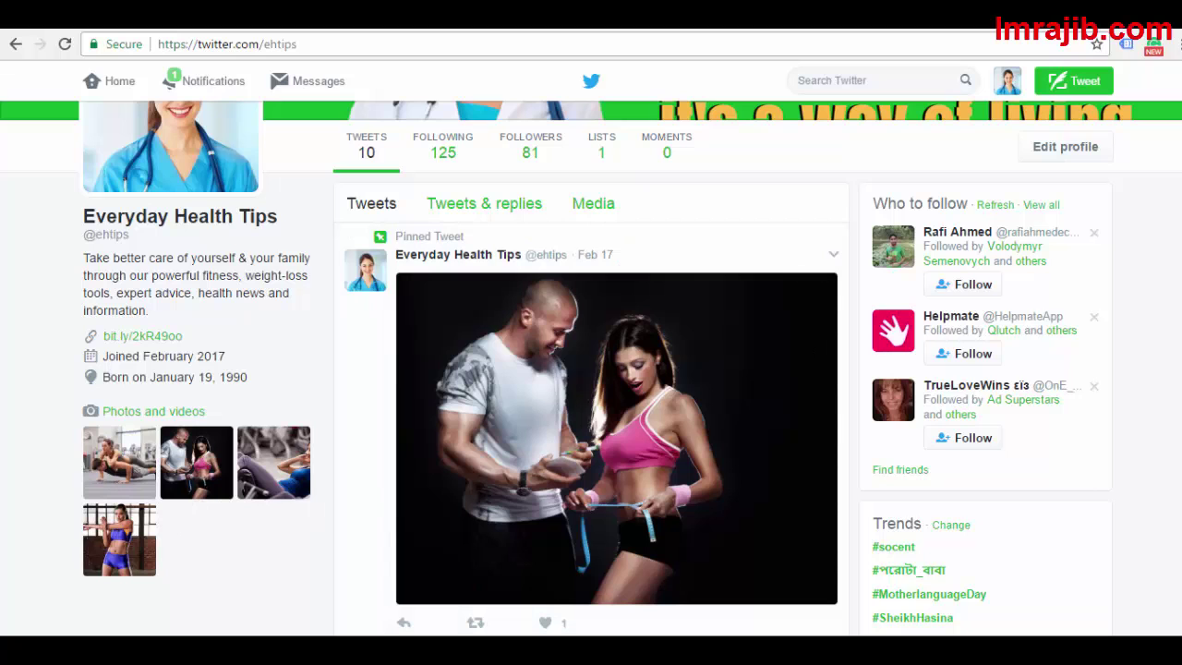
{"action": "scroll", "coordinate": [79, 320], "scroll_direction": "up", "scroll_amount": 1}
{"action": "scroll", "coordinate": [79, 320], "scroll_direction": "down", "scroll_amount": 1}
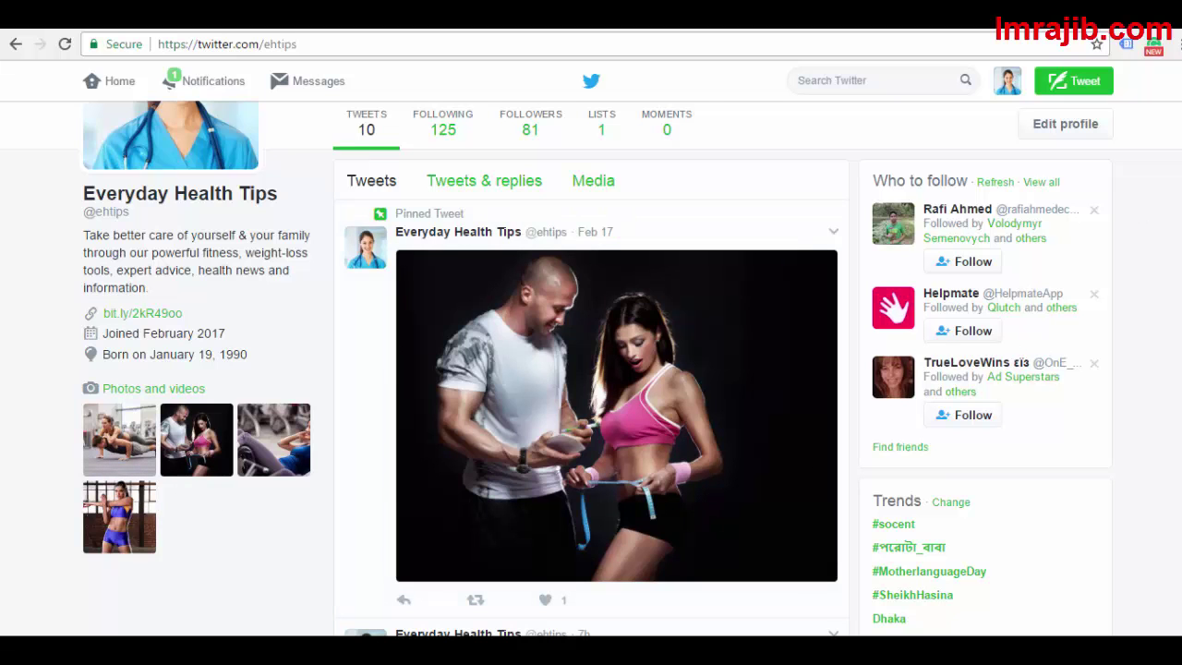
{"action": "scroll", "coordinate": [1023, 362], "scroll_direction": "up", "scroll_amount": 3}
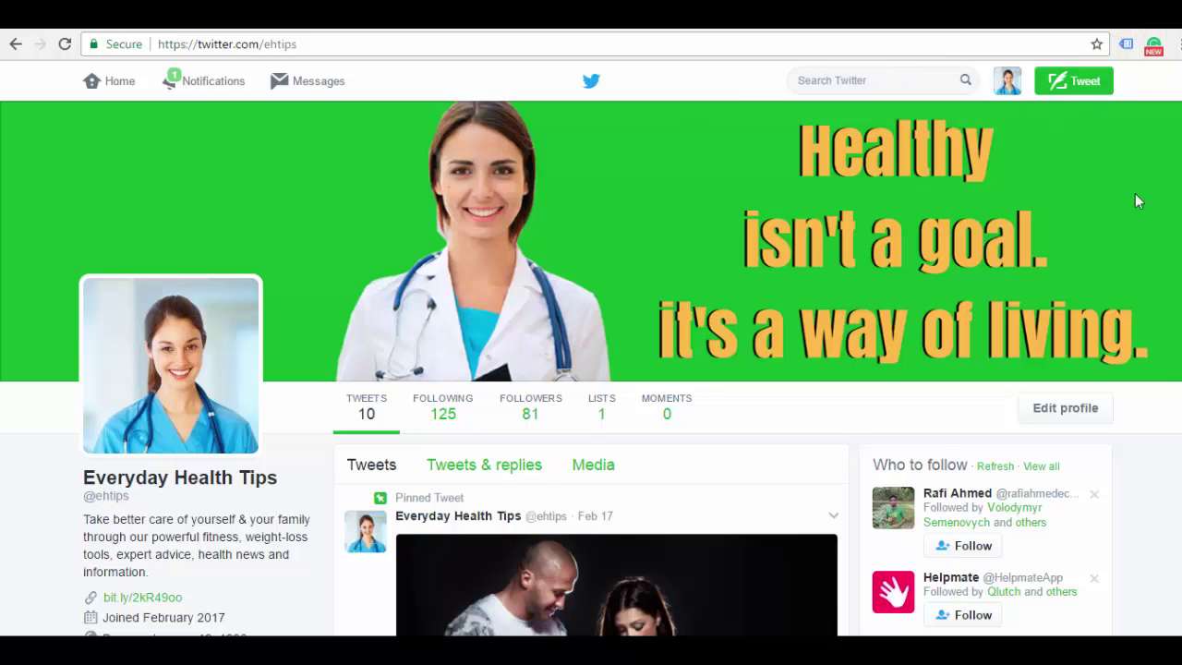
Compose a new tweet with the Desktop image 3-best-gym-protein-shaker-bottles attached
{"action": "left_click", "coordinate": [1074, 92]}
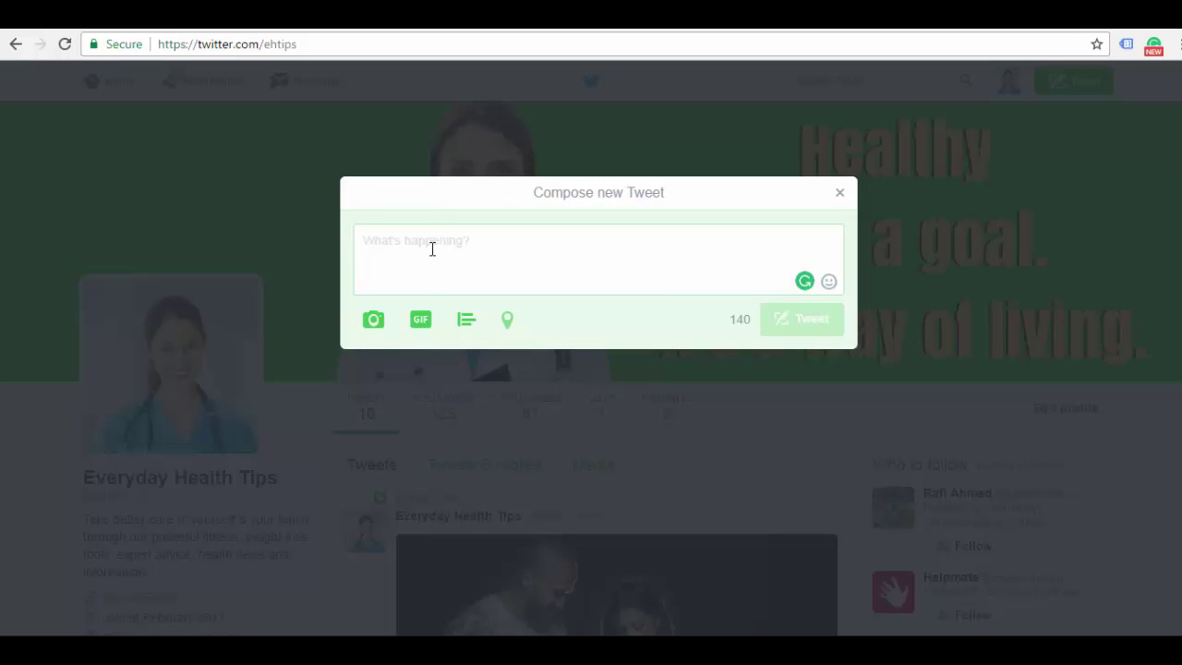
{"action": "left_click", "coordinate": [374, 324]}
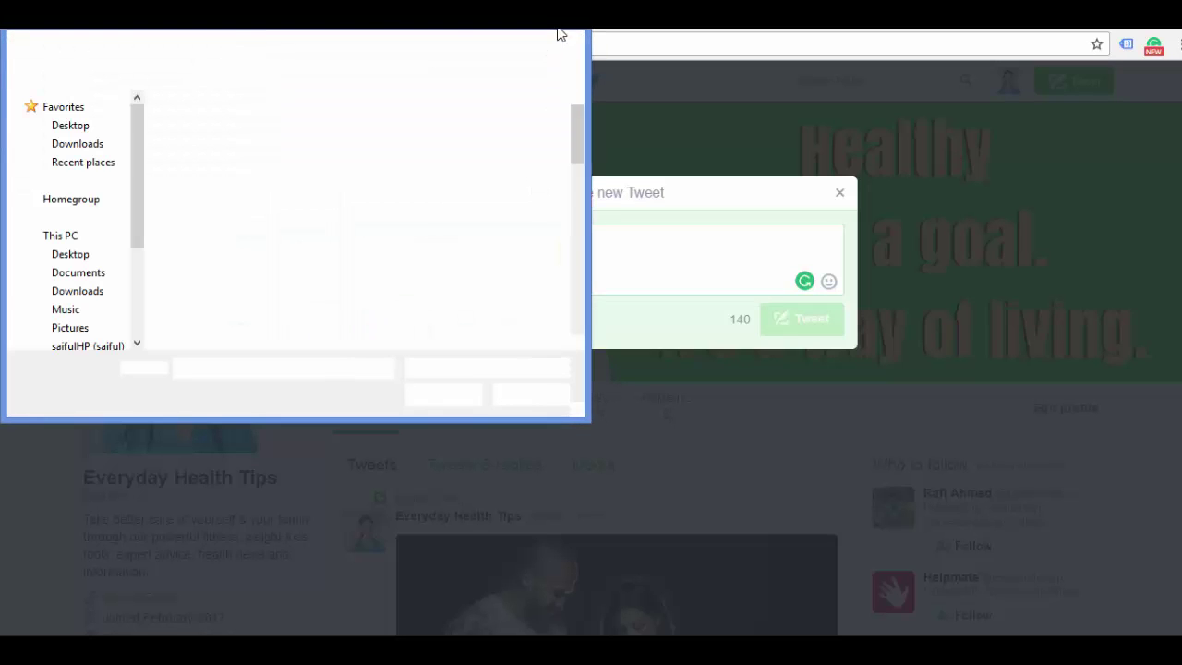
{"action": "left_click_drag", "start_coordinate": [576, 143], "coordinate": [579, 270]}
{"action": "left_click", "coordinate": [198, 236]}
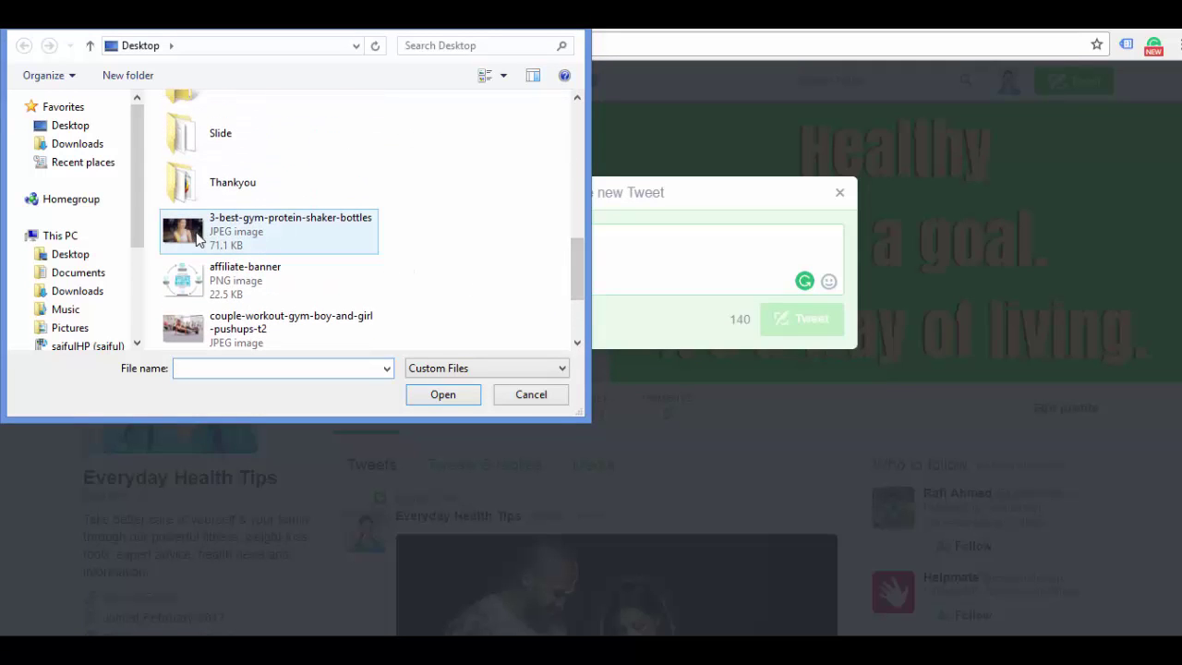
{"action": "left_click", "coordinate": [428, 392]}
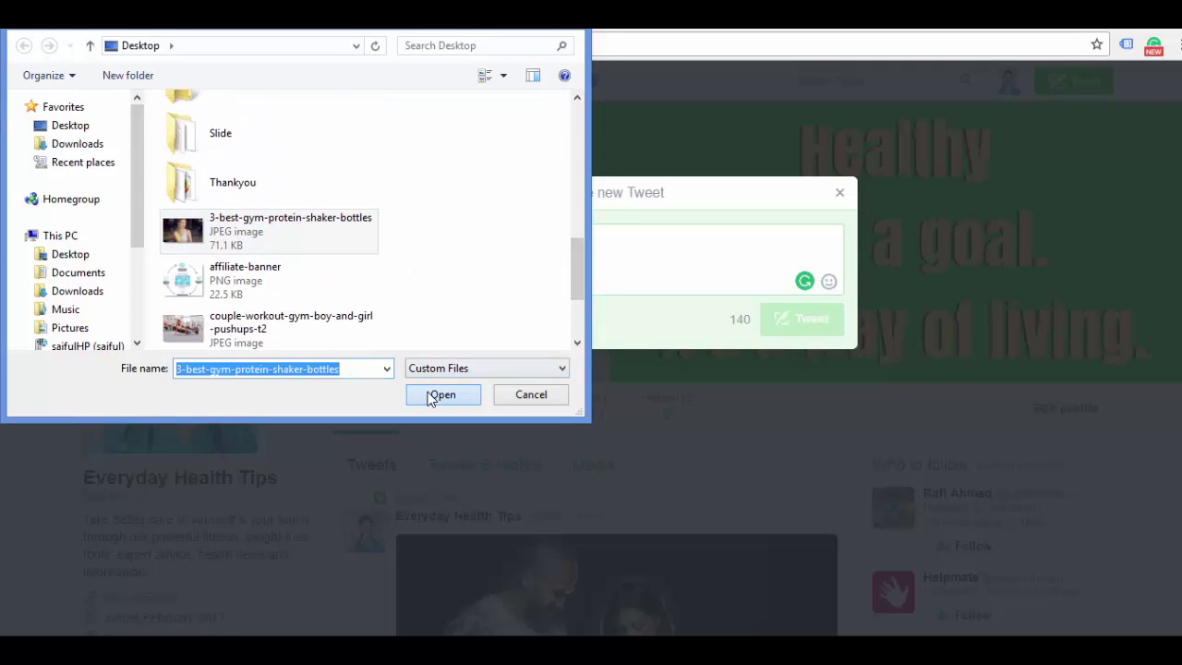
{"action": "left_click", "coordinate": [506, 230]}
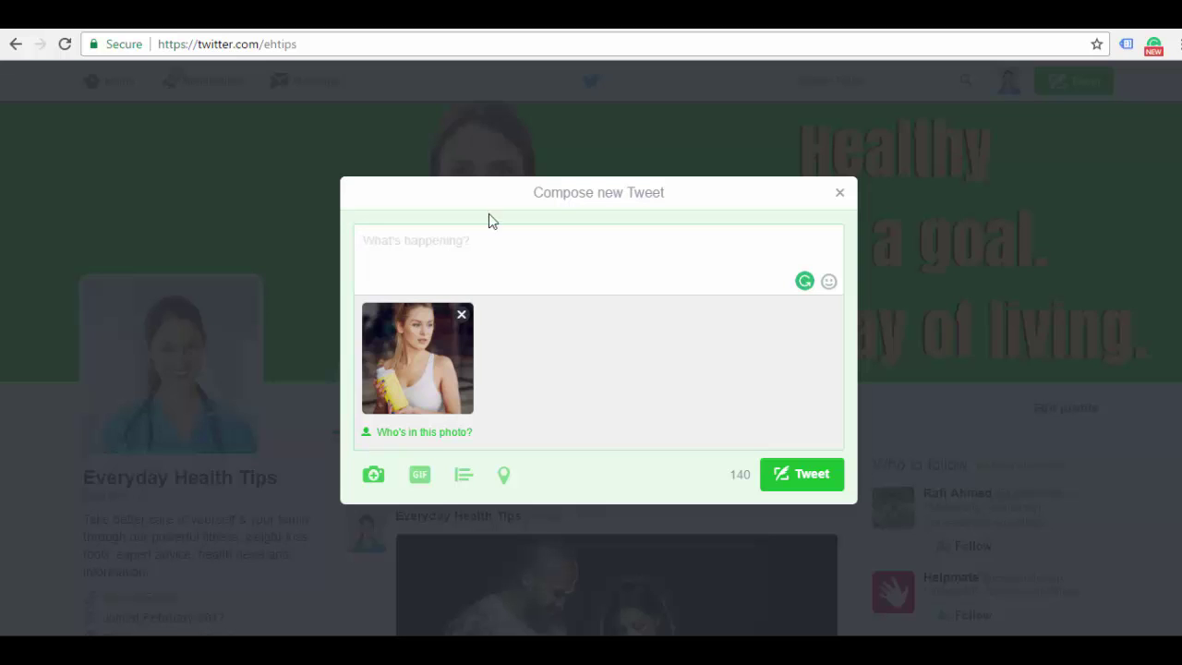
Type some test text into the tweet, then select and delete it all
{"action": "left_click_drag", "start_coordinate": [734, 474], "coordinate": [753, 475]}
{"action": "left_click", "coordinate": [623, 260]}
{"action": "type", "text": "yt6r6r6r5"}
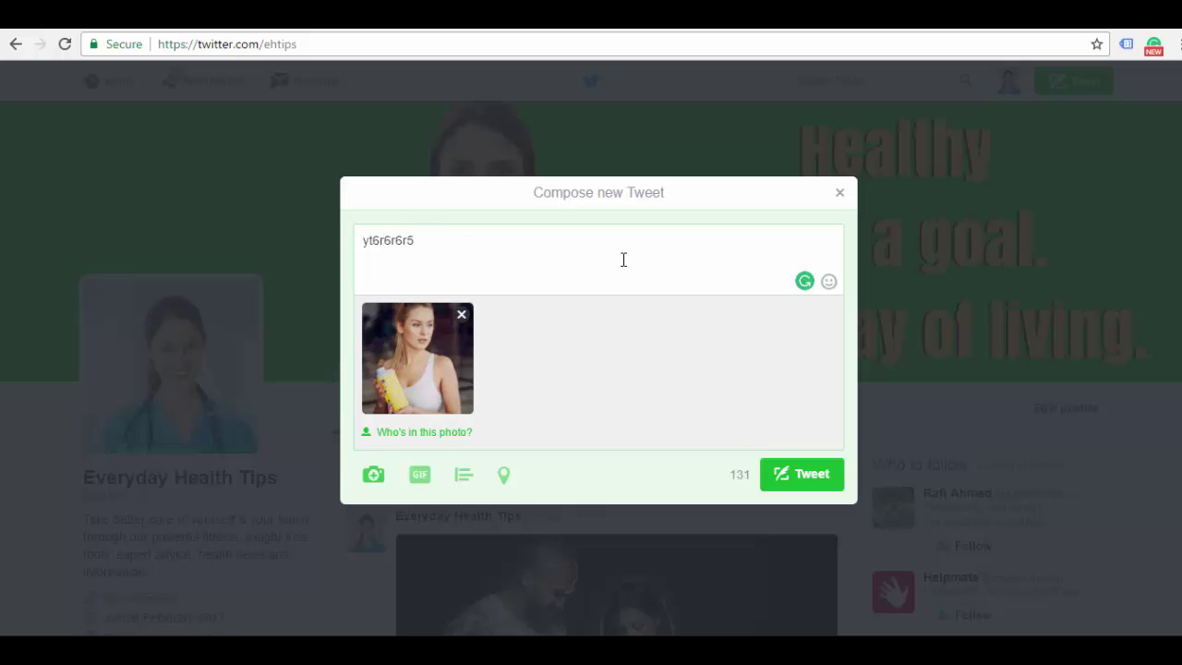
{"action": "key", "text": "ctrl+a"}
{"action": "key", "text": "BackSpace"}
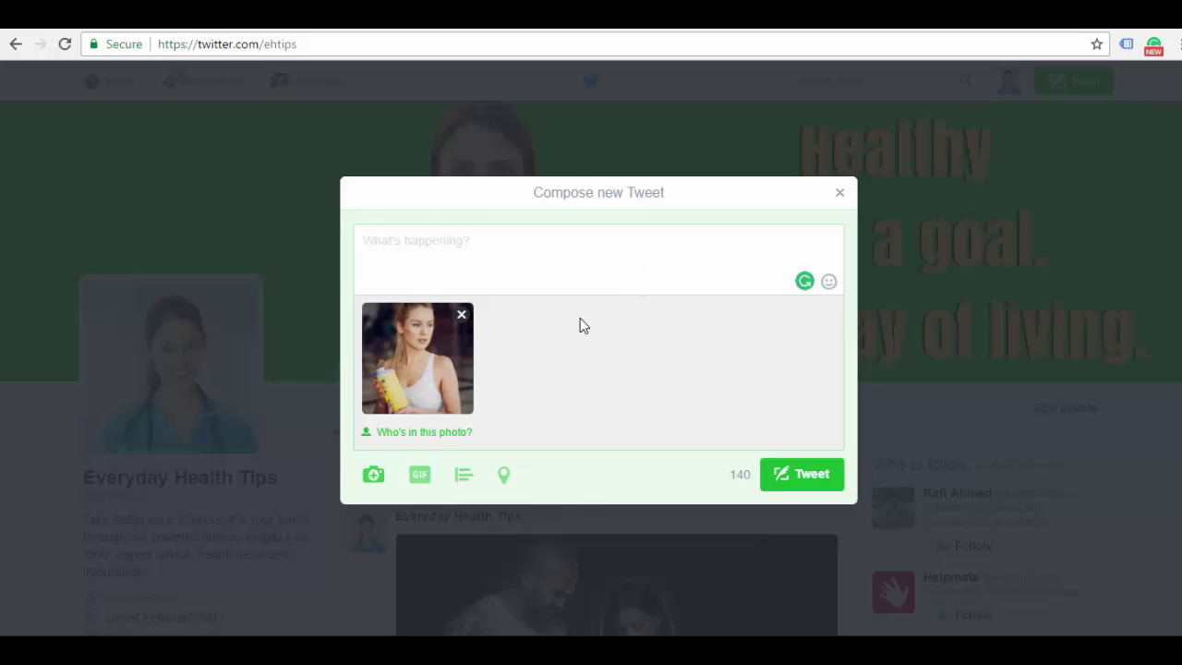
Add three watermelon and three red apple emojis from Food & drink and post the tweet
{"action": "left_click", "coordinate": [829, 283]}
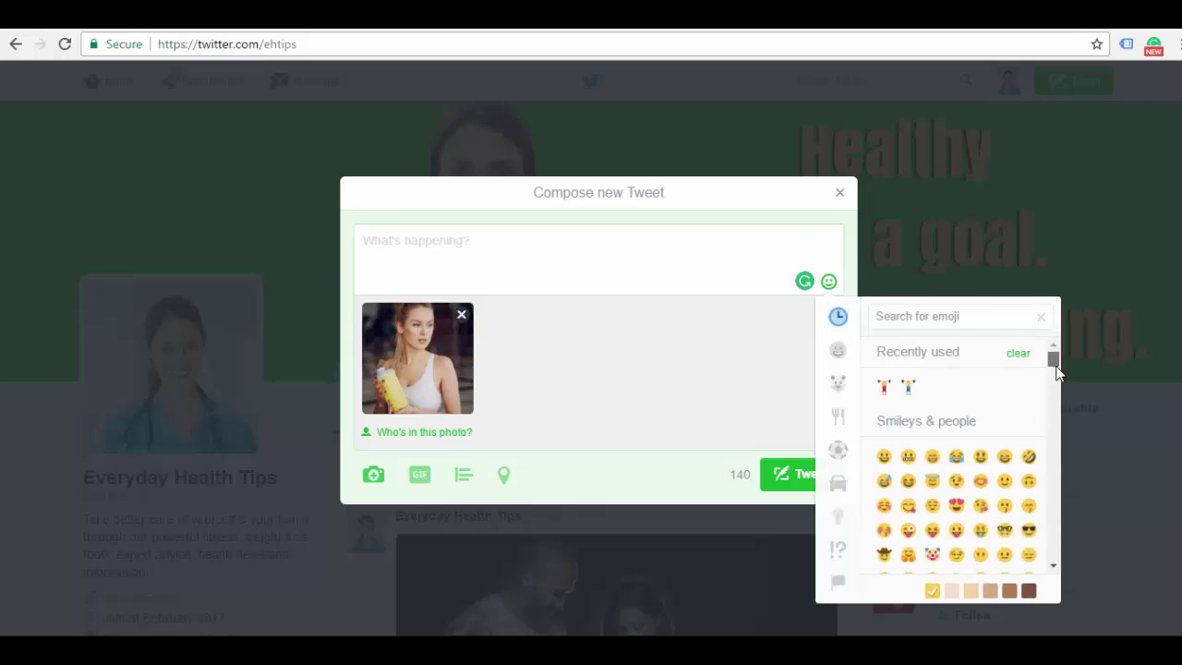
{"action": "left_click_drag", "start_coordinate": [1055, 364], "coordinate": [1057, 415]}
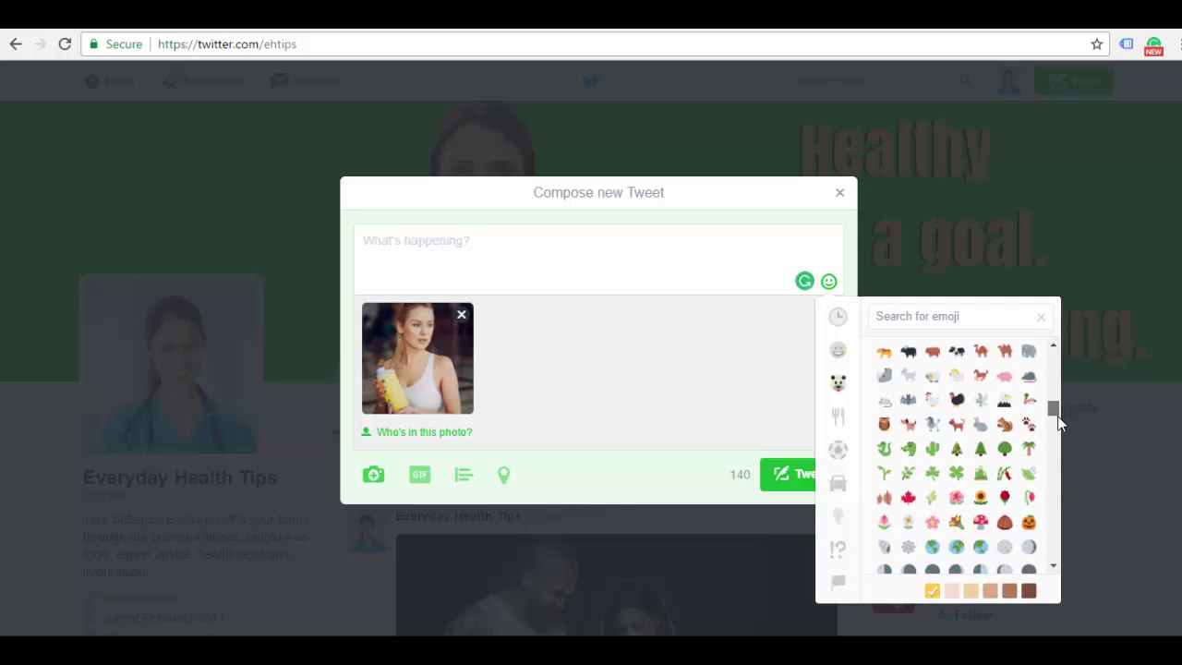
{"action": "left_click", "coordinate": [836, 416]}
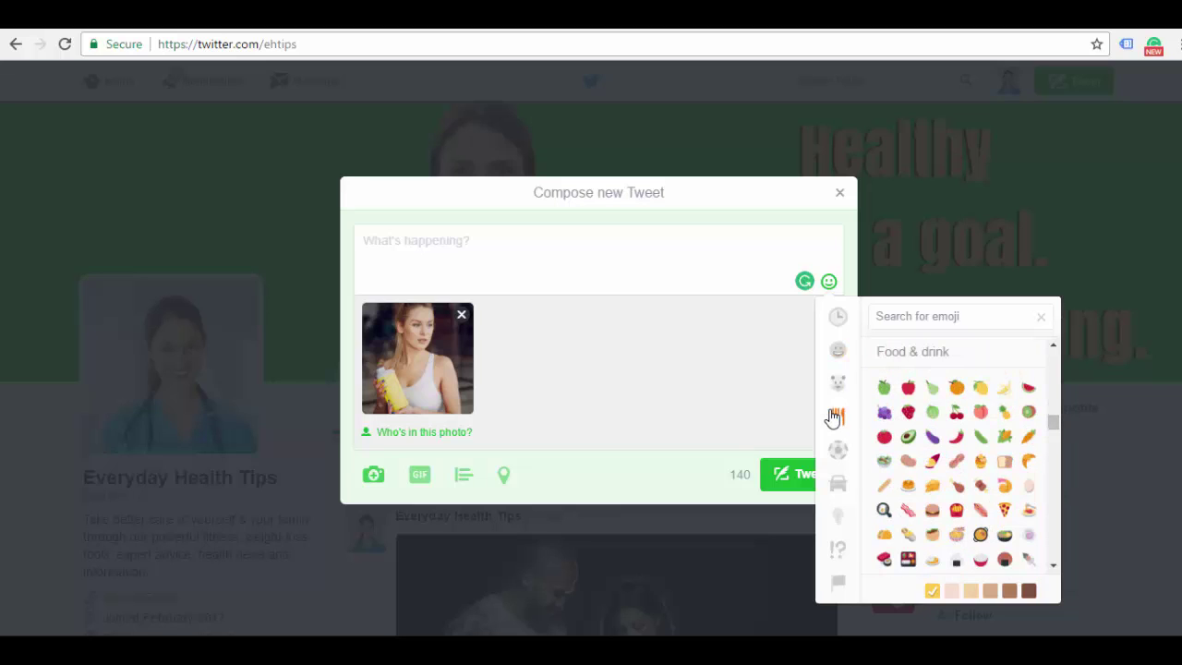
{"action": "left_click", "coordinate": [1030, 389]}
{"action": "left_click", "coordinate": [1030, 391]}
{"action": "left_click", "coordinate": [1030, 391]}
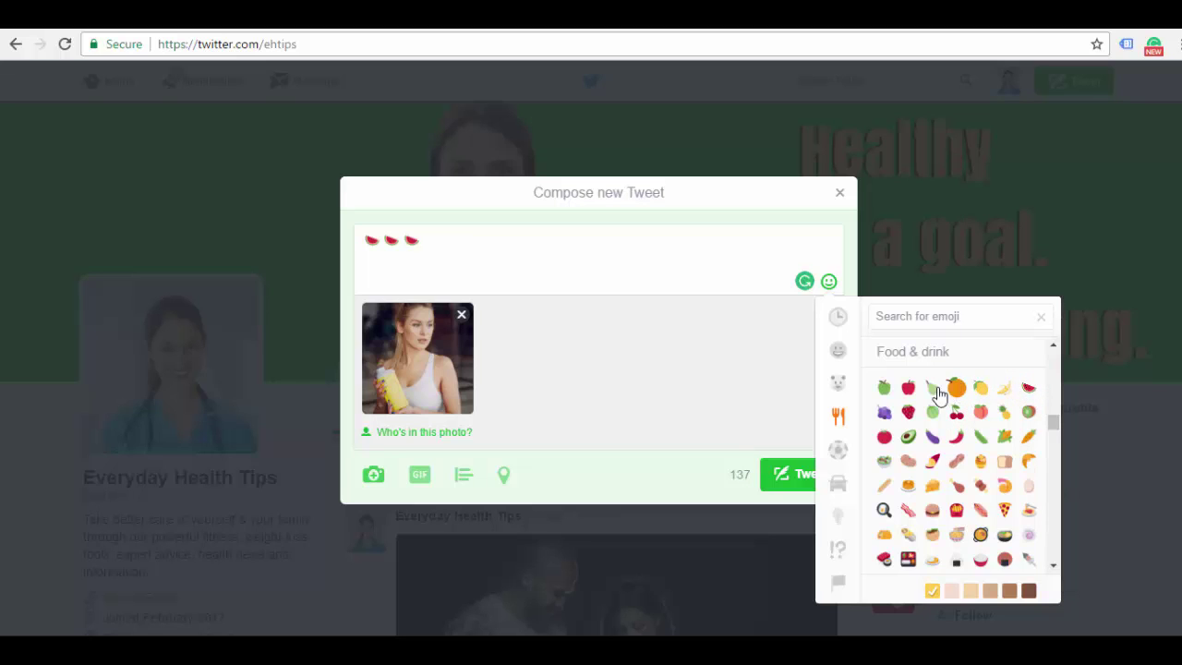
{"action": "left_click", "coordinate": [909, 388]}
{"action": "left_click", "coordinate": [908, 388]}
{"action": "left_click", "coordinate": [909, 387]}
{"action": "left_click", "coordinate": [909, 388]}
{"action": "left_click", "coordinate": [664, 376]}
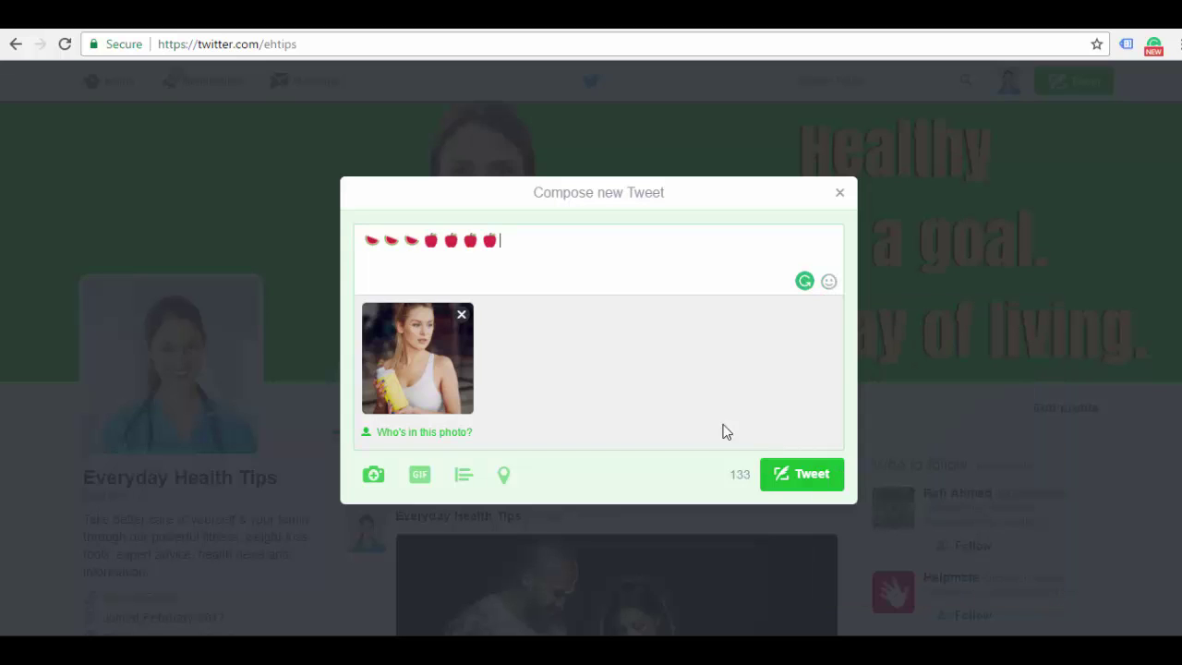
{"action": "left_click", "coordinate": [809, 482]}
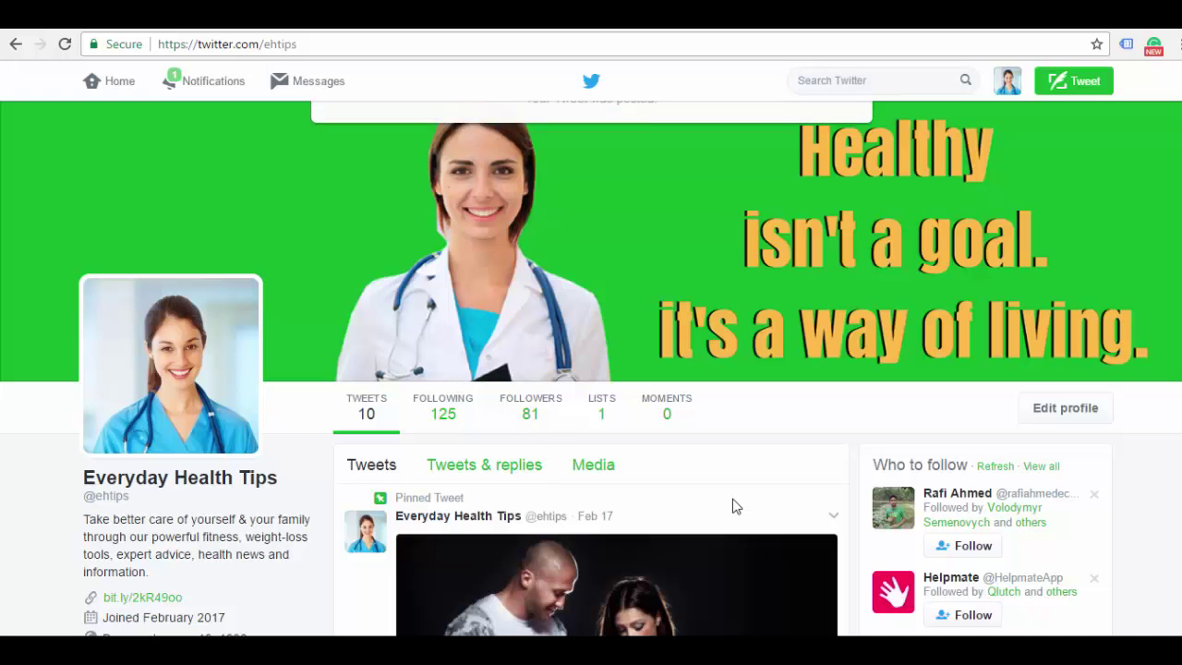
Reload the profile to confirm the new tweet, then search Google for crowdfire
{"action": "scroll", "coordinate": [591, 370], "scroll_direction": "down", "scroll_amount": 8}
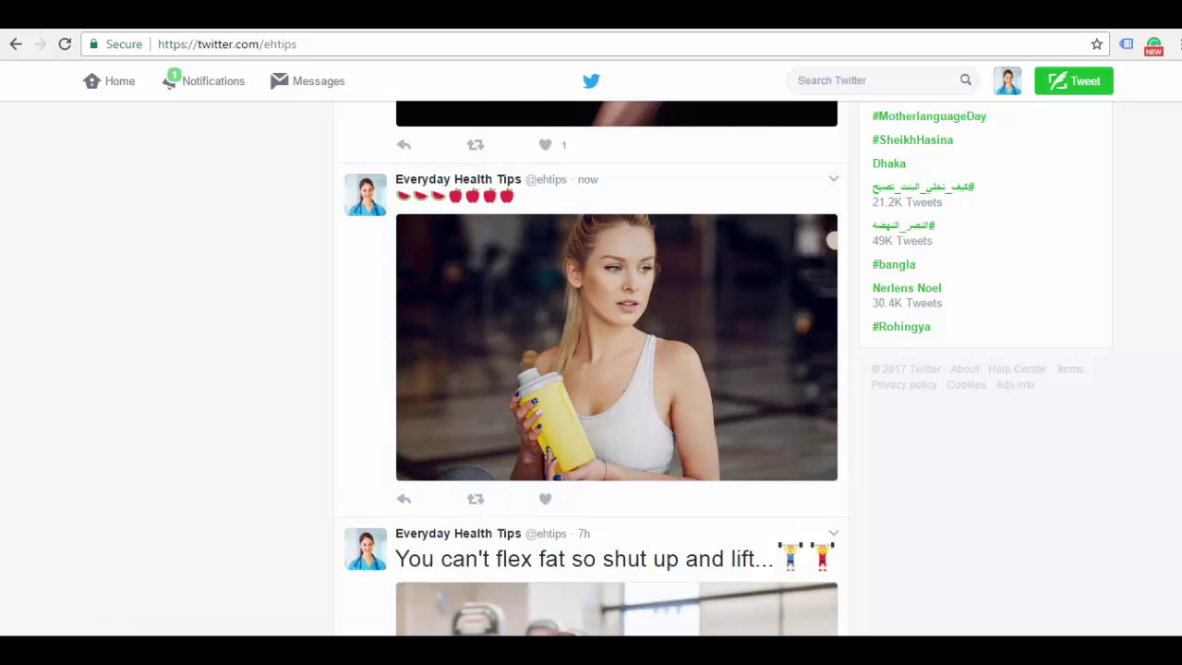
{"action": "scroll", "coordinate": [591, 369], "scroll_direction": "up", "scroll_amount": 9}
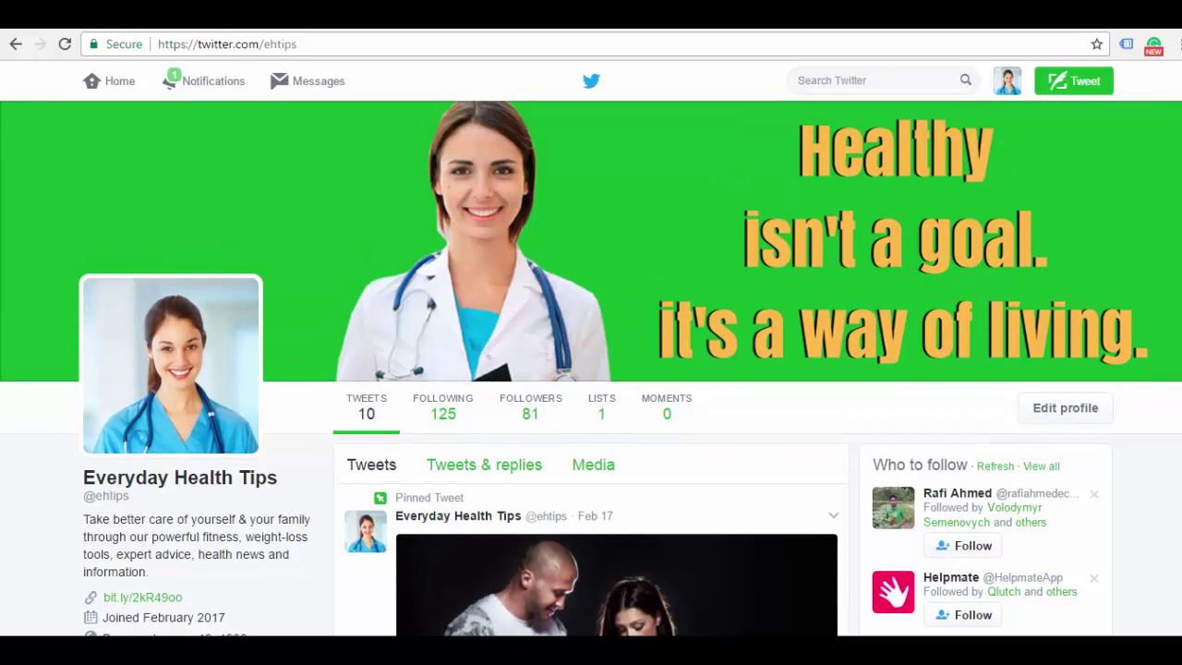
{"action": "left_click", "coordinate": [66, 44]}
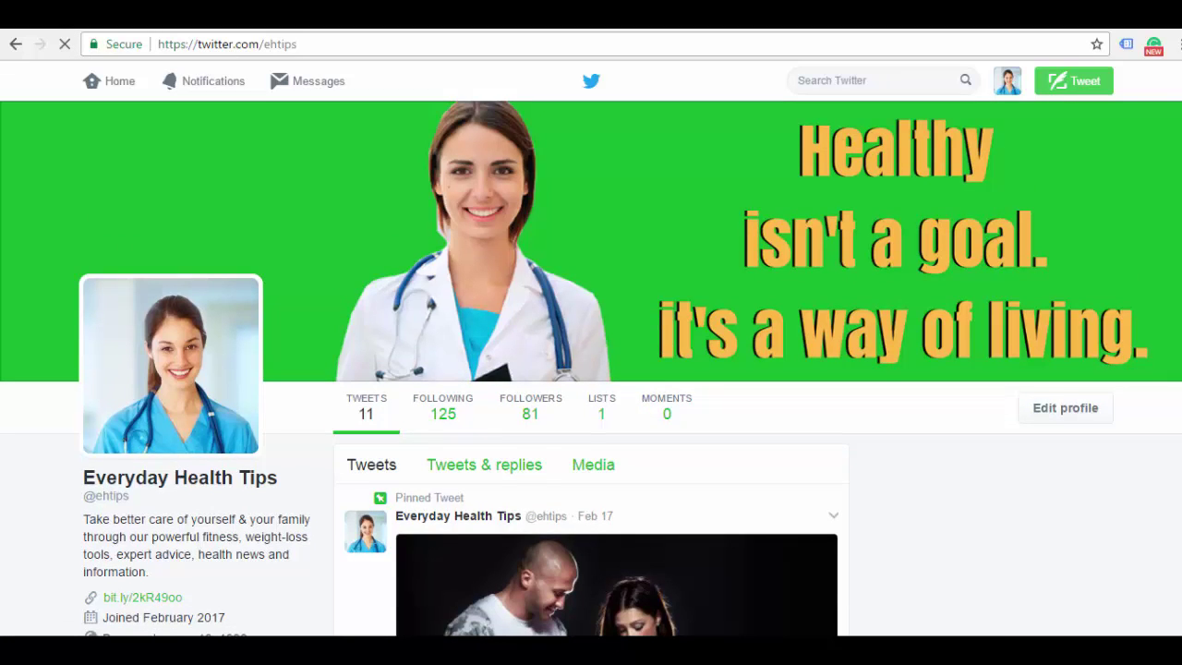
{"action": "scroll", "coordinate": [105, 335], "scroll_direction": "down", "scroll_amount": 3}
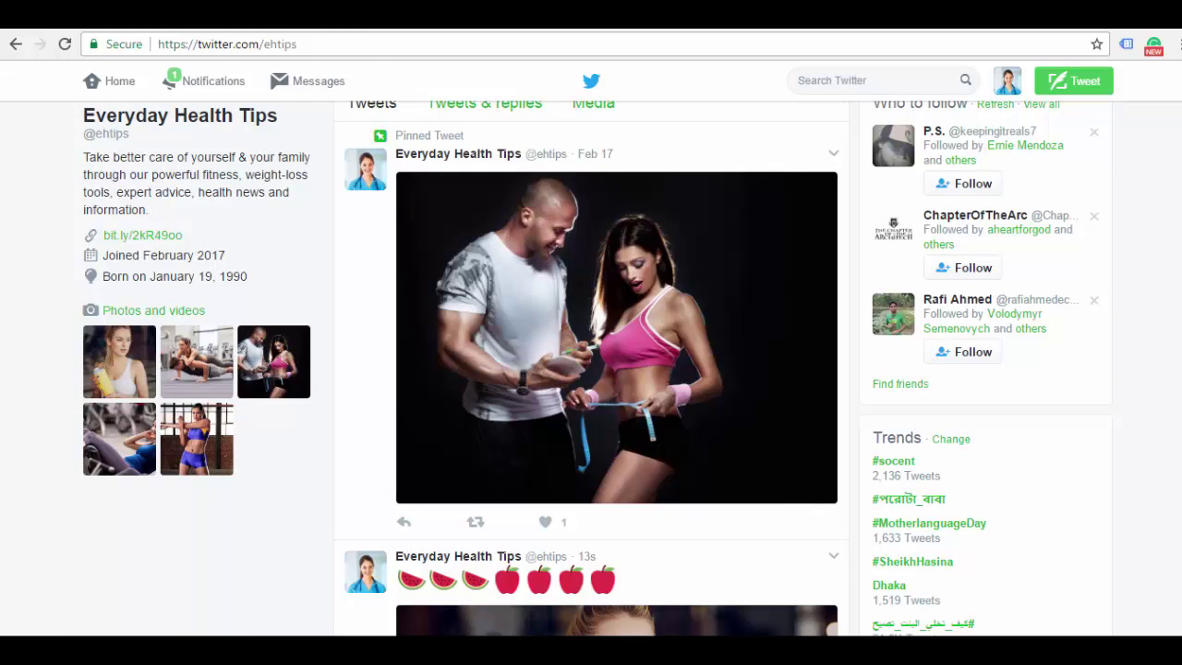
{"action": "scroll", "coordinate": [591, 369], "scroll_direction": "up", "scroll_amount": 4}
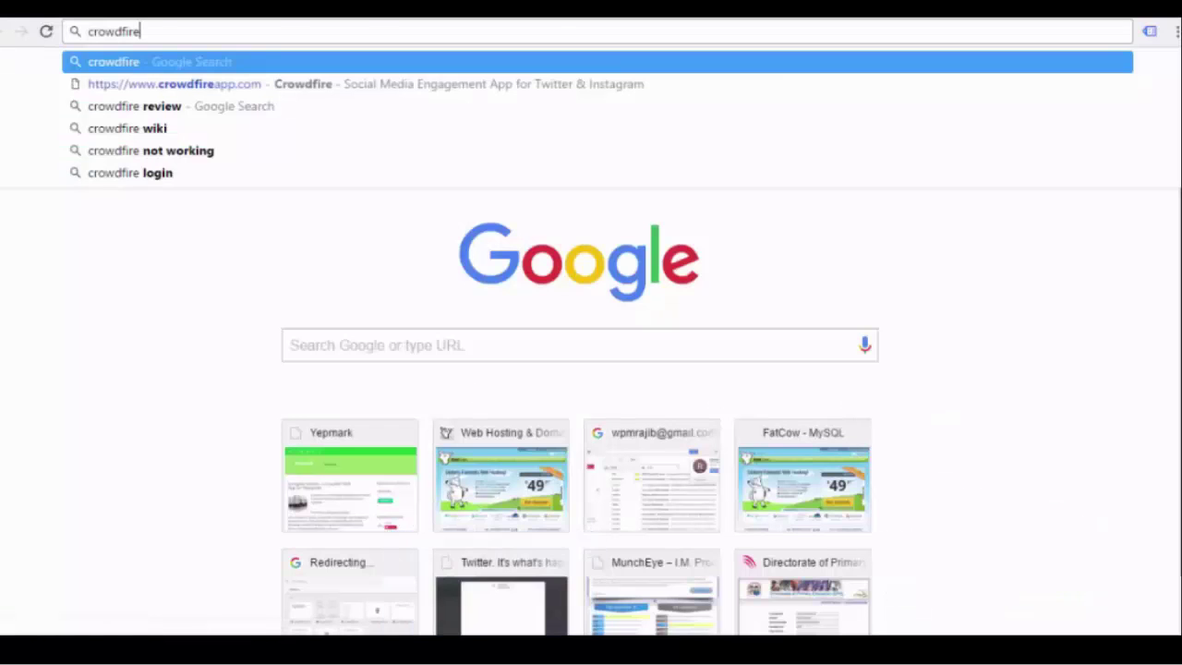
{"action": "key", "text": "Return"}
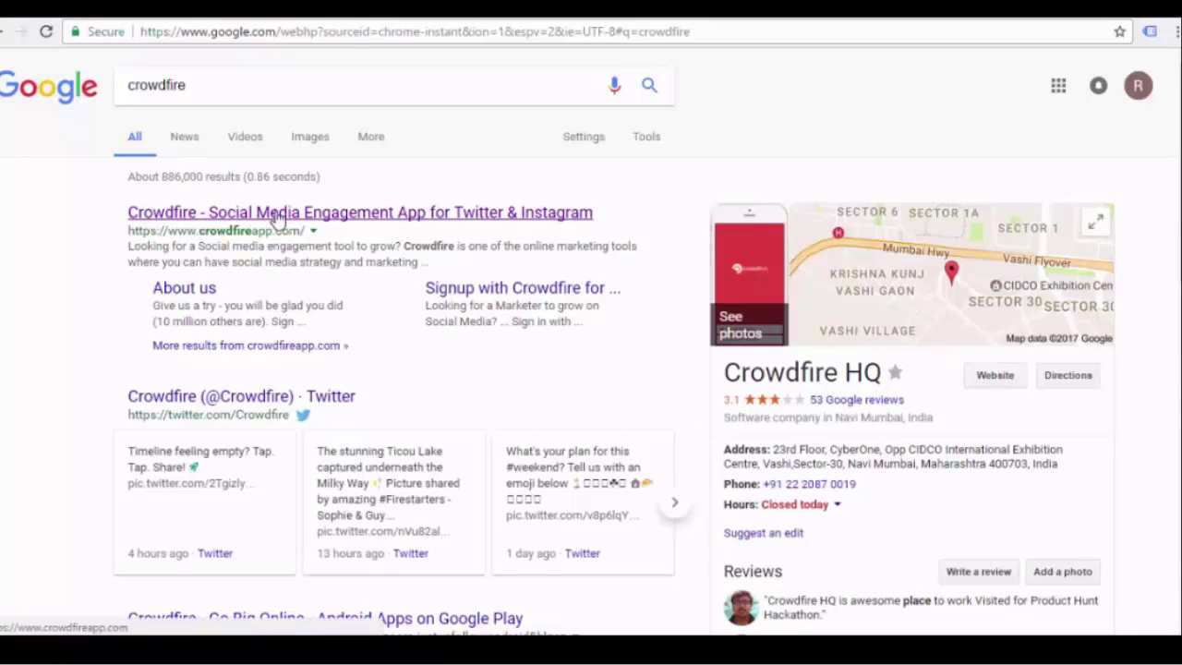
Open the top crowdfireapp.com result in a new tab and switch to that tab
{"action": "right_click", "coordinate": [240, 223]}
{"action": "left_click", "coordinate": [273, 233]}
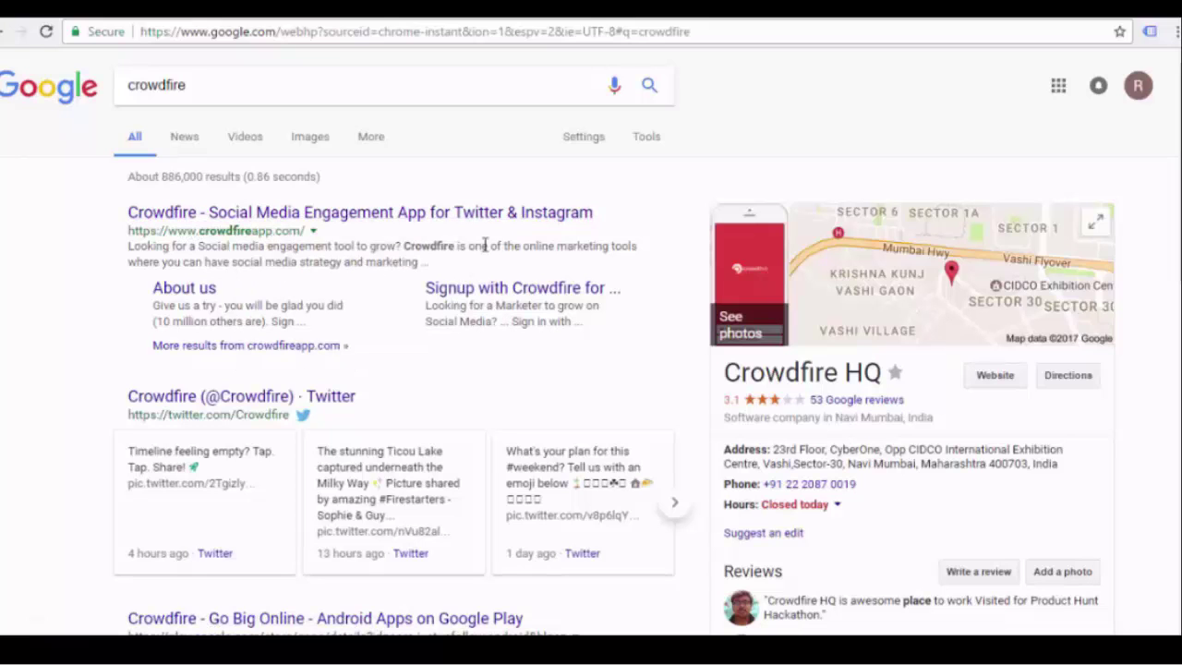
{"action": "left_click", "coordinate": [579, 9]}
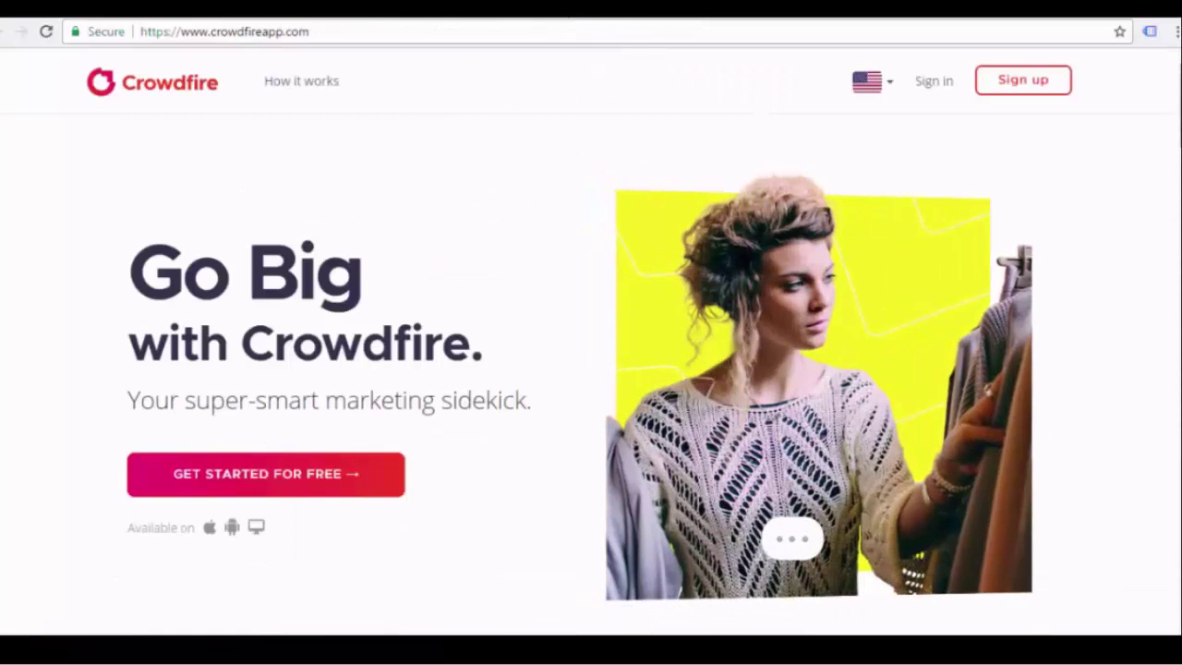
Sign up for Crowdfire free with the Twitter account and authorize the app
{"action": "left_click", "coordinate": [179, 32]}
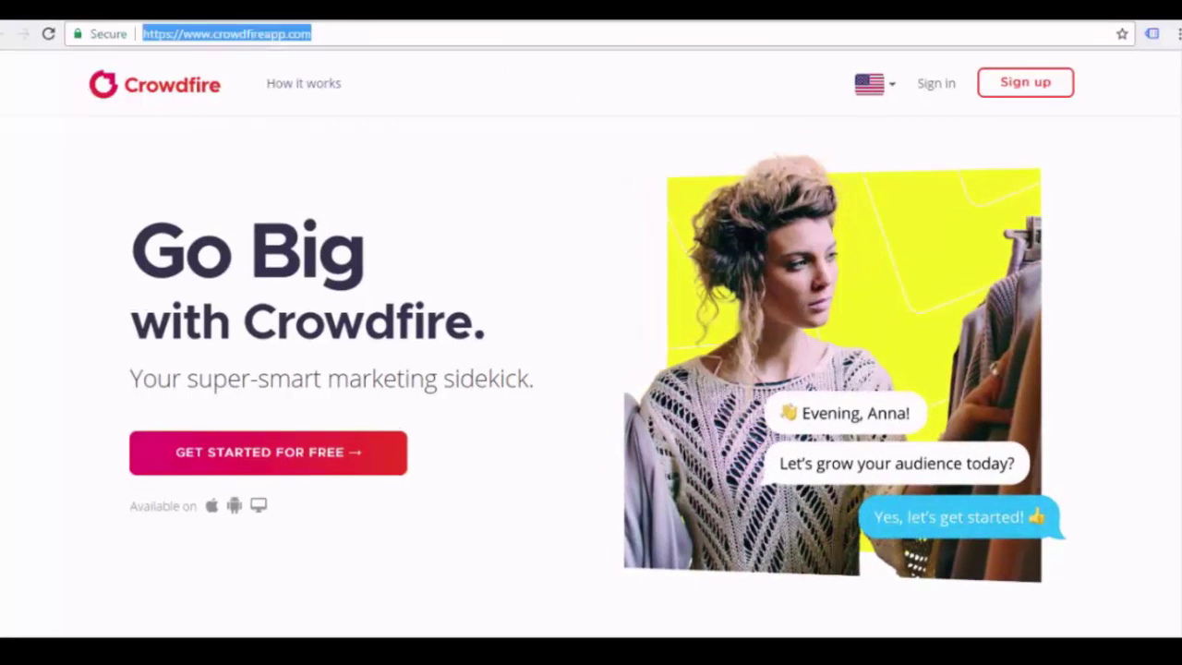
{"action": "left_click", "coordinate": [693, 190]}
{"action": "scroll", "coordinate": [693, 190], "scroll_direction": "down", "scroll_amount": 2}
{"action": "scroll", "coordinate": [693, 189], "scroll_direction": "up", "scroll_amount": 2}
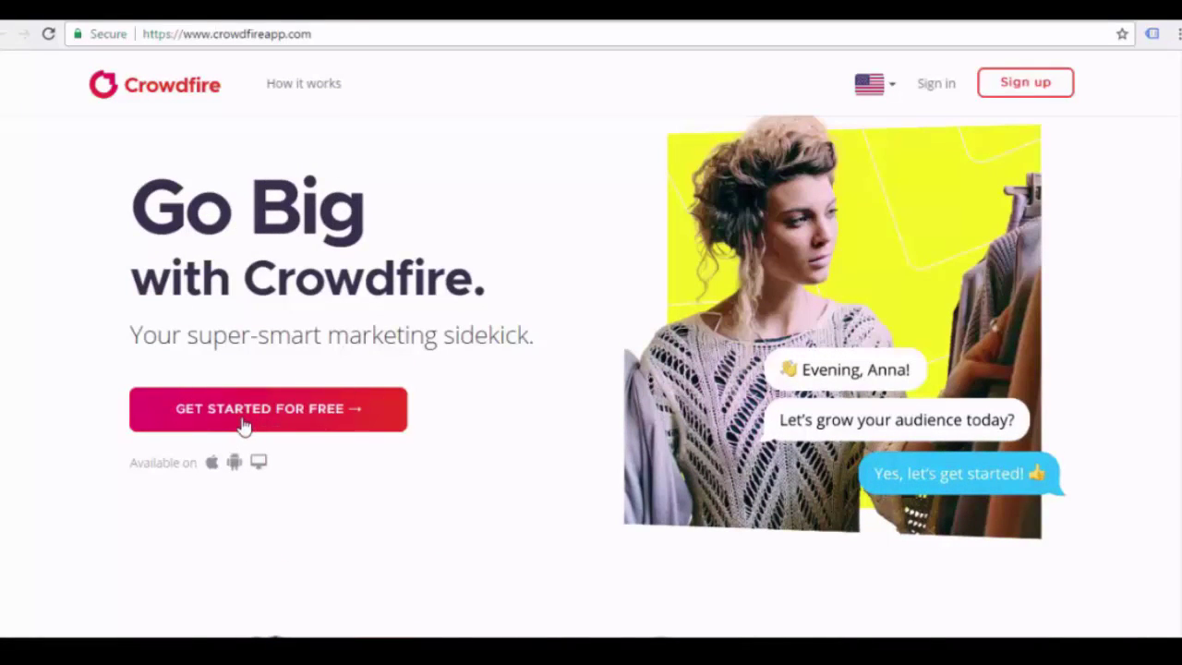
{"action": "left_click", "coordinate": [297, 417]}
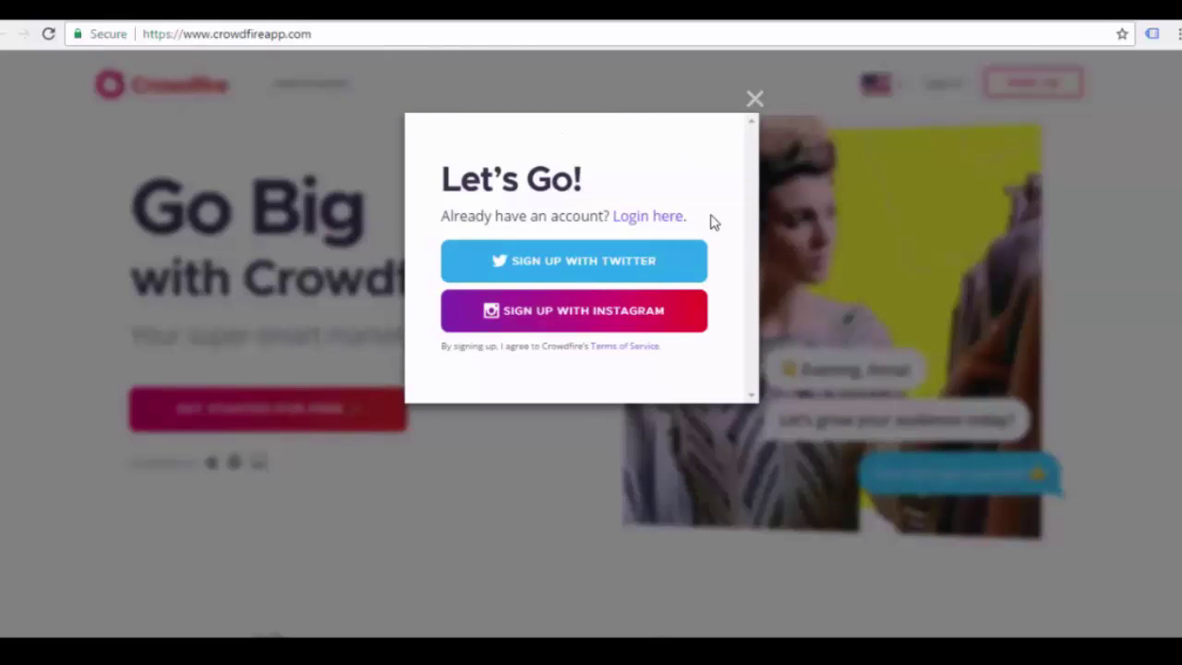
{"action": "left_click", "coordinate": [580, 266]}
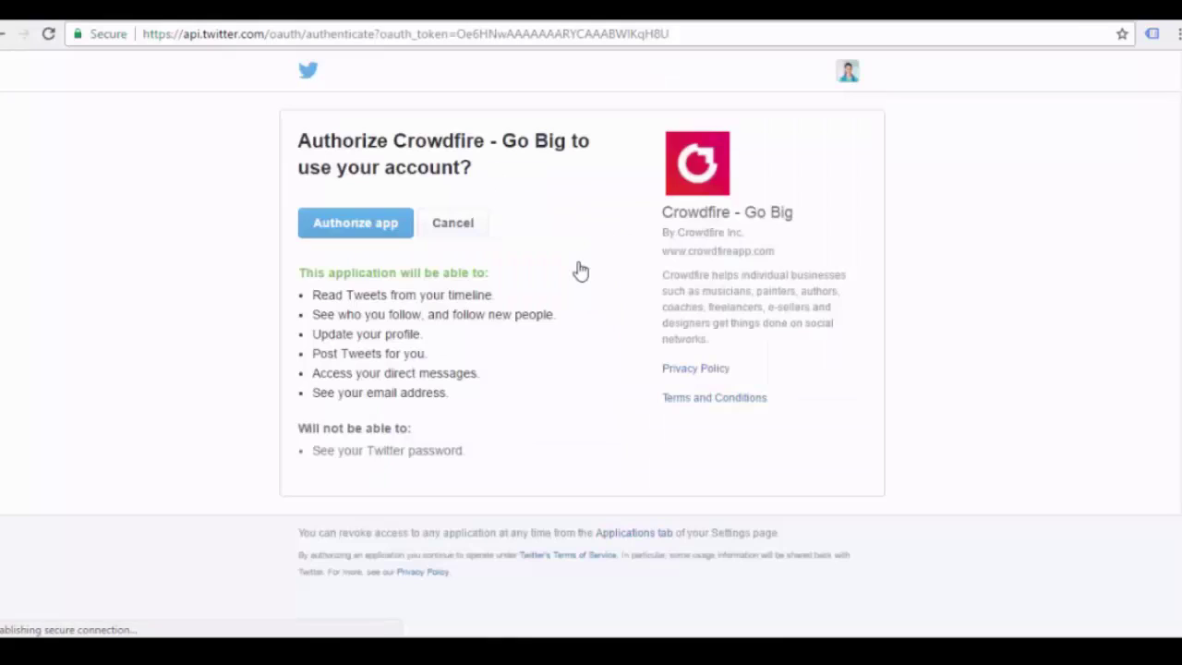
{"action": "left_click", "coordinate": [358, 236]}
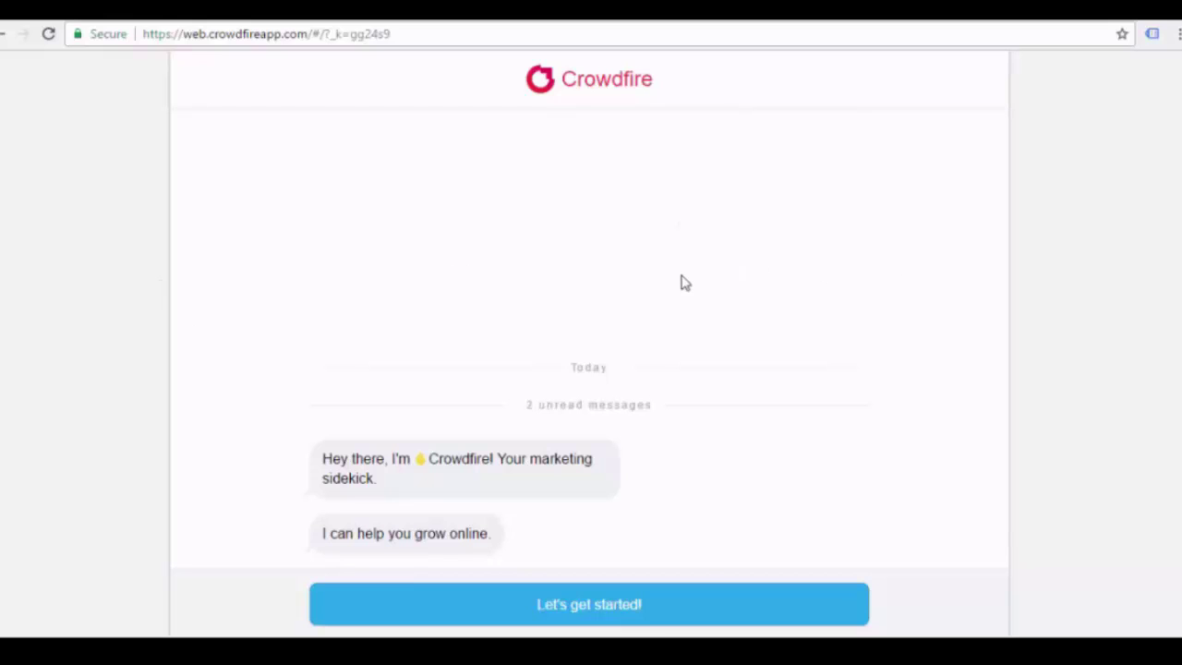
Answer the onboarding chat: no notifications, name Everyday Health Tips, for myself, website skipped
{"action": "left_click", "coordinate": [642, 604]}
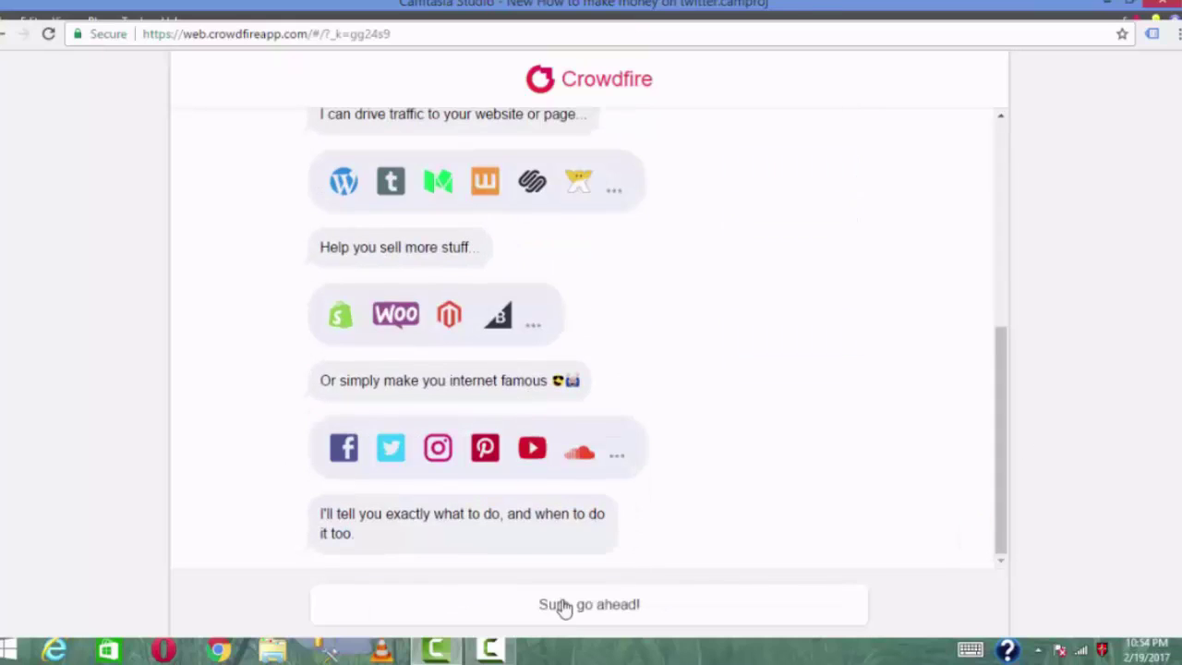
{"action": "left_click", "coordinate": [562, 605]}
{"action": "left_click", "coordinate": [610, 395]}
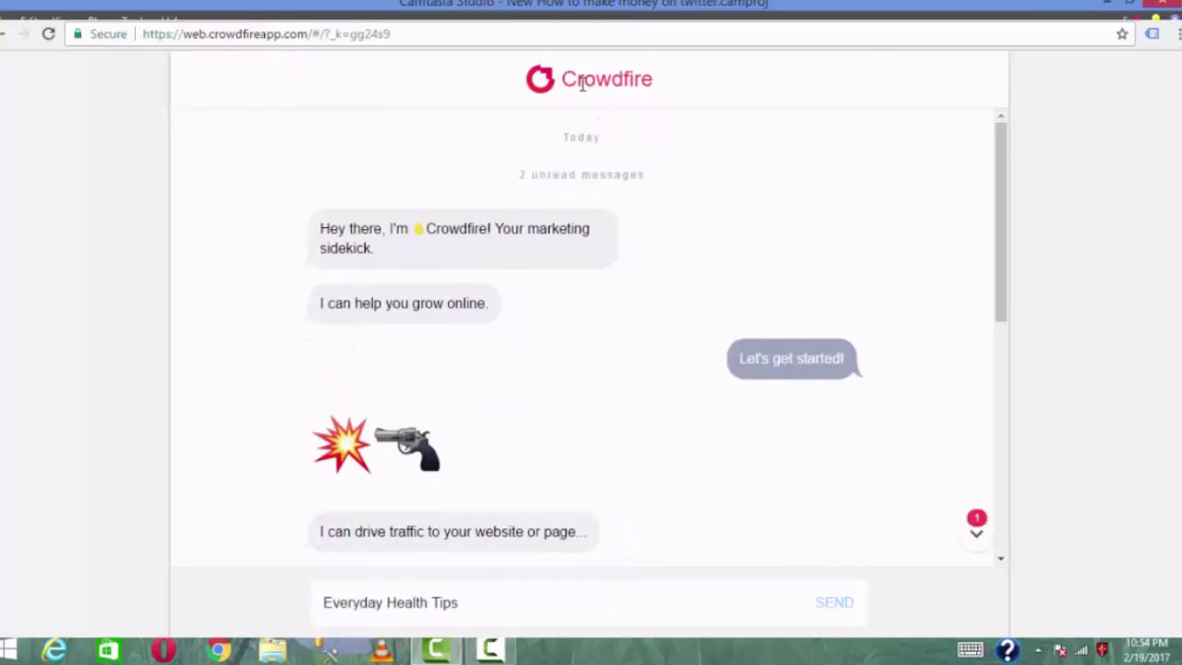
{"action": "scroll", "coordinate": [691, 192], "scroll_direction": "down", "scroll_amount": 15}
{"action": "left_click", "coordinate": [834, 609]}
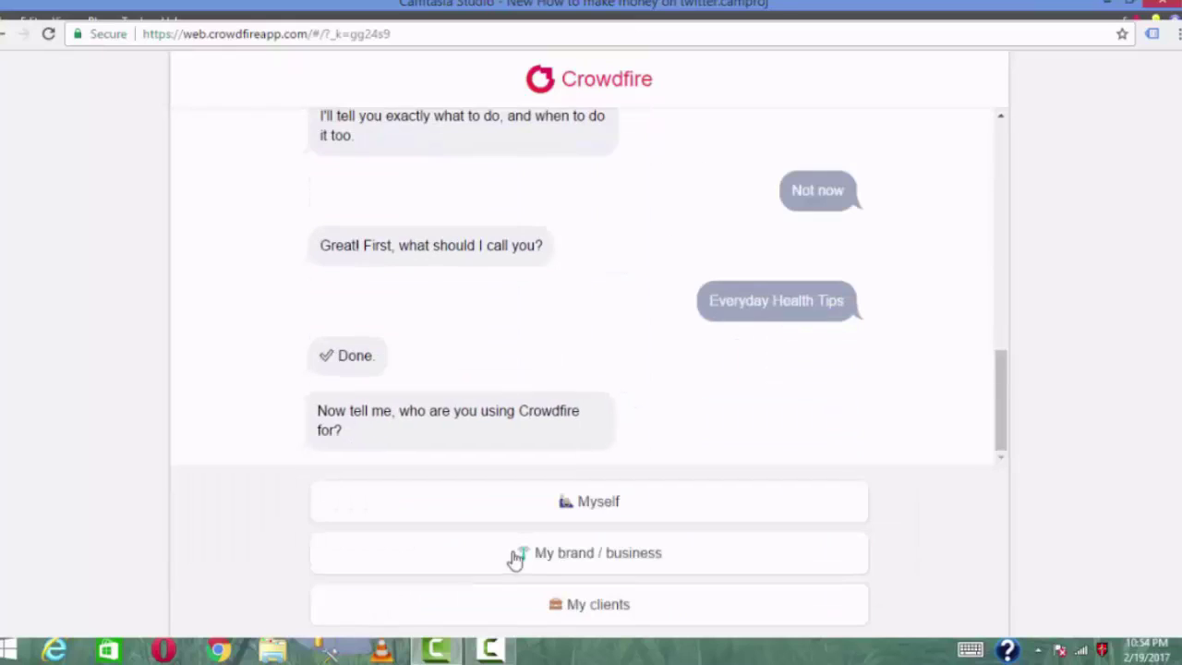
{"action": "left_click", "coordinate": [600, 506]}
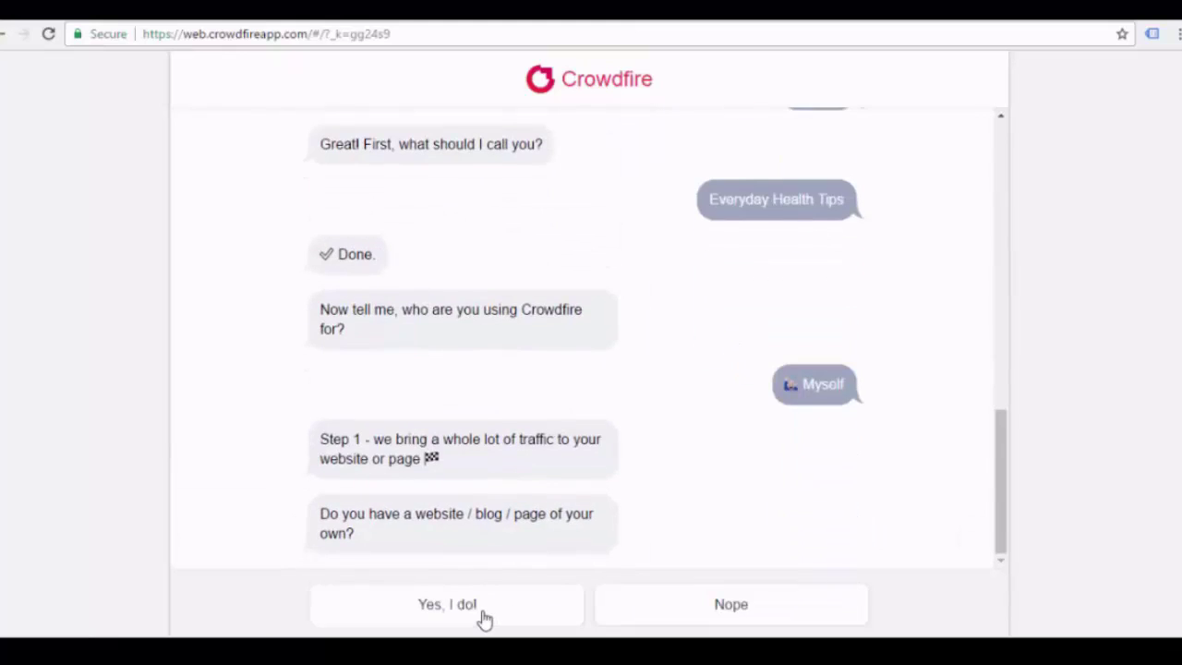
{"action": "left_click", "coordinate": [483, 618]}
{"action": "left_click", "coordinate": [537, 598]}
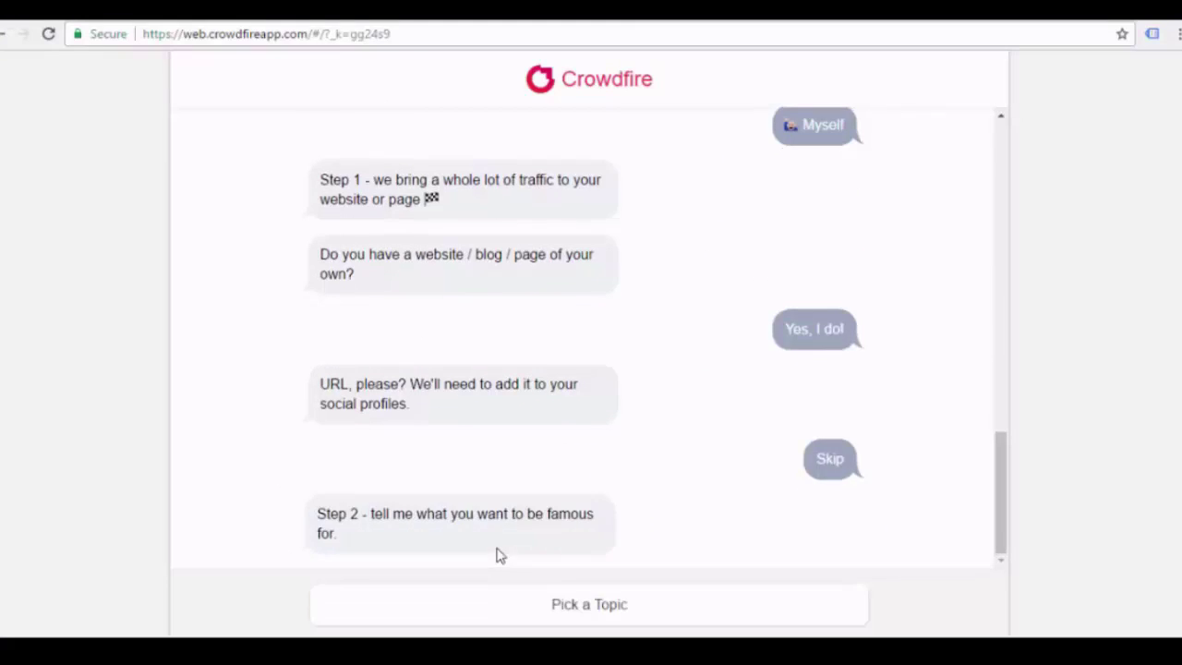
Pick Health & Fitness as the topic and confirm it
{"action": "left_click", "coordinate": [609, 602]}
{"action": "left_click_drag", "start_coordinate": [1008, 277], "coordinate": [979, 355]}
{"action": "left_click", "coordinate": [440, 482]}
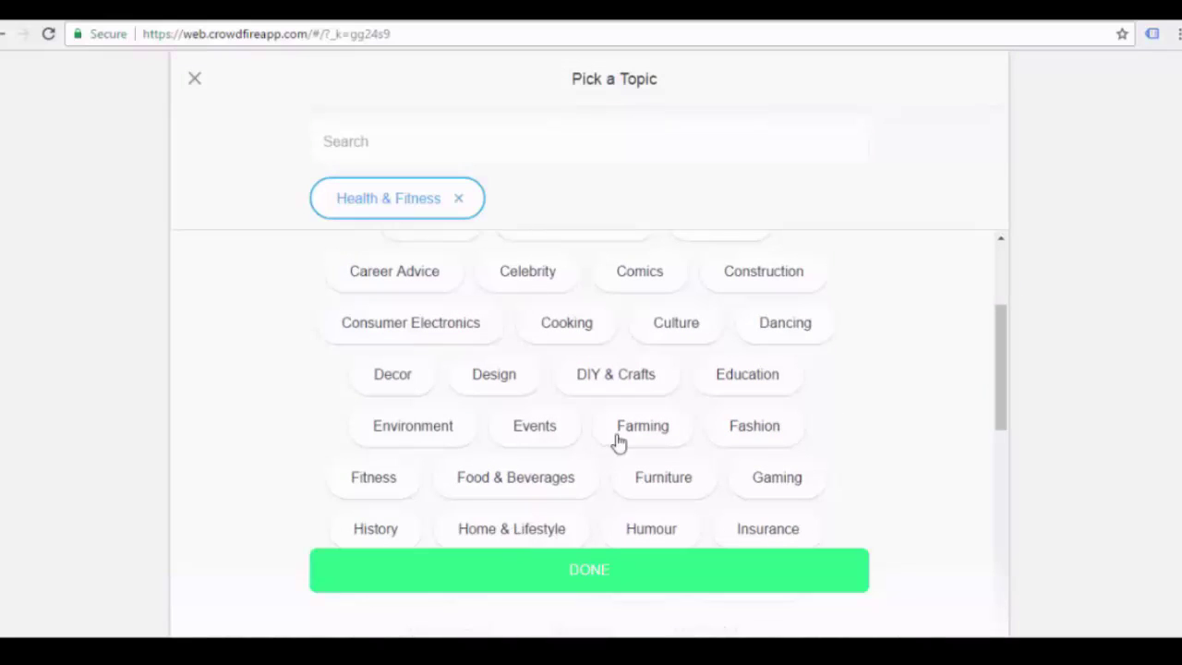
{"action": "scroll", "coordinate": [1006, 382], "scroll_direction": "down", "scroll_amount": 3}
{"action": "left_click", "coordinate": [580, 574]}
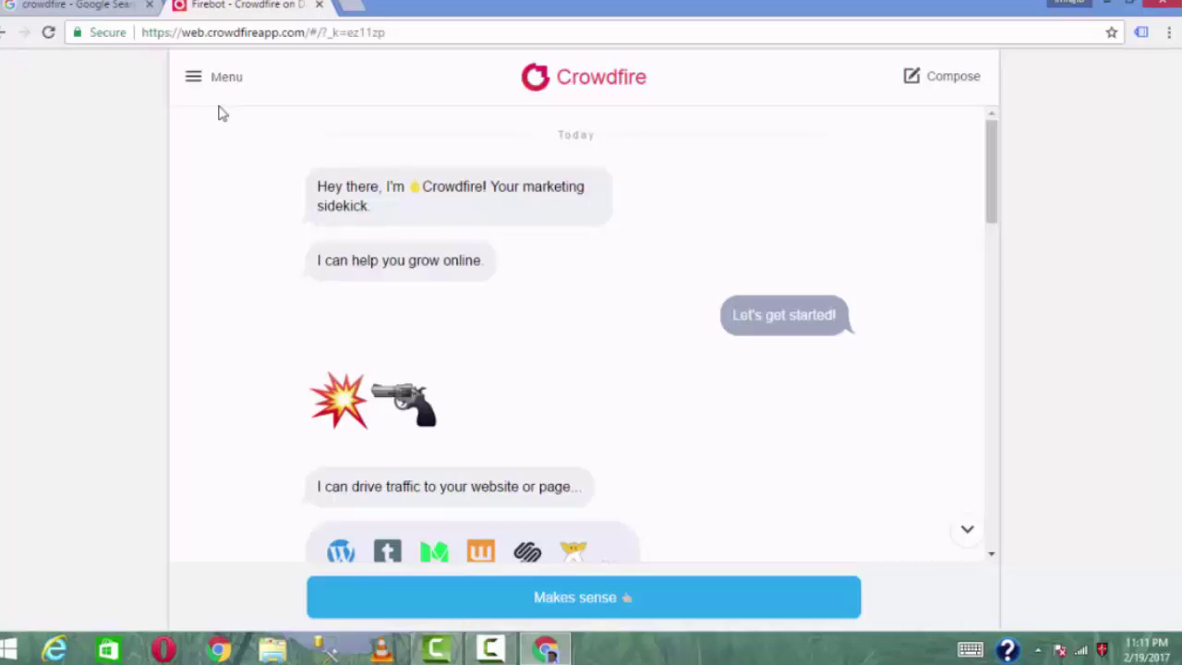
Bring the Crowdfire window forward and glance at the connected channels list
{"action": "left_click", "coordinate": [781, 617]}
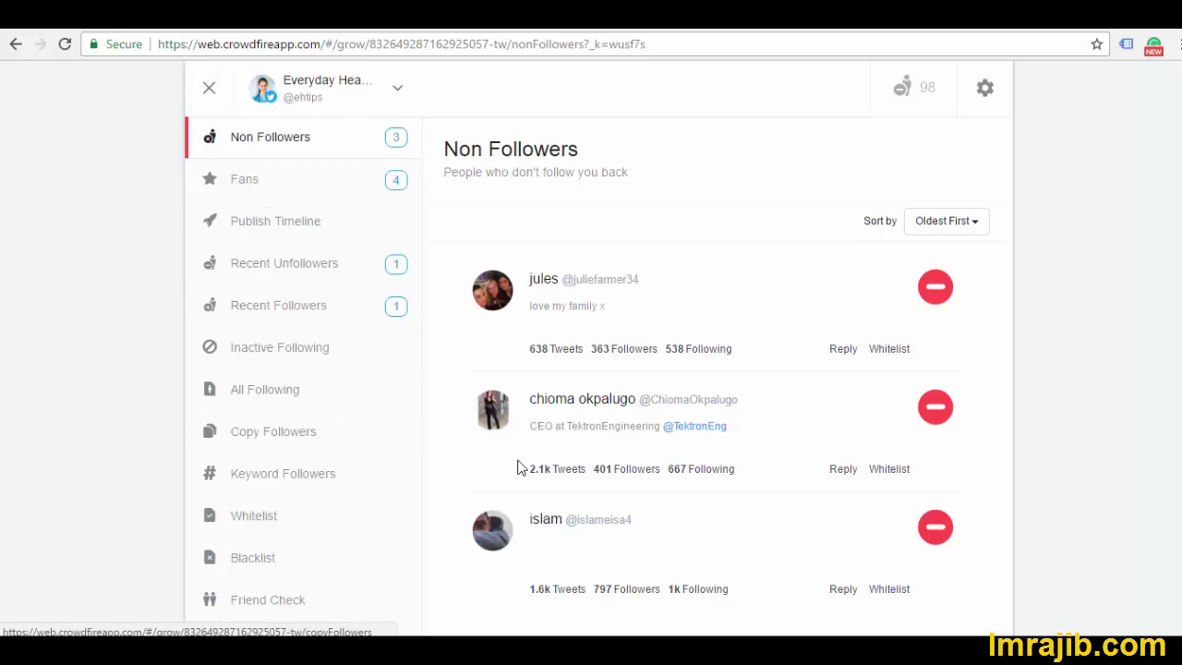
{"action": "left_click", "coordinate": [399, 92]}
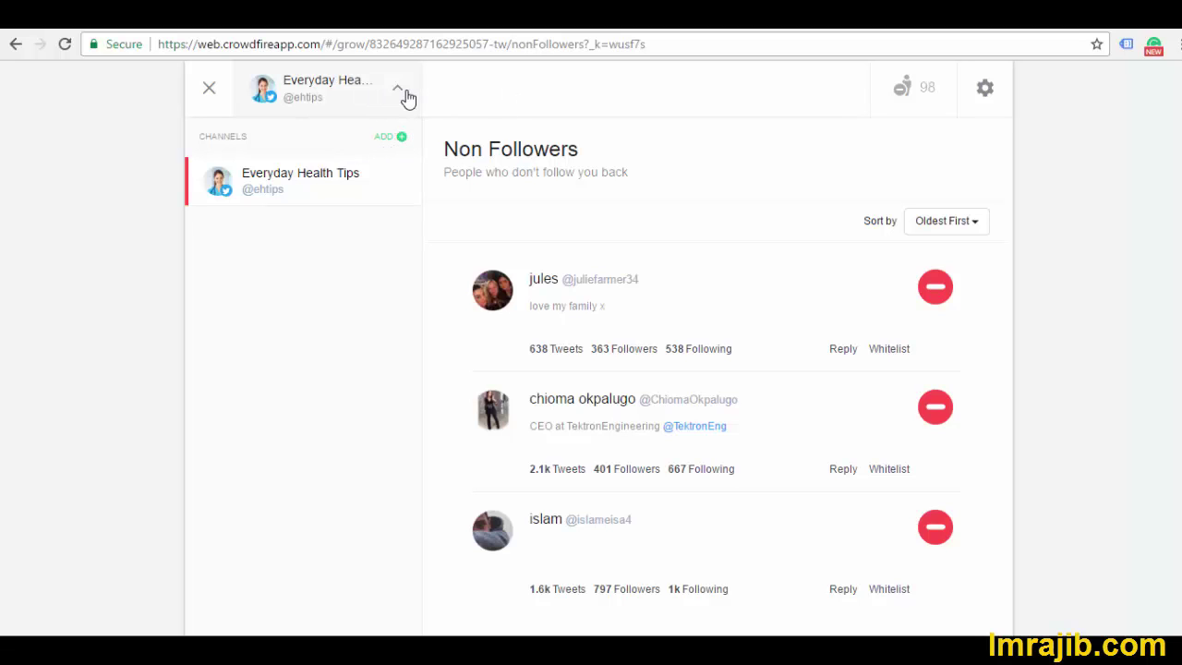
{"action": "left_click", "coordinate": [404, 93]}
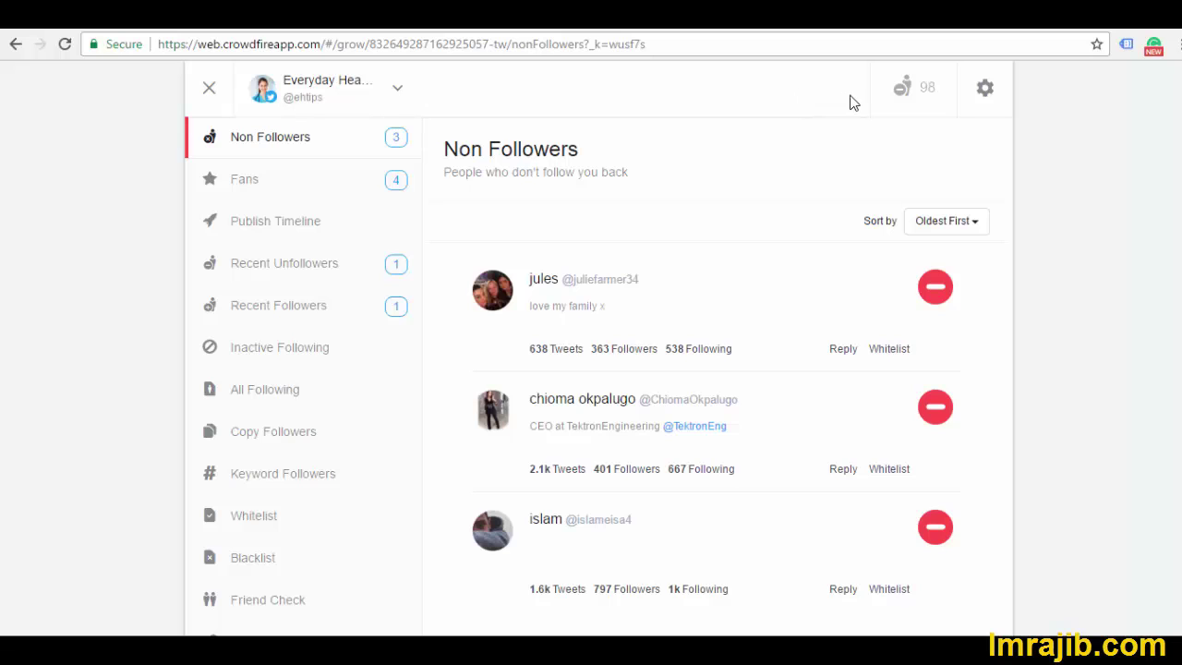
Inspect the usage meter, highlighting follows at 50/50 and unfollows at 52/200
{"action": "mouse_move", "coordinate": [900, 88]}
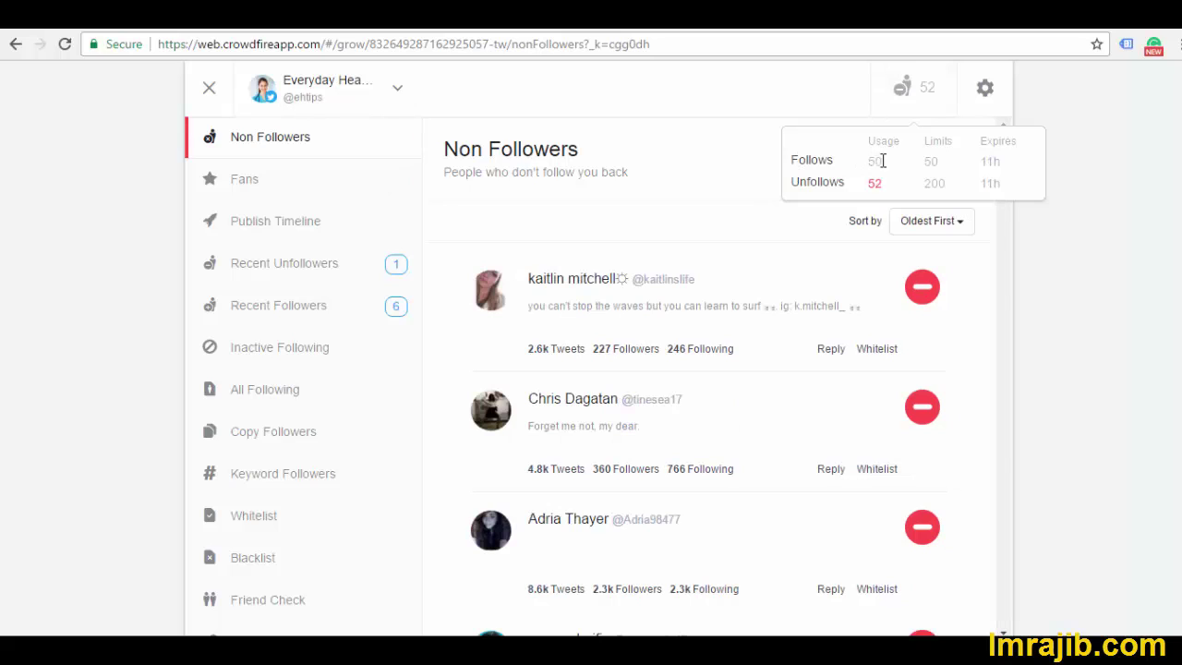
{"action": "double_click", "coordinate": [882, 160]}
{"action": "left_click_drag", "start_coordinate": [882, 161], "coordinate": [962, 145]}
{"action": "left_click", "coordinate": [929, 177]}
{"action": "left_click_drag", "start_coordinate": [939, 162], "coordinate": [922, 164]}
{"action": "left_click_drag", "start_coordinate": [950, 185], "coordinate": [921, 182]}
{"action": "left_click_drag", "start_coordinate": [866, 182], "coordinate": [884, 183]}
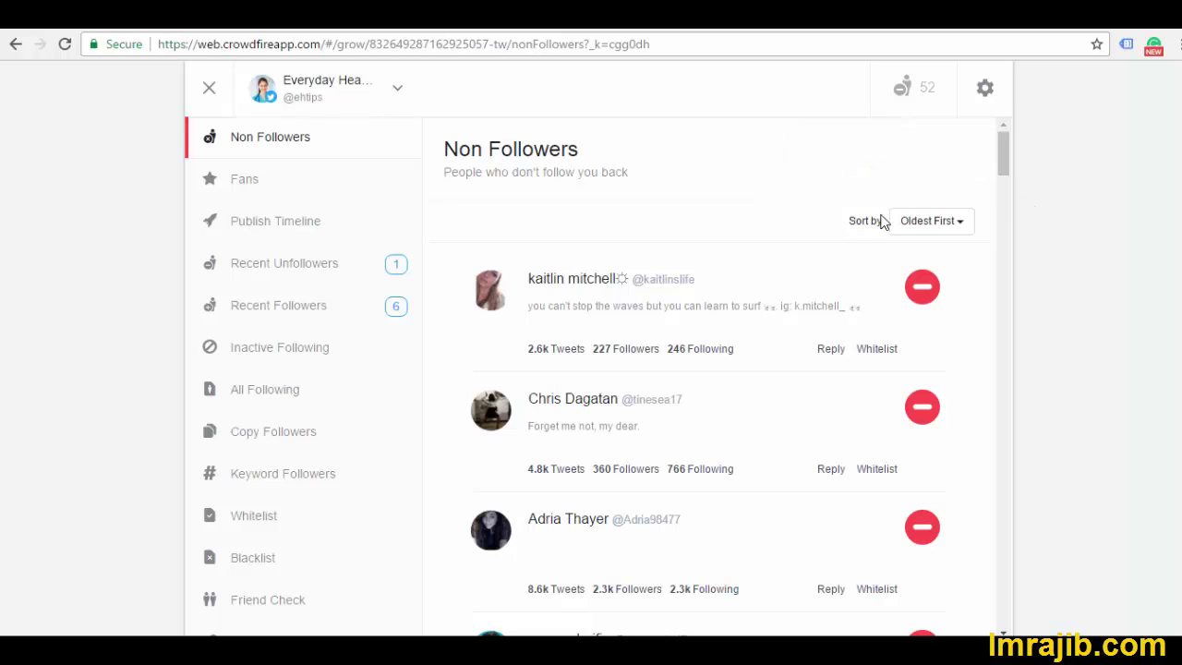
{"action": "mouse_move", "coordinate": [938, 97]}
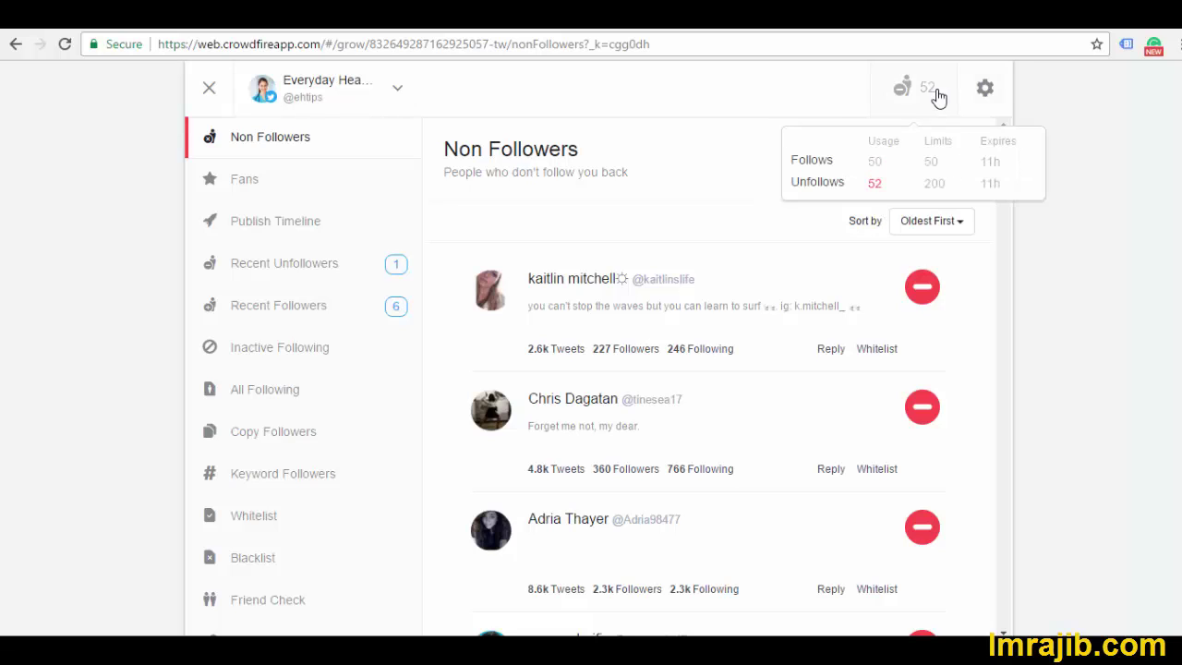
{"action": "left_click", "coordinate": [983, 93]}
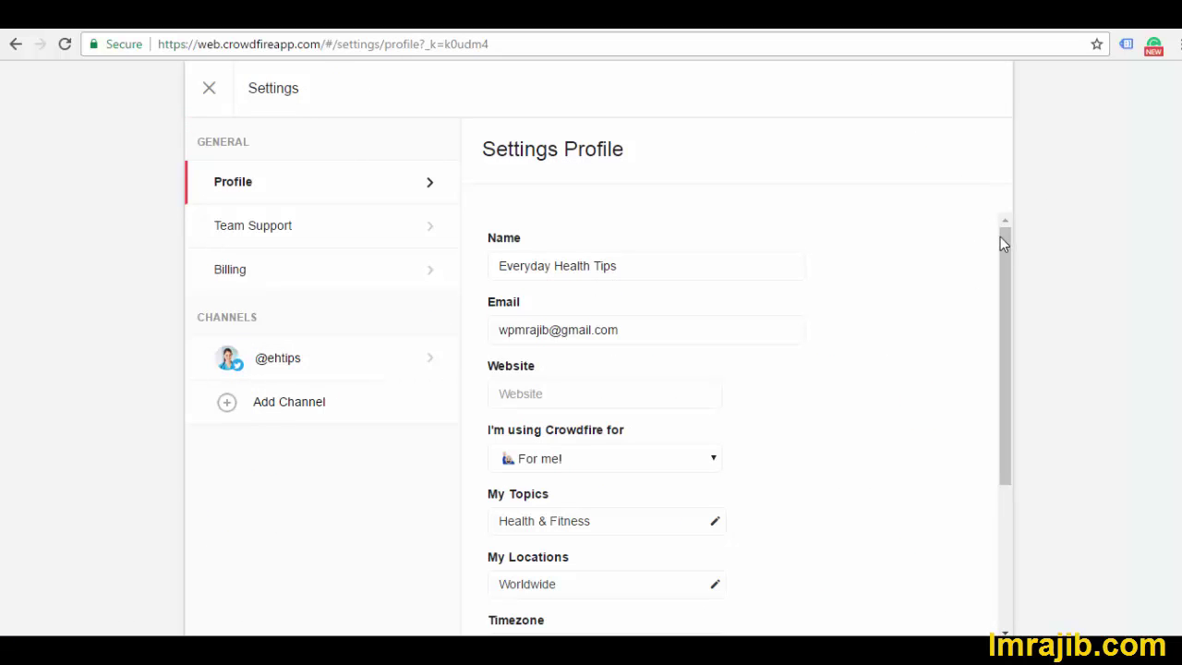
{"action": "left_click_drag", "start_coordinate": [1006, 268], "coordinate": [1010, 212]}
{"action": "left_click", "coordinate": [337, 366]}
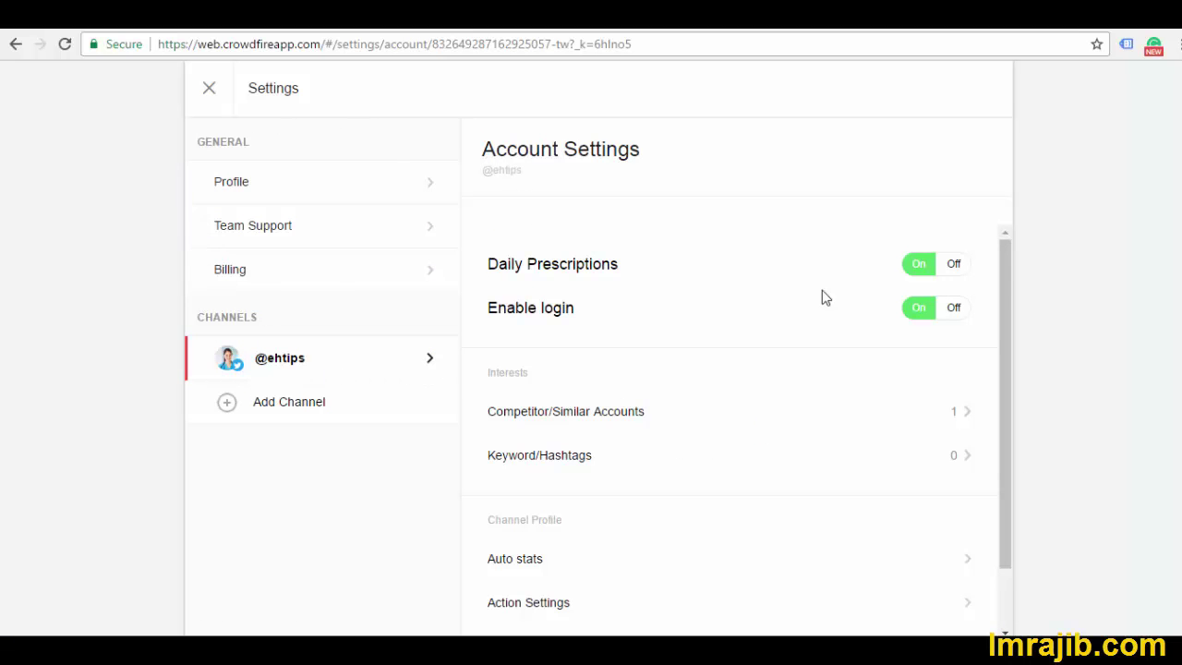
{"action": "scroll", "coordinate": [966, 282], "scroll_direction": "down", "scroll_amount": 1}
{"action": "scroll", "coordinate": [948, 280], "scroll_direction": "up", "scroll_amount": 1}
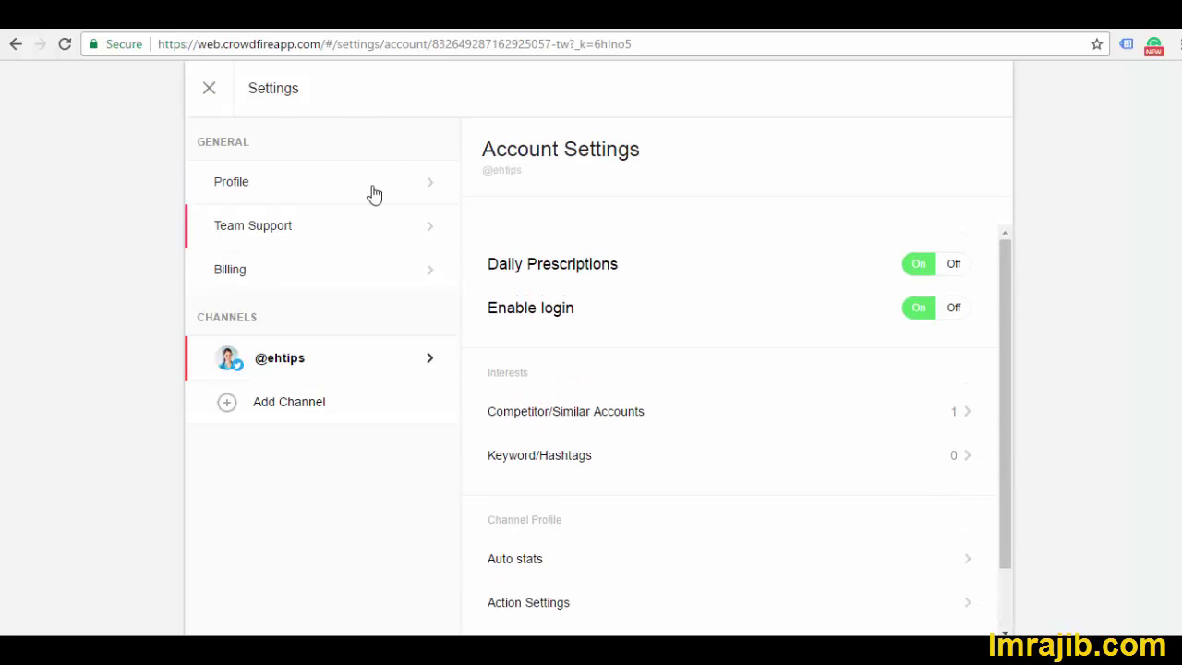
{"action": "left_click", "coordinate": [212, 104]}
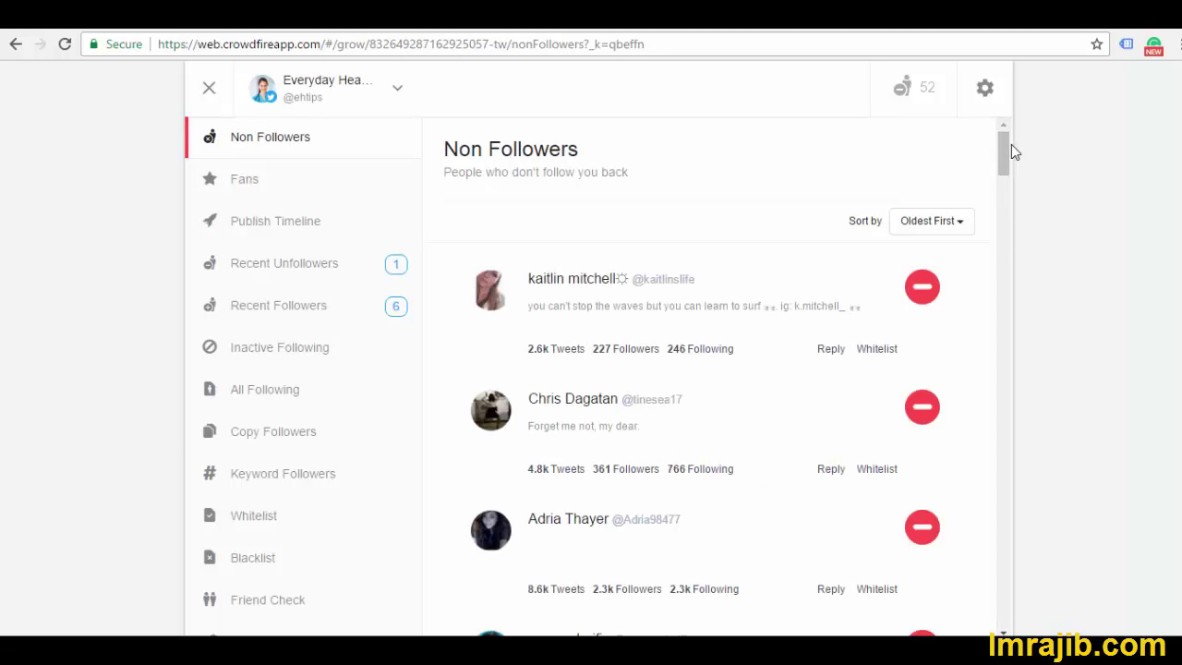
Refresh the Non Followers list and keep its sort order as Oldest First
{"action": "left_click", "coordinate": [270, 154]}
{"action": "left_click", "coordinate": [929, 227]}
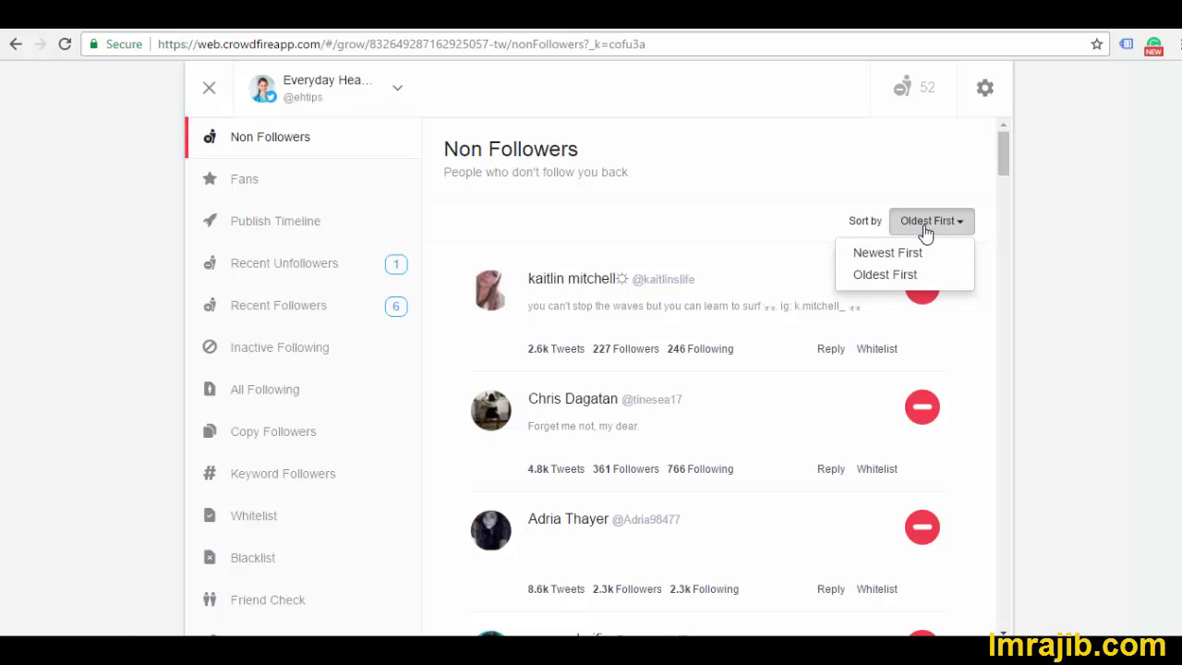
{"action": "left_click", "coordinate": [877, 160]}
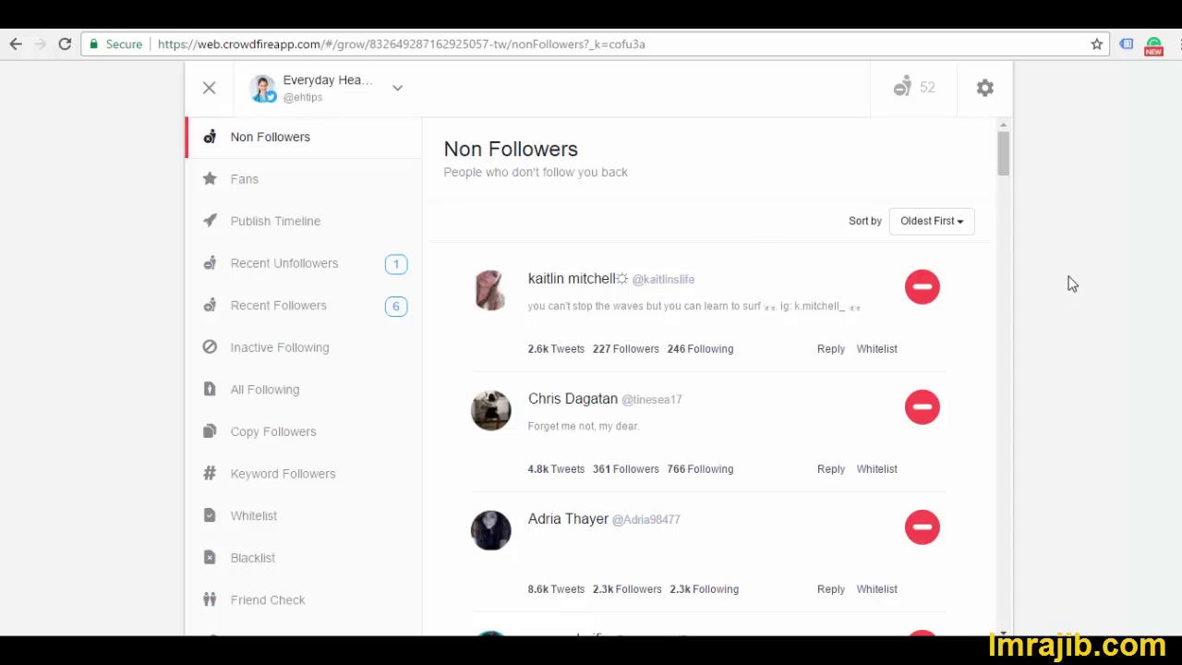
{"action": "scroll", "coordinate": [1007, 165], "scroll_direction": "down", "scroll_amount": 1}
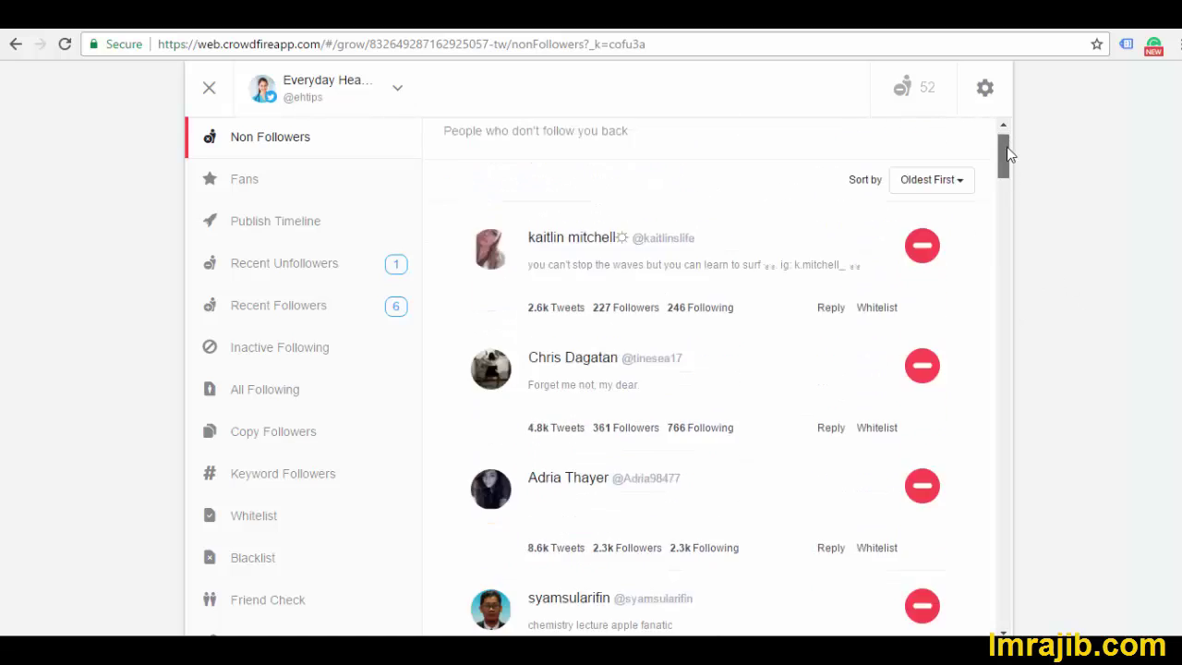
{"action": "scroll", "coordinate": [1006, 147], "scroll_direction": "up", "scroll_amount": 1}
Repeatedly unfollow the oldest non-follower at the top of the list
{"action": "triple_click", "coordinate": [922, 288]}
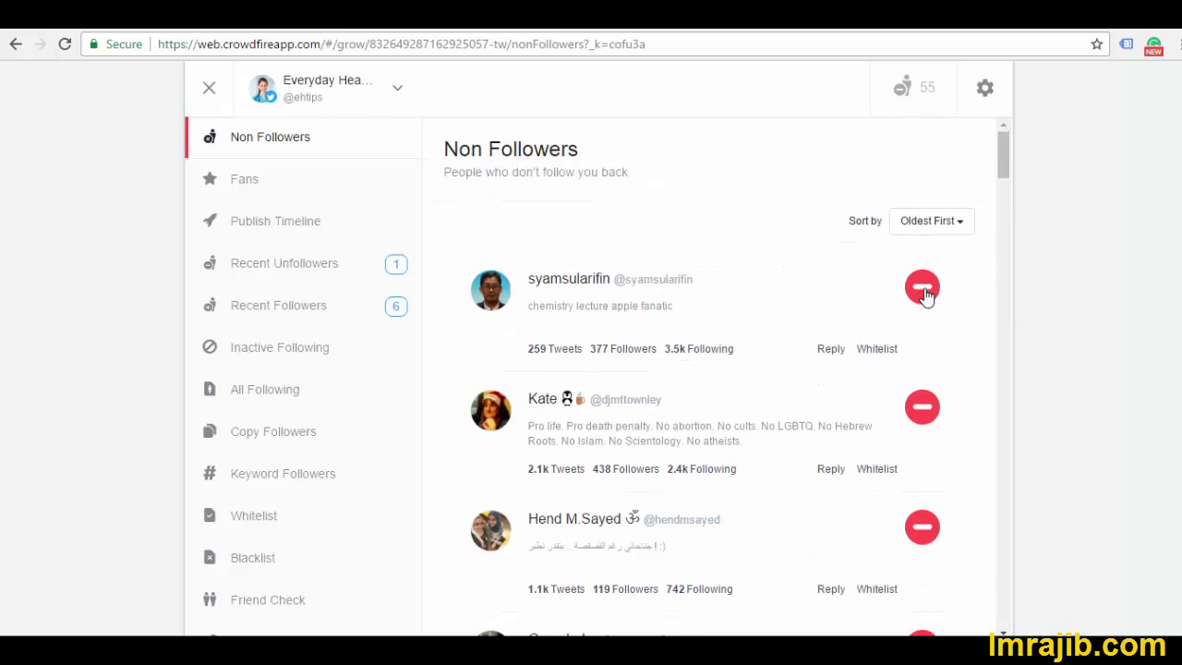
{"action": "double_click", "coordinate": [922, 288]}
{"action": "triple_click", "coordinate": [921, 288]}
{"action": "double_click", "coordinate": [921, 288]}
{"action": "triple_click", "coordinate": [921, 288]}
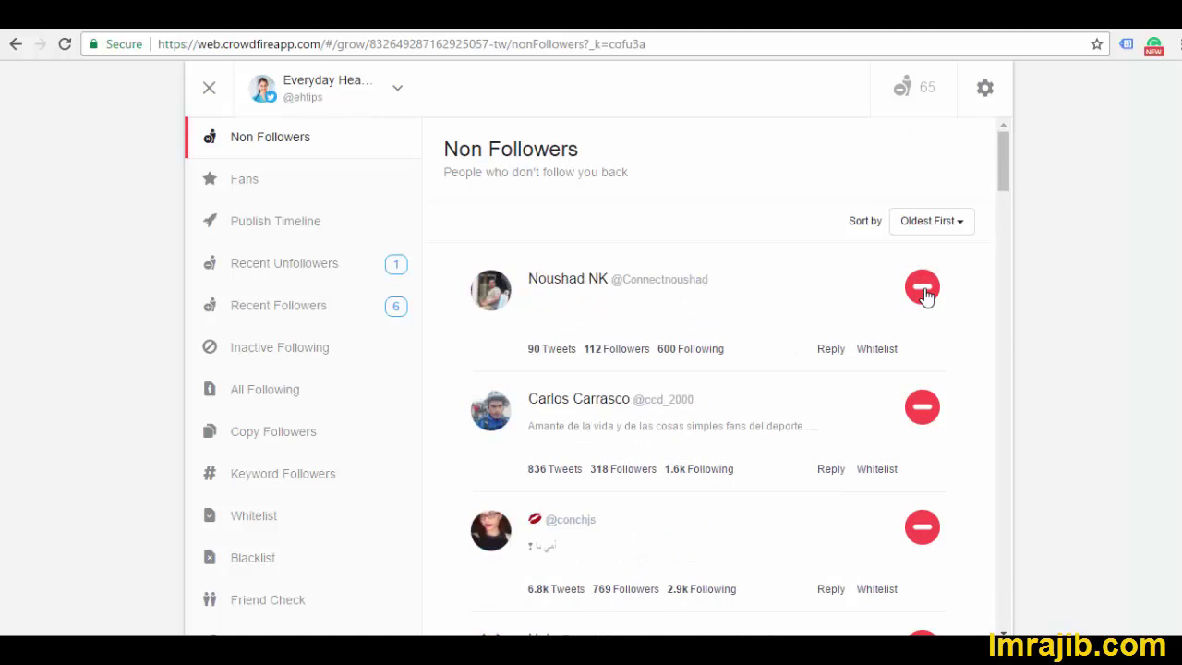
{"action": "double_click", "coordinate": [921, 288]}
{"action": "triple_click", "coordinate": [922, 288]}
{"action": "double_click", "coordinate": [921, 288]}
{"action": "left_click", "coordinate": [921, 288]}
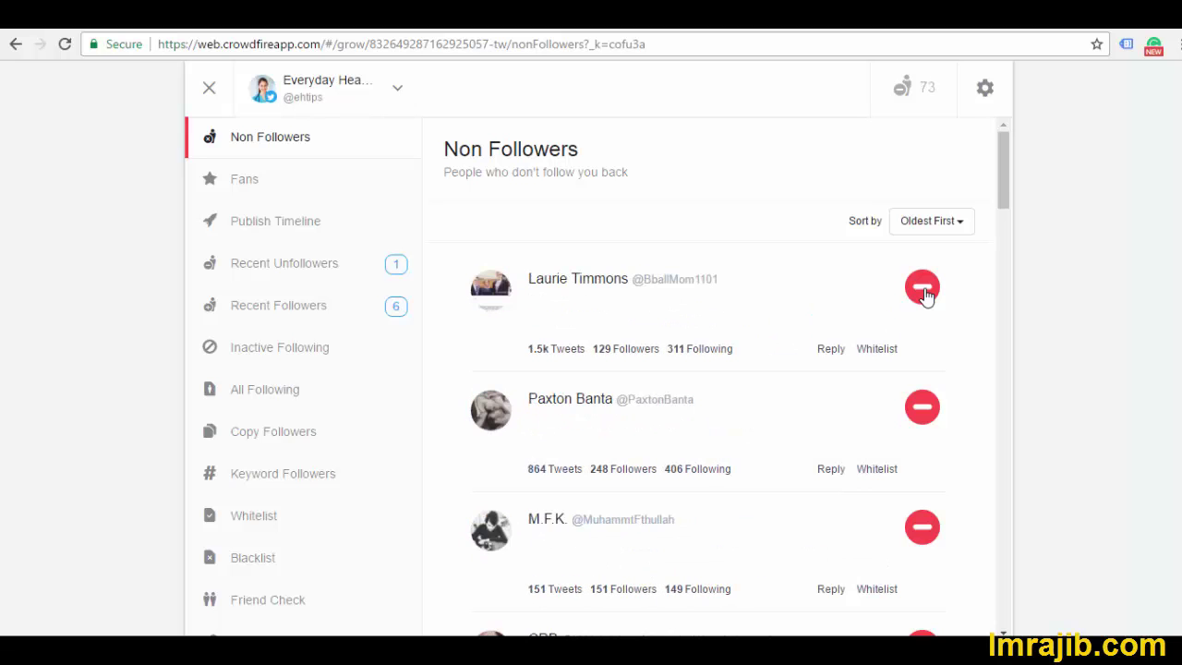
{"action": "triple_click", "coordinate": [921, 288]}
{"action": "double_click", "coordinate": [921, 288]}
{"action": "triple_click", "coordinate": [922, 288]}
{"action": "left_click", "coordinate": [922, 288]}
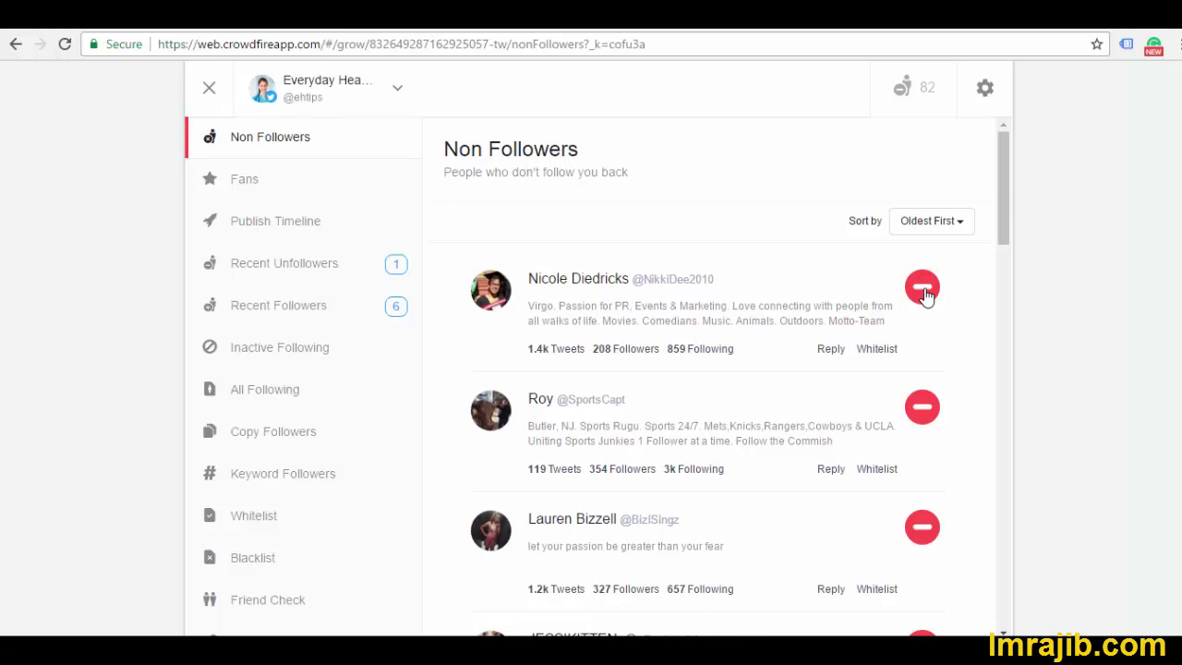
{"action": "double_click", "coordinate": [922, 289]}
{"action": "double_click", "coordinate": [922, 288]}
{"action": "triple_click", "coordinate": [921, 288]}
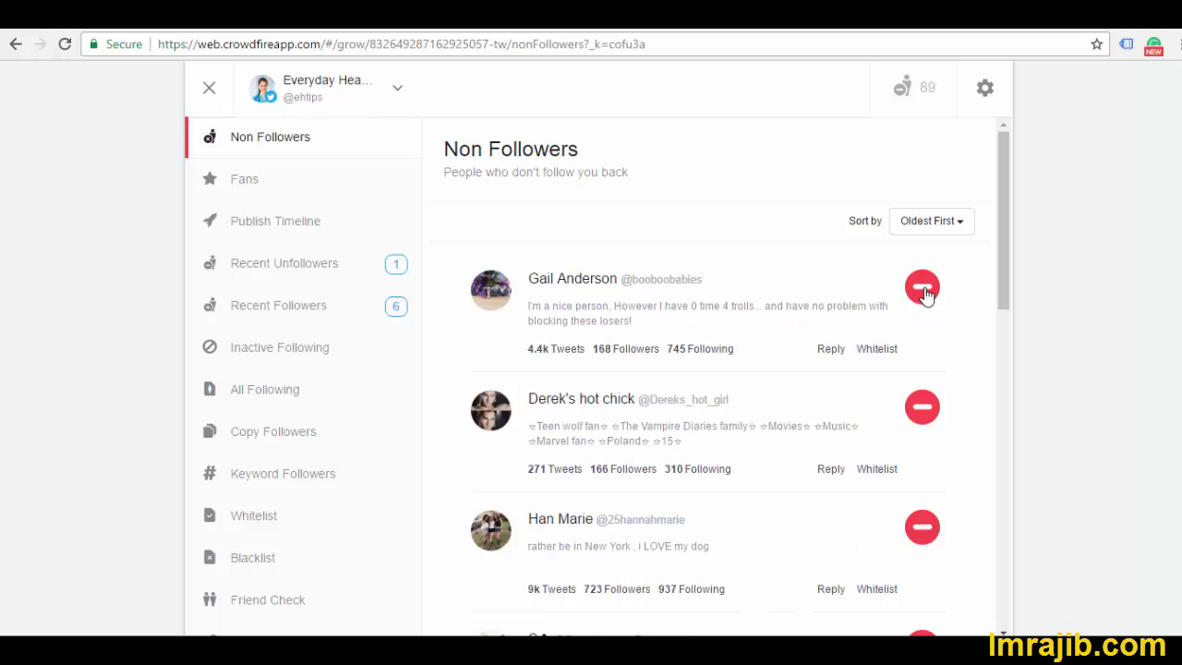
{"action": "triple_click", "coordinate": [922, 288]}
{"action": "double_click", "coordinate": [922, 288]}
Unfollow the last few, bringing unfollow usage to 97/200, then open the Fans list
{"action": "double_click", "coordinate": [925, 292]}
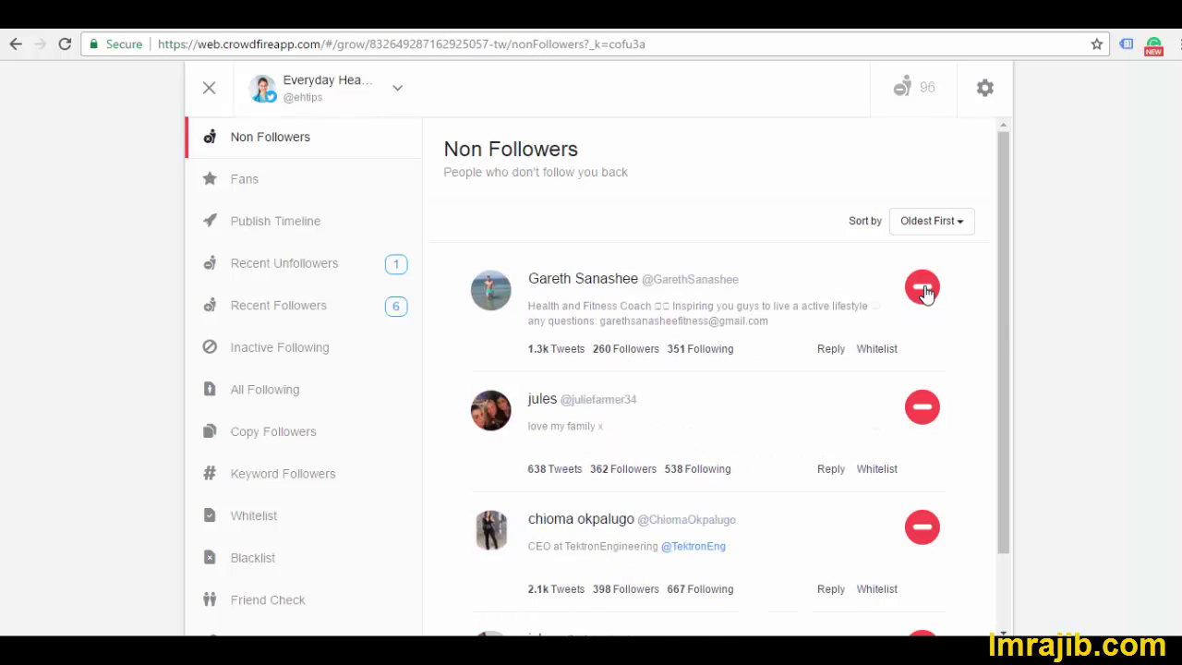
{"action": "left_click", "coordinate": [924, 292]}
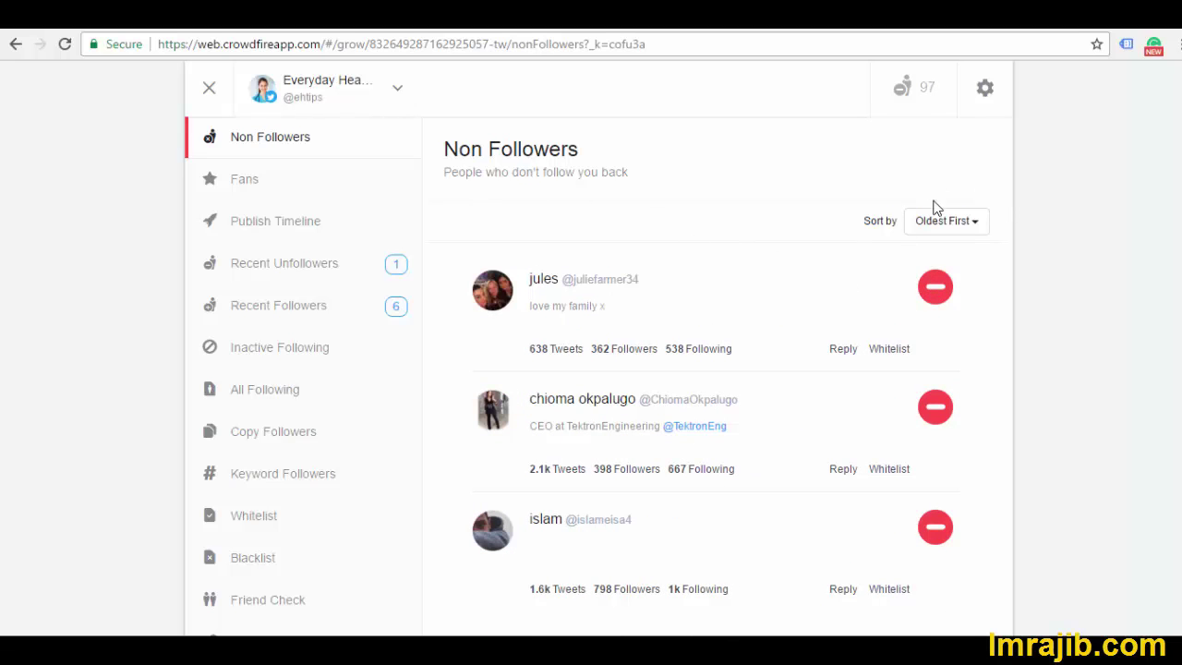
{"action": "mouse_move", "coordinate": [914, 97]}
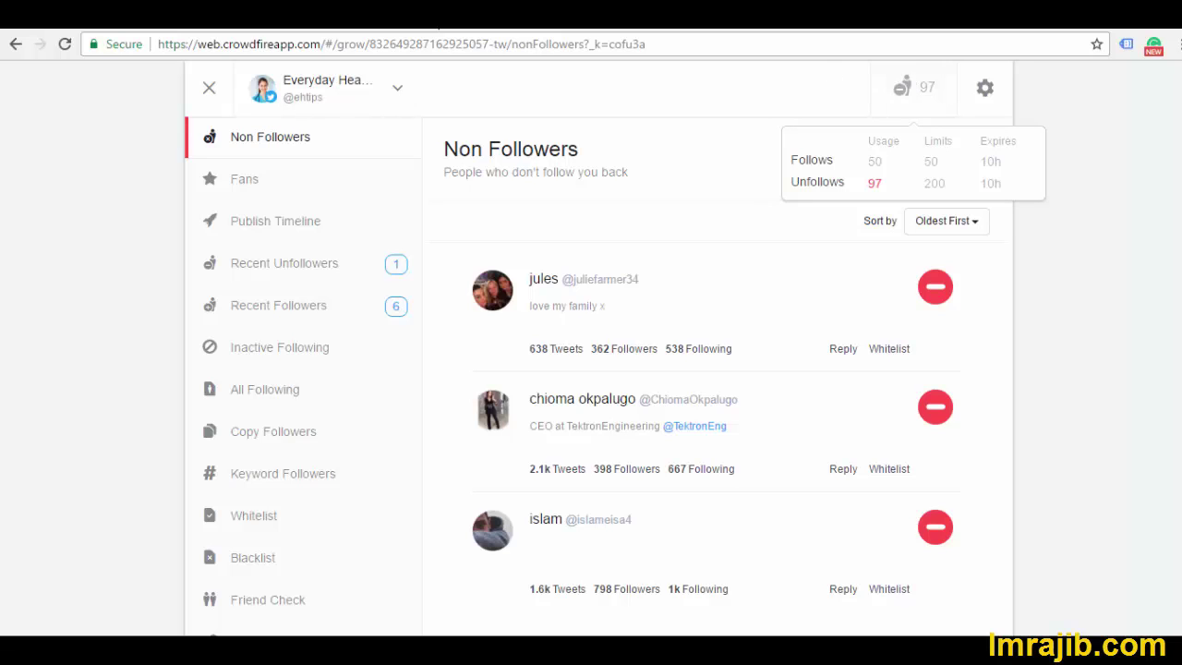
{"action": "left_click", "coordinate": [246, 191]}
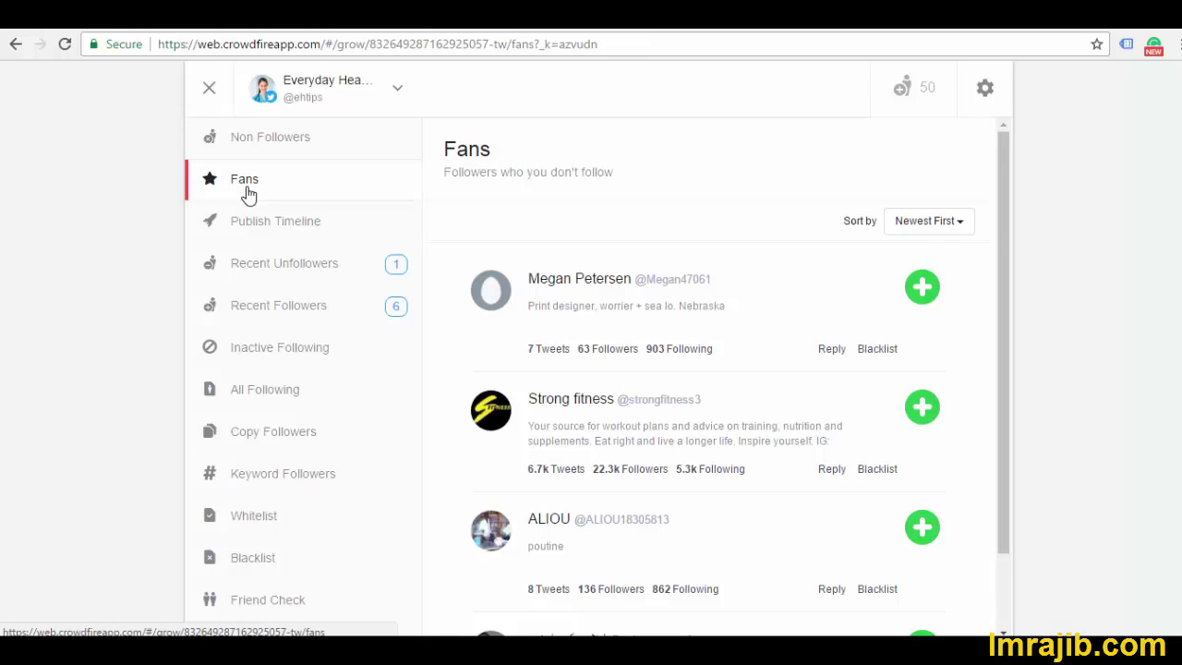
{"action": "mouse_move", "coordinate": [1009, 214]}
{"action": "left_mouse_down"}
{"action": "mouse_move", "coordinate": [1010, 321]}
{"action": "mouse_move", "coordinate": [997, 203]}
{"action": "left_mouse_up"}
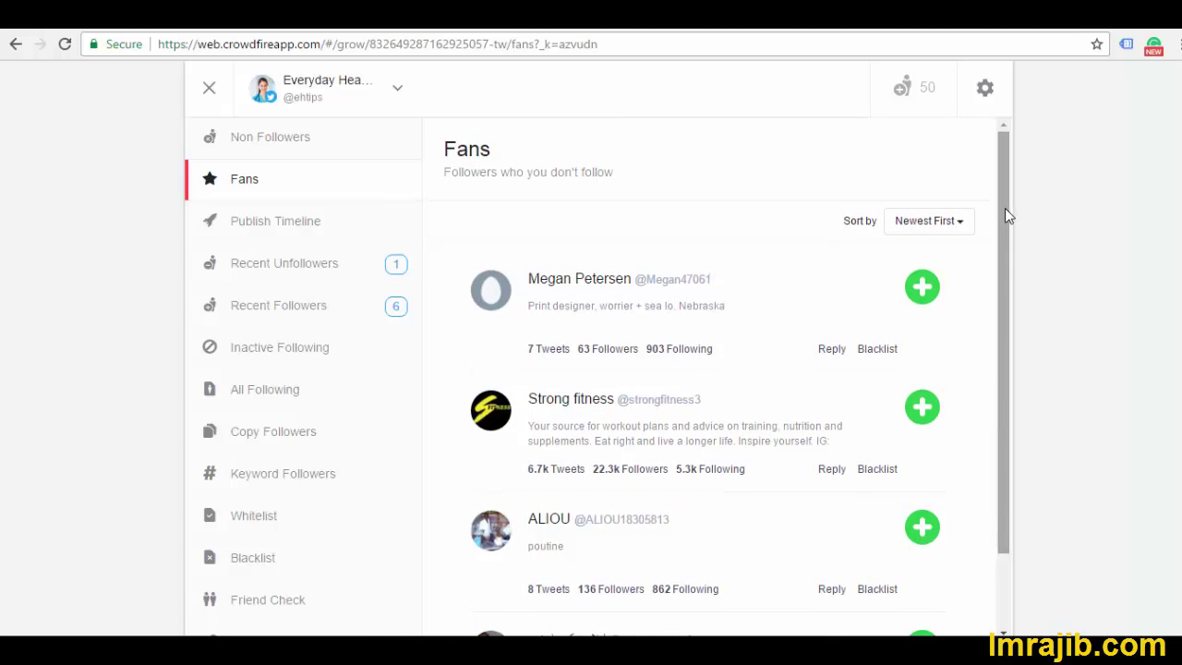
{"action": "left_click_drag", "start_coordinate": [1006, 211], "coordinate": [976, 175]}
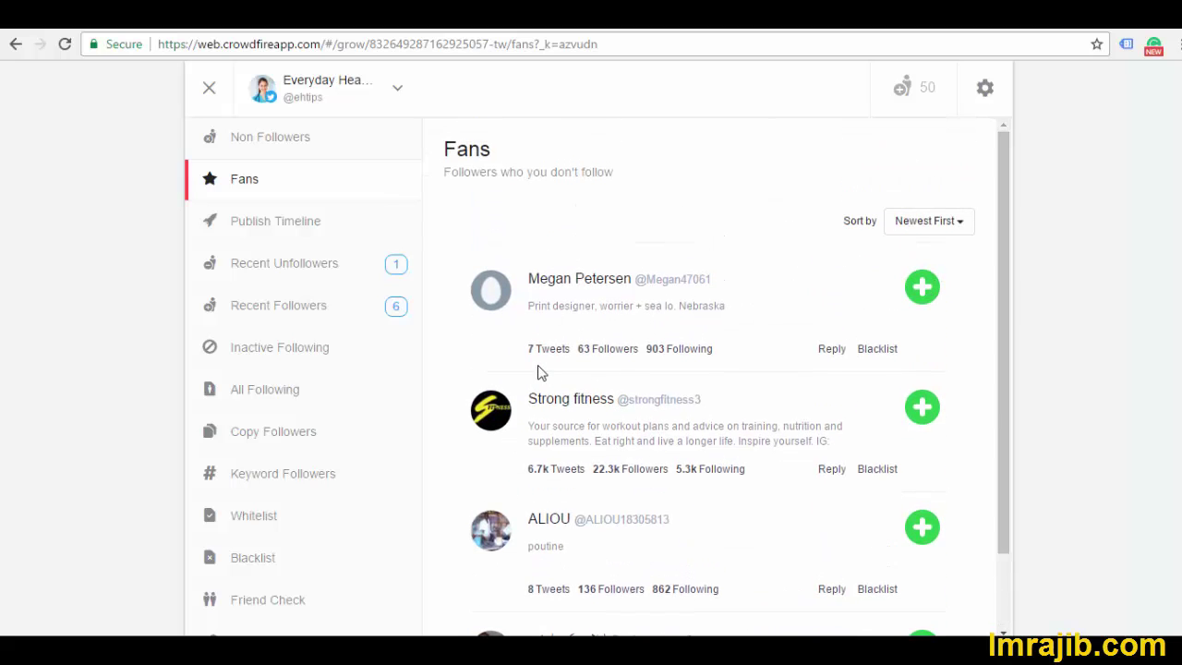
{"action": "left_click_drag", "start_coordinate": [1006, 283], "coordinate": [1024, 415]}
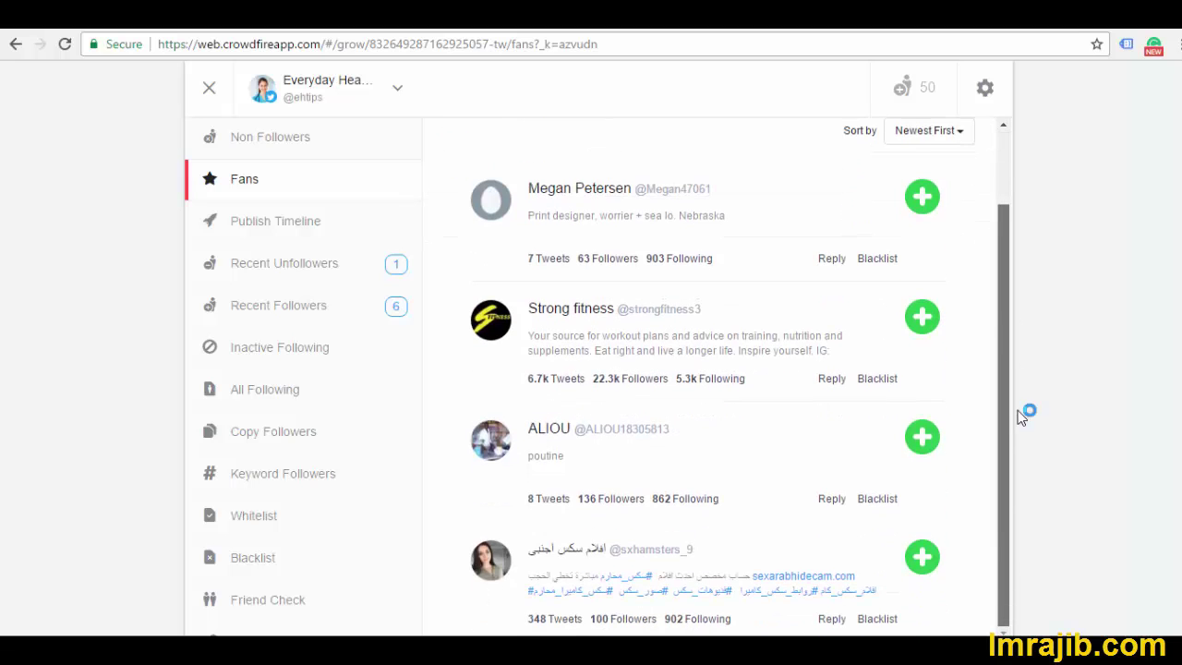
{"action": "left_click_drag", "start_coordinate": [993, 358], "coordinate": [989, 246]}
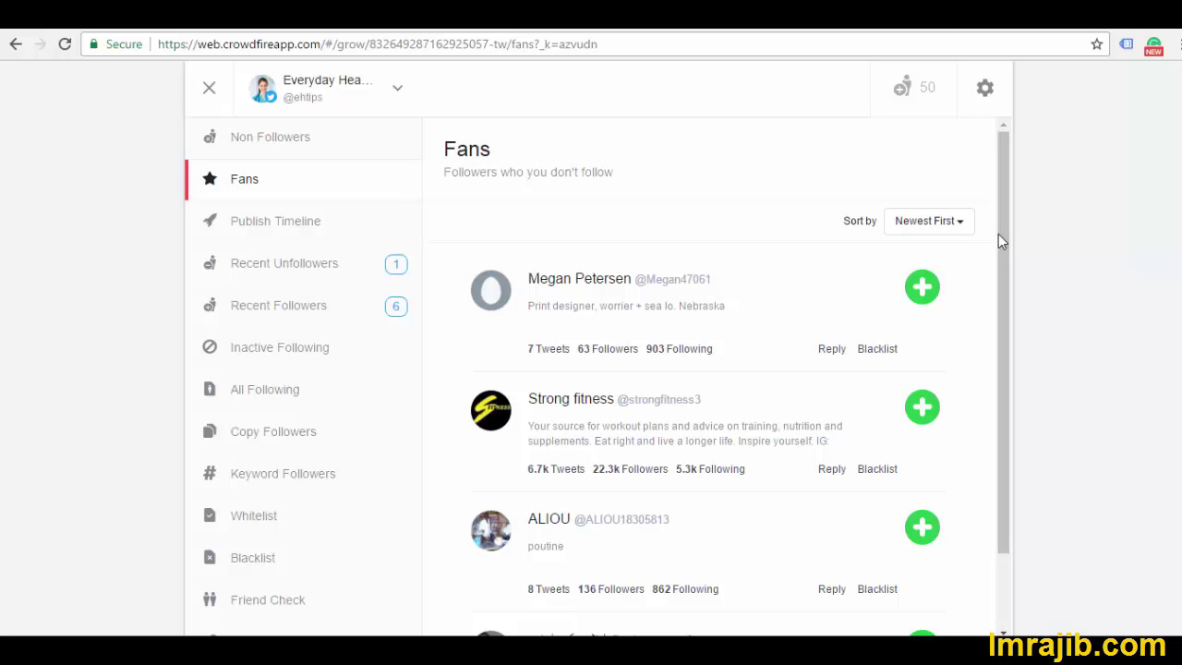
{"action": "mouse_move", "coordinate": [998, 234]}
{"action": "left_mouse_down"}
{"action": "mouse_move", "coordinate": [1009, 300]}
{"action": "mouse_move", "coordinate": [1001, 212]}
{"action": "left_mouse_up"}
Confirm the Publish Timeline is empty, browse Recent Unfollowers, then open Recent Followers
{"action": "left_click", "coordinate": [289, 230]}
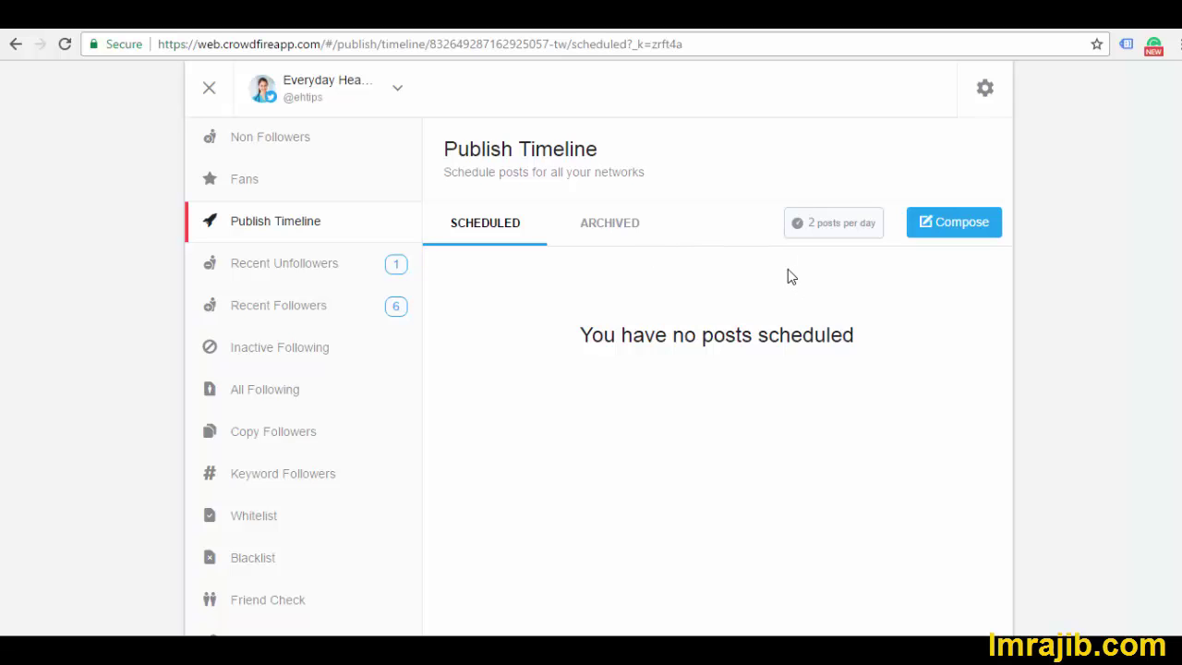
{"action": "left_click", "coordinate": [300, 275]}
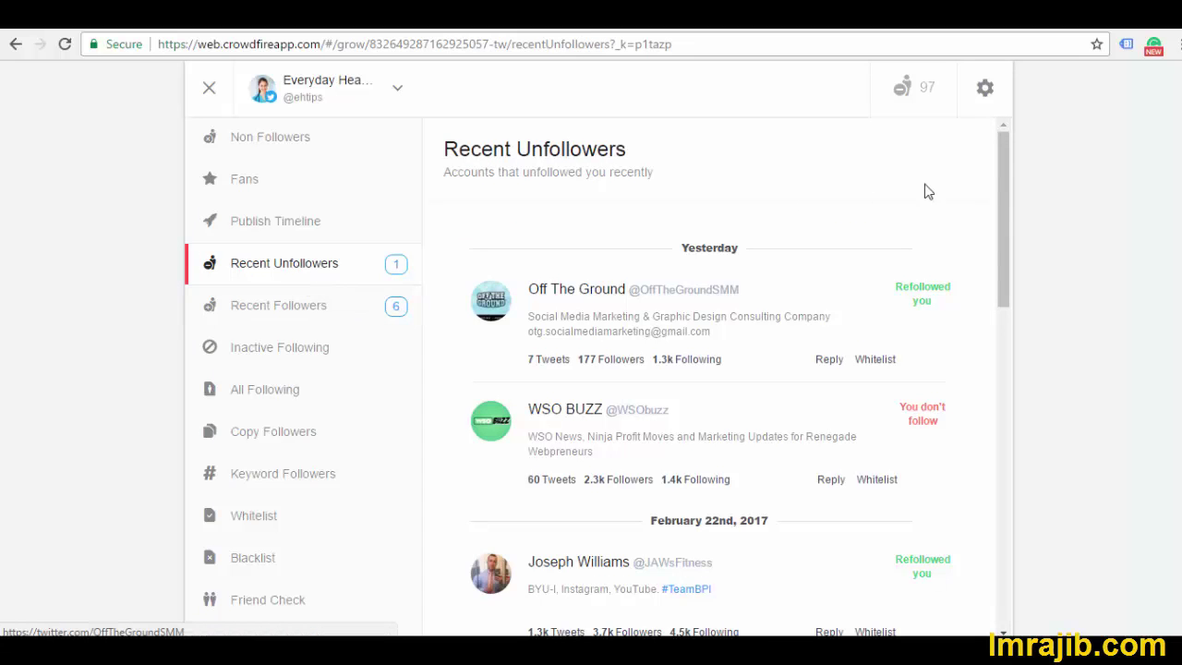
{"action": "mouse_move", "coordinate": [1002, 210]}
{"action": "left_mouse_down"}
{"action": "mouse_move", "coordinate": [1007, 512]}
{"action": "mouse_move", "coordinate": [1026, 174]}
{"action": "mouse_move", "coordinate": [1020, 304]}
{"action": "mouse_move", "coordinate": [1006, 196]}
{"action": "left_mouse_up"}
{"action": "left_click_drag", "start_coordinate": [1008, 232], "coordinate": [1005, 151]}
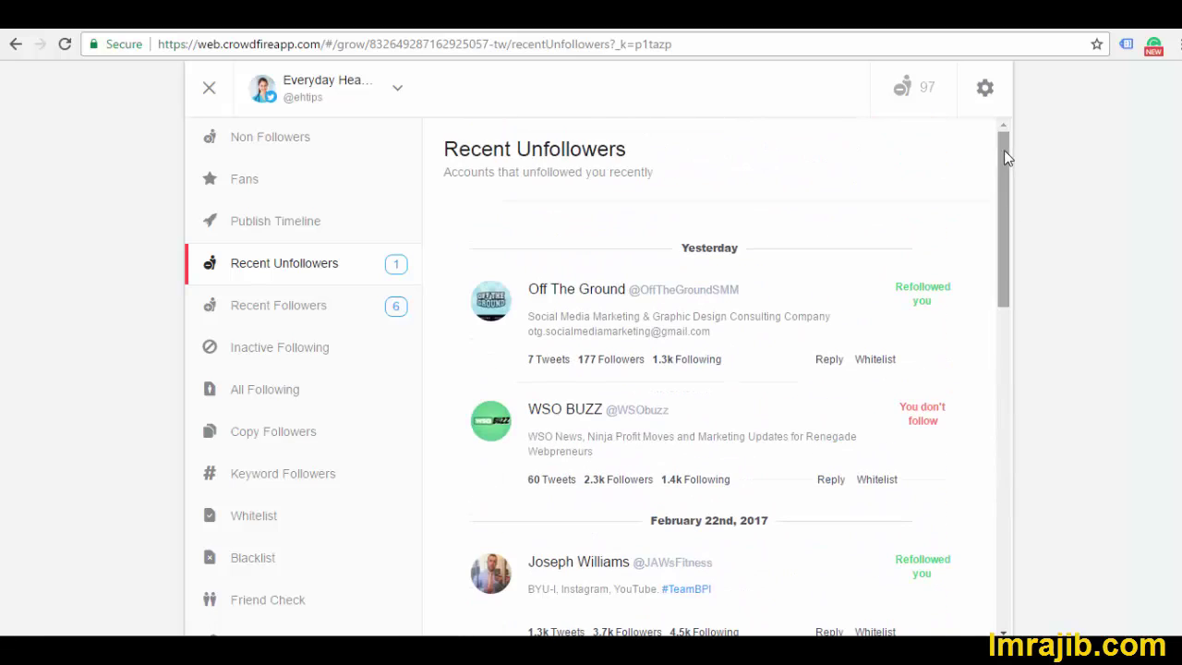
{"action": "left_click", "coordinate": [292, 315]}
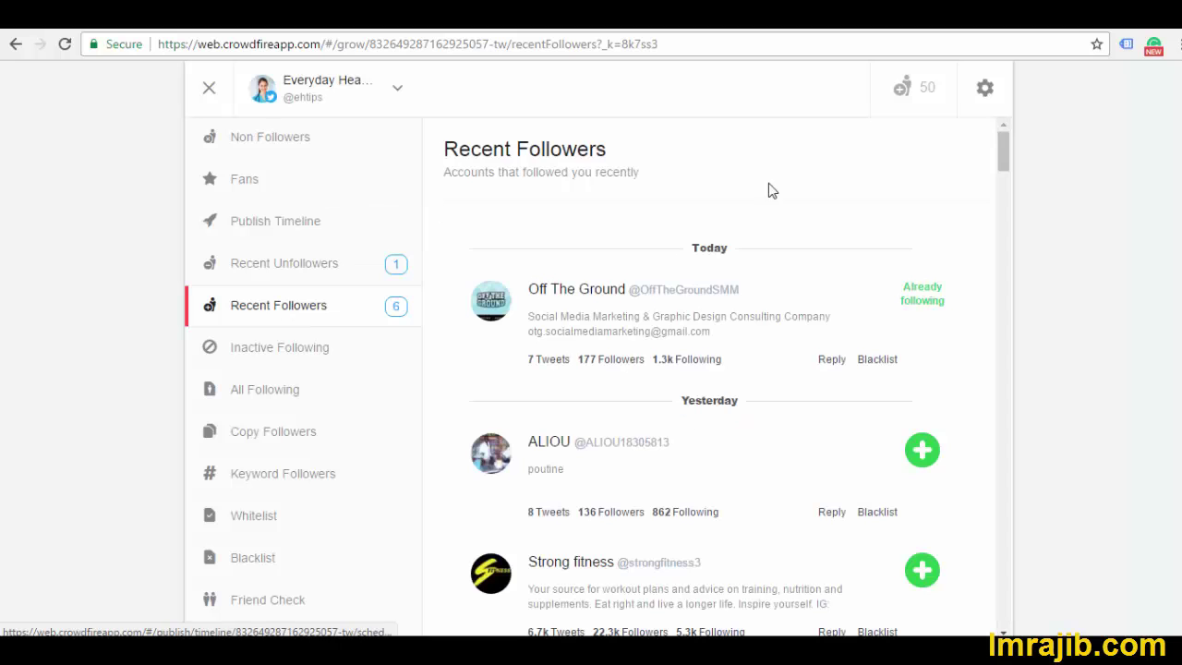
Scroll the Recent Followers list, then bring up Inactive Following, sorted Oldest First
{"action": "mouse_move", "coordinate": [1006, 152]}
{"action": "left_mouse_down"}
{"action": "mouse_move", "coordinate": [1009, 177]}
{"action": "mouse_move", "coordinate": [1008, 135]}
{"action": "left_mouse_up"}
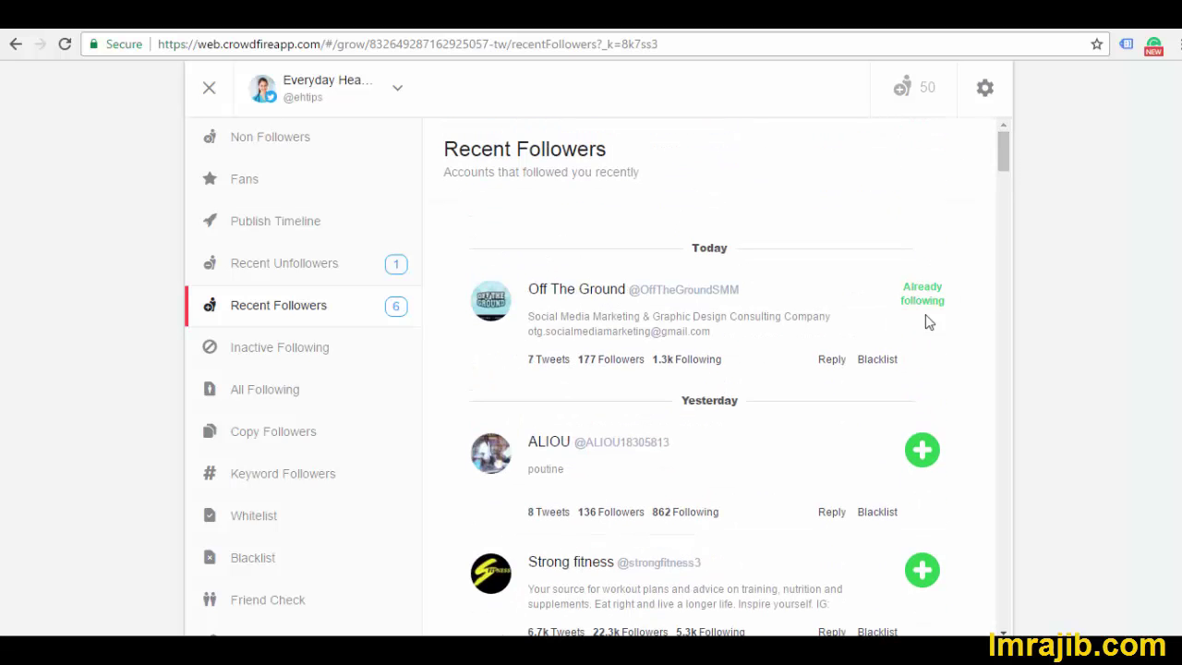
{"action": "mouse_move", "coordinate": [1007, 167]}
{"action": "left_mouse_down"}
{"action": "mouse_move", "coordinate": [1008, 189]}
{"action": "mouse_move", "coordinate": [1009, 166]}
{"action": "left_mouse_up"}
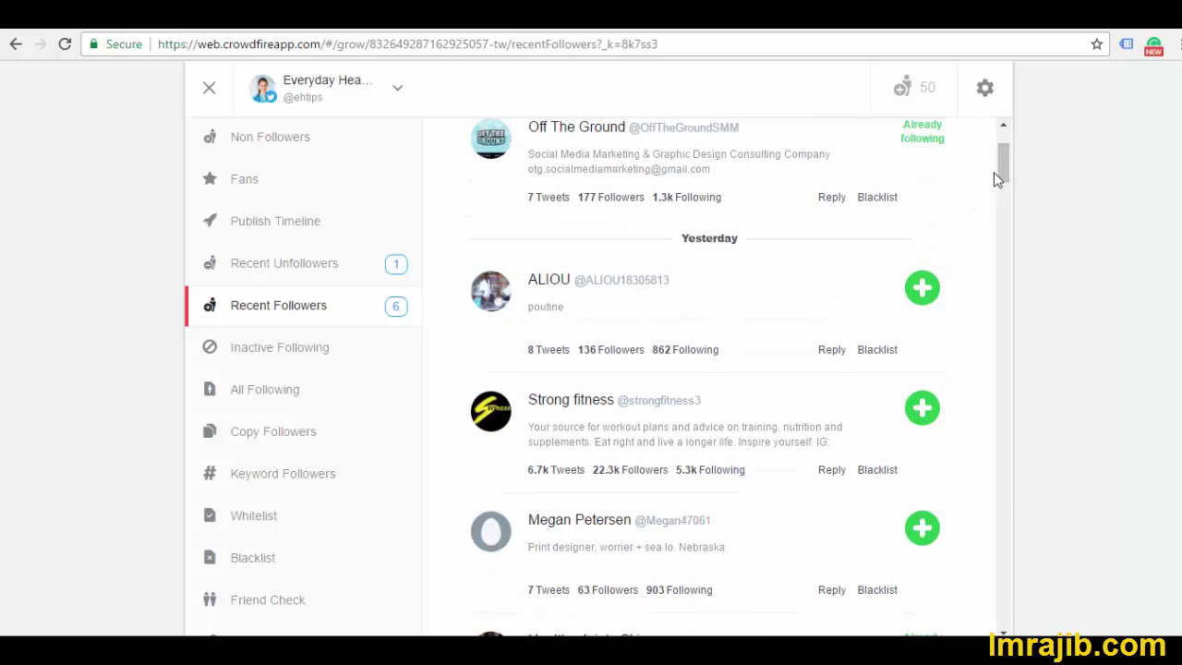
{"action": "left_click", "coordinate": [267, 356]}
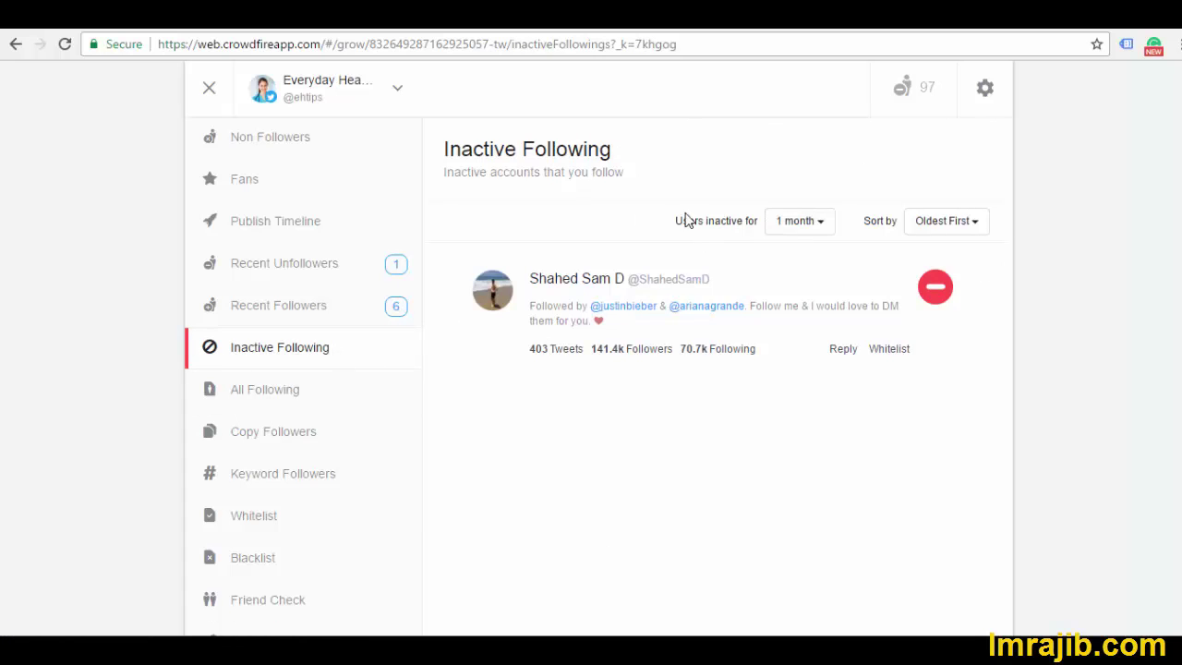
Unfollow the single account inactive for 1 month, then switch to the All Following list
{"action": "left_click", "coordinate": [935, 288]}
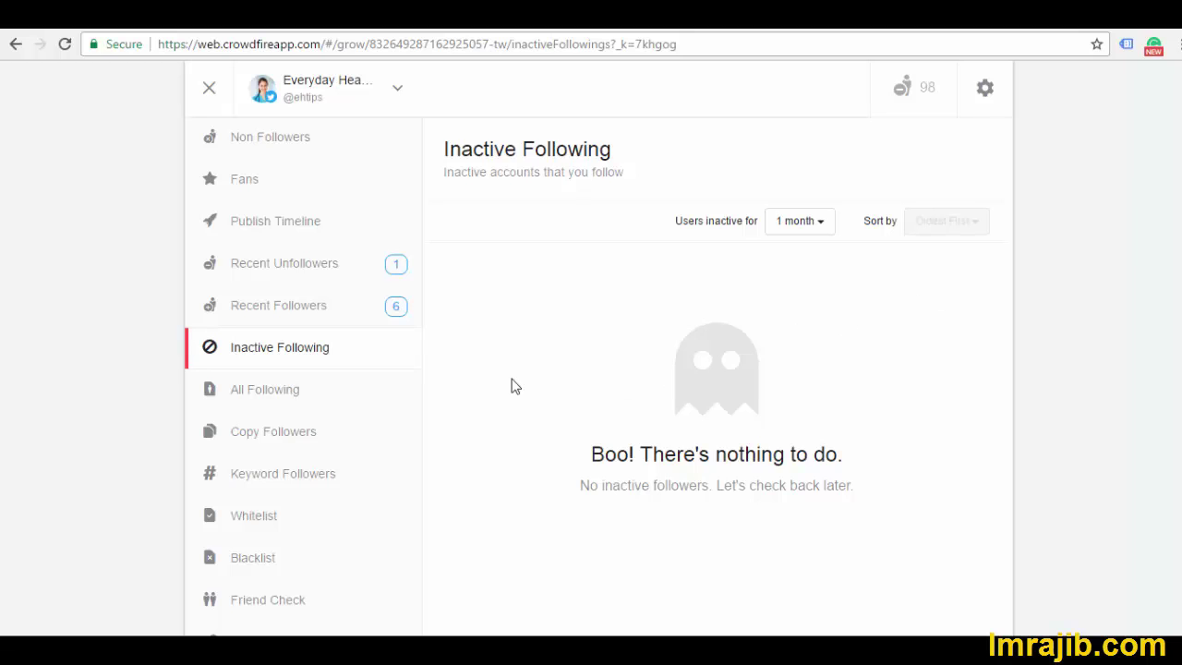
{"action": "left_click", "coordinate": [262, 404]}
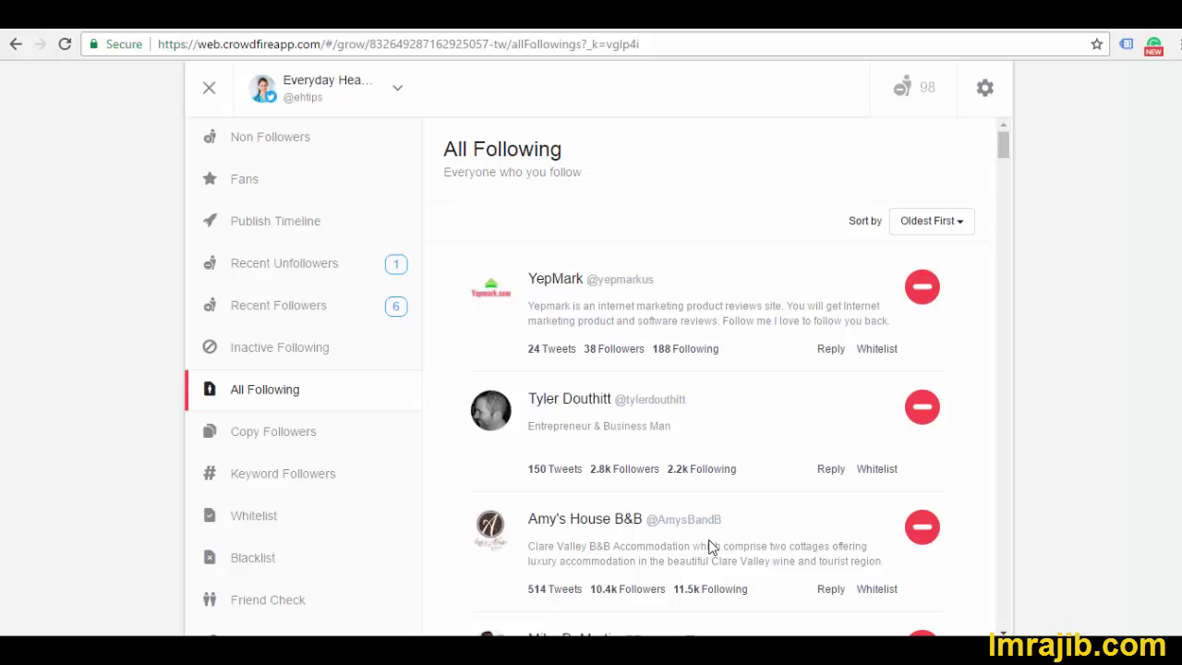
Check the competitor-based Copy Followers suggestions, then go to the empty Keyword Followers page
{"action": "left_click", "coordinate": [260, 443]}
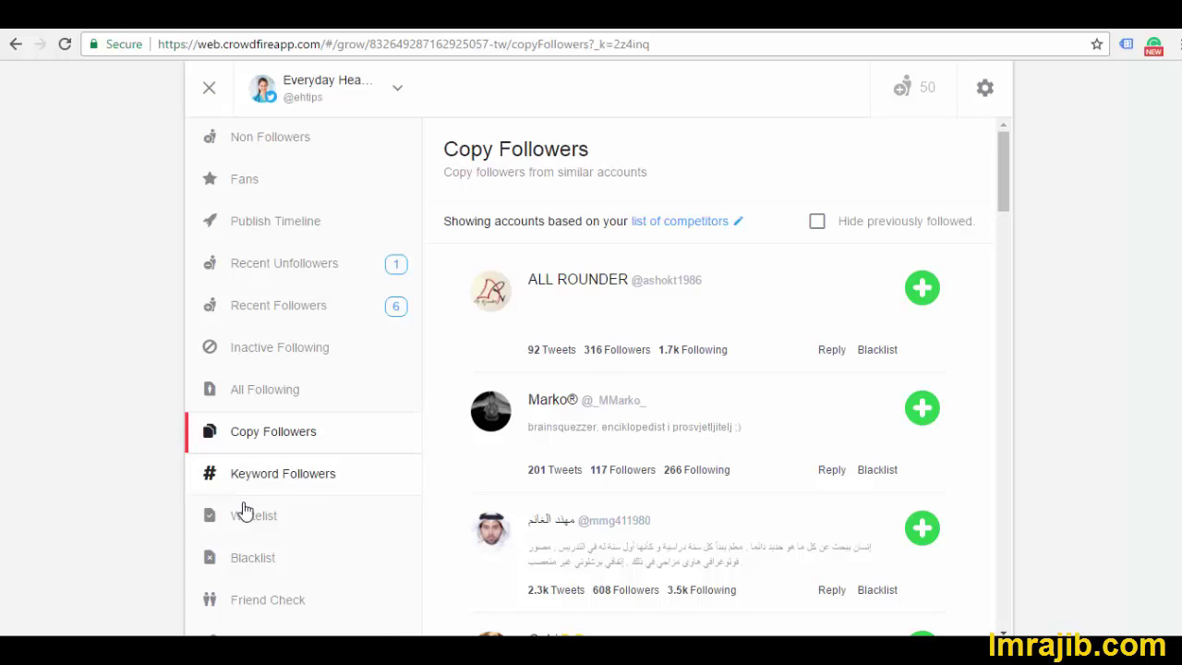
{"action": "scroll", "coordinate": [240, 482], "scroll_direction": "down", "scroll_amount": 1}
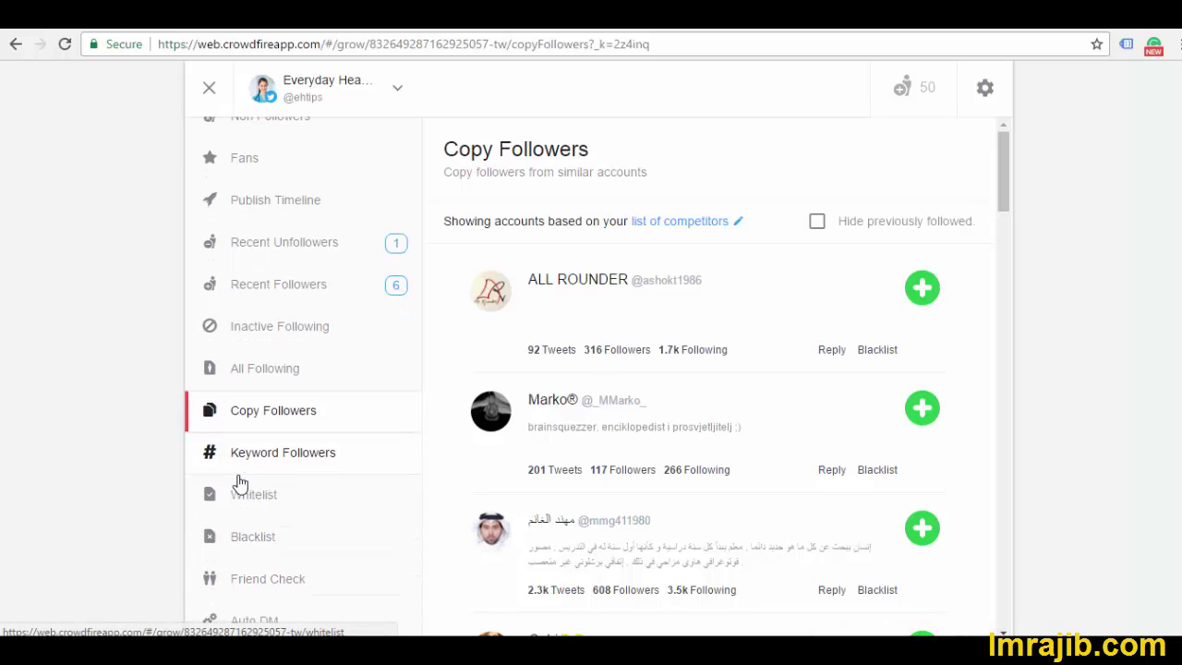
{"action": "left_click", "coordinate": [280, 466]}
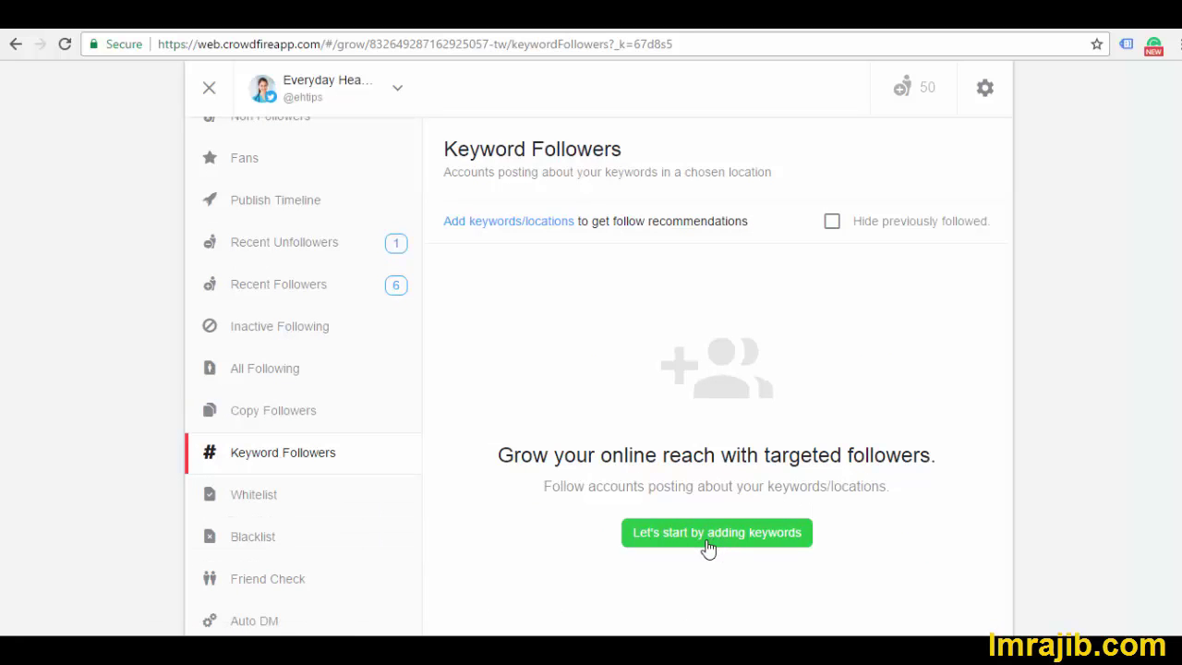
Add 'Fitness' as a Worldwide keyword and finish to list recommended accounts
{"action": "left_click", "coordinate": [707, 548]}
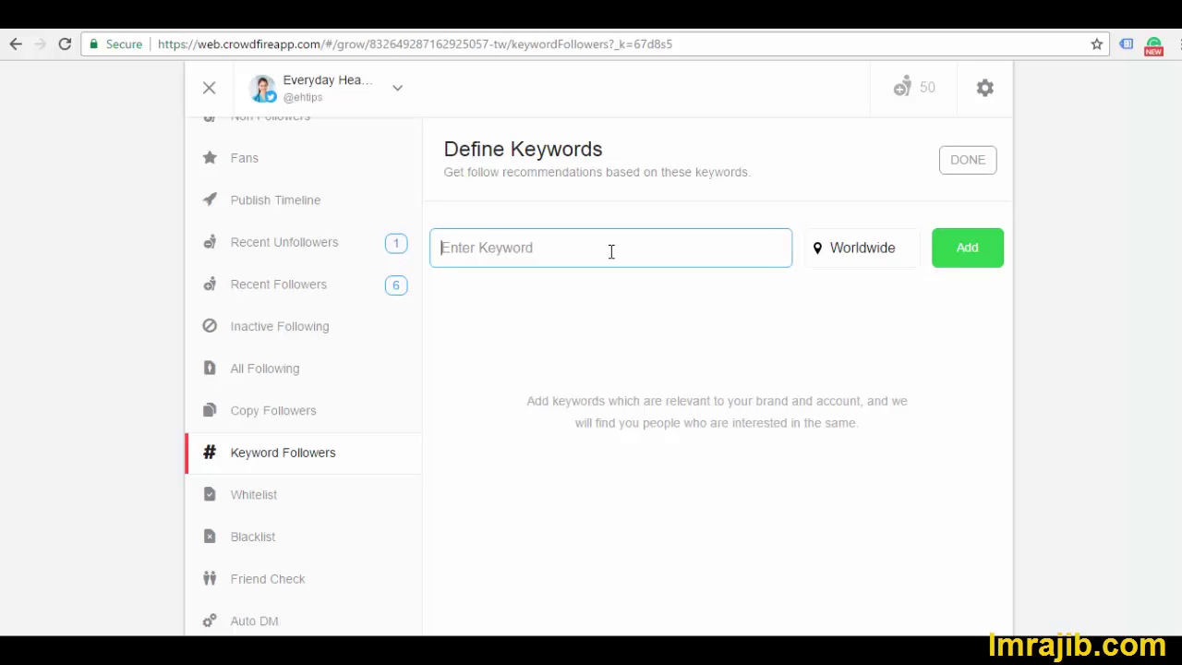
{"action": "type", "text": "Fin"}
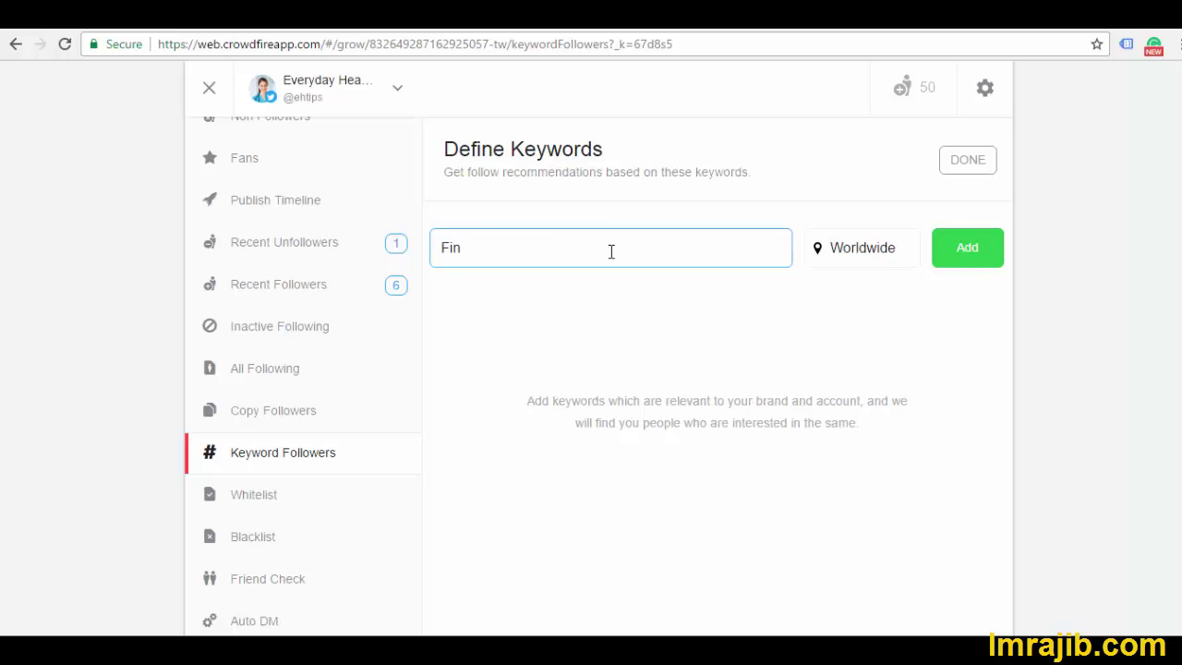
{"action": "key", "text": "BackSpace"}
{"action": "type", "text": "tness"}
{"action": "left_click", "coordinate": [965, 254]}
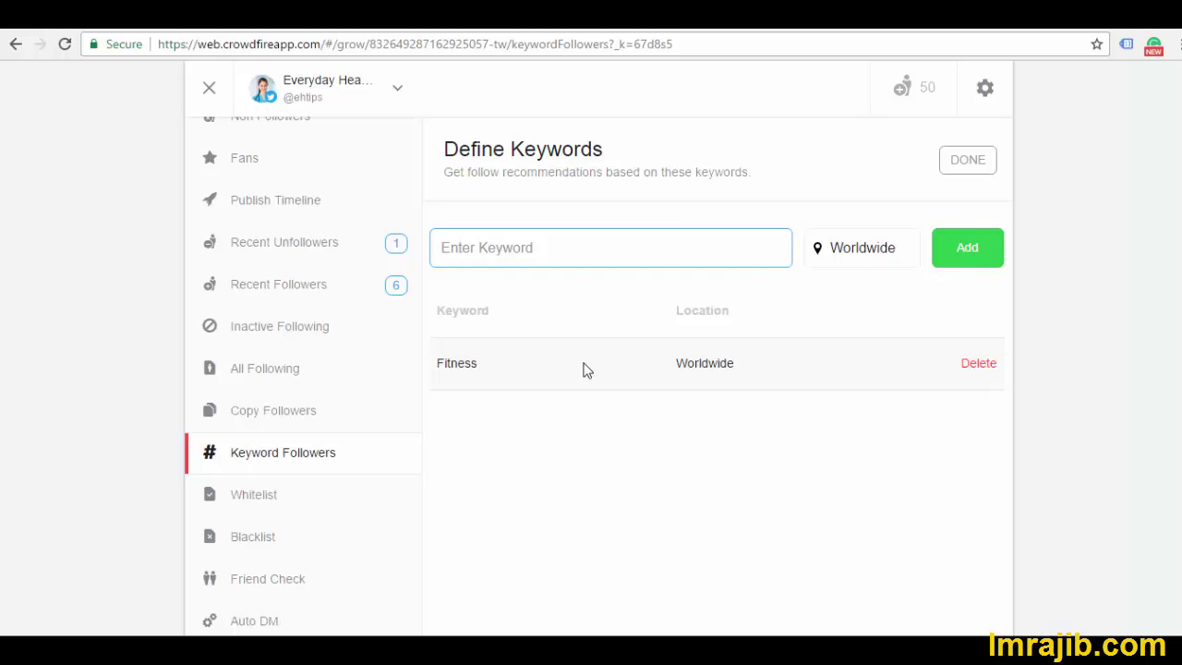
{"action": "left_click", "coordinate": [522, 368]}
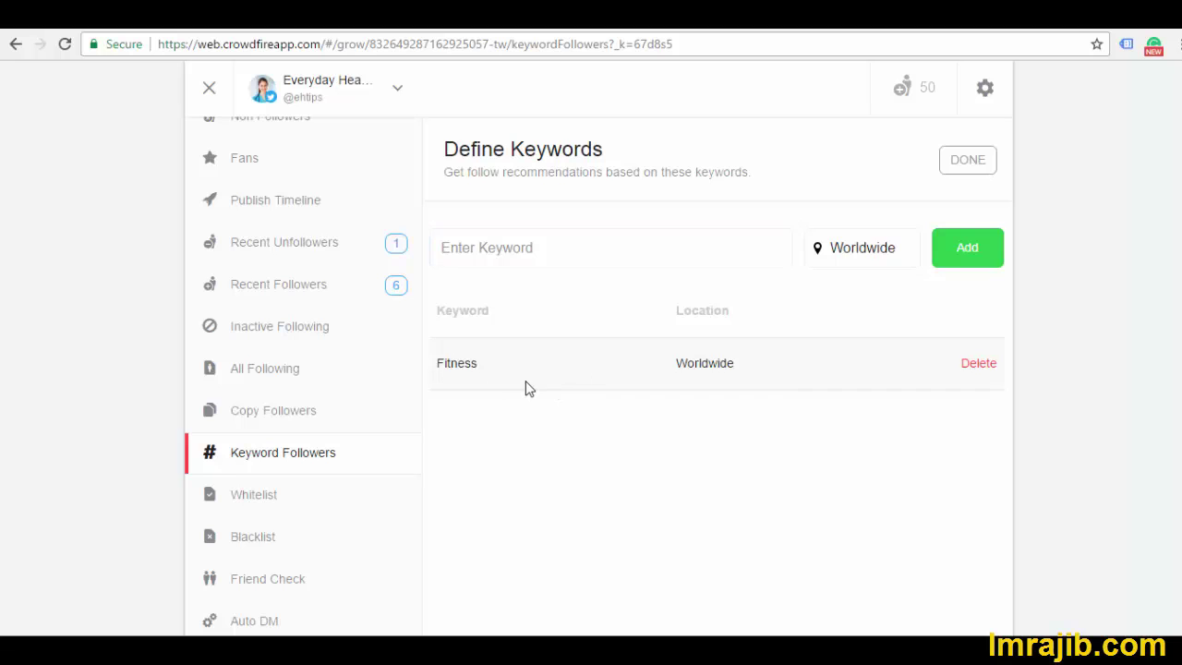
{"action": "left_click", "coordinate": [960, 164]}
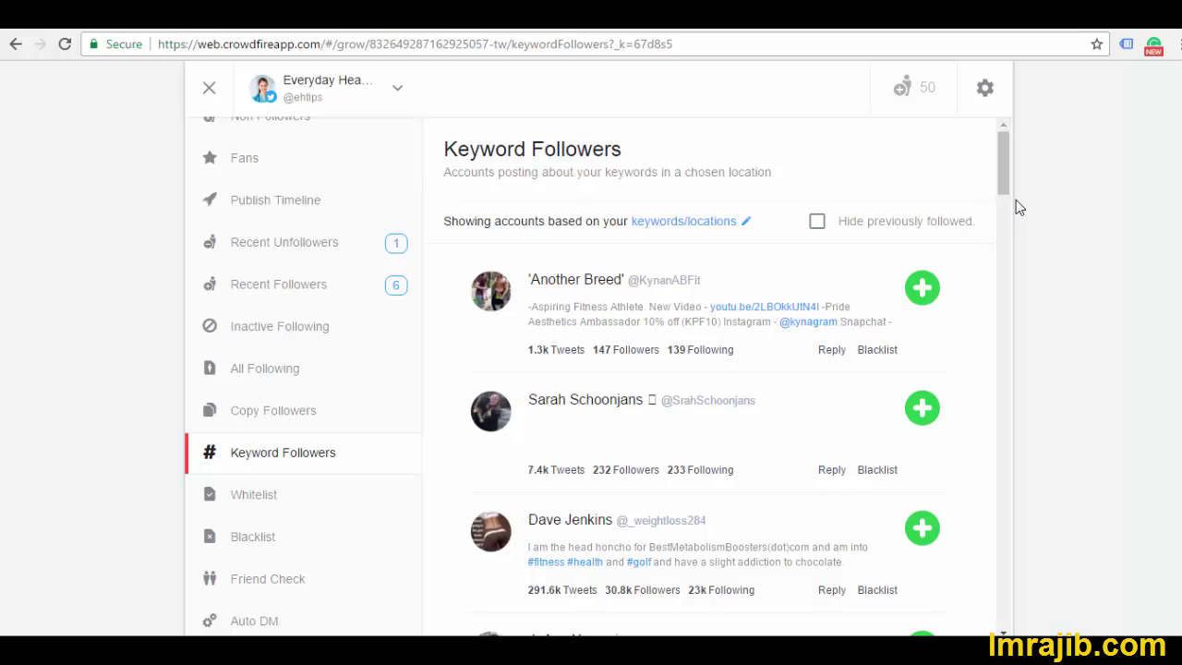
Scroll the Fitness keyword recommendations, then view the empty Whitelist page
{"action": "left_click_drag", "start_coordinate": [1005, 174], "coordinate": [1006, 205]}
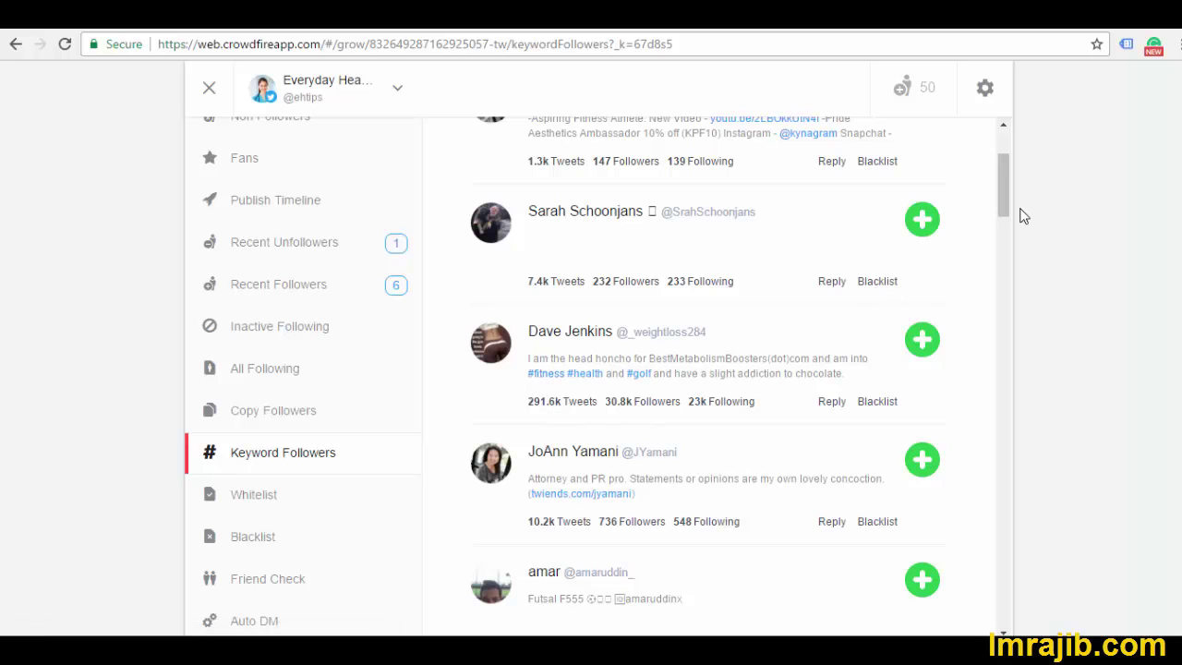
{"action": "left_click_drag", "start_coordinate": [1003, 197], "coordinate": [1003, 277]}
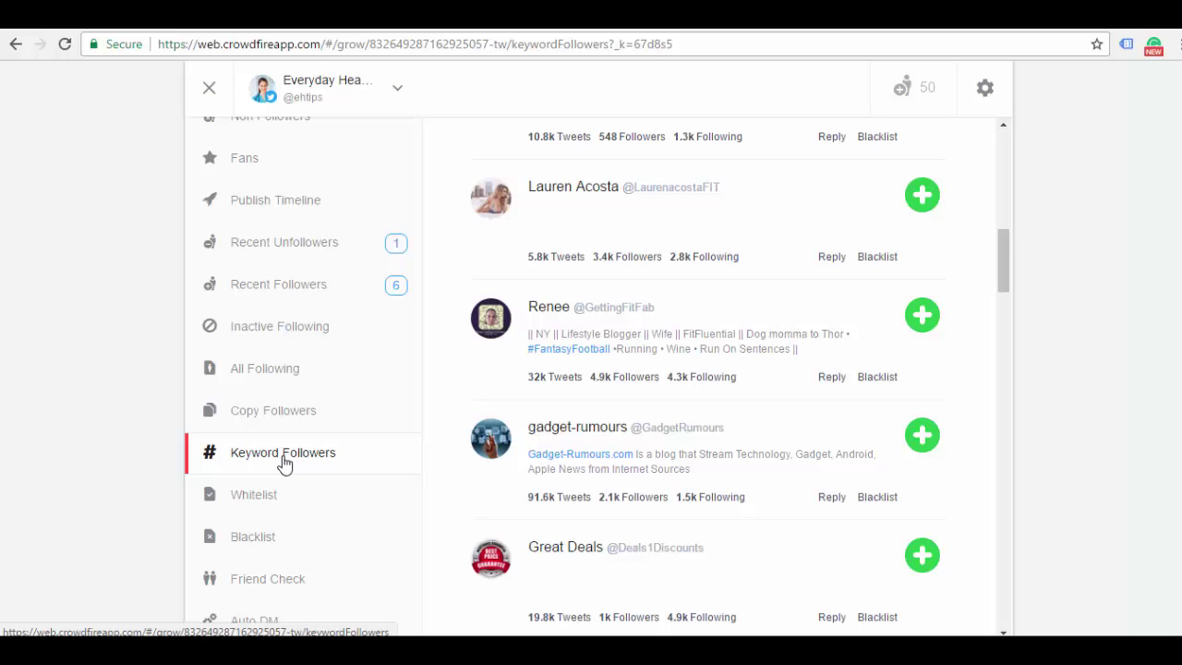
{"action": "left_click", "coordinate": [266, 508]}
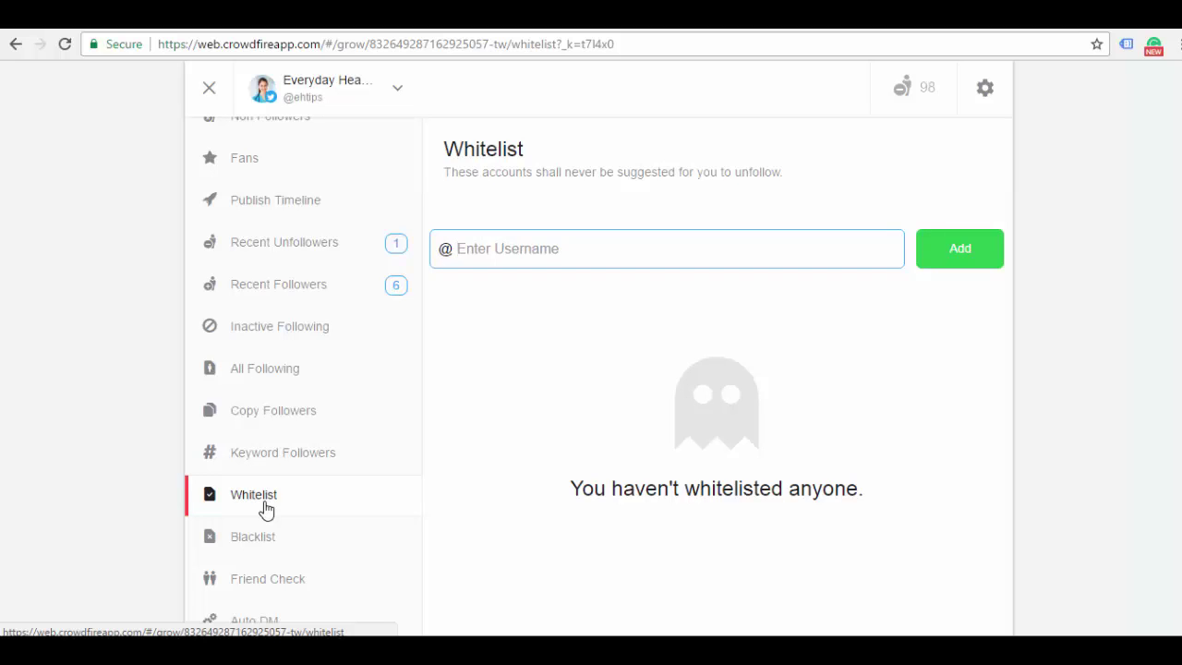
Step through the Blacklist and Friend Check pages to reach the empty Auto DM page
{"action": "left_click", "coordinate": [272, 537]}
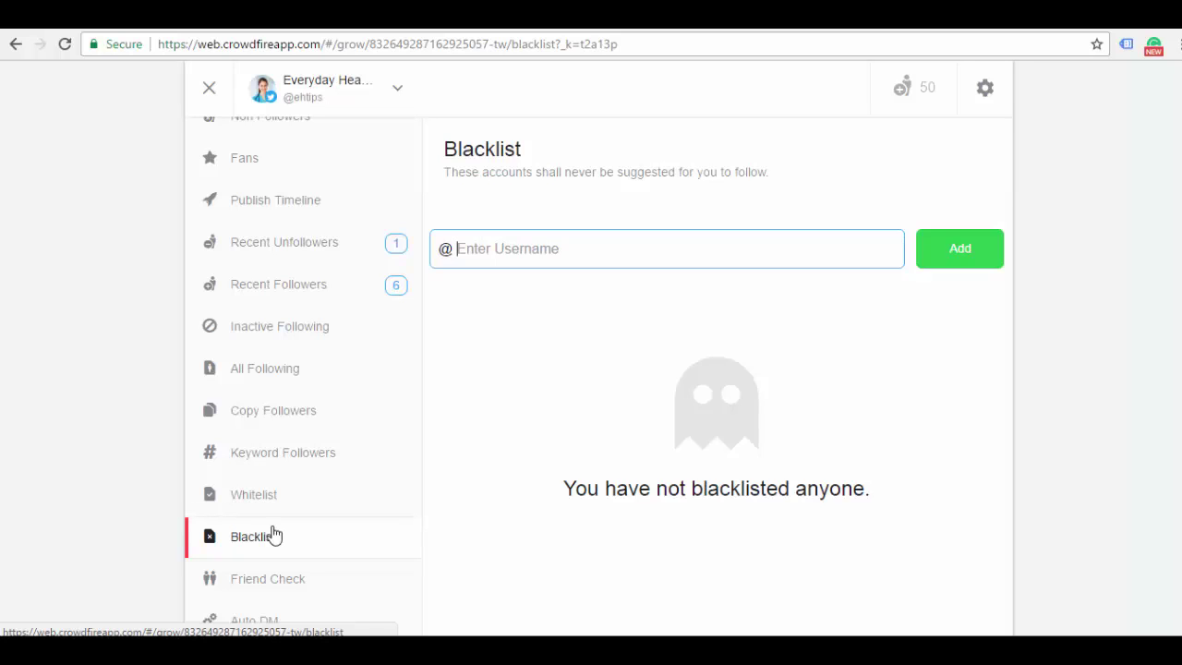
{"action": "left_click", "coordinate": [267, 585]}
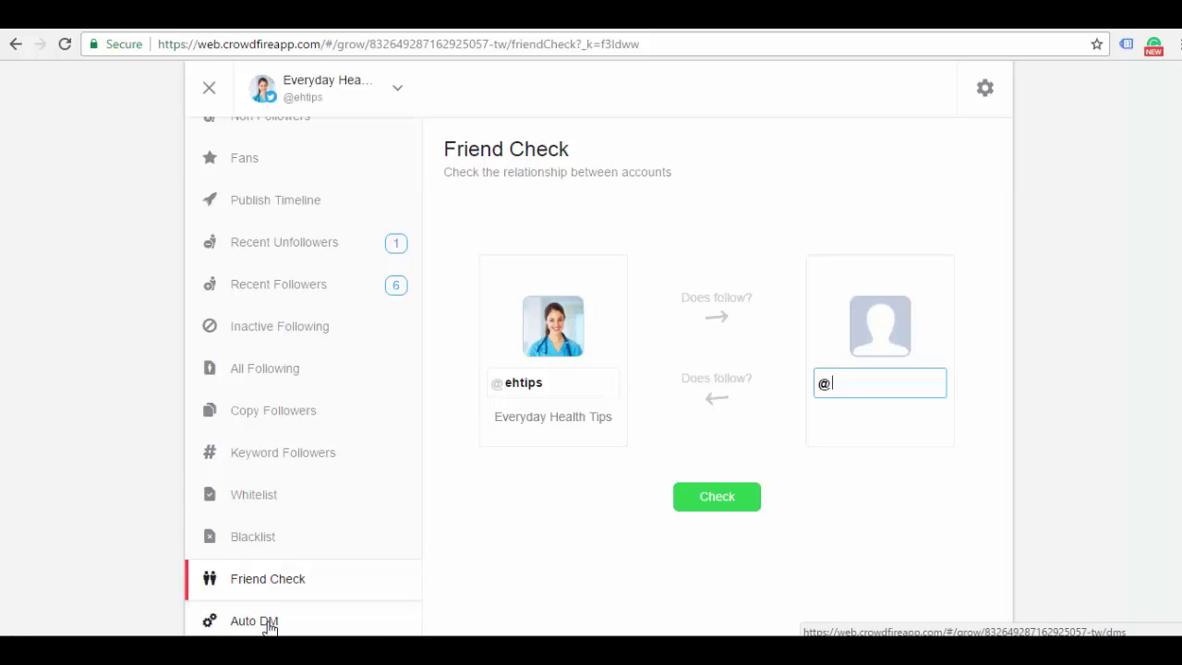
{"action": "left_click", "coordinate": [264, 621]}
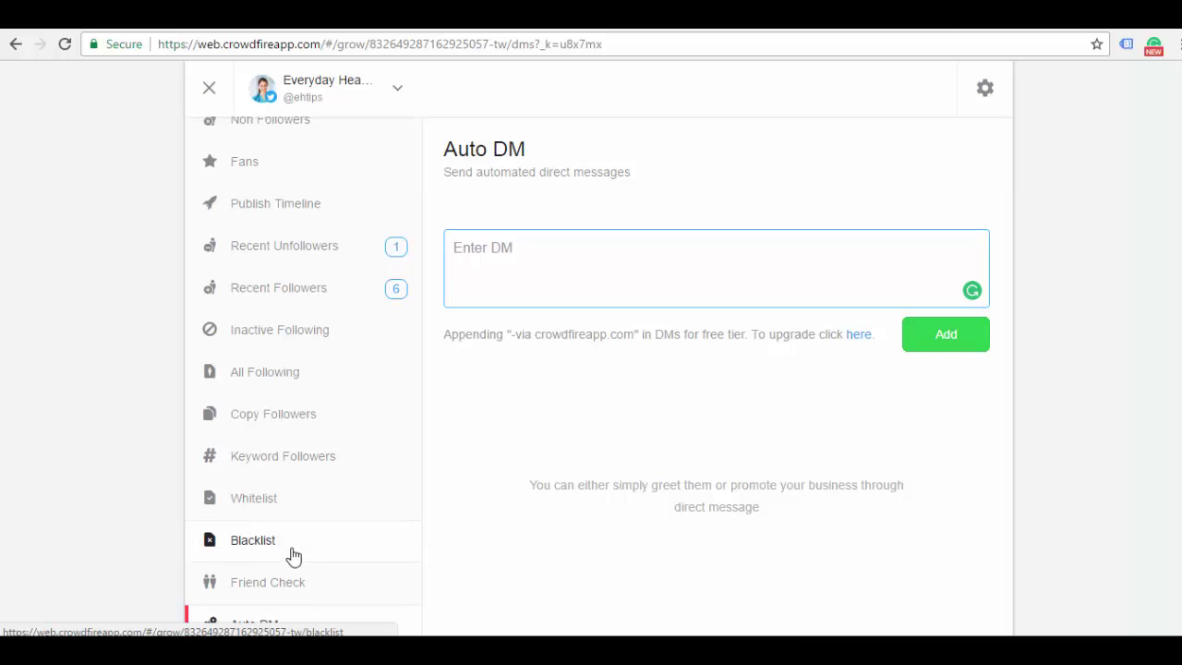
Scroll the sidebar back up and return to the Copy Followers suggestions page
{"action": "scroll", "coordinate": [293, 554], "scroll_direction": "up", "scroll_amount": 1}
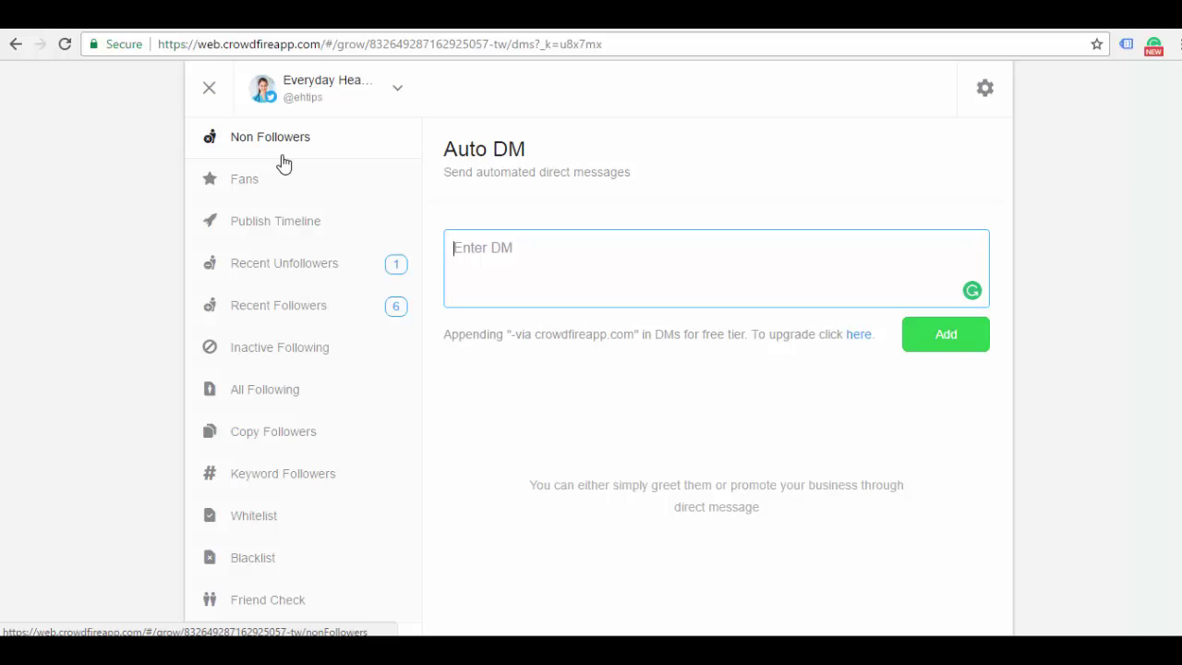
{"action": "left_click", "coordinate": [289, 438]}
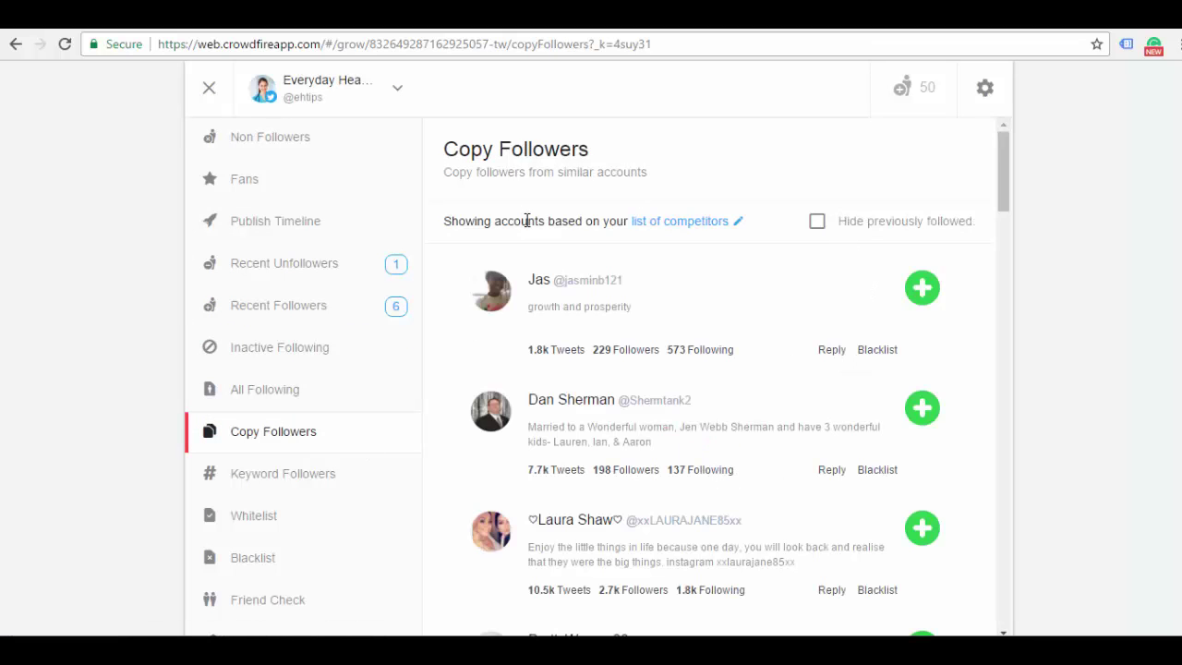
Show the Define Competitors list containing Health & Fitness, then start a new Chrome tab
{"action": "left_click", "coordinate": [670, 224]}
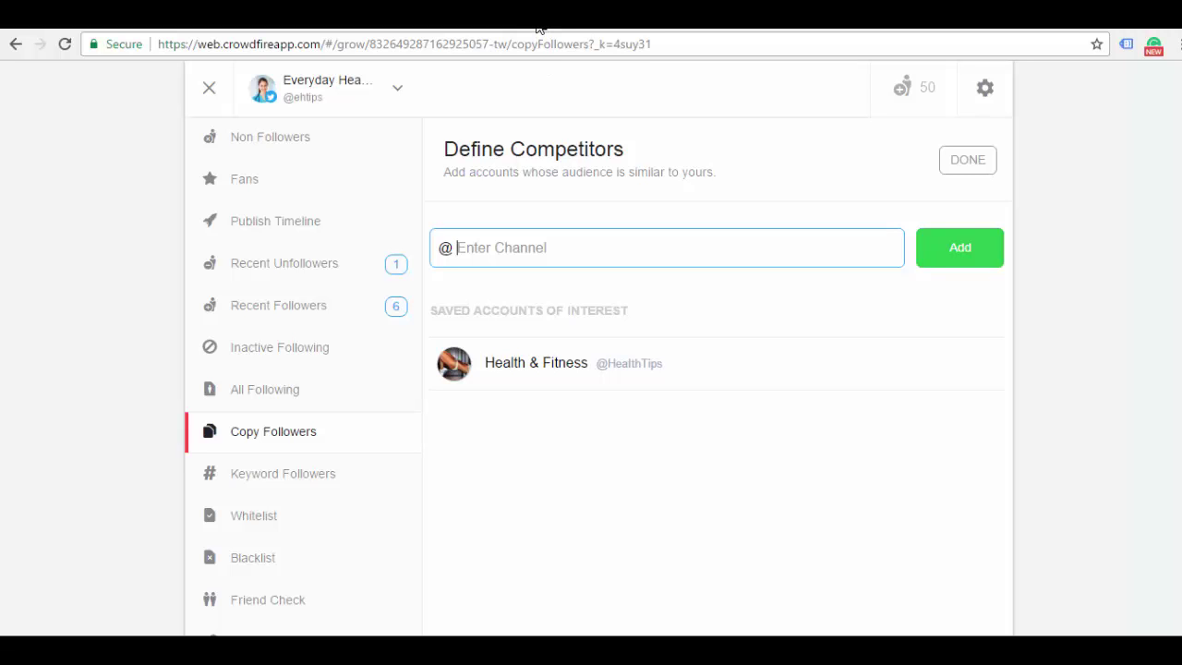
{"action": "left_click", "coordinate": [540, 28]}
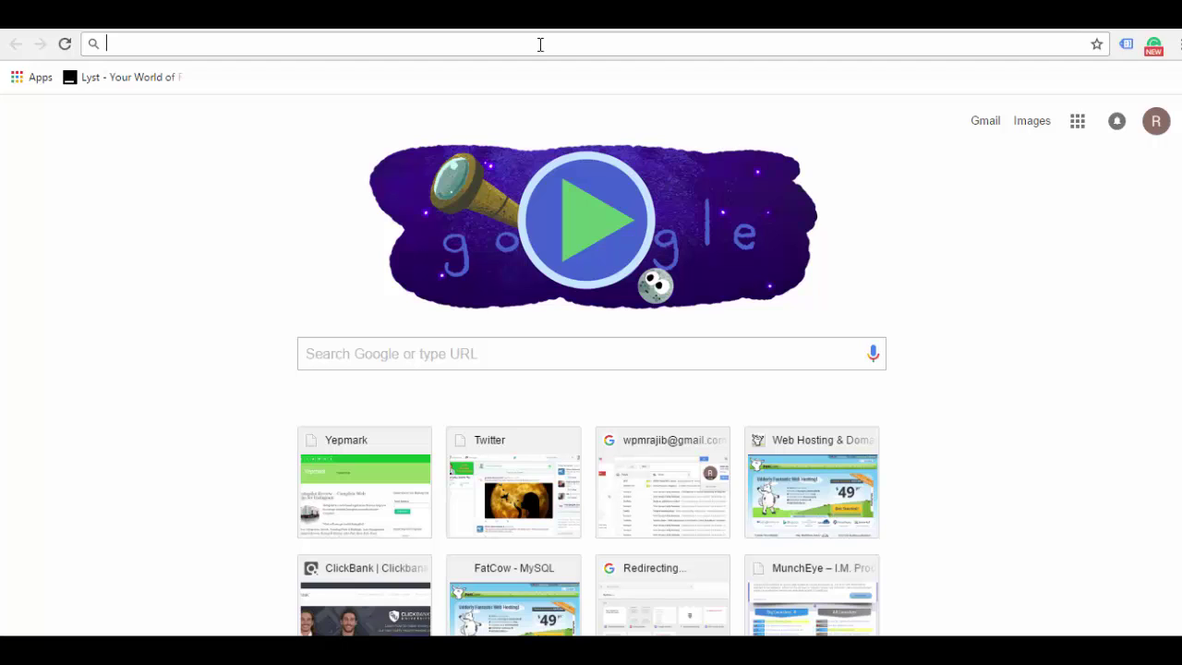
{"action": "type", "text": "c"}
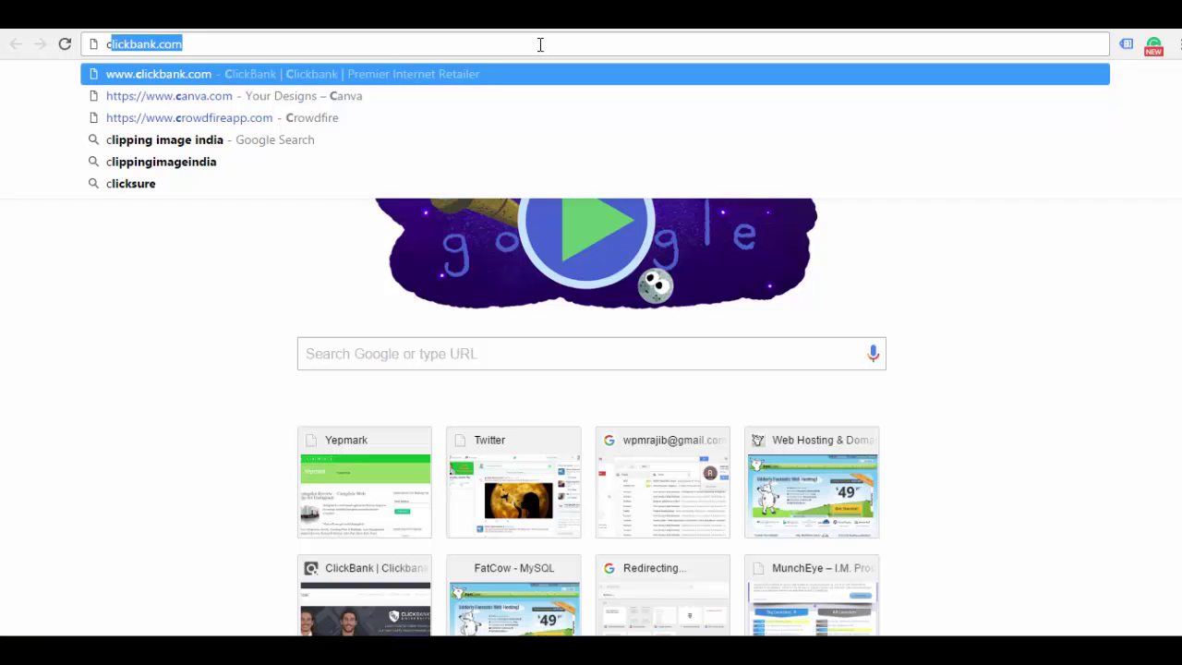
{"action": "type", "text": "ookin"}
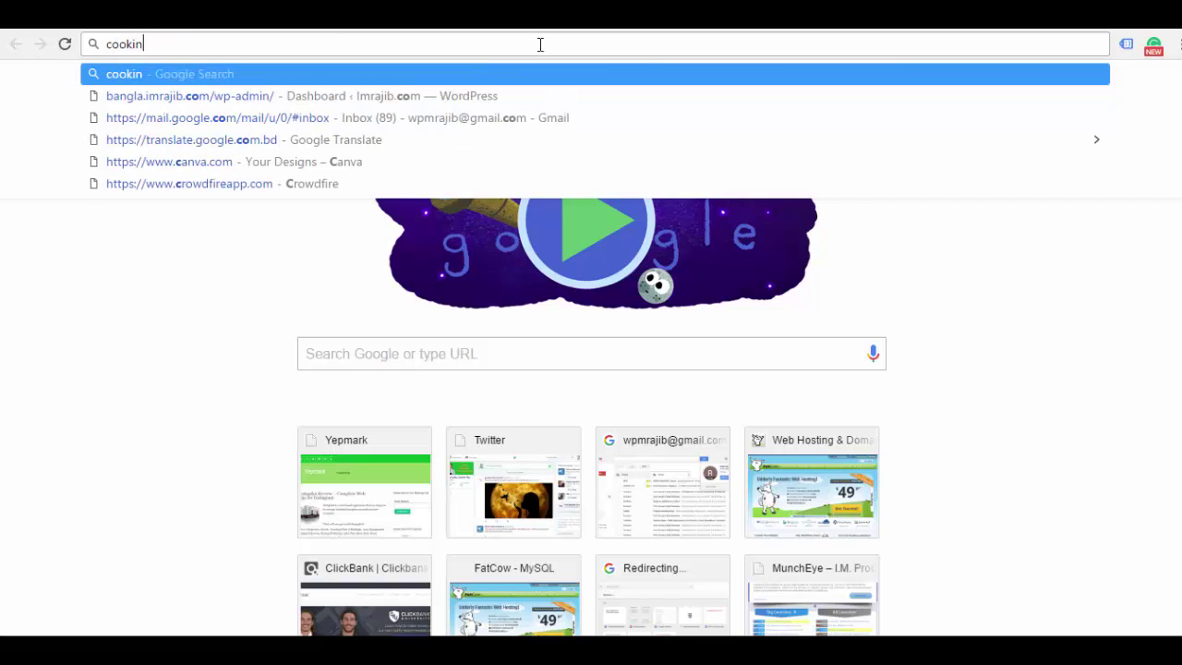
{"action": "type", "text": "g"}
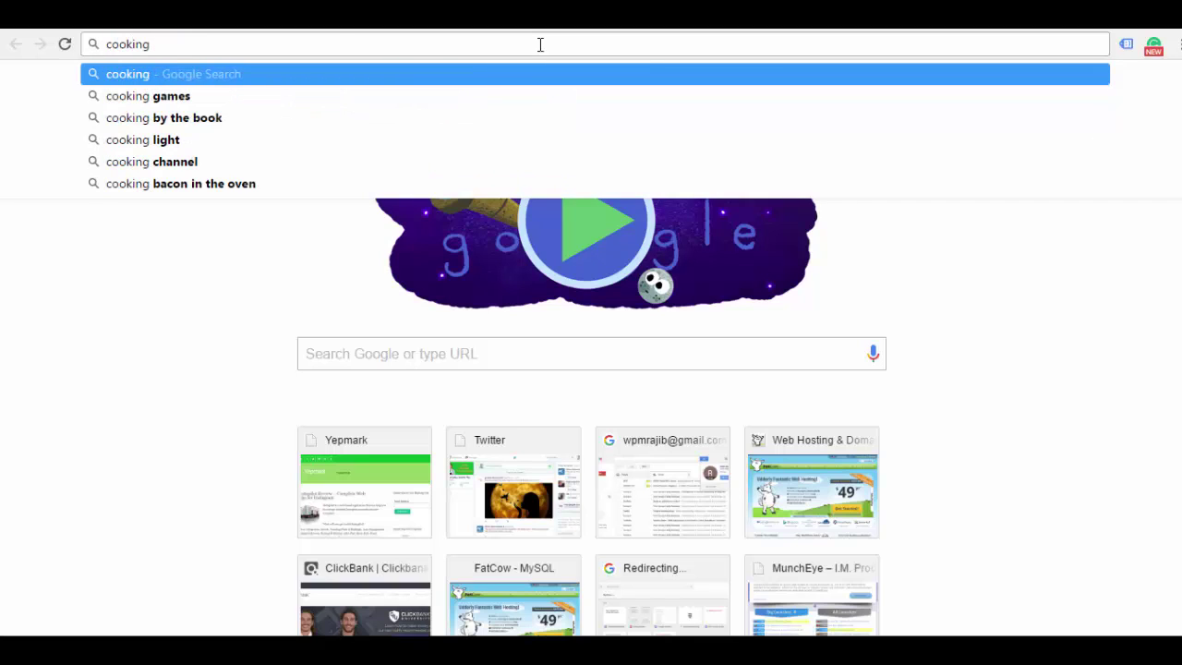
{"action": "type", "text": " twi"}
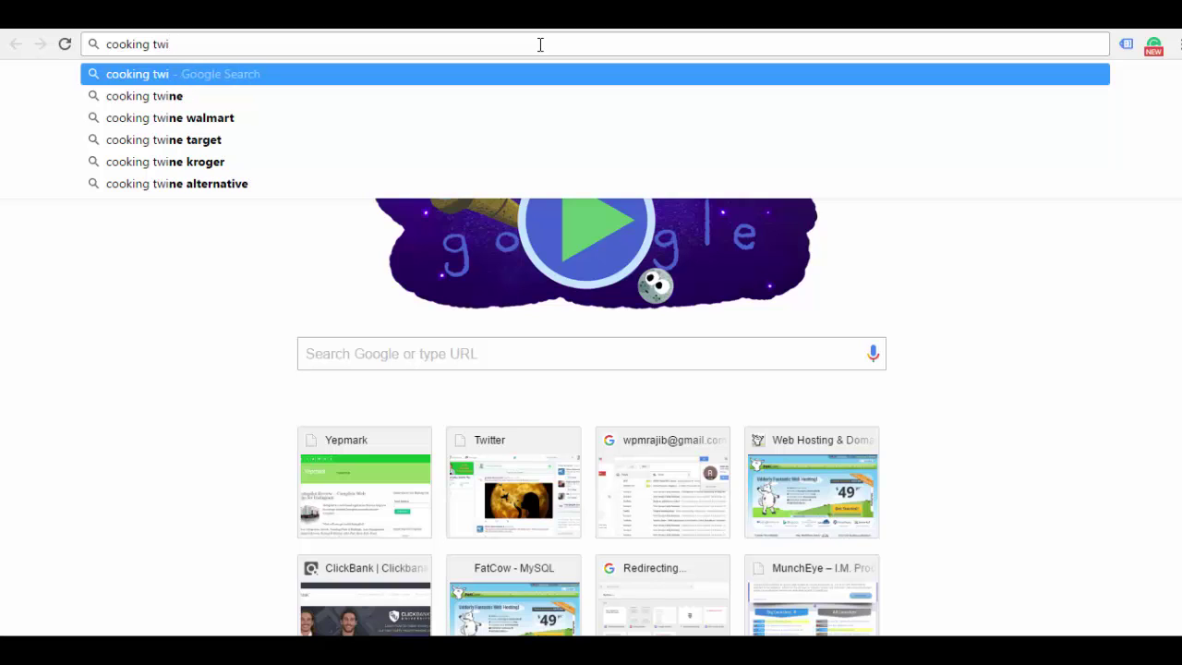
{"action": "type", "text": "tter"}
{"action": "key", "text": "Return"}
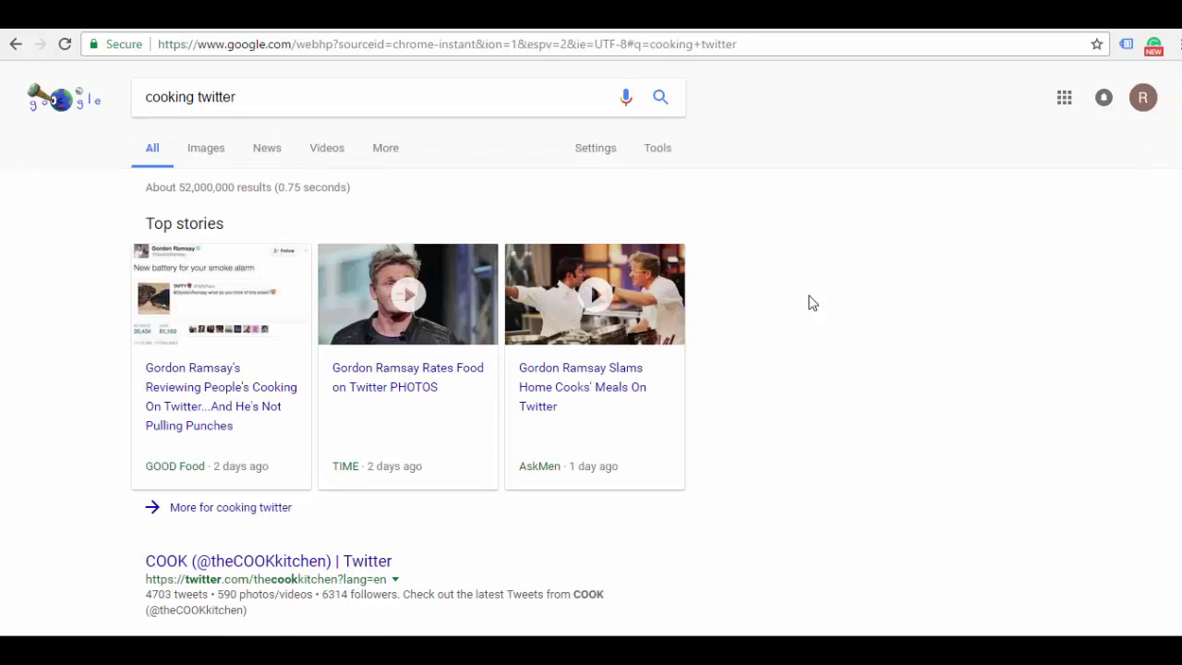
{"action": "scroll", "coordinate": [1089, 314], "scroll_direction": "down", "scroll_amount": 3}
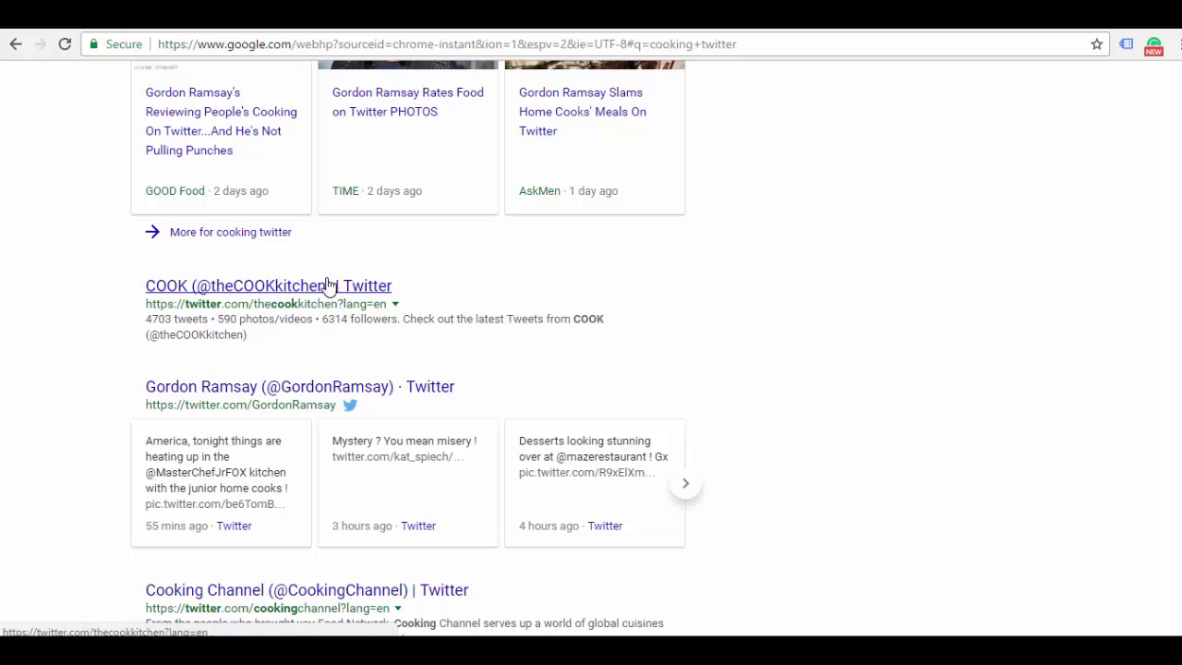
{"action": "right_click", "coordinate": [331, 288]}
{"action": "left_click", "coordinate": [380, 298]}
{"action": "left_click", "coordinate": [582, 112]}
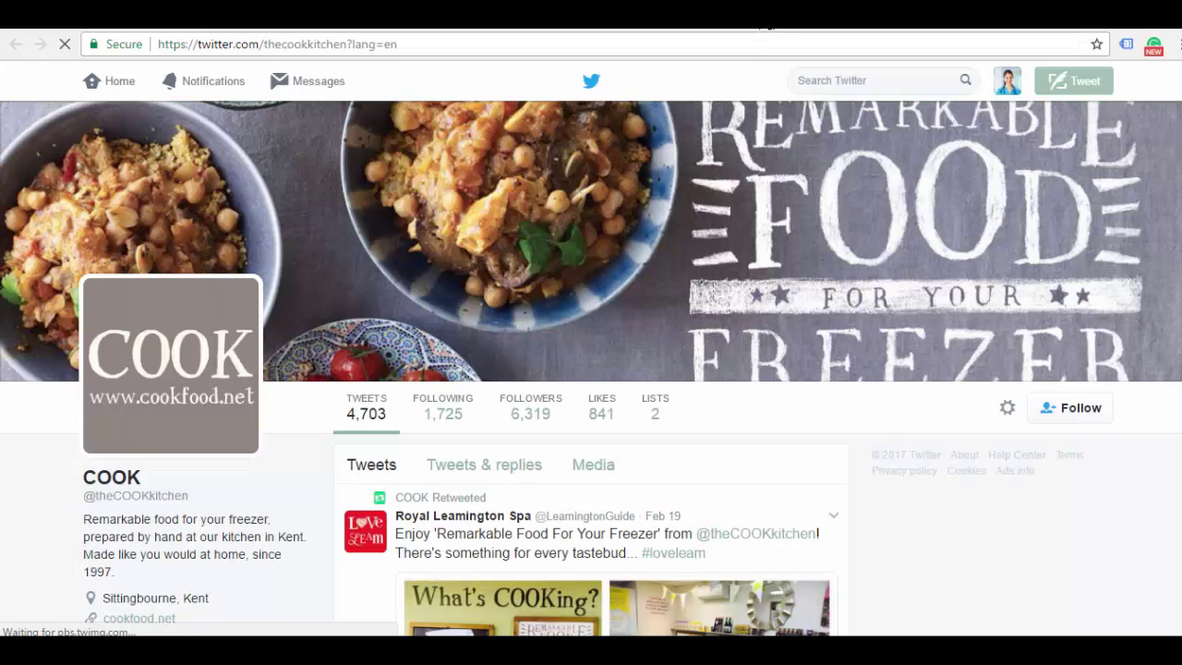
From the cooking twitter results, open the COOK, Gordon Ramsay and Cooking Channel profiles in new tabs
{"action": "scroll", "coordinate": [591, 369], "scroll_direction": "down", "scroll_amount": 2}
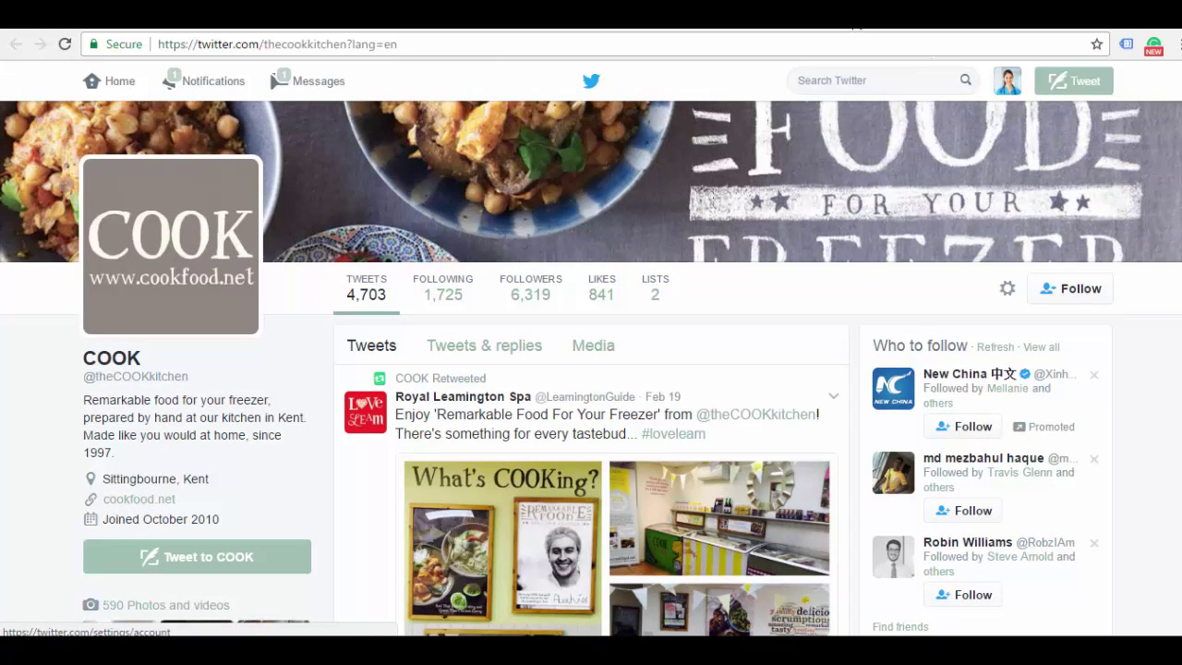
{"action": "key", "text": "alt+Left"}
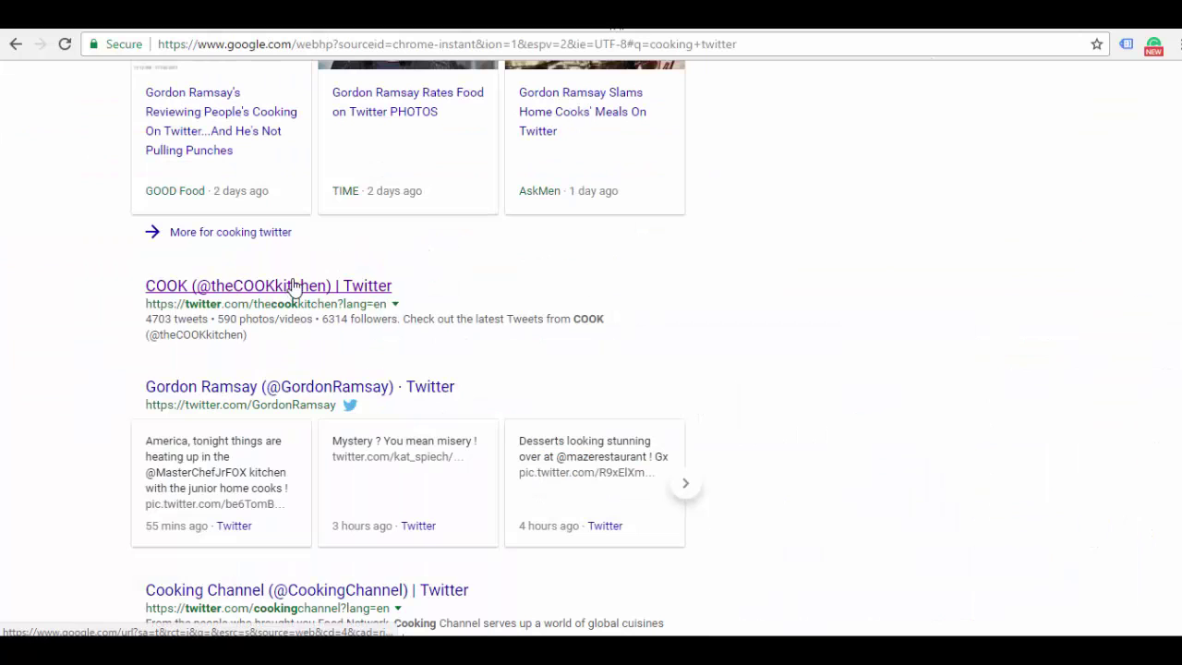
{"action": "right_click", "coordinate": [291, 285]}
{"action": "left_click", "coordinate": [321, 293]}
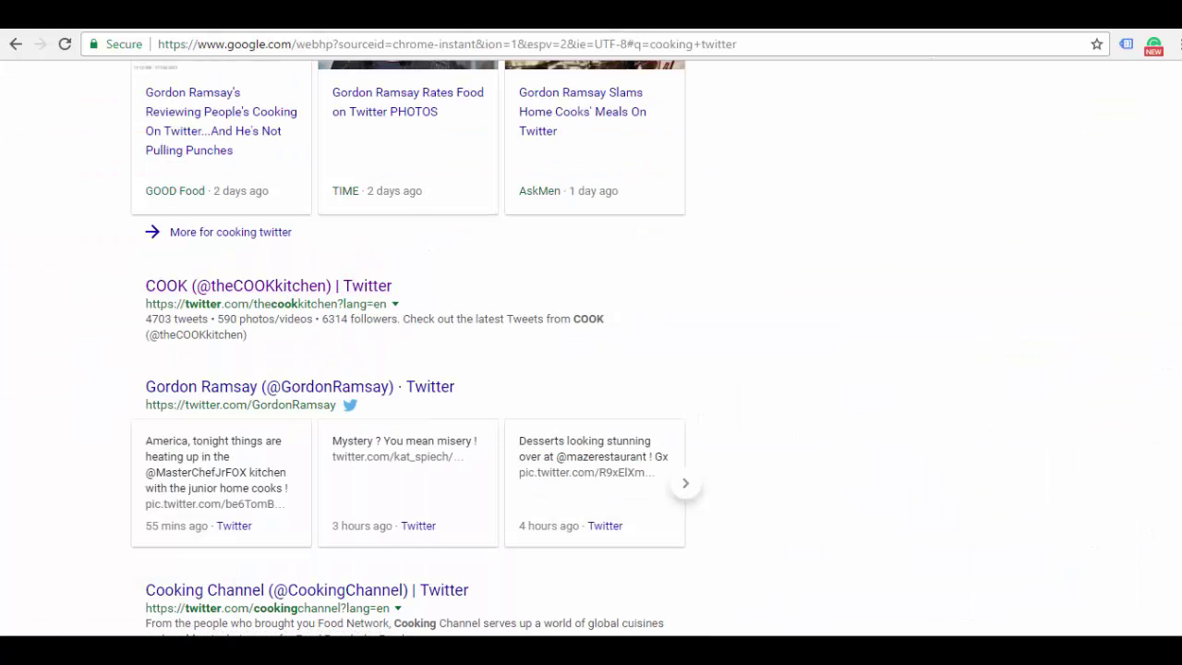
{"action": "scroll", "coordinate": [896, 269], "scroll_direction": "down", "scroll_amount": 2}
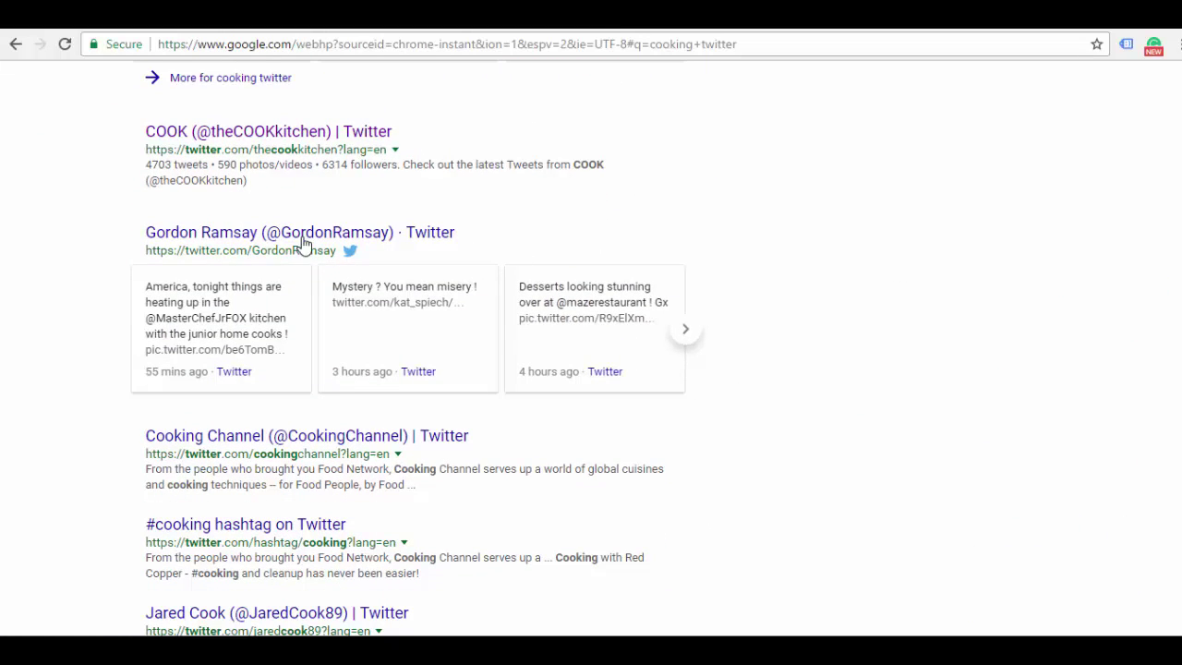
{"action": "right_click", "coordinate": [300, 233]}
{"action": "left_click", "coordinate": [337, 238]}
{"action": "right_click", "coordinate": [312, 442]}
{"action": "left_click", "coordinate": [362, 448]}
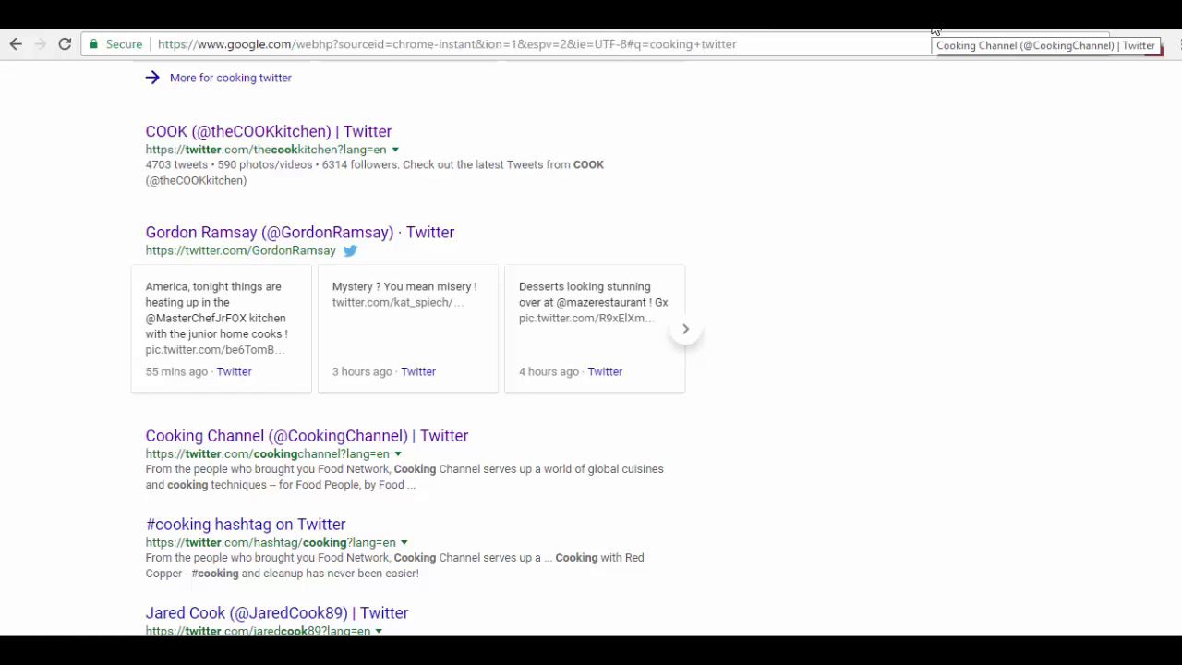
{"action": "left_click", "coordinate": [935, 30]}
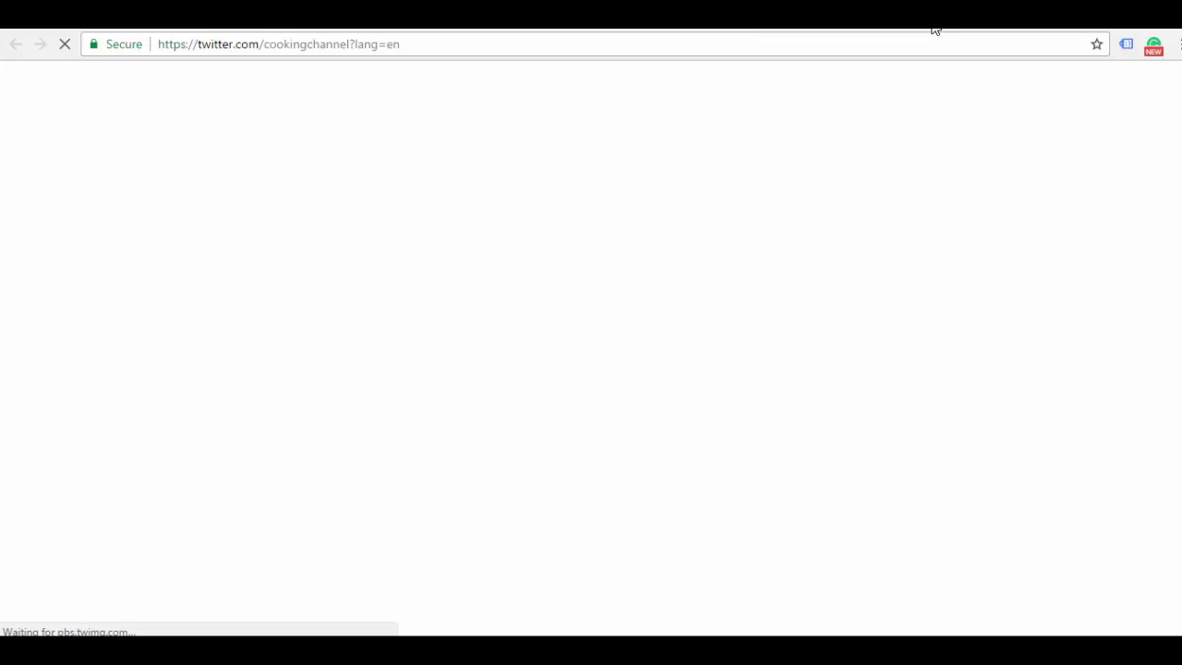
{"action": "left_click", "coordinate": [826, 28]}
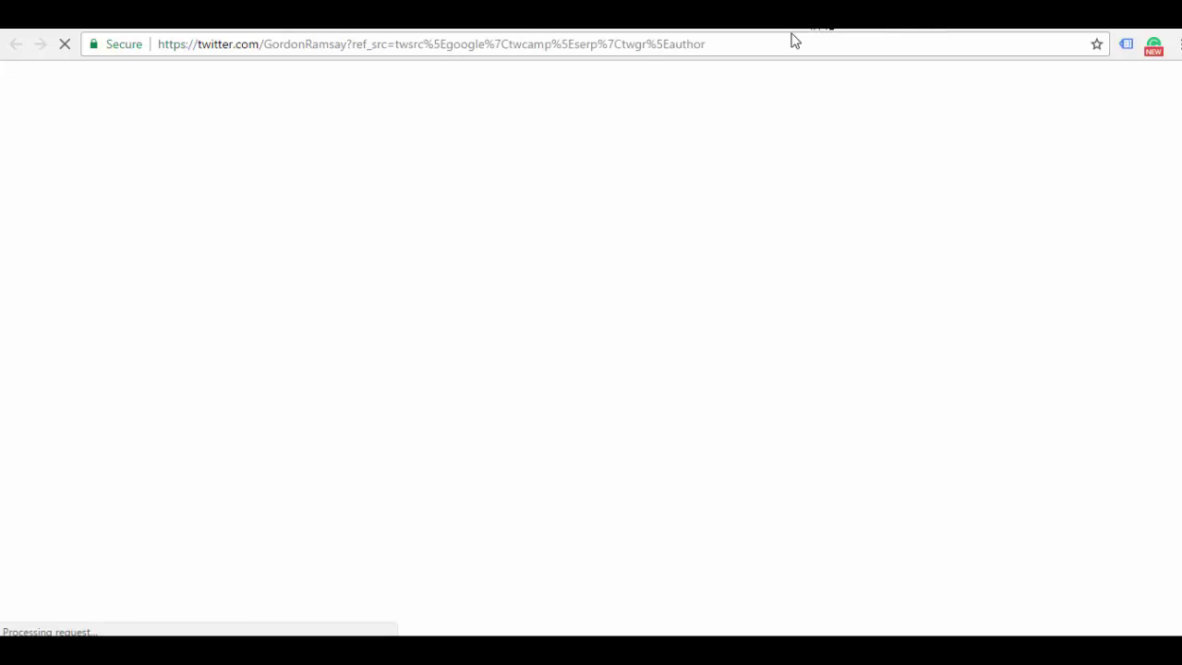
{"action": "left_click", "coordinate": [697, 30]}
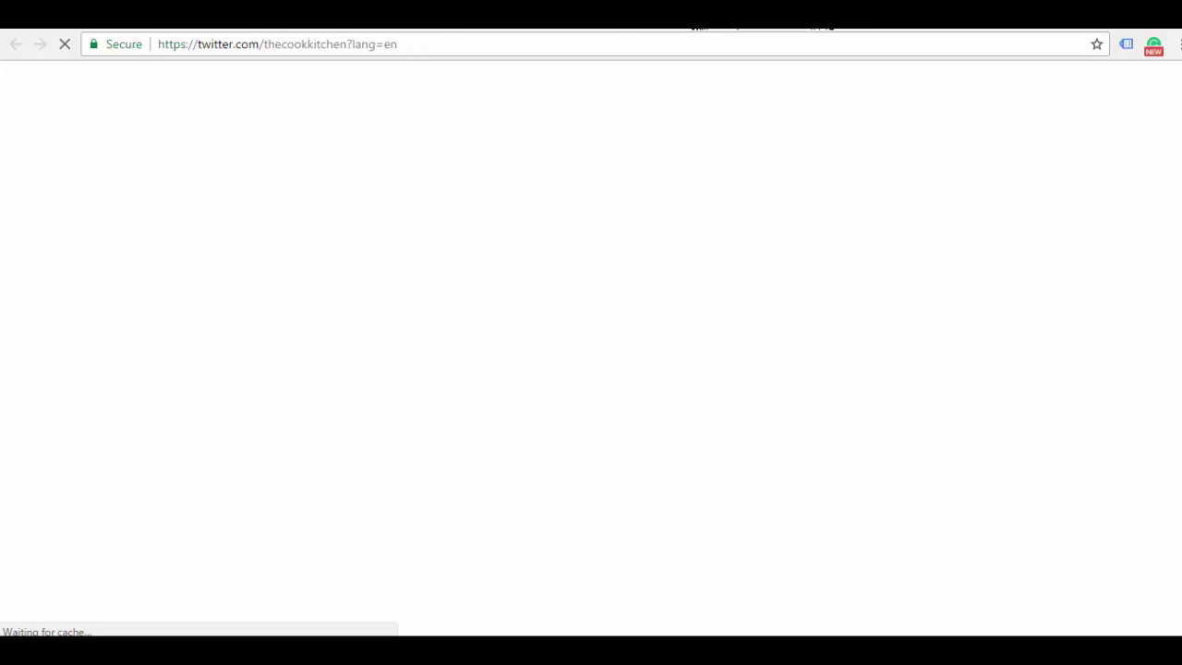
{"action": "key", "text": "ctrl+Tab"}
{"action": "key", "text": "ctrl+Tab"}
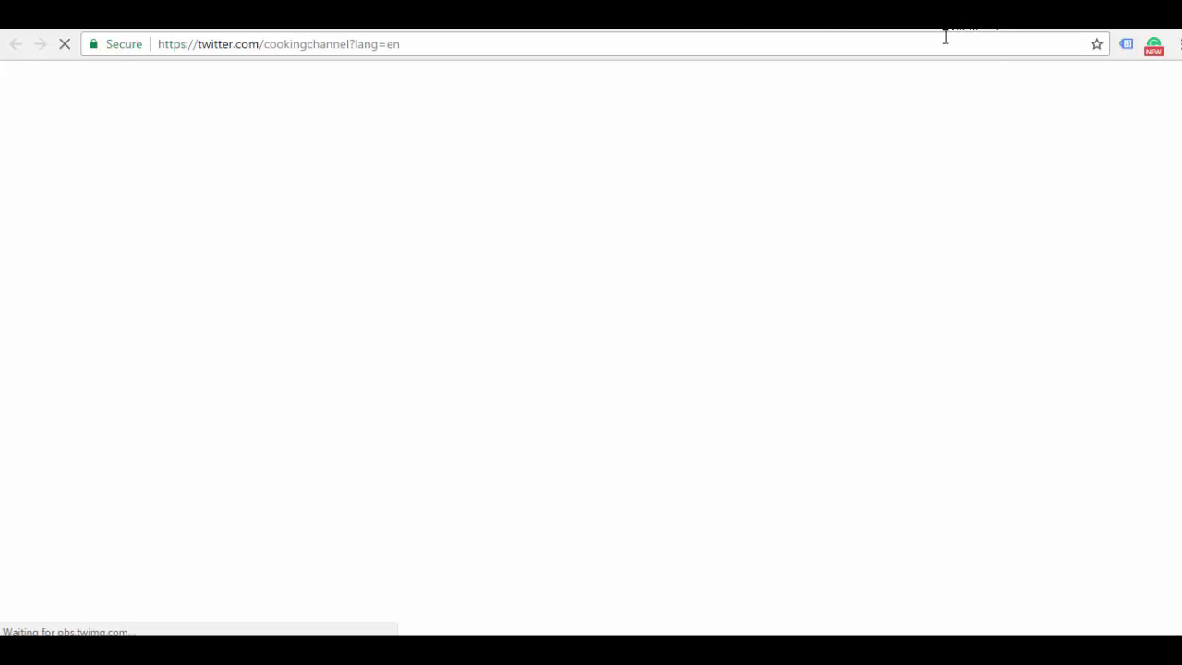
{"action": "left_click", "coordinate": [830, 32]}
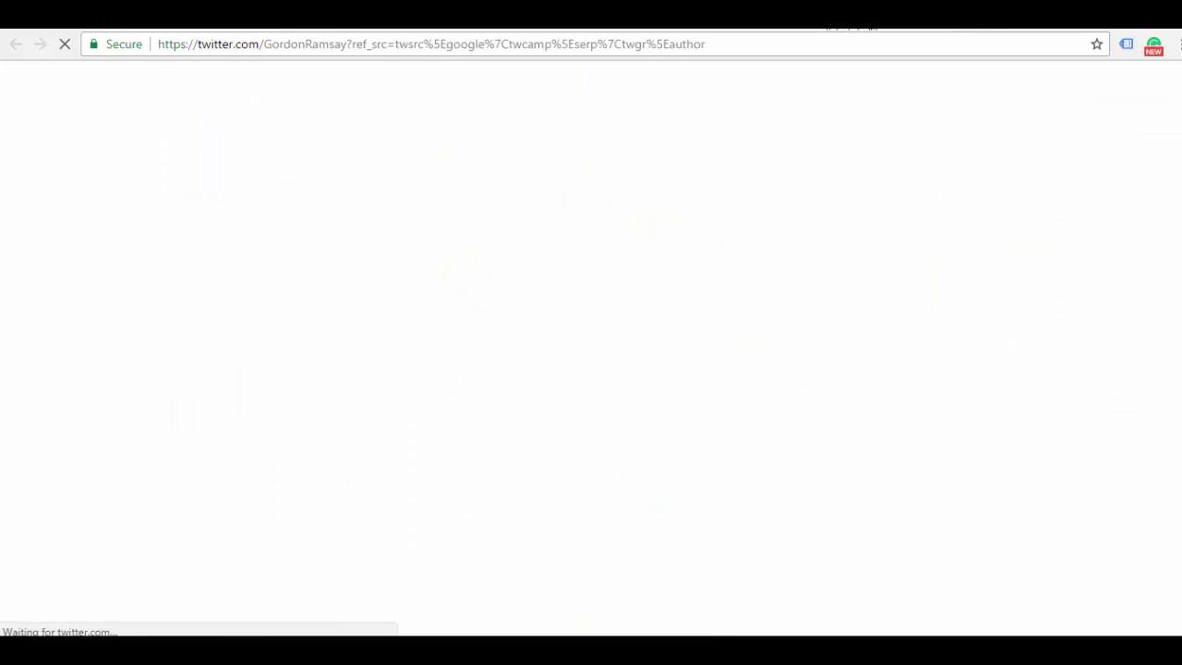
{"action": "left_click", "coordinate": [921, 35]}
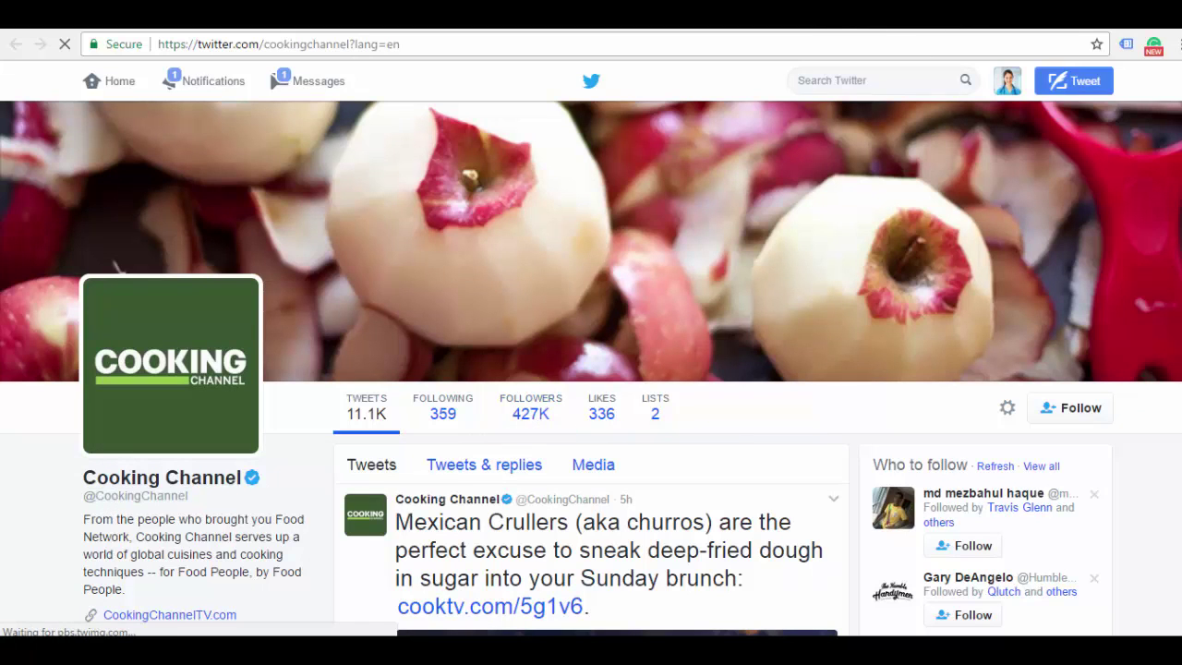
{"action": "scroll", "coordinate": [591, 370], "scroll_direction": "down", "scroll_amount": 2}
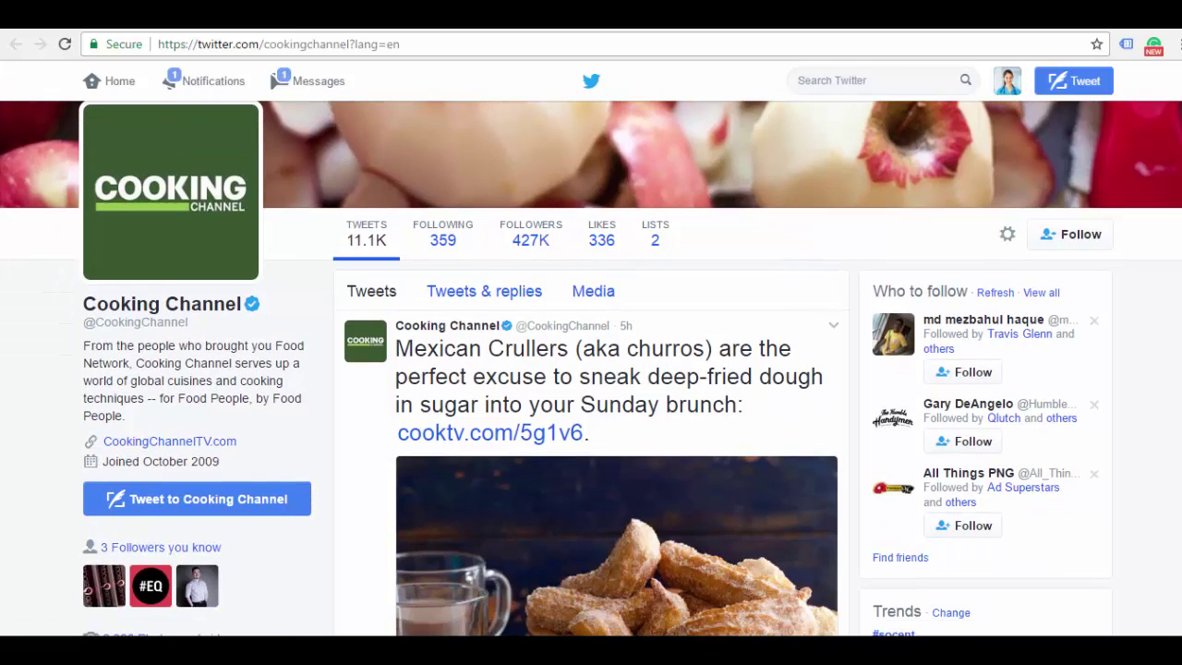
{"action": "scroll", "coordinate": [591, 370], "scroll_direction": "down", "scroll_amount": 1}
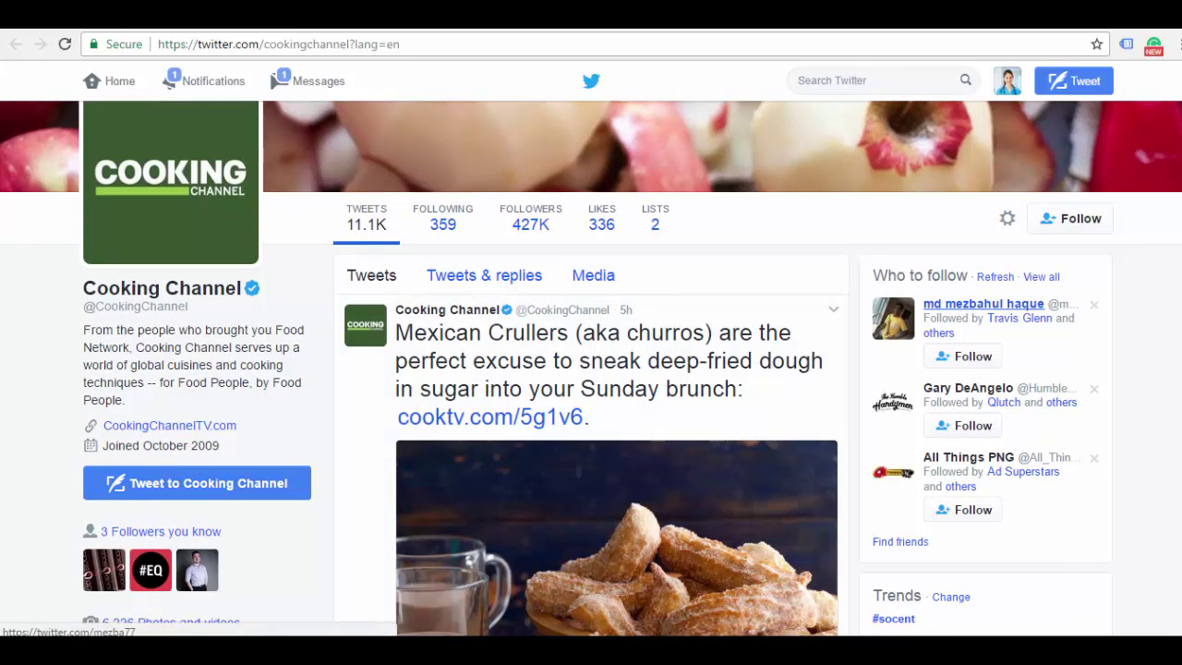
{"action": "scroll", "coordinate": [591, 369], "scroll_direction": "up", "scroll_amount": 1}
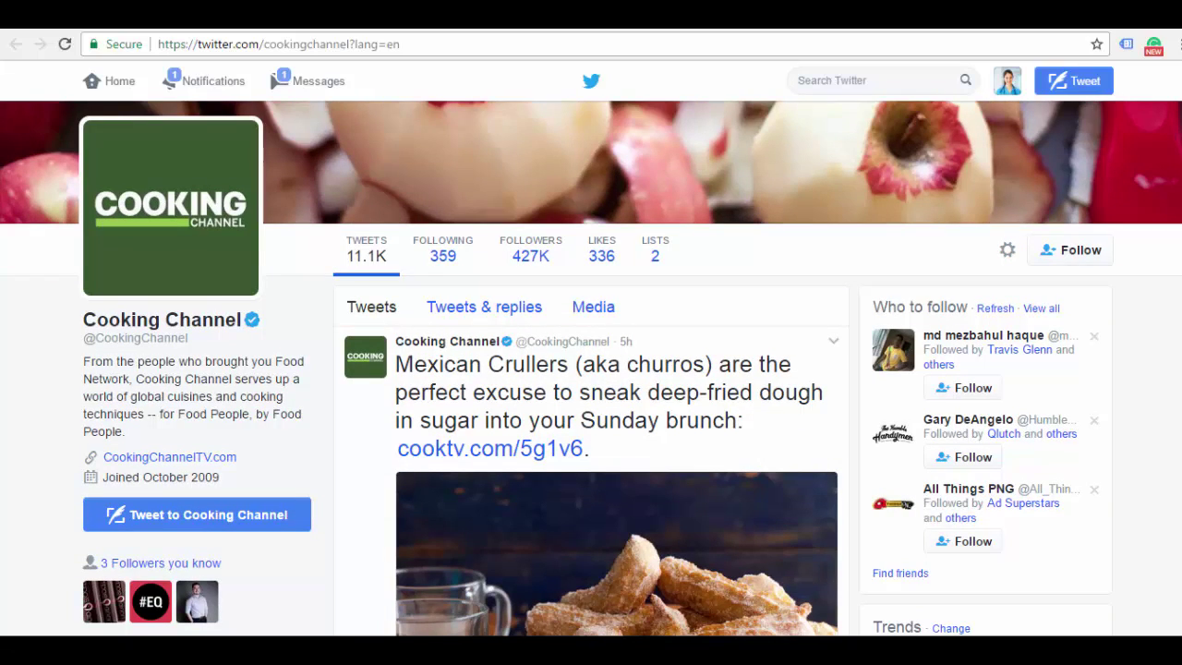
{"action": "scroll", "coordinate": [591, 369], "scroll_direction": "down", "scroll_amount": 5}
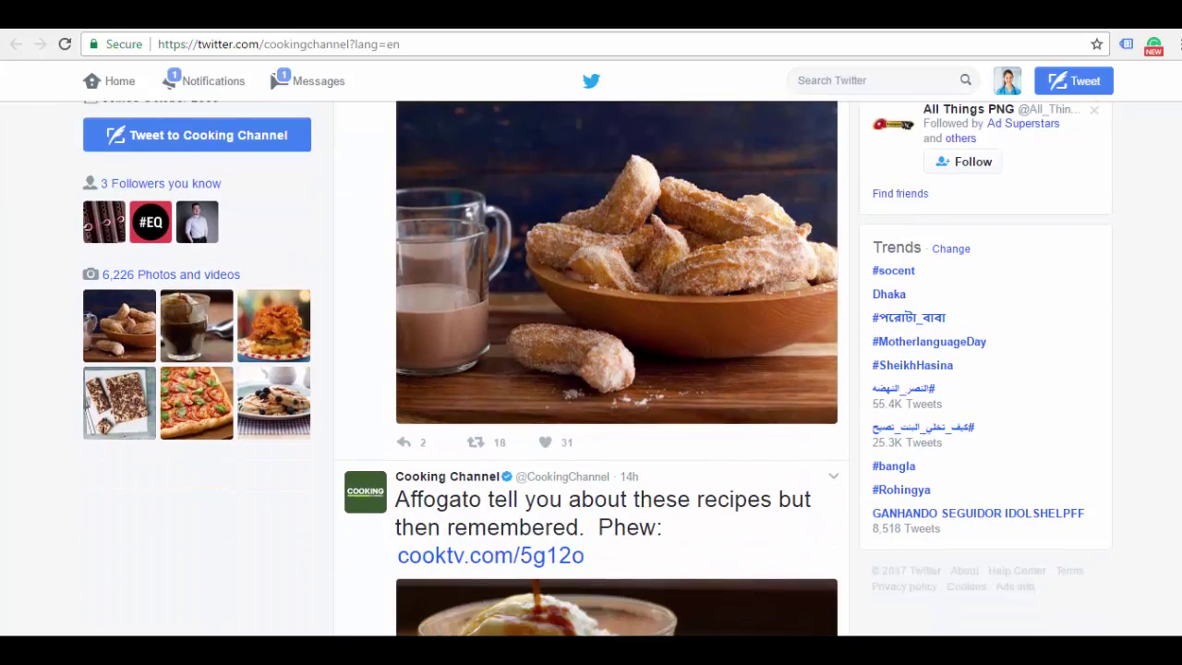
{"action": "scroll", "coordinate": [591, 370], "scroll_direction": "up", "scroll_amount": 7}
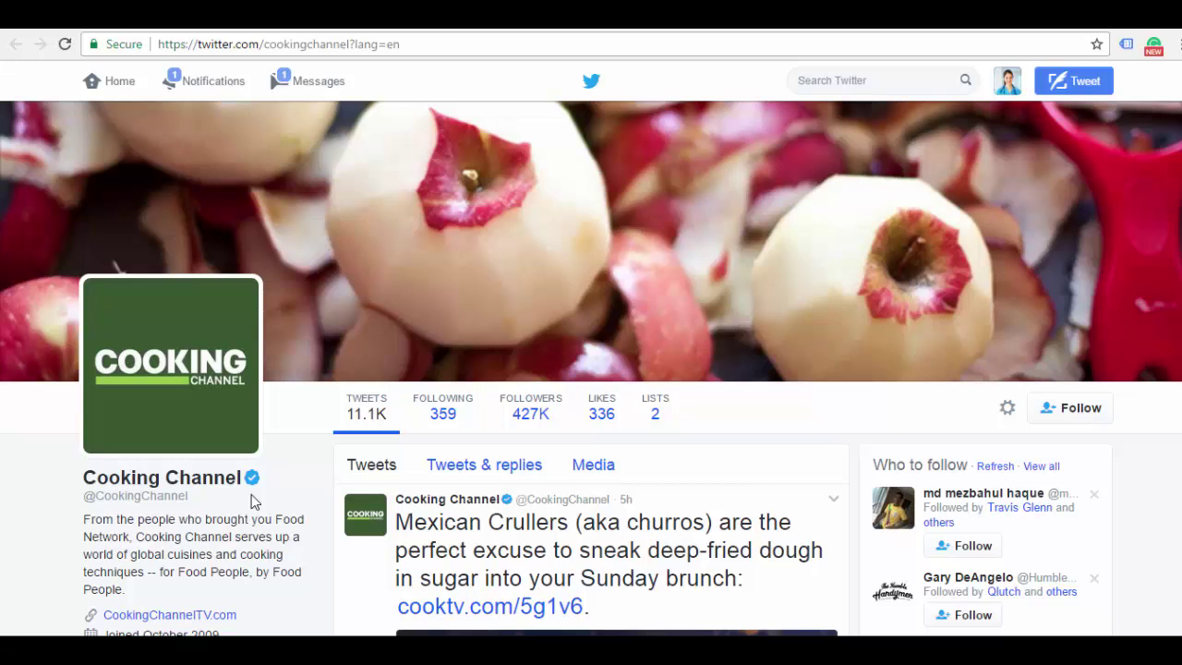
{"action": "left_click_drag", "start_coordinate": [189, 500], "coordinate": [93, 500]}
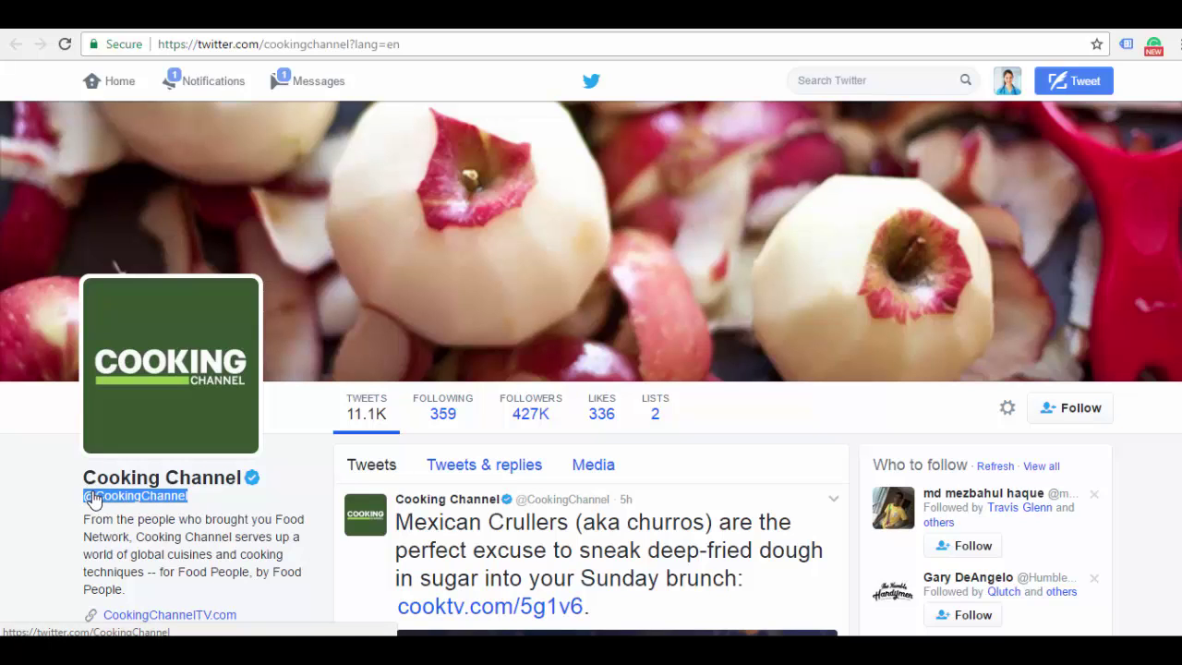
{"action": "right_click", "coordinate": [93, 499]}
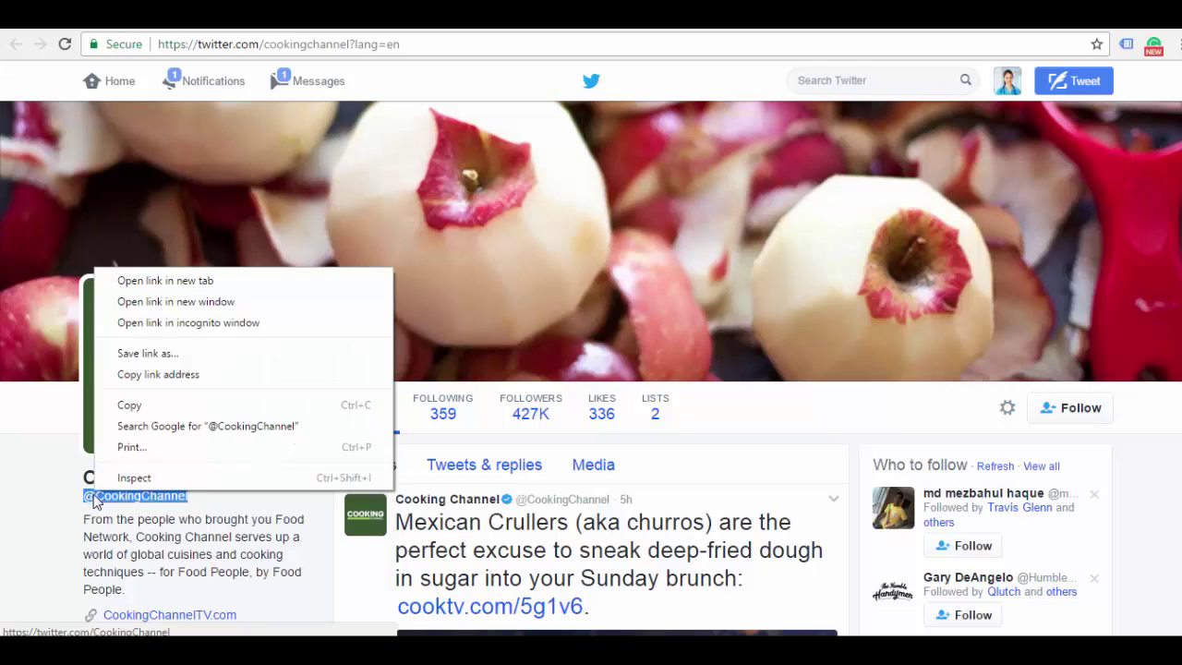
{"action": "left_click", "coordinate": [139, 414]}
{"action": "left_click", "coordinate": [714, 26]}
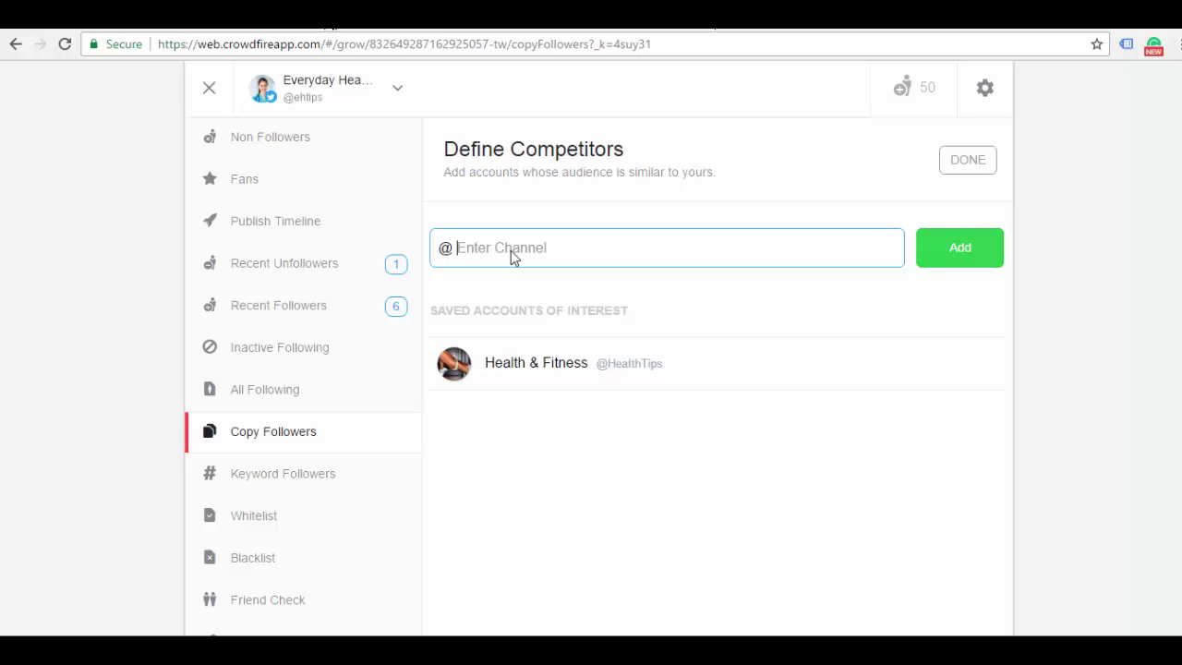
{"action": "right_click", "coordinate": [485, 255]}
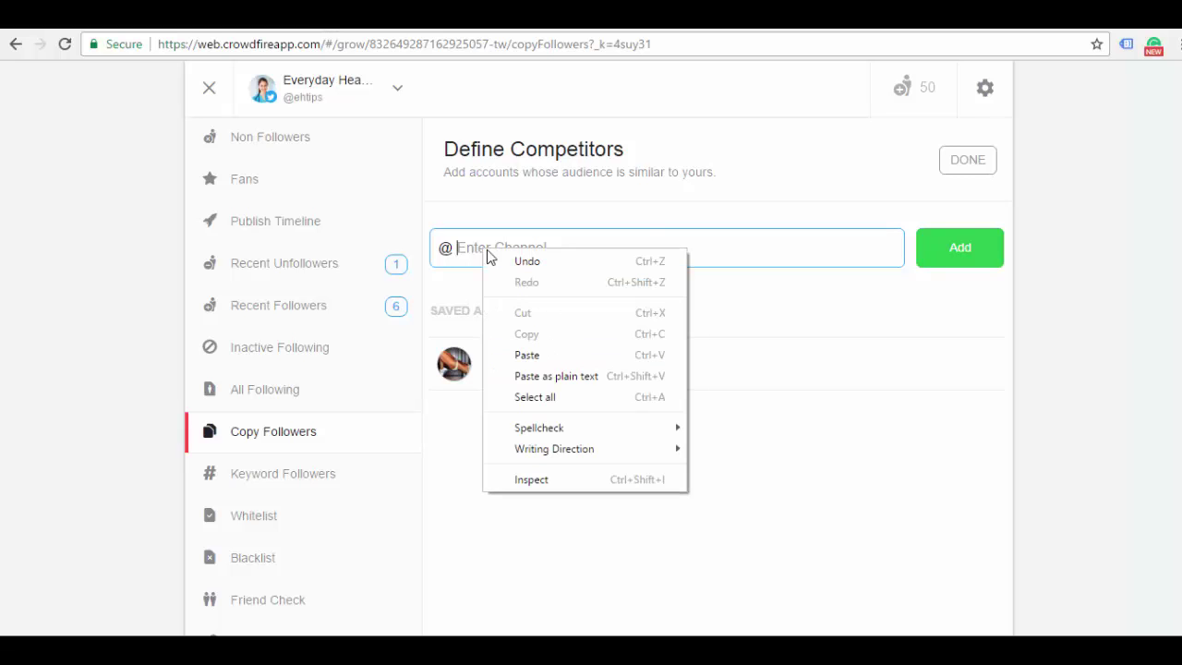
{"action": "left_click", "coordinate": [525, 349]}
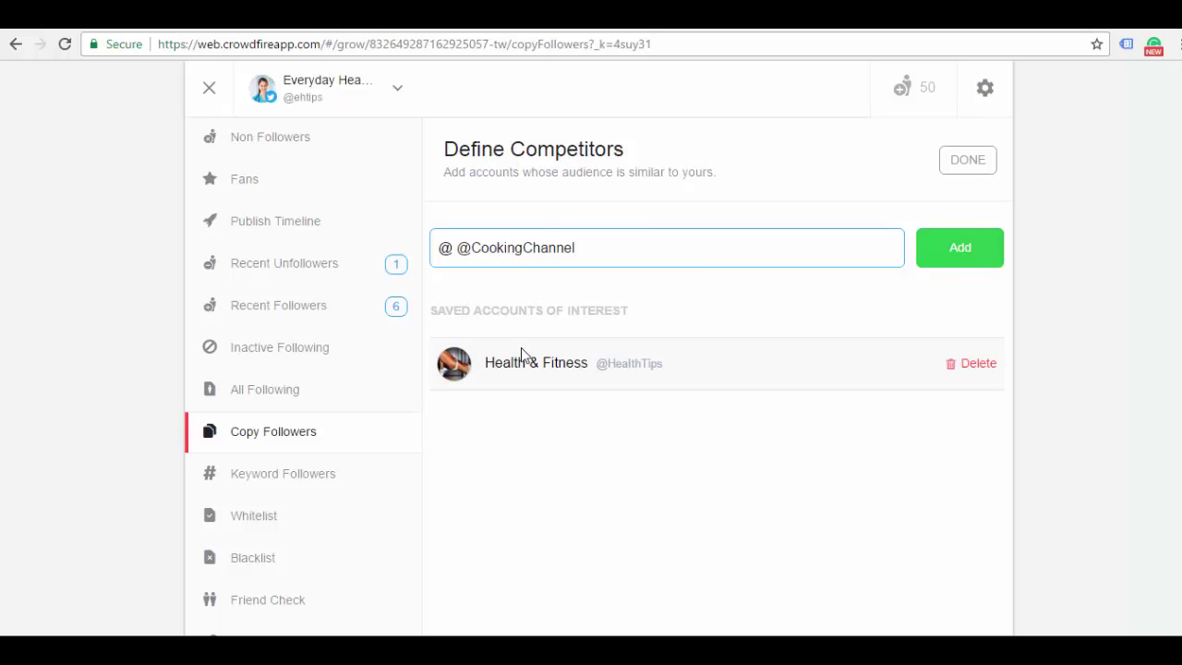
{"action": "left_click", "coordinate": [444, 248]}
{"action": "double_click", "coordinate": [444, 248]}
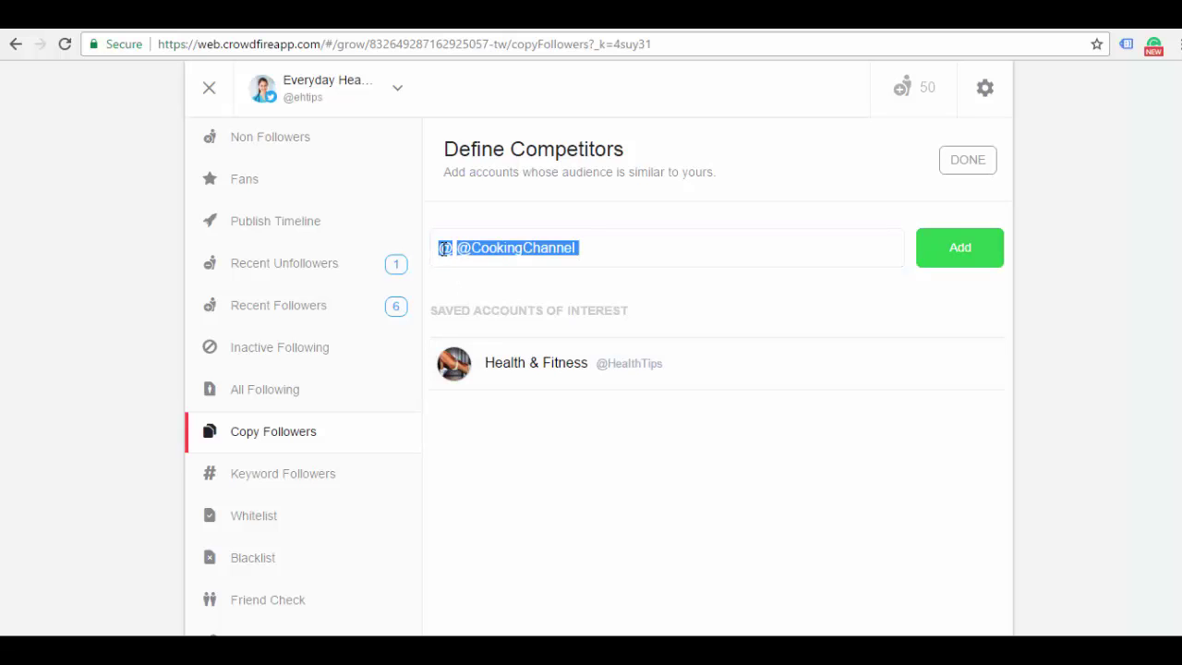
{"action": "left_click", "coordinate": [455, 250]}
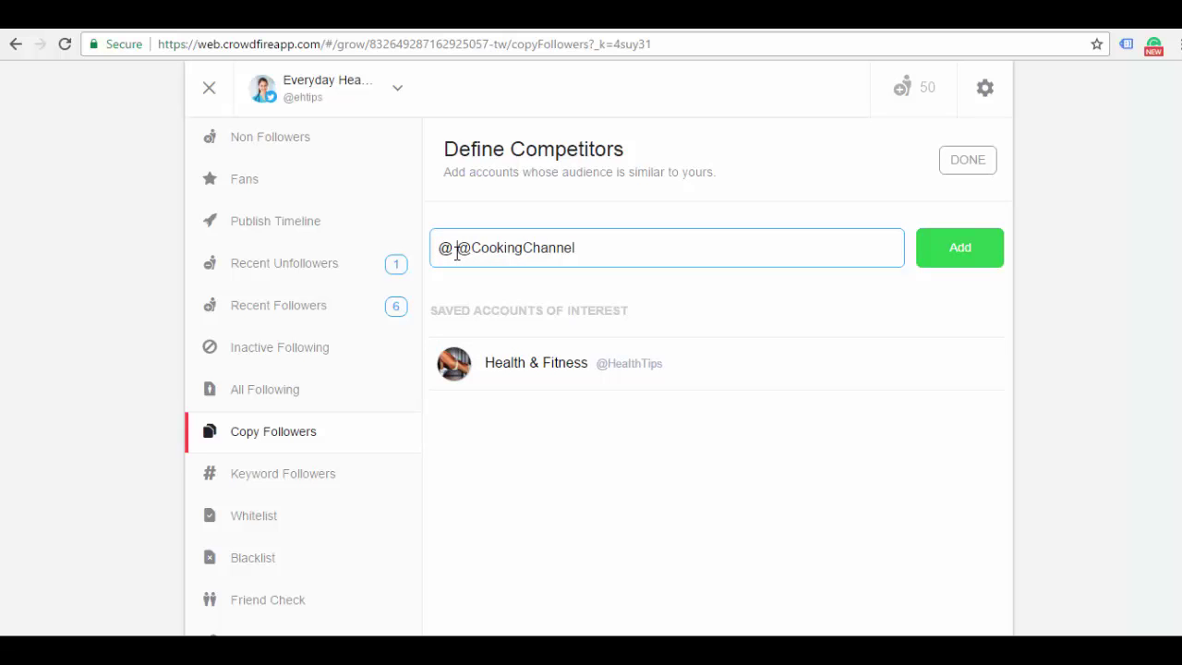
{"action": "key", "text": "Delete"}
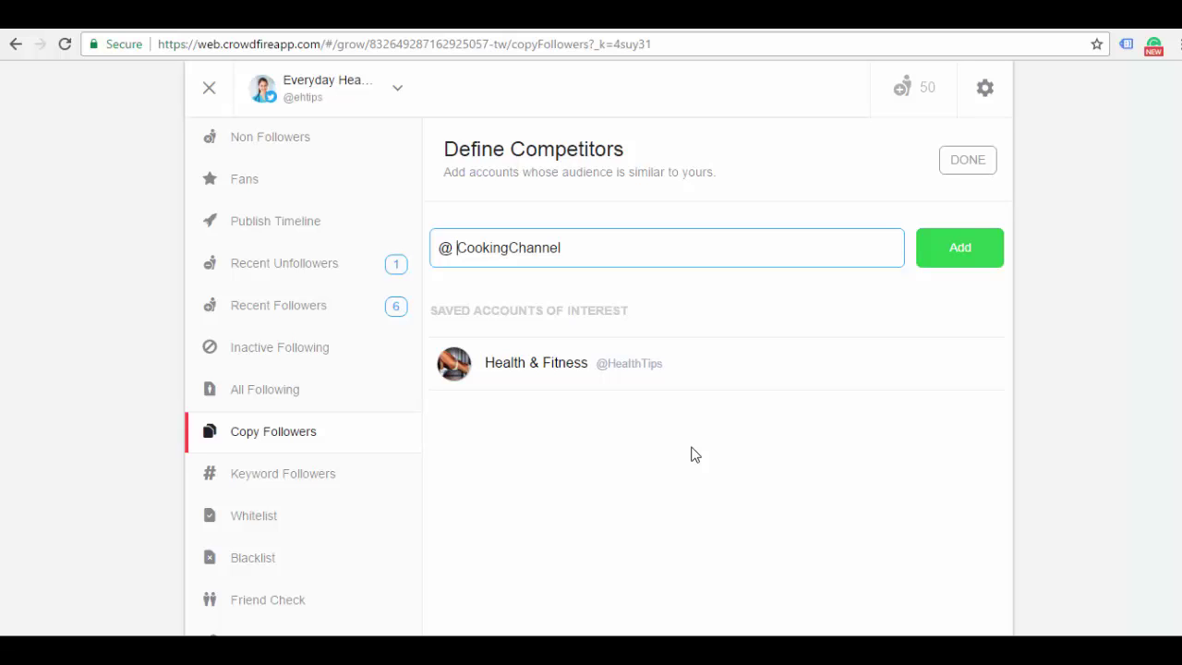
{"action": "left_click", "coordinate": [456, 253]}
{"action": "key", "text": "ctrl+v"}
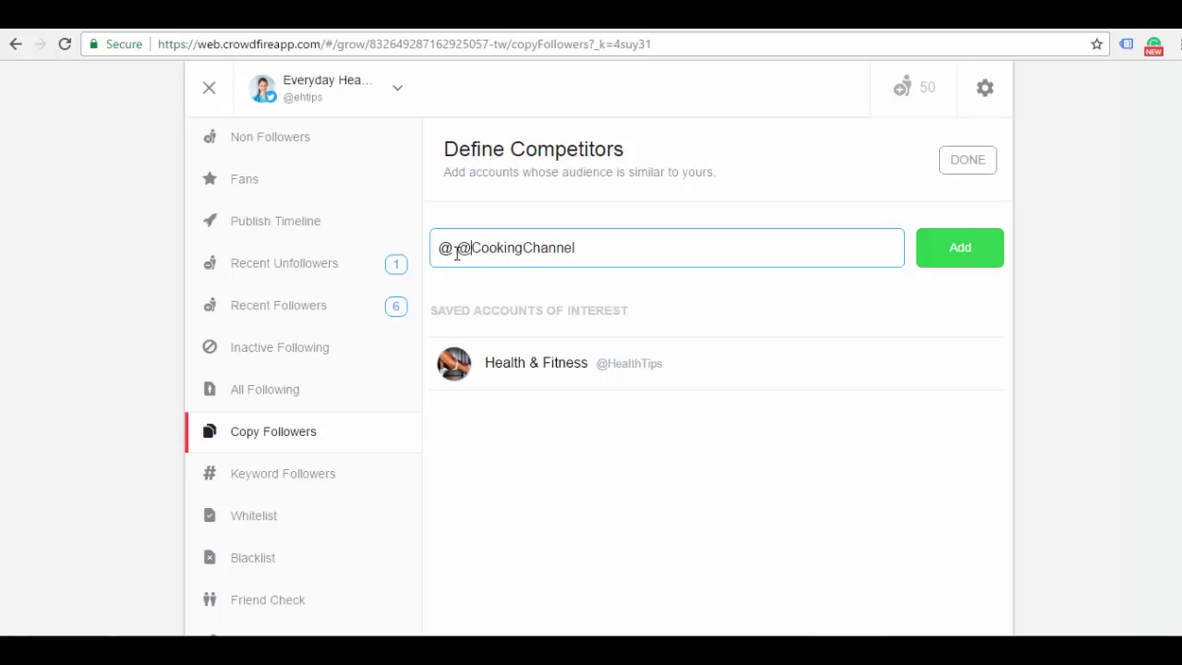
{"action": "left_click", "coordinate": [456, 253]}
{"action": "key", "text": "Delete"}
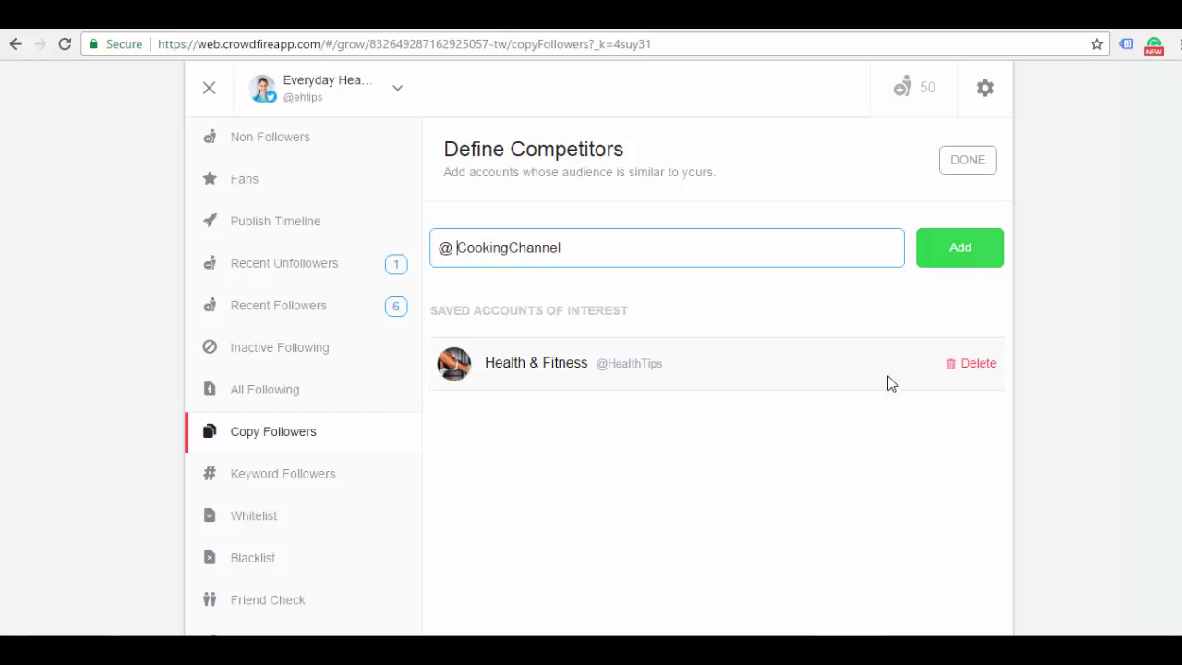
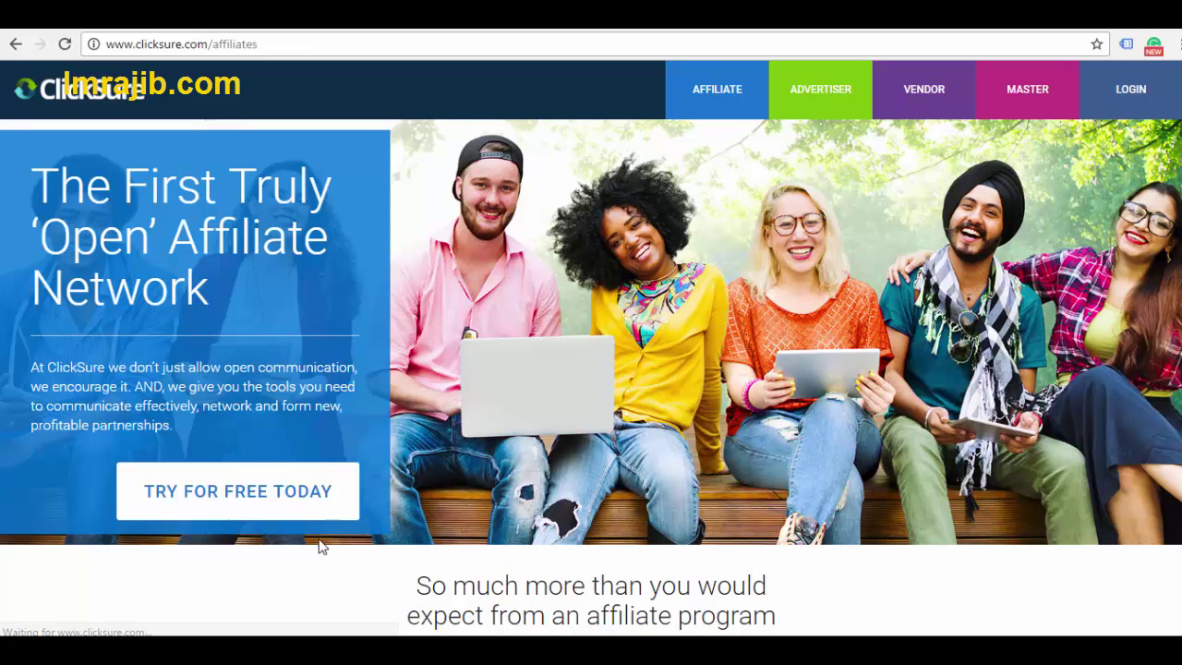
Open the Create a ClickSure Affiliate Account sign-up form from TRY FOR FREE TODAY and scroll through its fields
{"action": "left_click", "coordinate": [259, 506]}
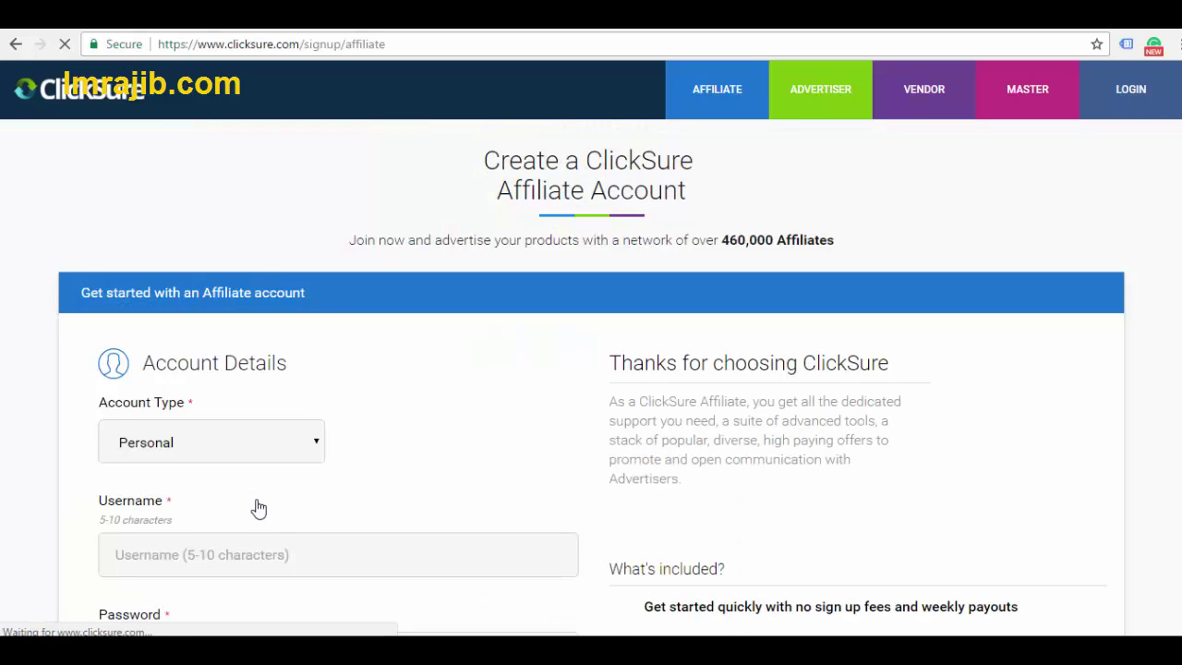
{"action": "scroll", "coordinate": [591, 370], "scroll_direction": "down", "scroll_amount": 5}
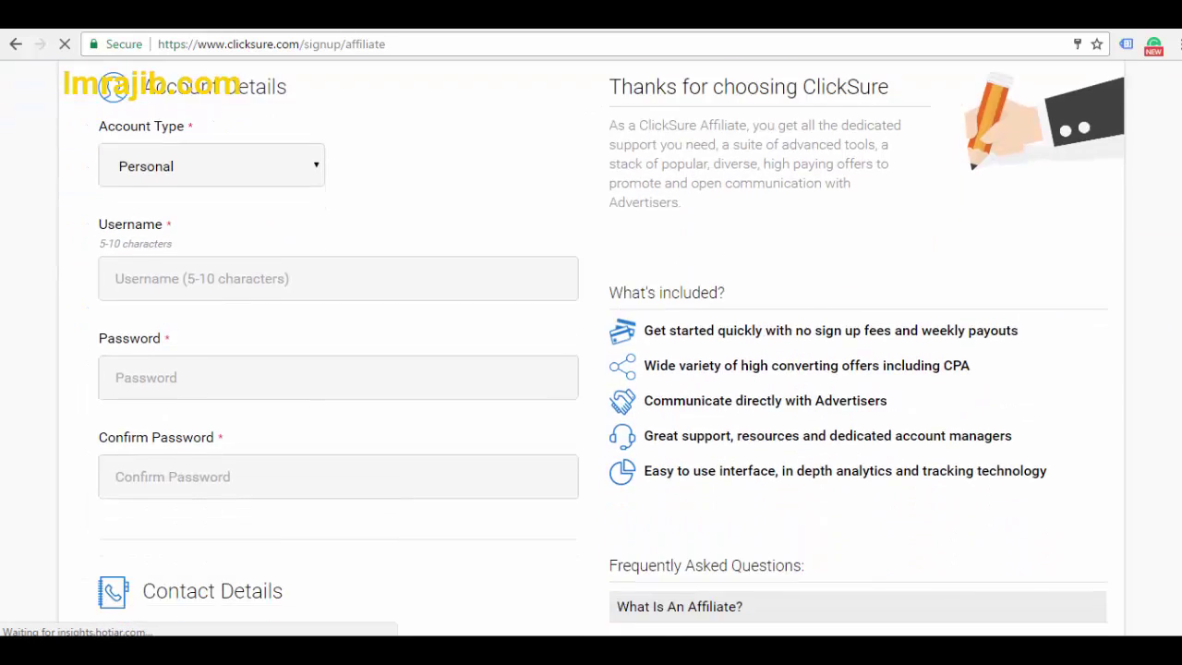
{"action": "scroll", "coordinate": [1177, 324], "scroll_direction": "down", "scroll_amount": 7}
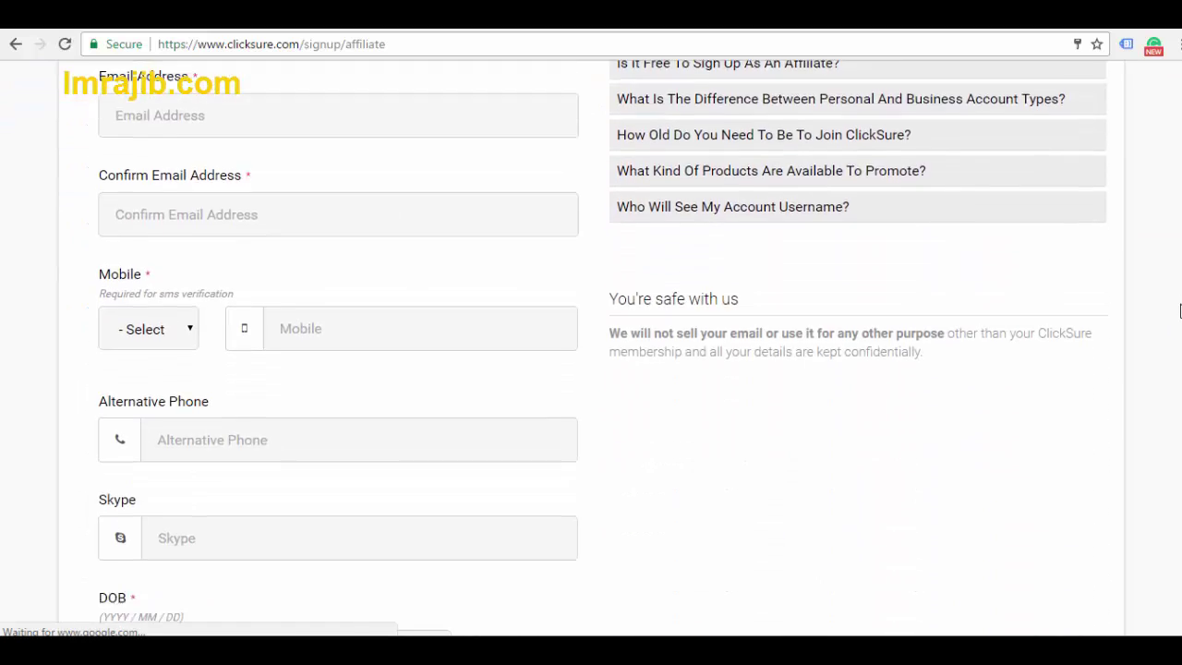
{"action": "scroll", "coordinate": [591, 370], "scroll_direction": "down", "scroll_amount": 4}
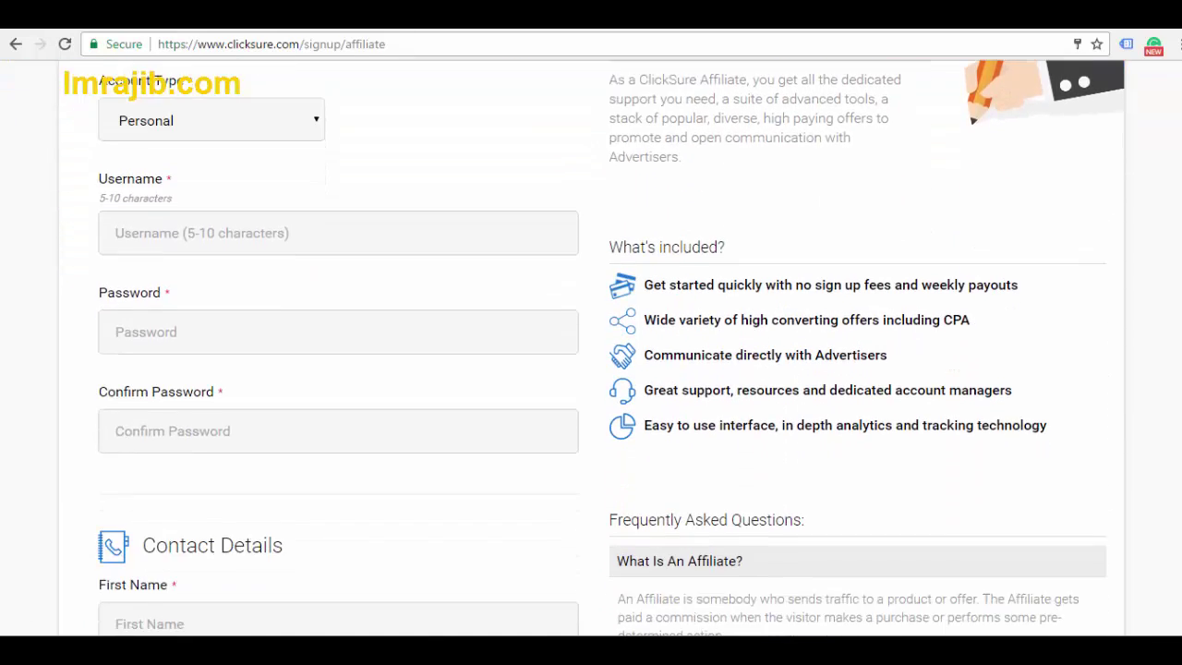
{"action": "scroll", "coordinate": [591, 369], "scroll_direction": "down", "scroll_amount": 4}
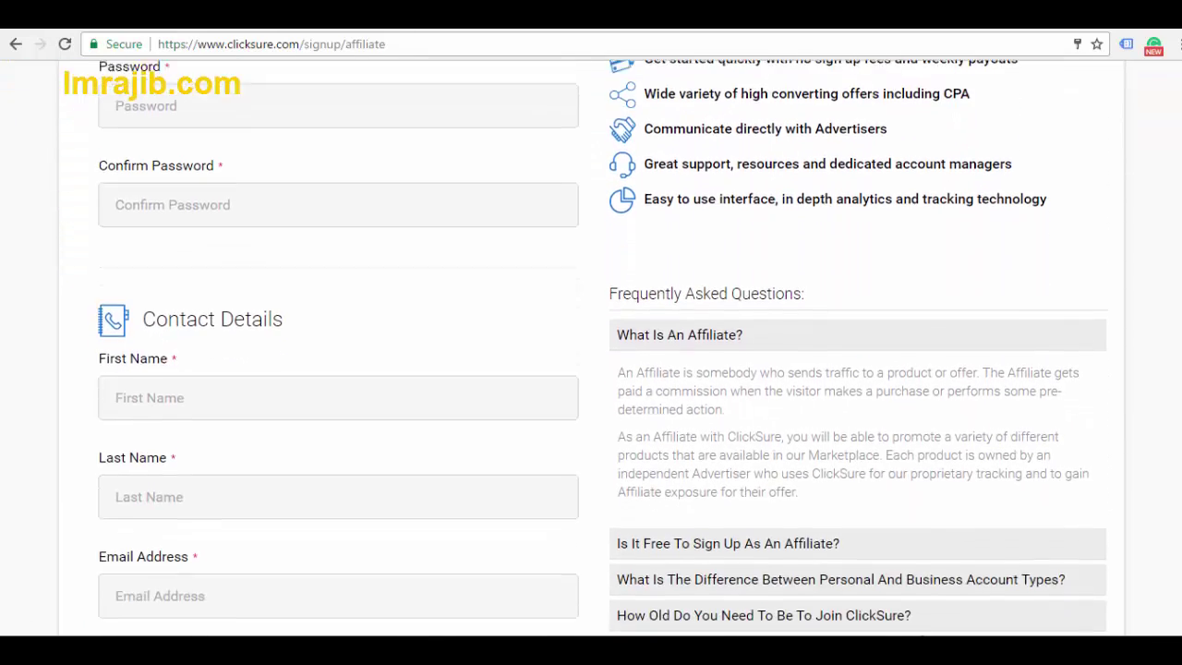
{"action": "scroll", "coordinate": [591, 369], "scroll_direction": "down", "scroll_amount": 2}
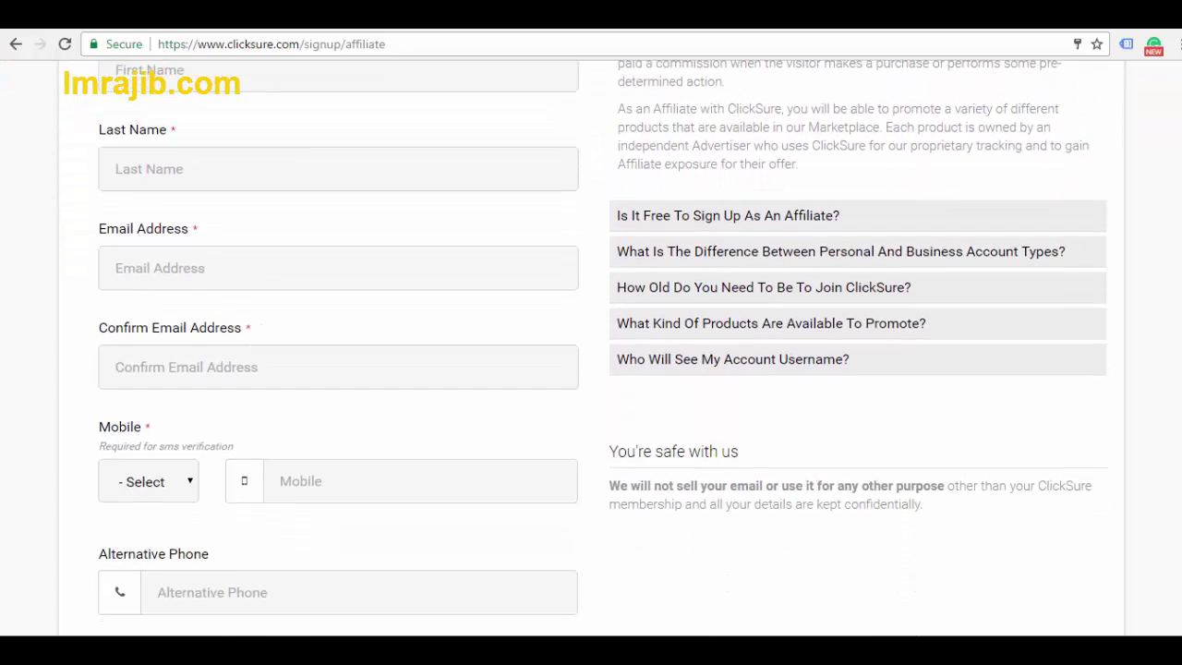
{"action": "scroll", "coordinate": [591, 369], "scroll_direction": "down", "scroll_amount": 1}
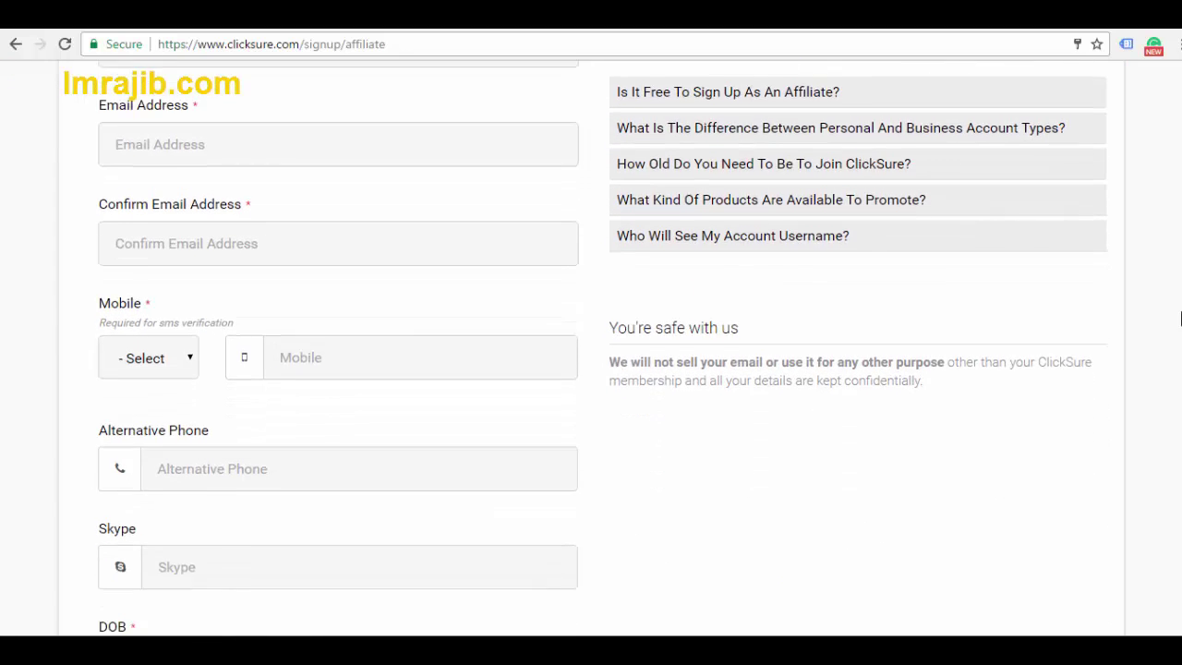
{"action": "scroll", "coordinate": [591, 369], "scroll_direction": "up", "scroll_amount": 5}
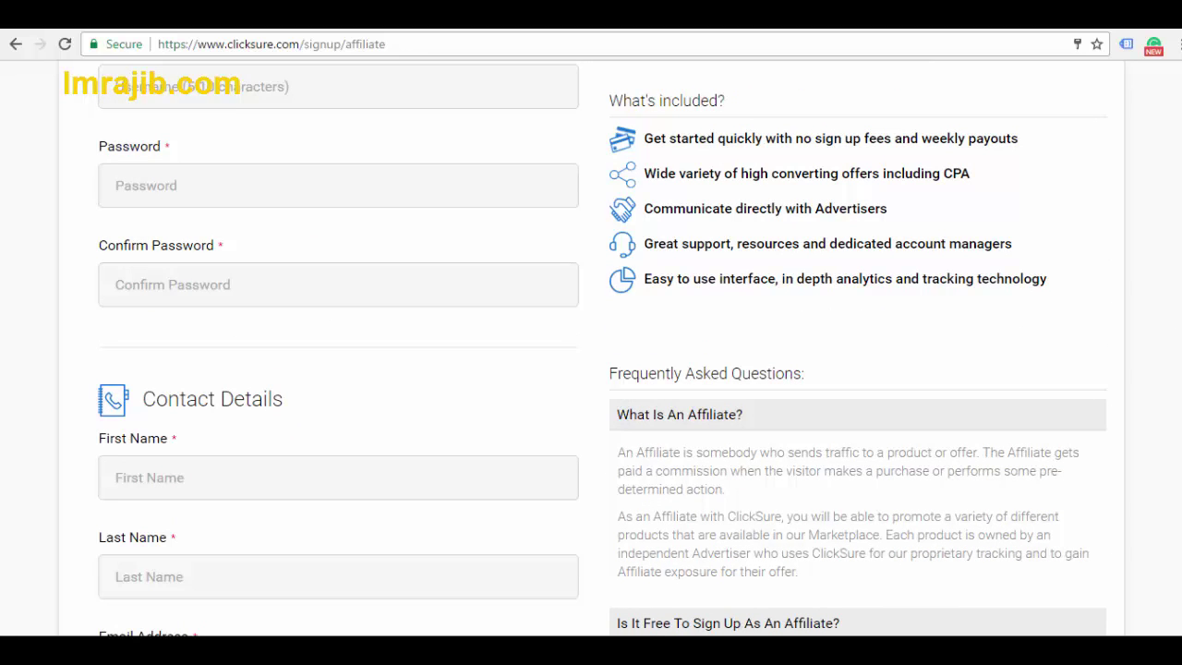
{"action": "scroll", "coordinate": [591, 369], "scroll_direction": "up", "scroll_amount": 4}
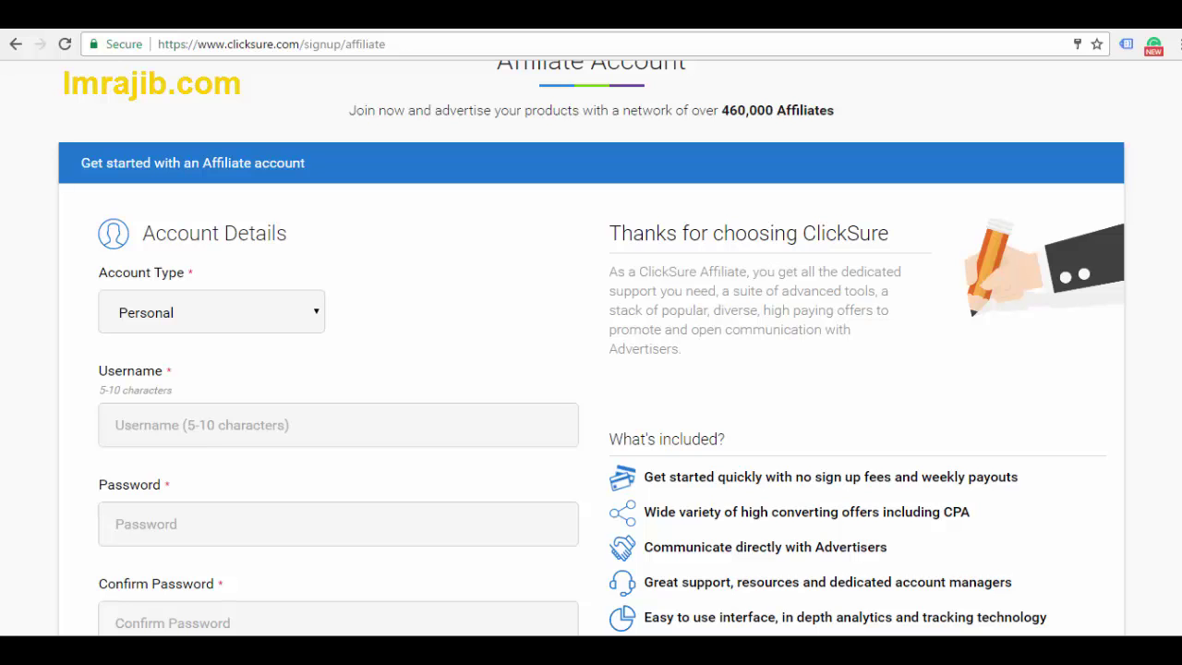
{"action": "scroll", "coordinate": [591, 345], "scroll_direction": "down", "scroll_amount": 1}
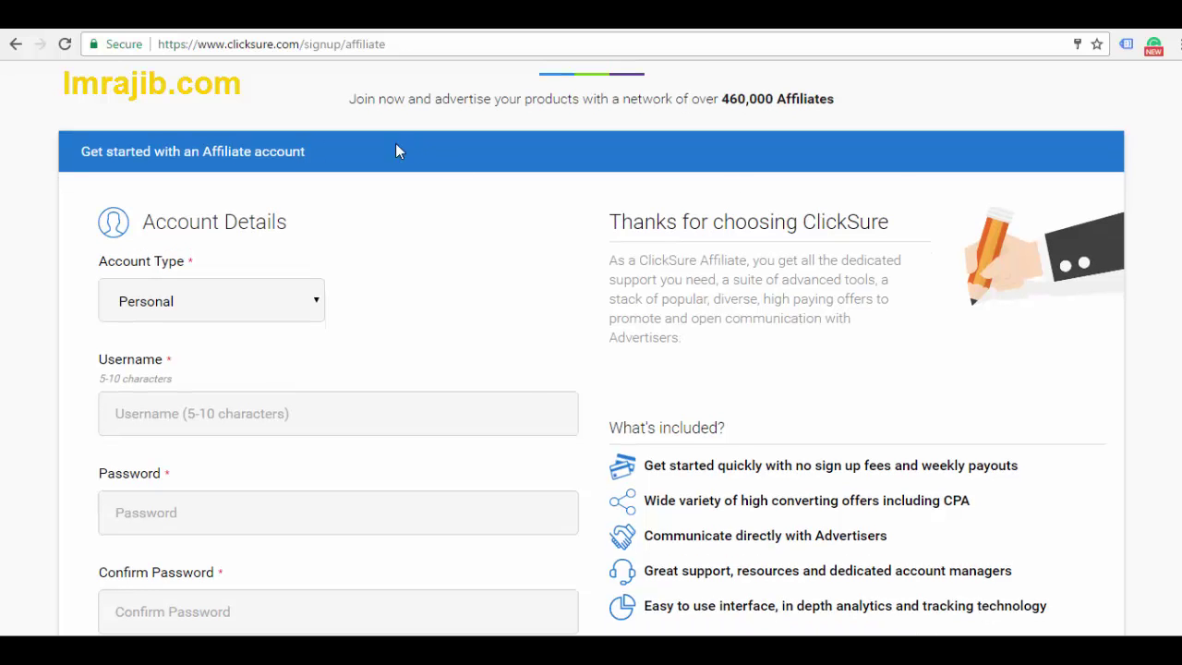
Keep the Account Type dropdown set to Personal
{"action": "left_click", "coordinate": [242, 300]}
{"action": "left_click", "coordinate": [192, 345]}
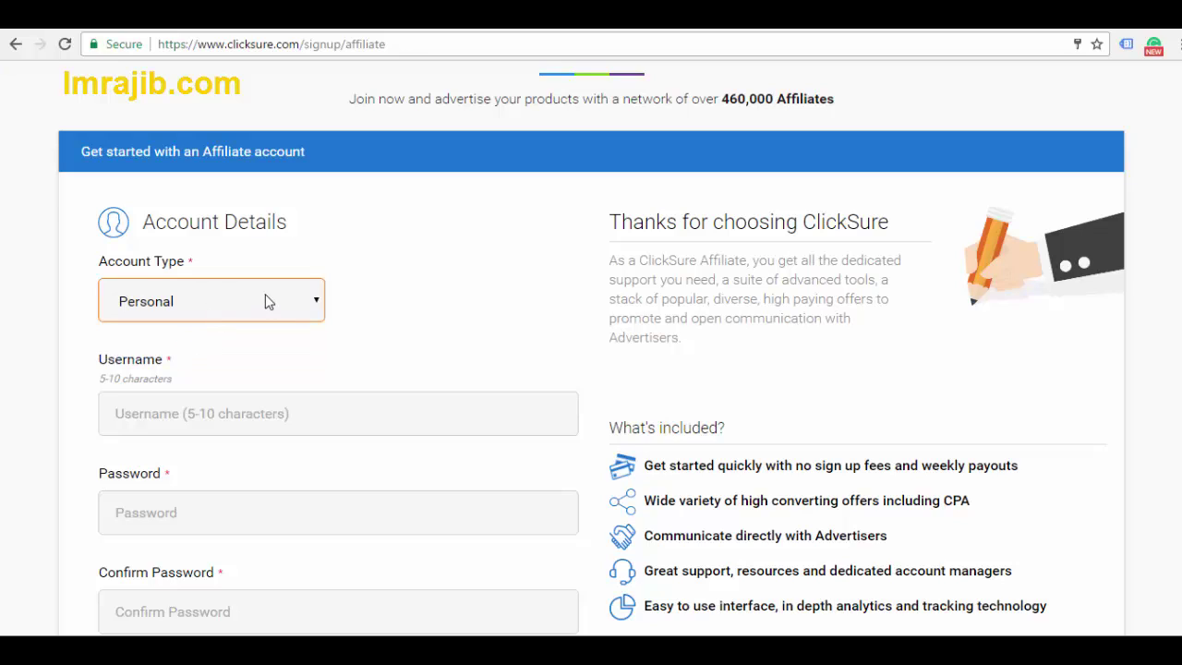
{"action": "scroll", "coordinate": [591, 351], "scroll_direction": "up", "scroll_amount": 1}
{"action": "scroll", "coordinate": [591, 351], "scroll_direction": "down", "scroll_amount": 2}
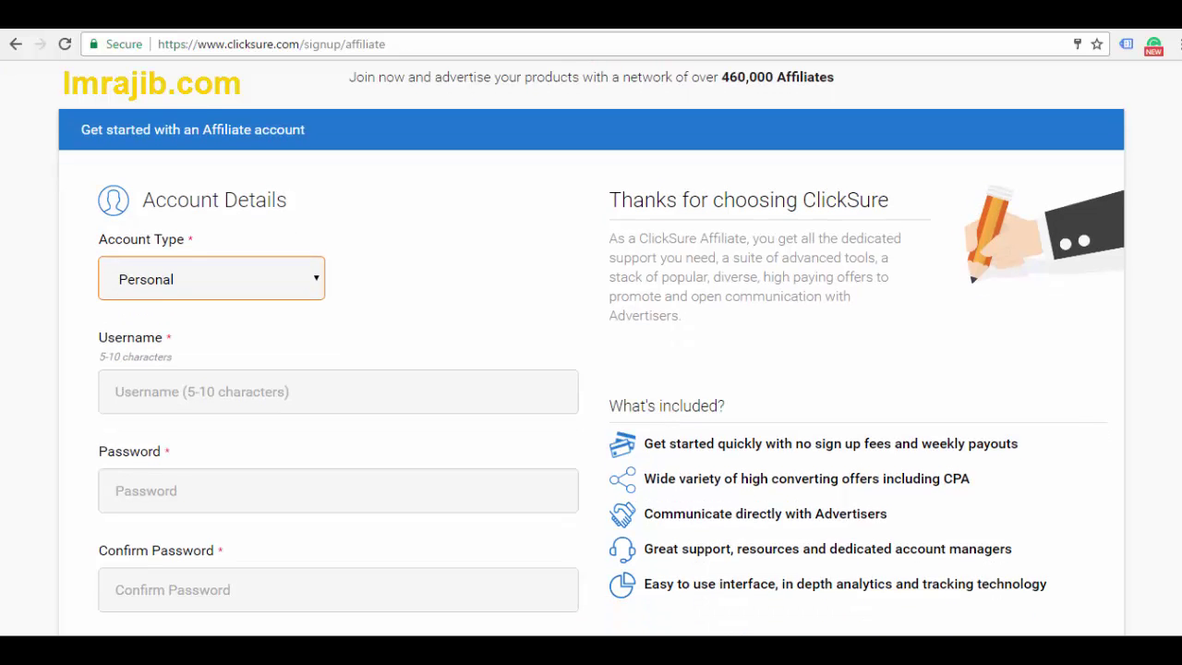
{"action": "scroll", "coordinate": [591, 351], "scroll_direction": "down", "scroll_amount": 5}
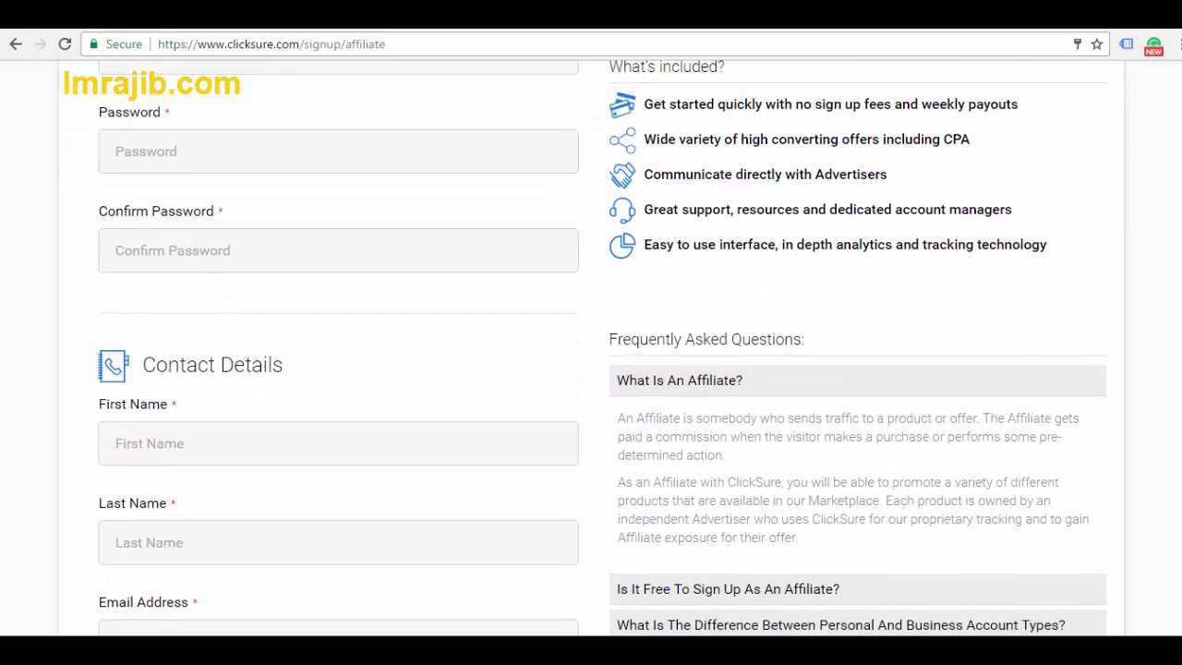
{"action": "scroll", "coordinate": [1174, 273], "scroll_direction": "down", "scroll_amount": 4}
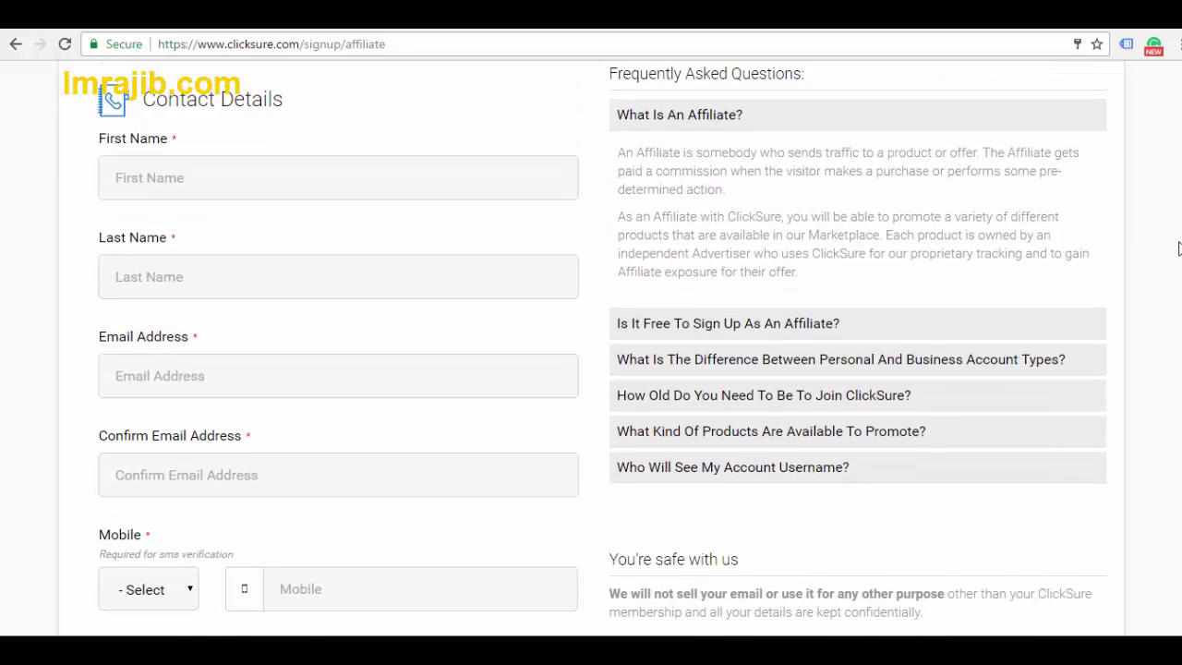
{"action": "scroll", "coordinate": [1175, 274], "scroll_direction": "down", "scroll_amount": 1}
Choose (+880) Bangladesh as the mobile country code, then move into the Mobile field
{"action": "left_click", "coordinate": [156, 317]}
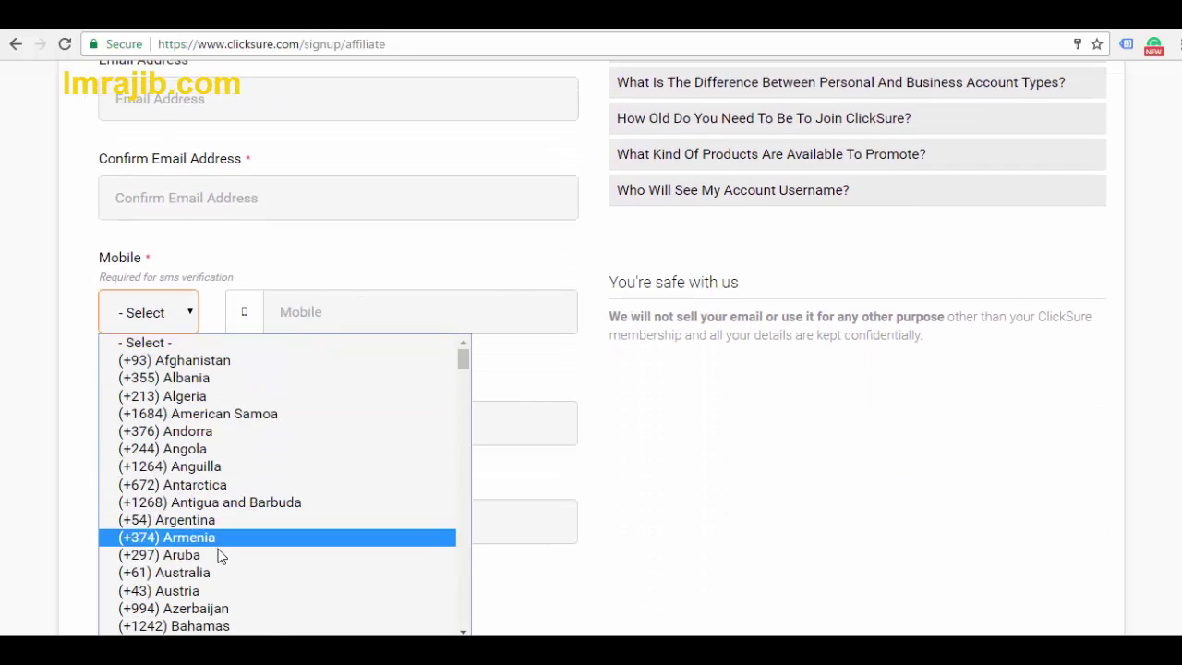
{"action": "left_click_drag", "start_coordinate": [463, 369], "coordinate": [443, 388]}
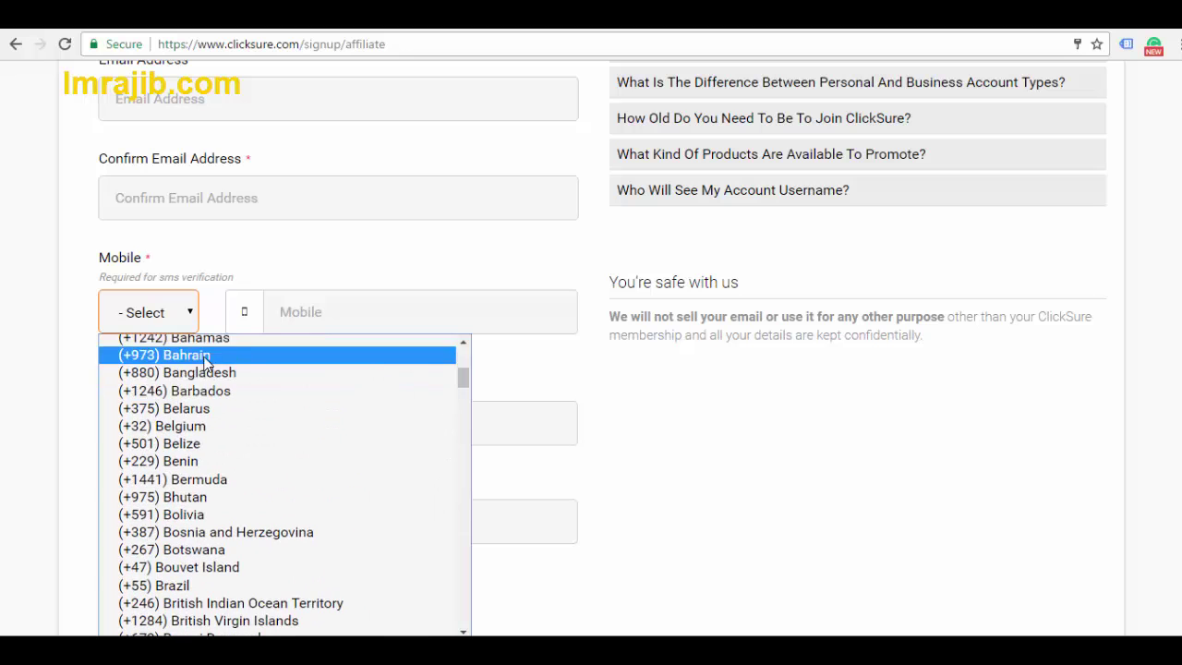
{"action": "left_click", "coordinate": [162, 372]}
{"action": "left_click", "coordinate": [309, 314]}
{"action": "scroll", "coordinate": [591, 351], "scroll_direction": "down", "scroll_amount": 2}
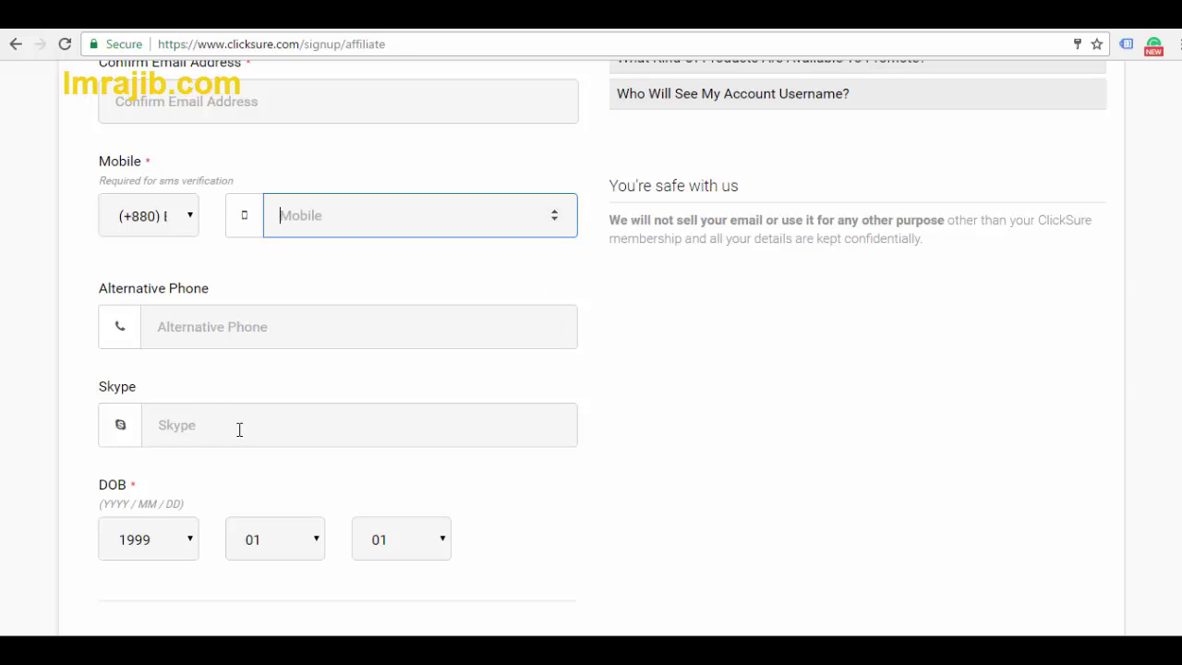
Tick the I'm not a robot reCAPTCHA checkbox at the bottom of the sign-up form
{"action": "scroll", "coordinate": [950, 274], "scroll_direction": "down", "scroll_amount": 3}
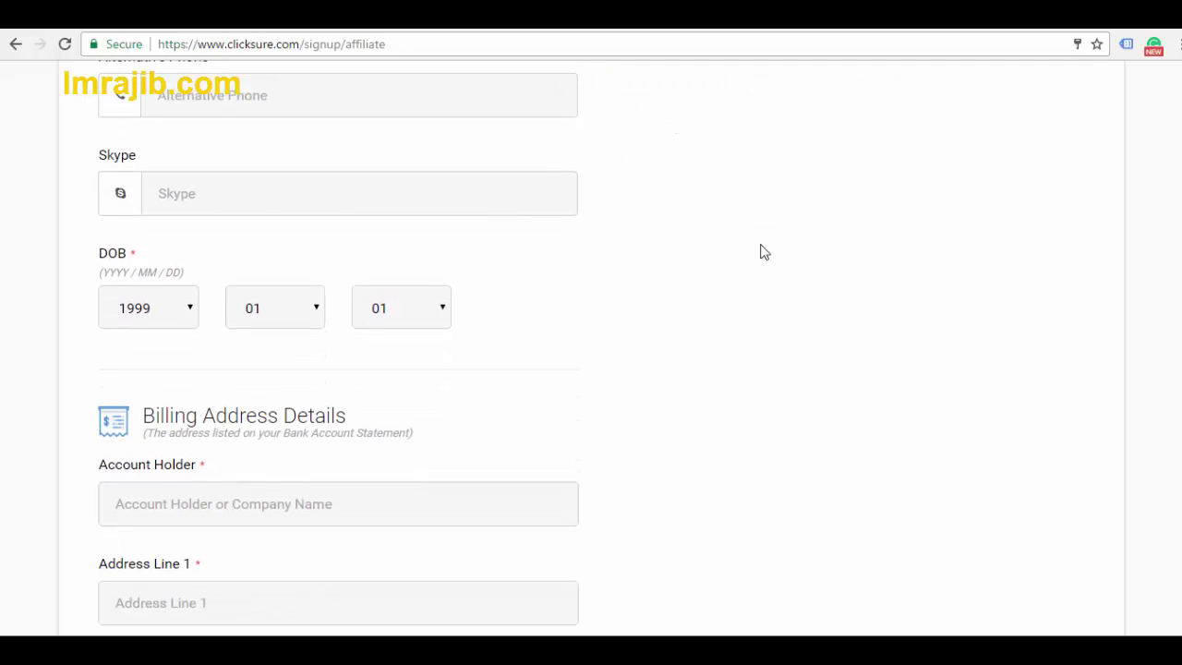
{"action": "left_click_drag", "start_coordinate": [110, 256], "coordinate": [126, 258]}
{"action": "scroll", "coordinate": [339, 349], "scroll_direction": "down", "scroll_amount": 2}
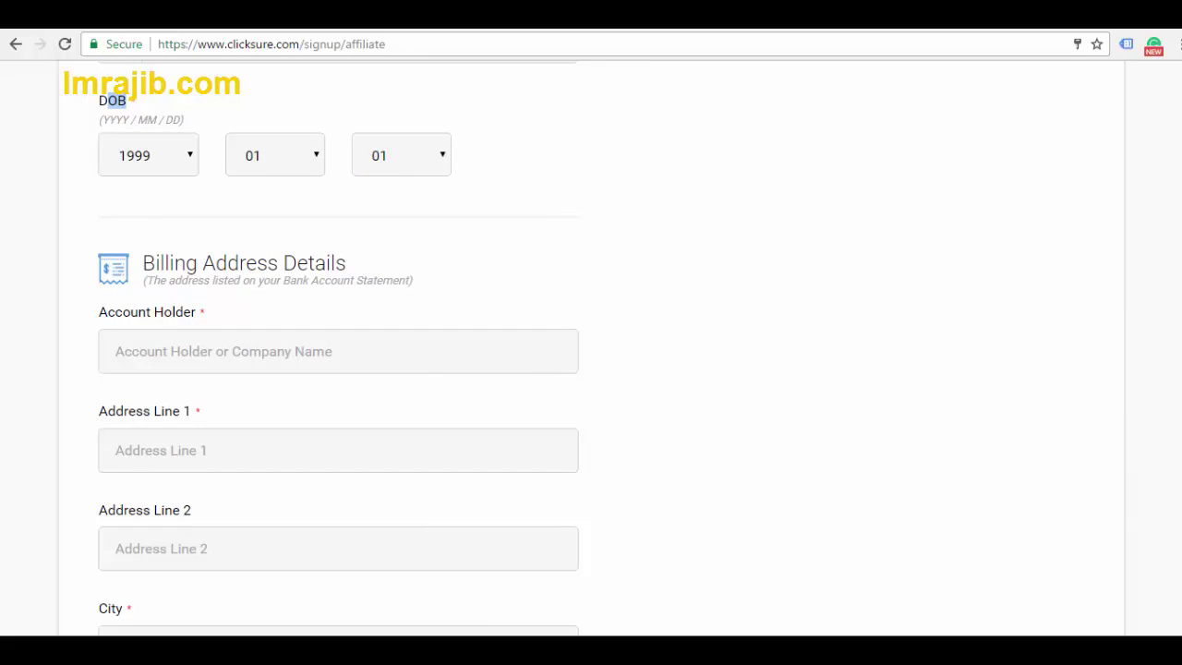
{"action": "scroll", "coordinate": [1175, 481], "scroll_direction": "down", "scroll_amount": 10}
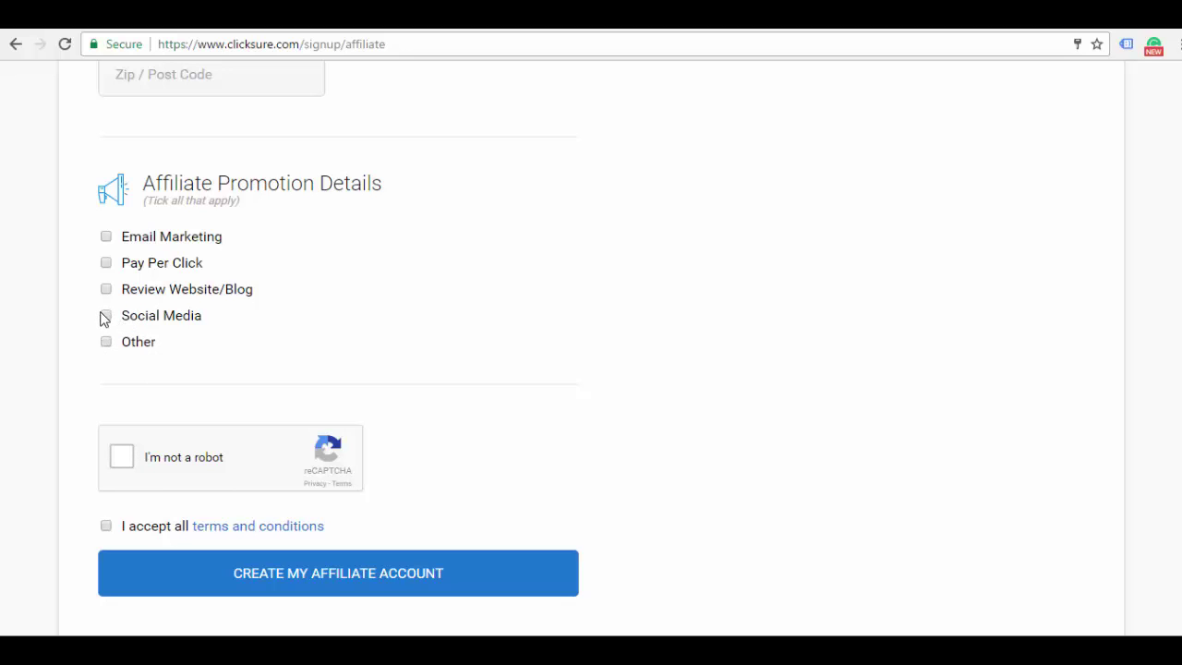
{"action": "left_click", "coordinate": [127, 464]}
{"action": "scroll", "coordinate": [591, 348], "scroll_direction": "up", "scroll_amount": 15}
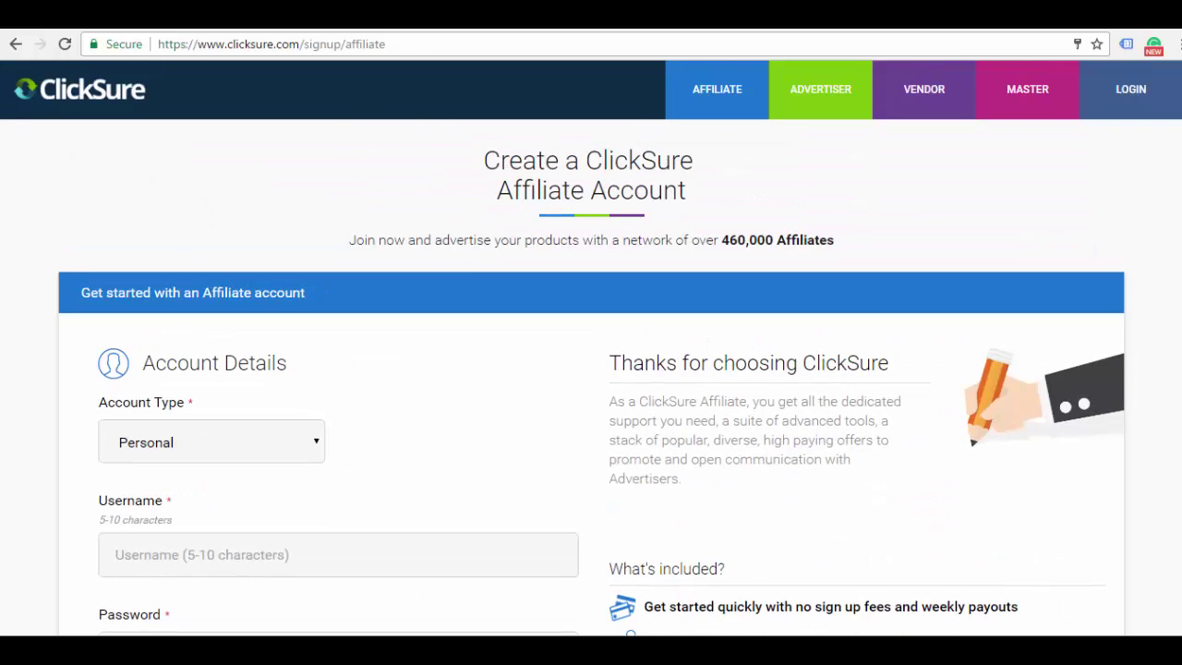
Log in as an affiliate with the saved credentials to reach the February 2017 Launch Calendar
{"action": "left_click", "coordinate": [1146, 112]}
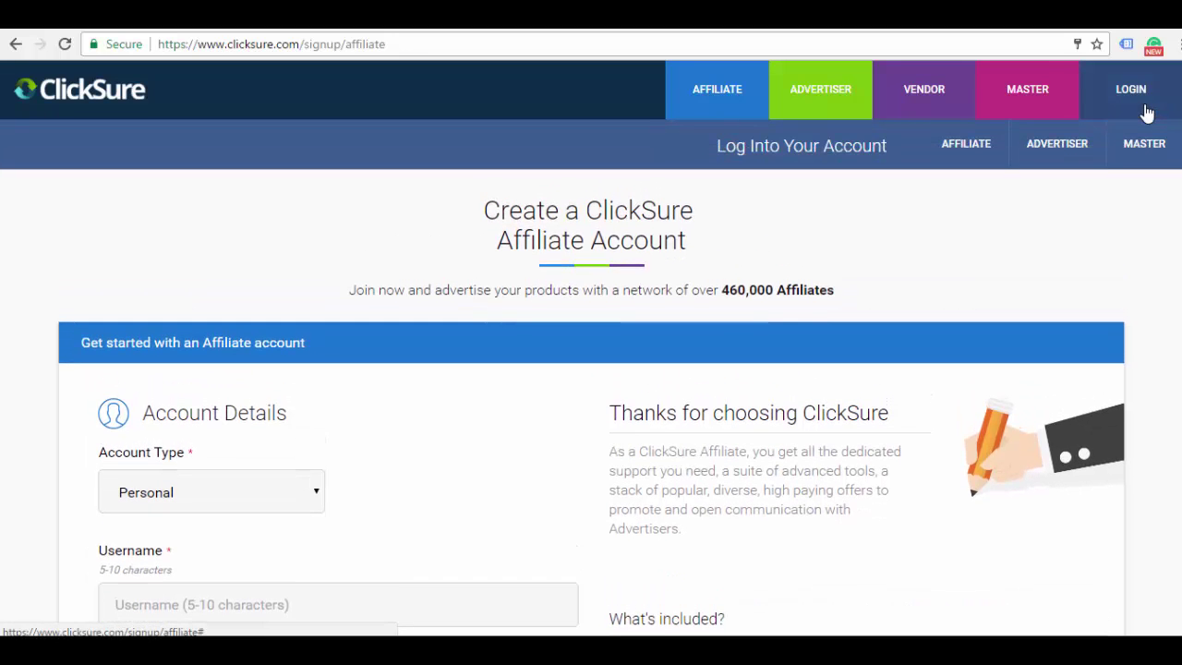
{"action": "left_click", "coordinate": [958, 153]}
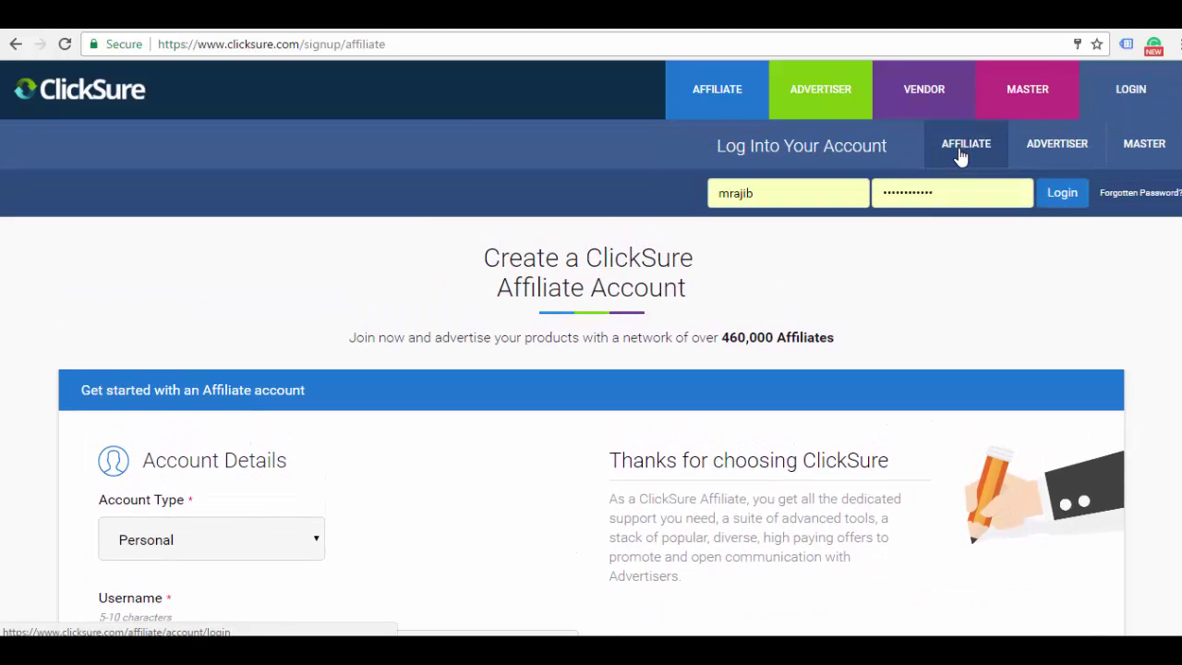
{"action": "left_click", "coordinate": [1064, 198]}
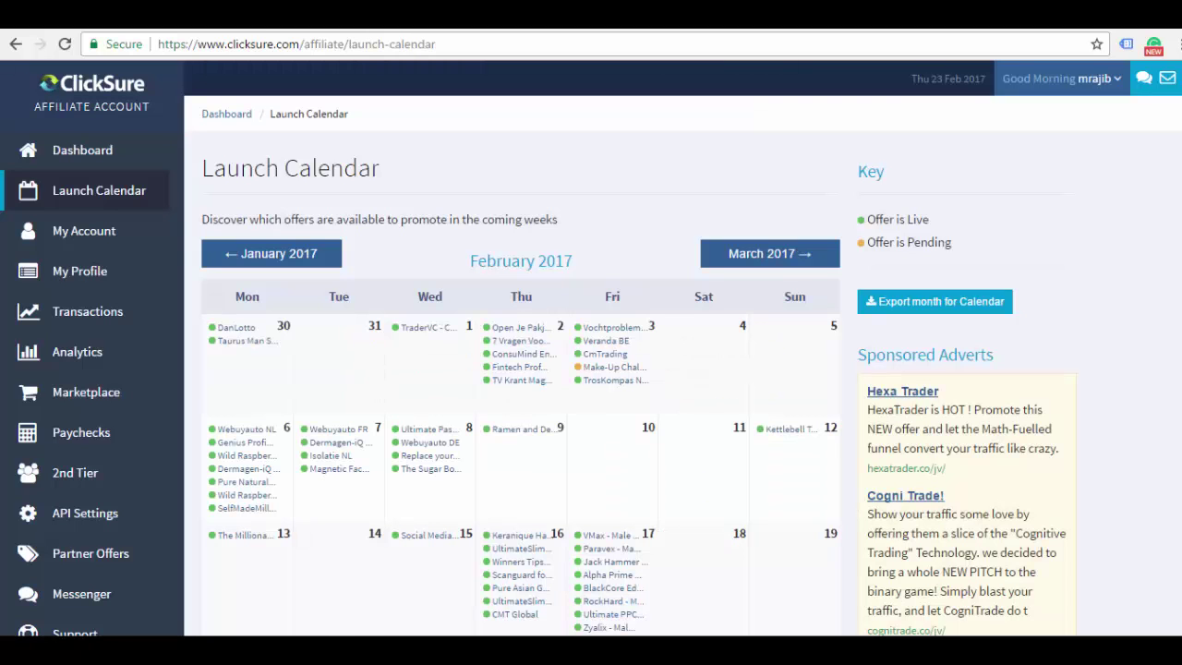
{"action": "scroll", "coordinate": [351, 237], "scroll_direction": "down", "scroll_amount": 1}
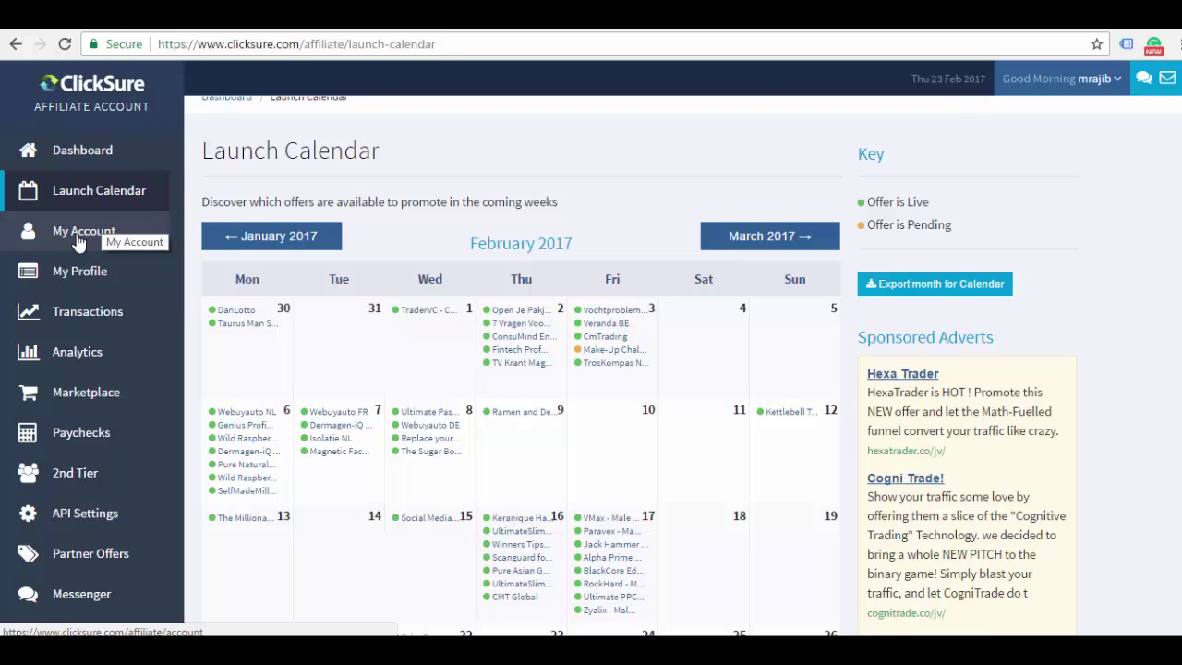
{"action": "left_click", "coordinate": [79, 240]}
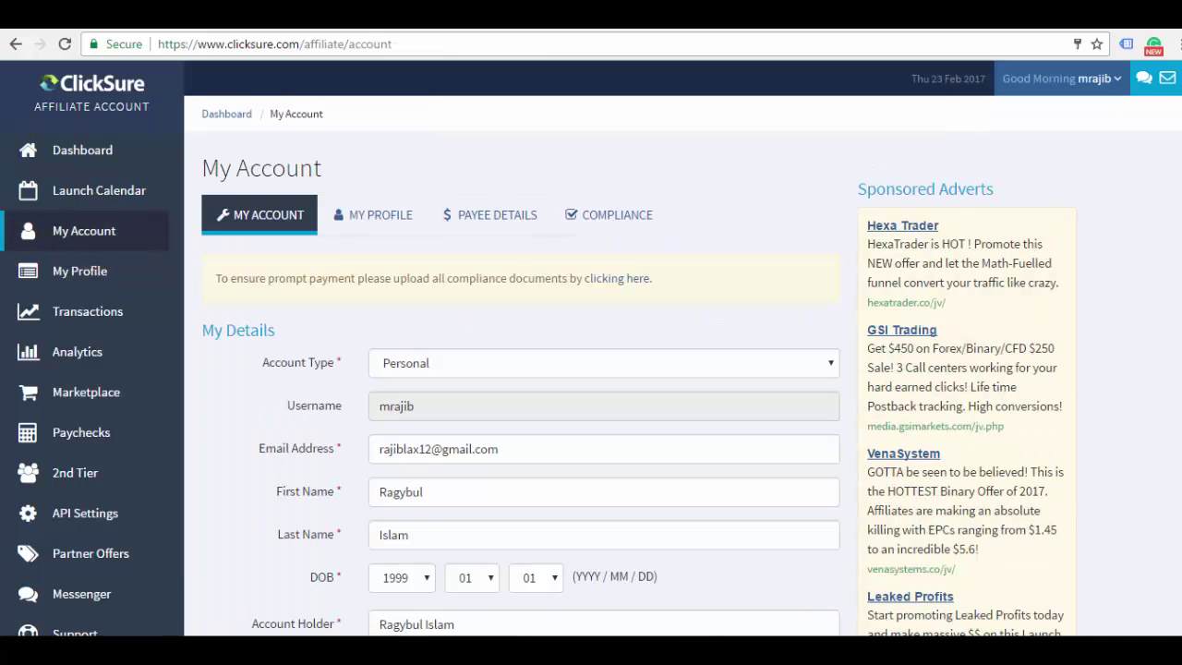
{"action": "scroll", "coordinate": [591, 369], "scroll_direction": "down", "scroll_amount": 10}
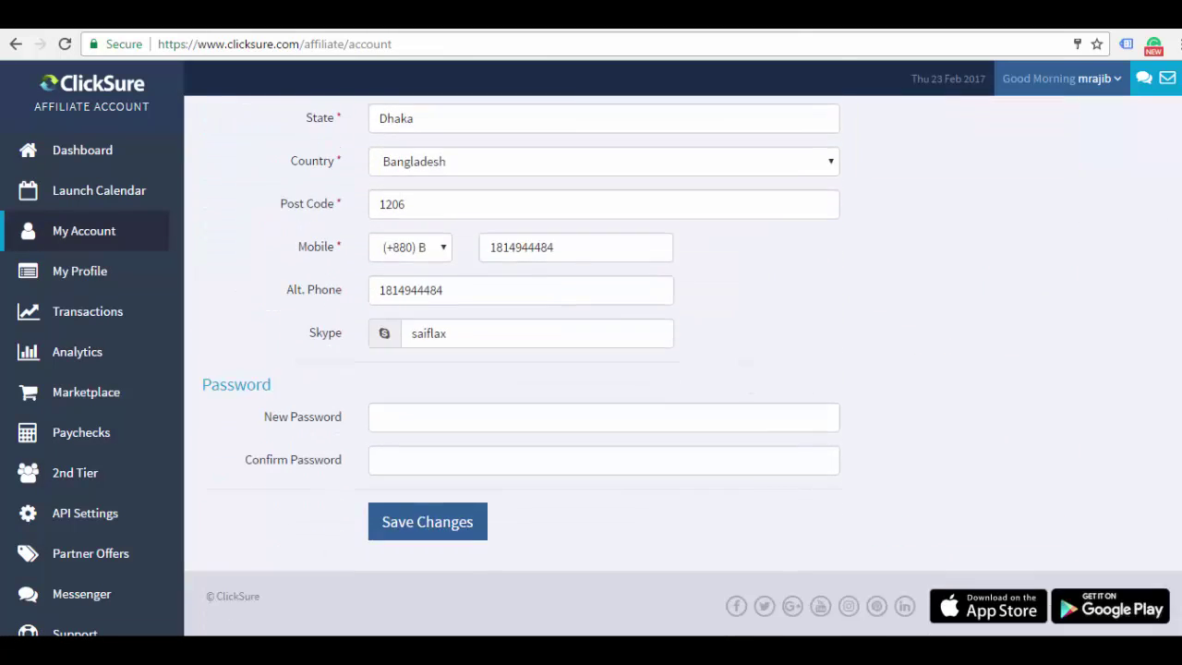
{"action": "scroll", "coordinate": [591, 369], "scroll_direction": "up", "scroll_amount": 10}
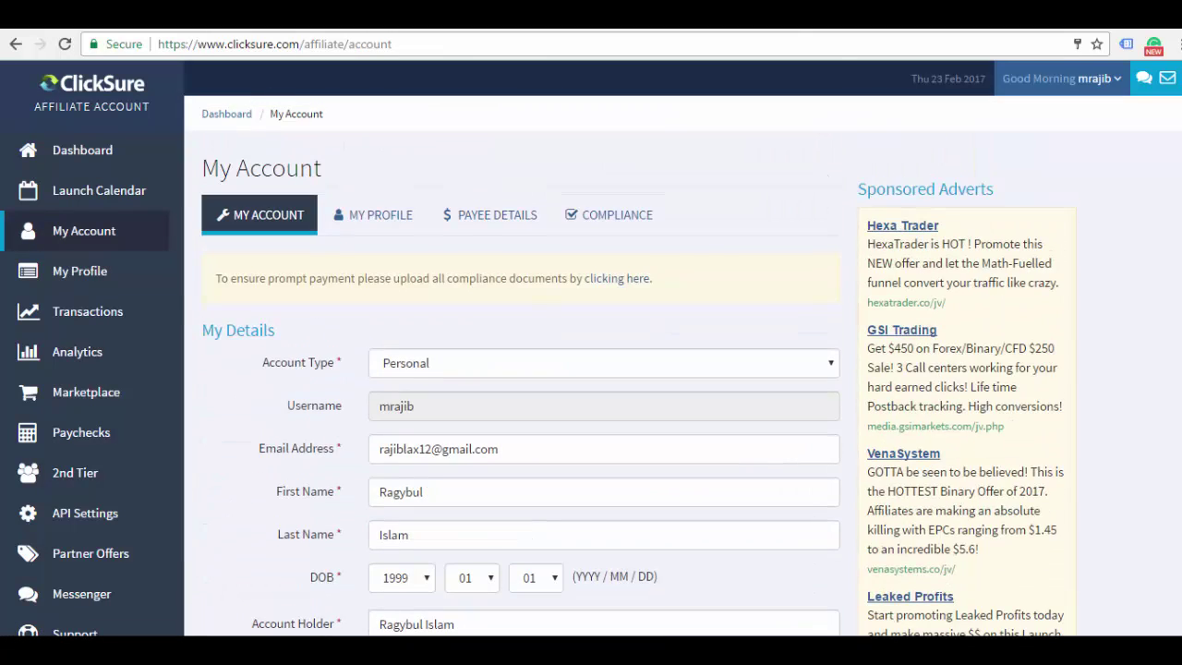
{"action": "left_click", "coordinate": [505, 221]}
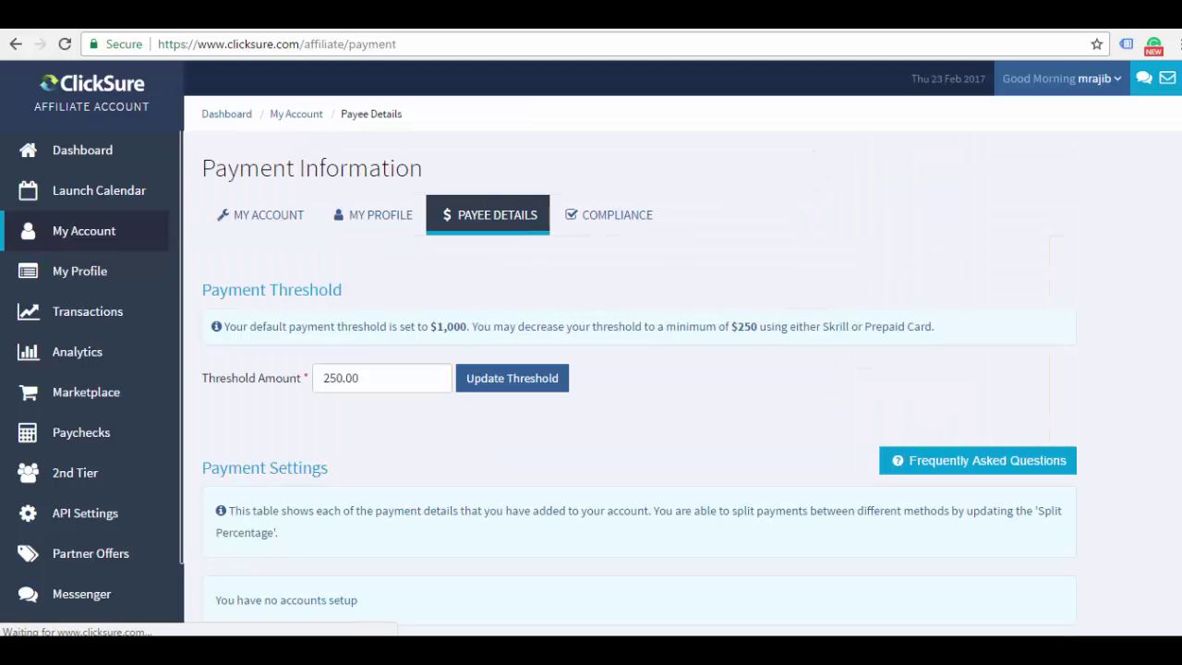
{"action": "scroll", "coordinate": [638, 369], "scroll_direction": "down", "scroll_amount": 1}
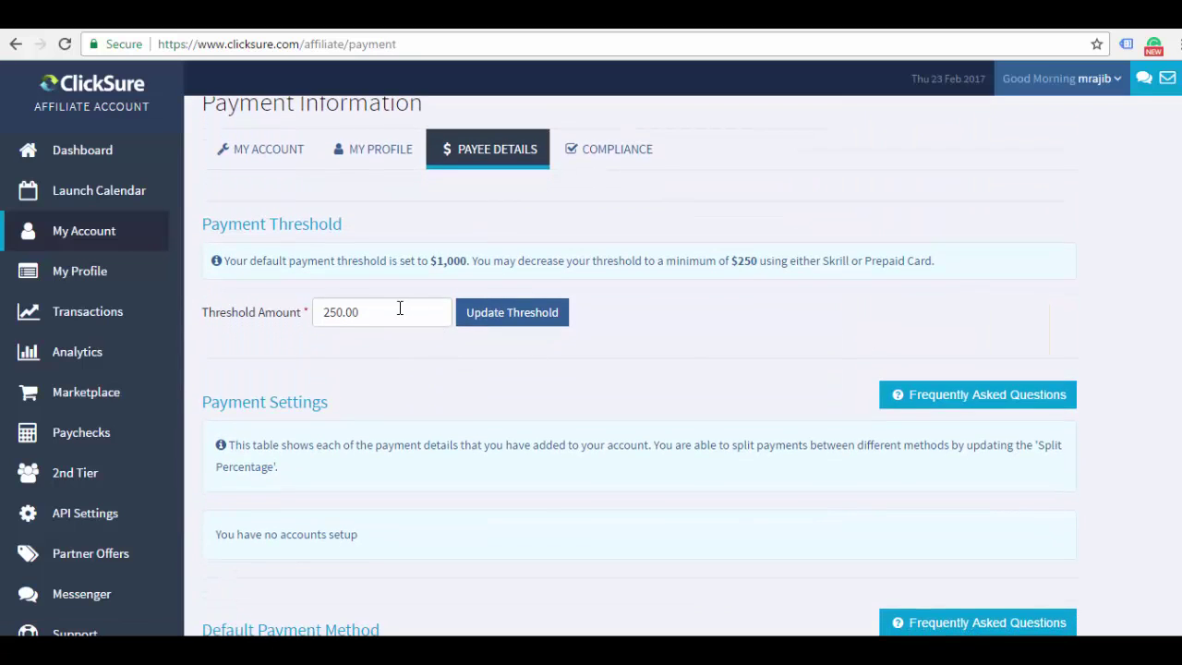
{"action": "left_click_drag", "start_coordinate": [319, 313], "coordinate": [378, 325]}
{"action": "left_click", "coordinate": [738, 339]}
{"action": "left_click_drag", "start_coordinate": [736, 260], "coordinate": [755, 261]}
{"action": "scroll", "coordinate": [638, 370], "scroll_direction": "down", "scroll_amount": 4}
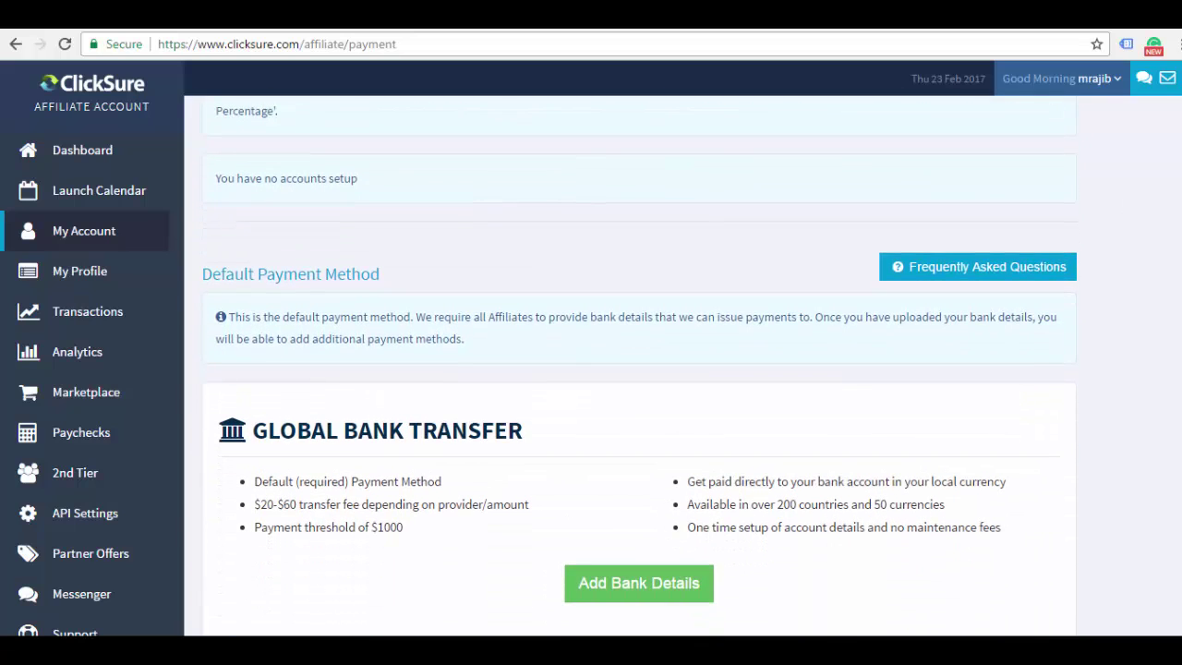
{"action": "scroll", "coordinate": [637, 369], "scroll_direction": "down", "scroll_amount": 3}
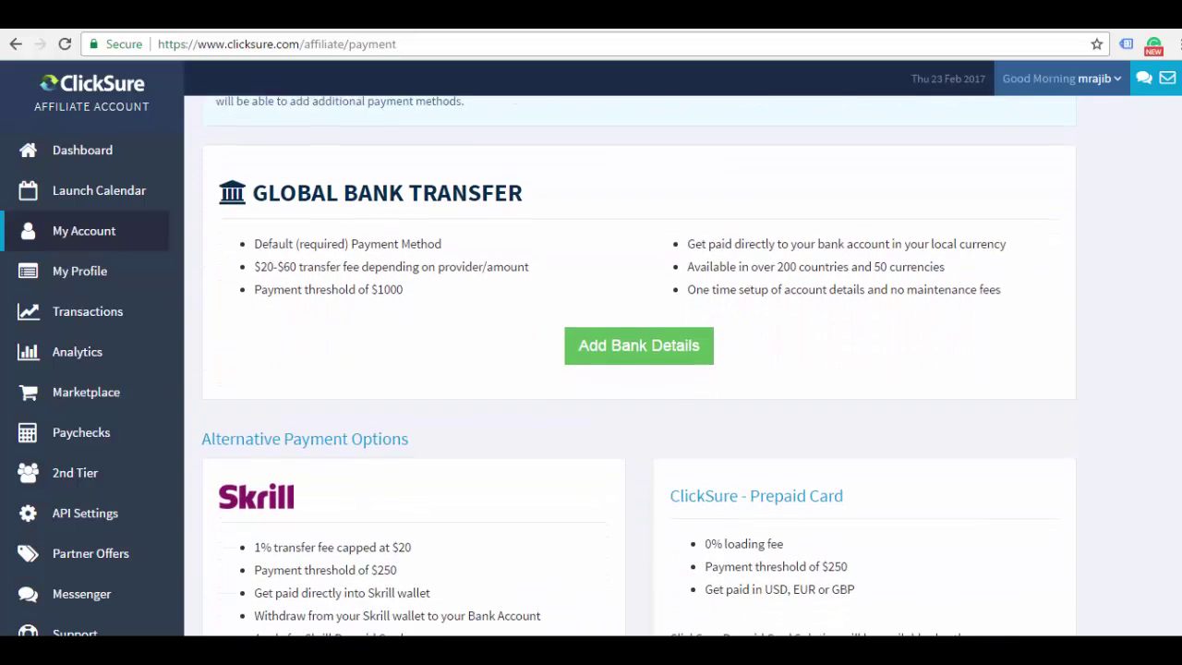
{"action": "scroll", "coordinate": [637, 370], "scroll_direction": "down", "scroll_amount": 2}
{"action": "scroll", "coordinate": [637, 369], "scroll_direction": "up", "scroll_amount": 3}
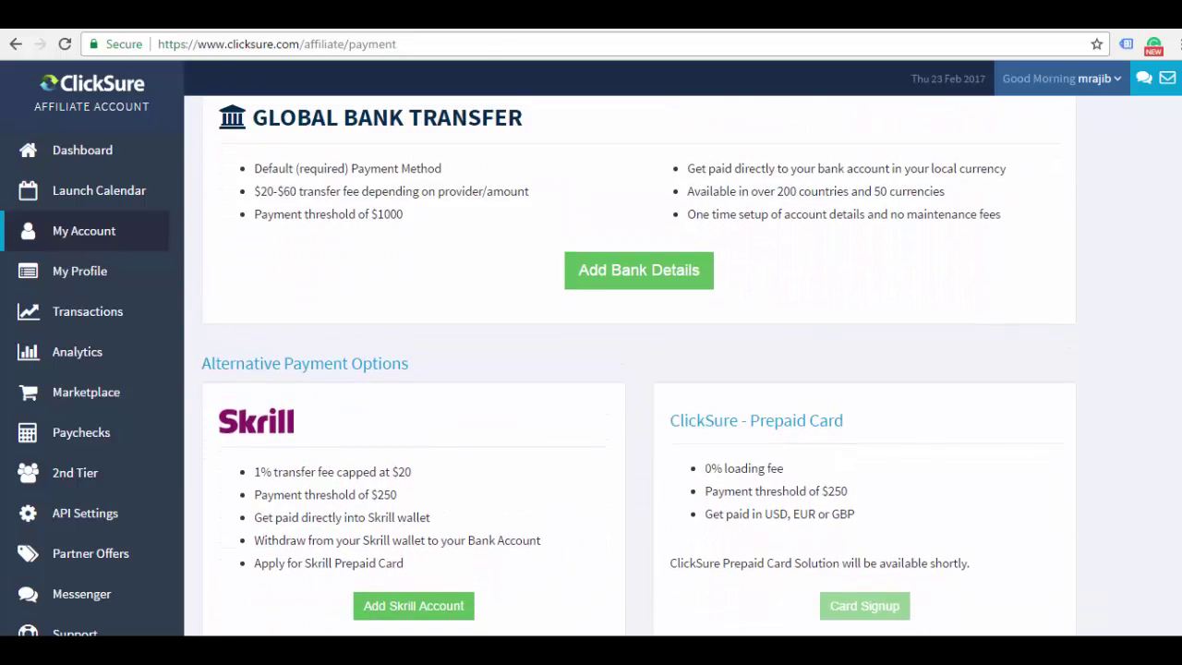
{"action": "scroll", "coordinate": [342, 366], "scroll_direction": "down", "scroll_amount": 2}
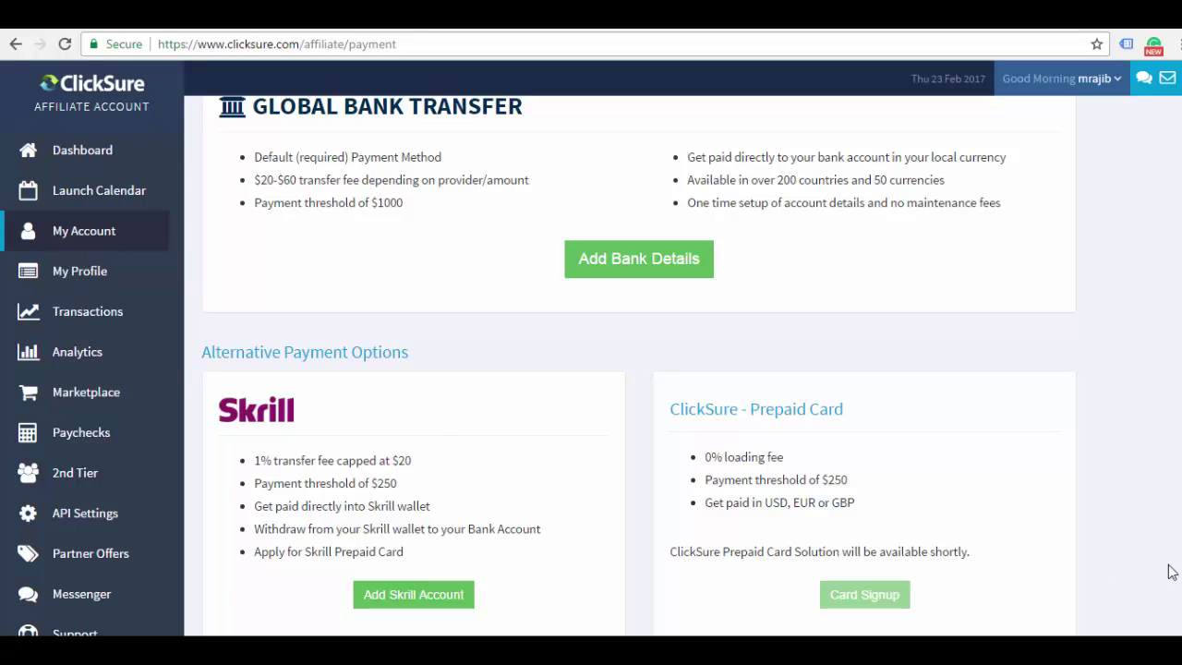
{"action": "scroll", "coordinate": [638, 365], "scroll_direction": "down", "scroll_amount": 2}
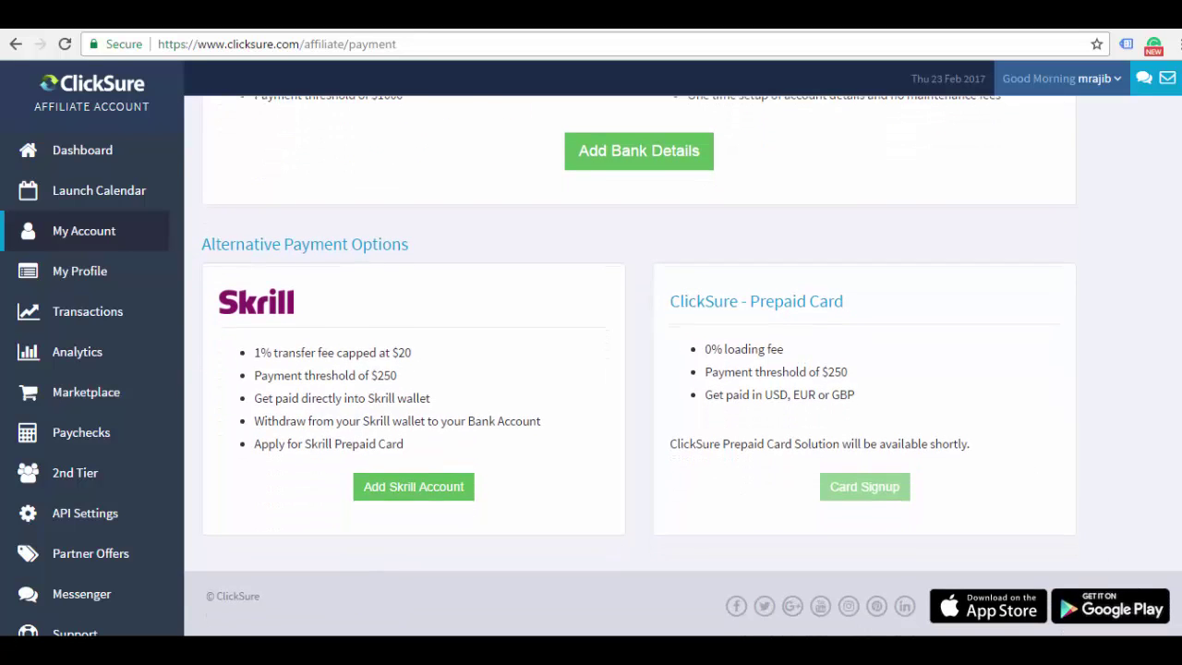
{"action": "scroll", "coordinate": [684, 367], "scroll_direction": "up", "scroll_amount": 1}
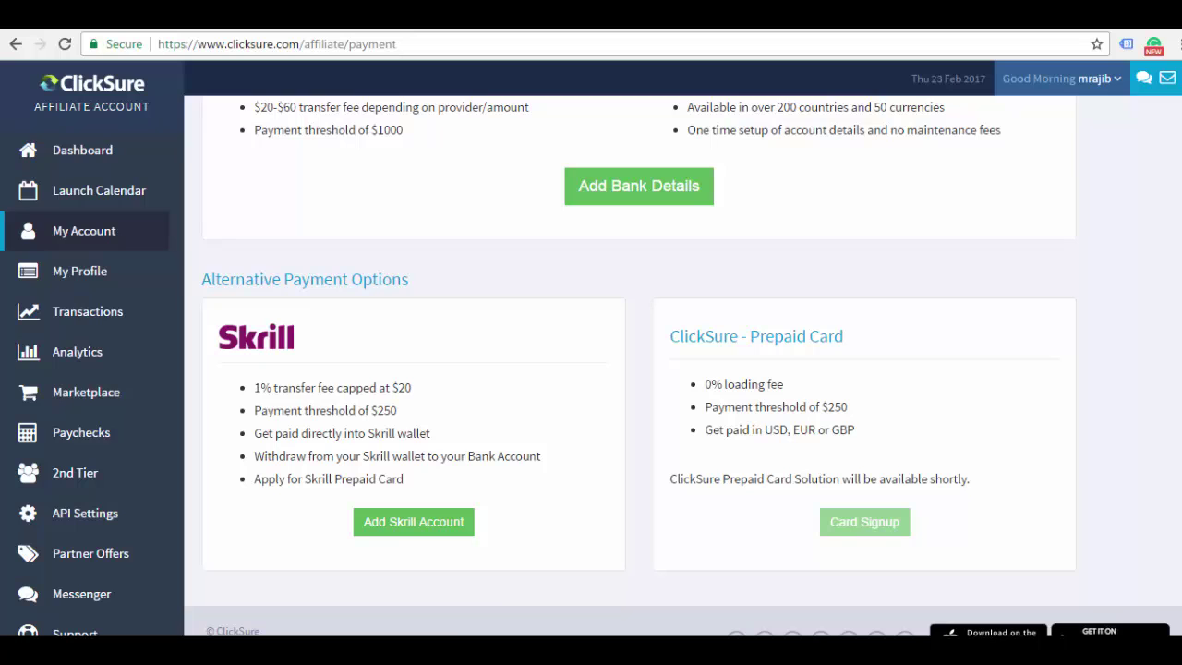
{"action": "scroll", "coordinate": [682, 368], "scroll_direction": "down", "scroll_amount": 1}
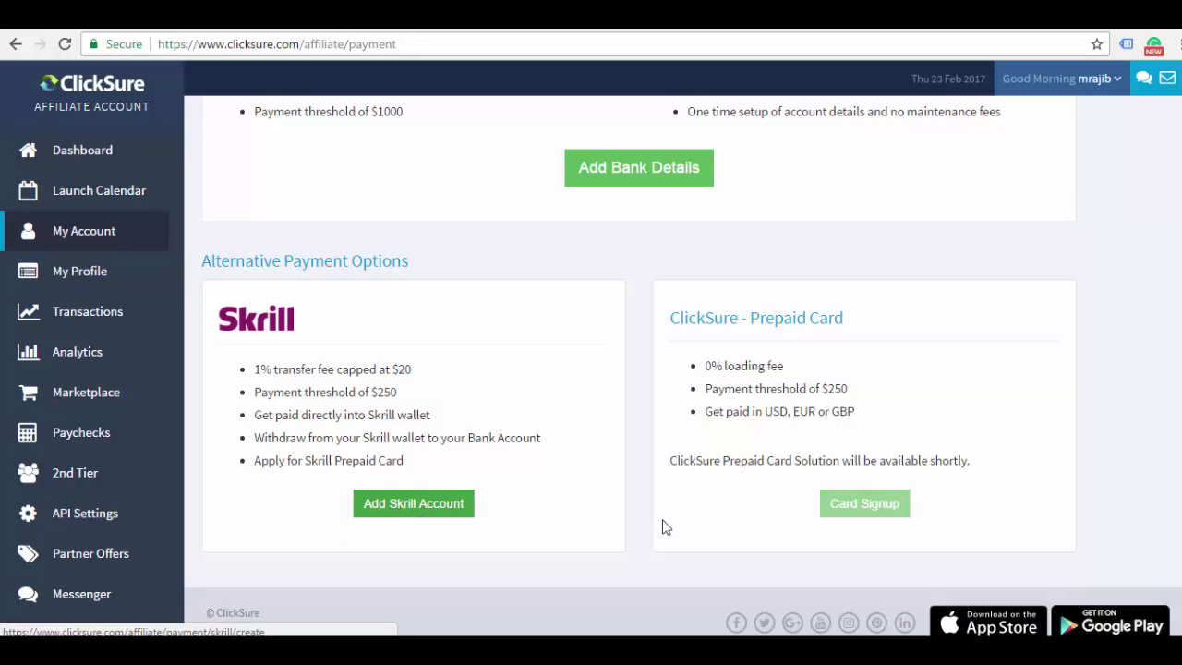
{"action": "scroll", "coordinate": [527, 527], "scroll_direction": "up", "scroll_amount": 5}
{"action": "scroll", "coordinate": [528, 528], "scroll_direction": "up", "scroll_amount": 4}
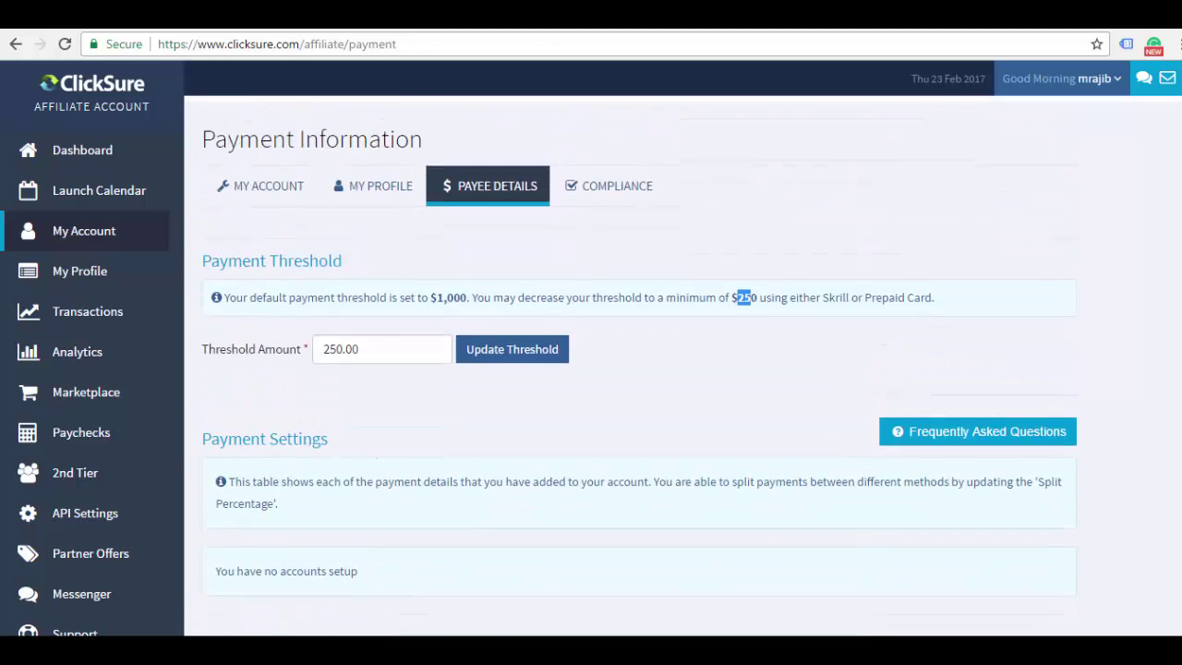
{"action": "scroll", "coordinate": [1174, 359], "scroll_direction": "down", "scroll_amount": 7}
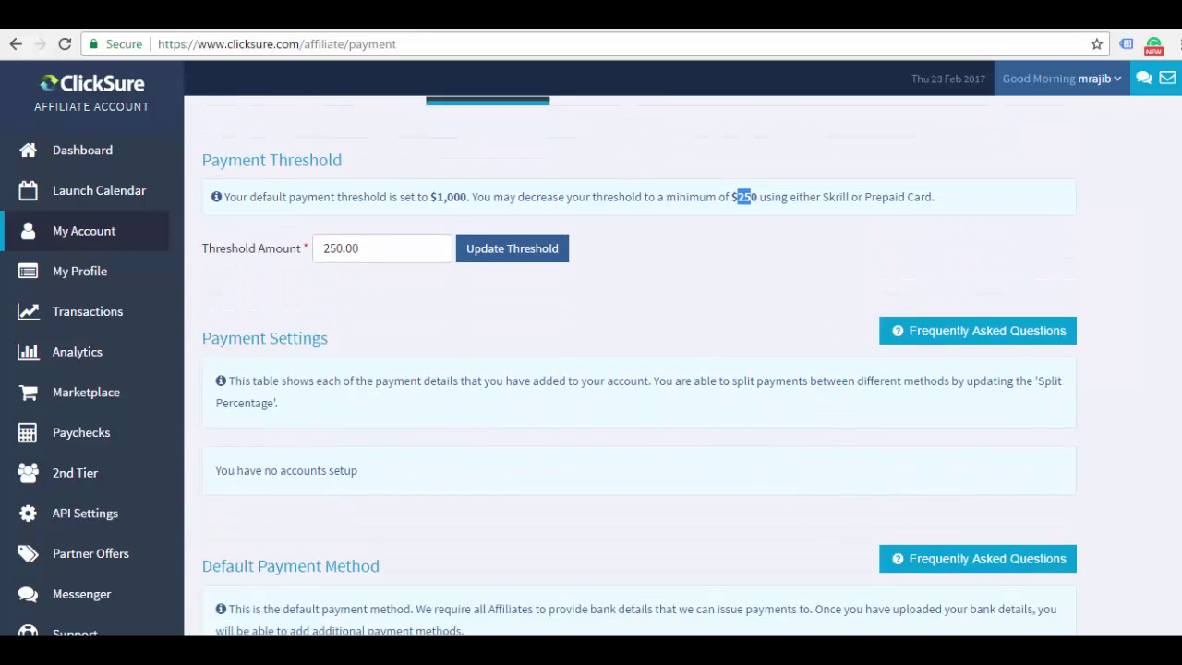
{"action": "scroll", "coordinate": [1159, 480], "scroll_direction": "down", "scroll_amount": 1}
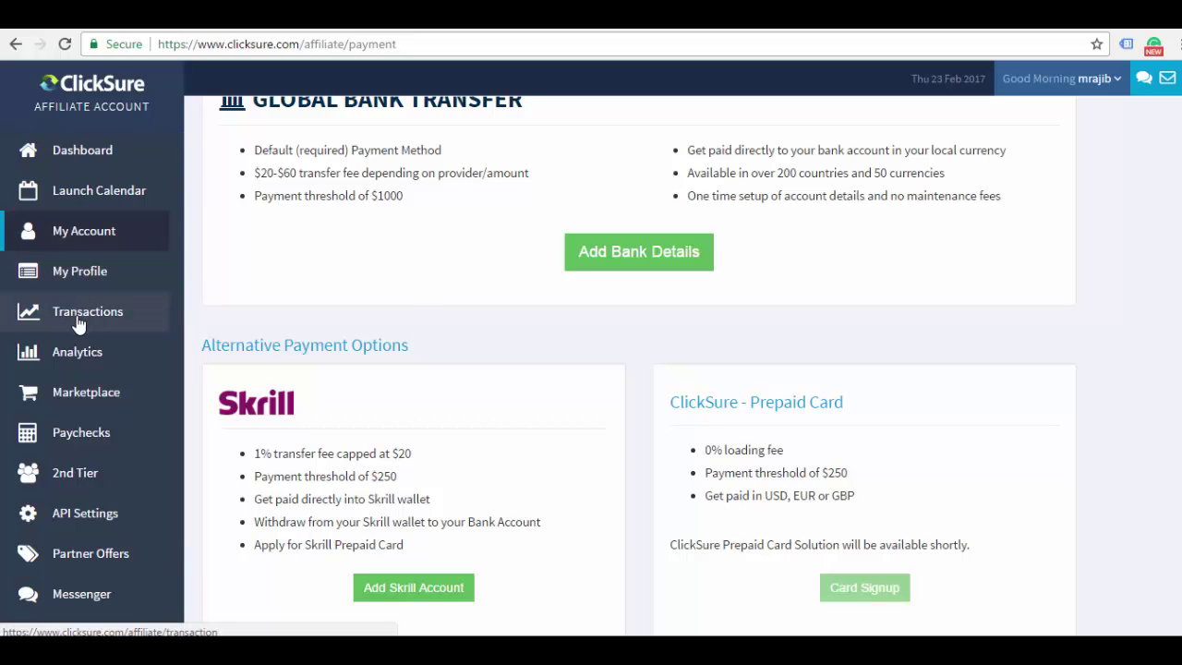
Go to the Marketplace and browse Top Marketplace Offers like DUBAI LIFESTYLE APP and 1K Daily Profit
{"action": "left_click", "coordinate": [77, 395]}
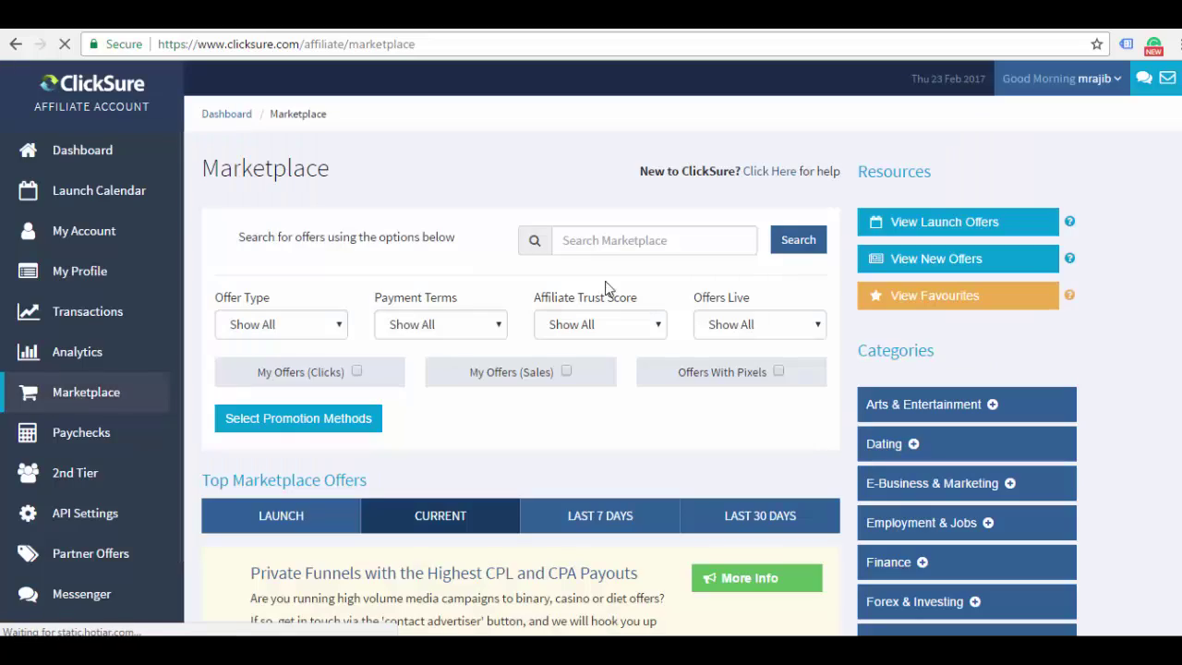
{"action": "scroll", "coordinate": [1161, 550], "scroll_direction": "down", "scroll_amount": 15}
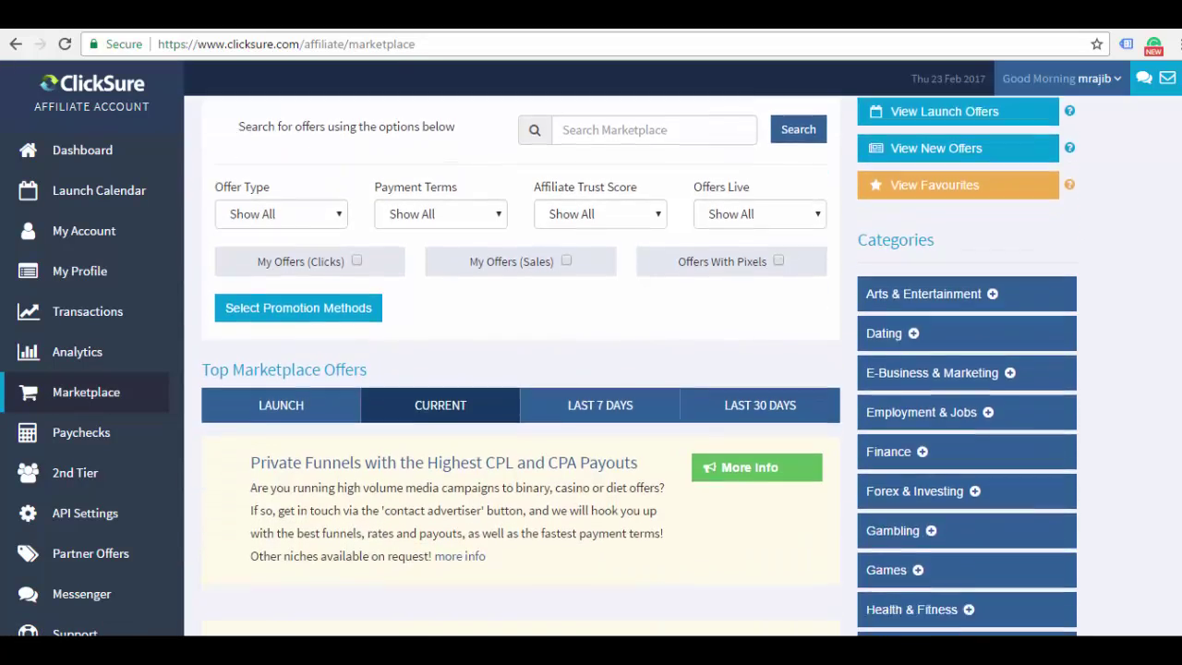
{"action": "scroll", "coordinate": [1161, 550], "scroll_direction": "up", "scroll_amount": 15}
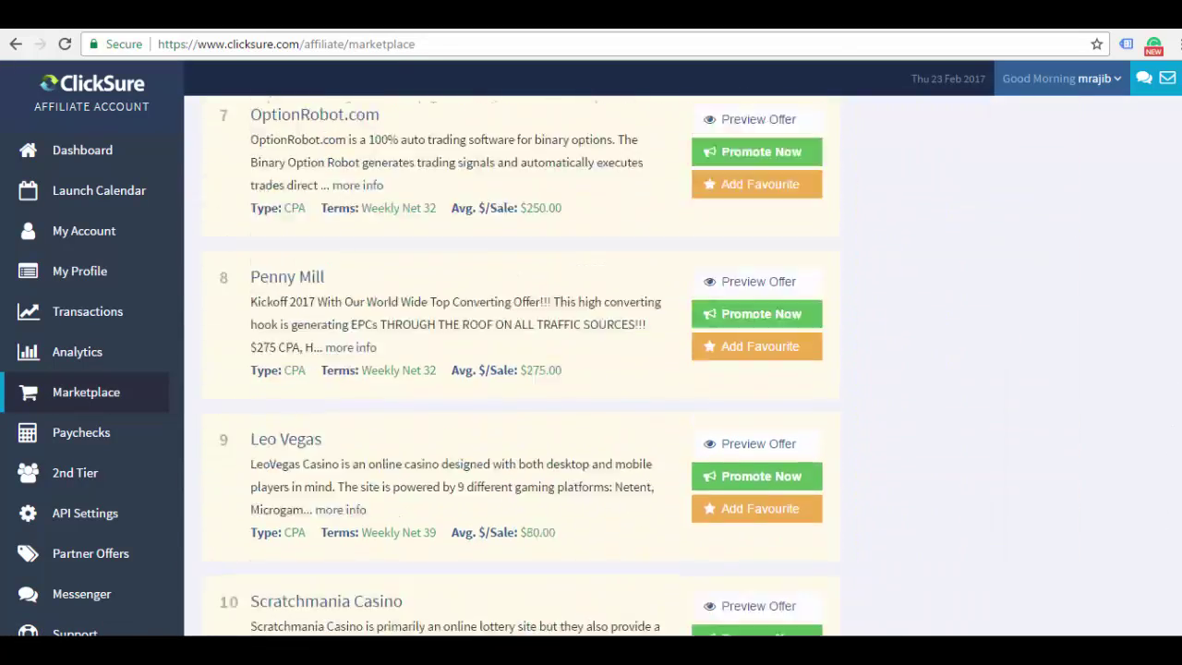
{"action": "scroll", "coordinate": [1162, 550], "scroll_direction": "up", "scroll_amount": 2}
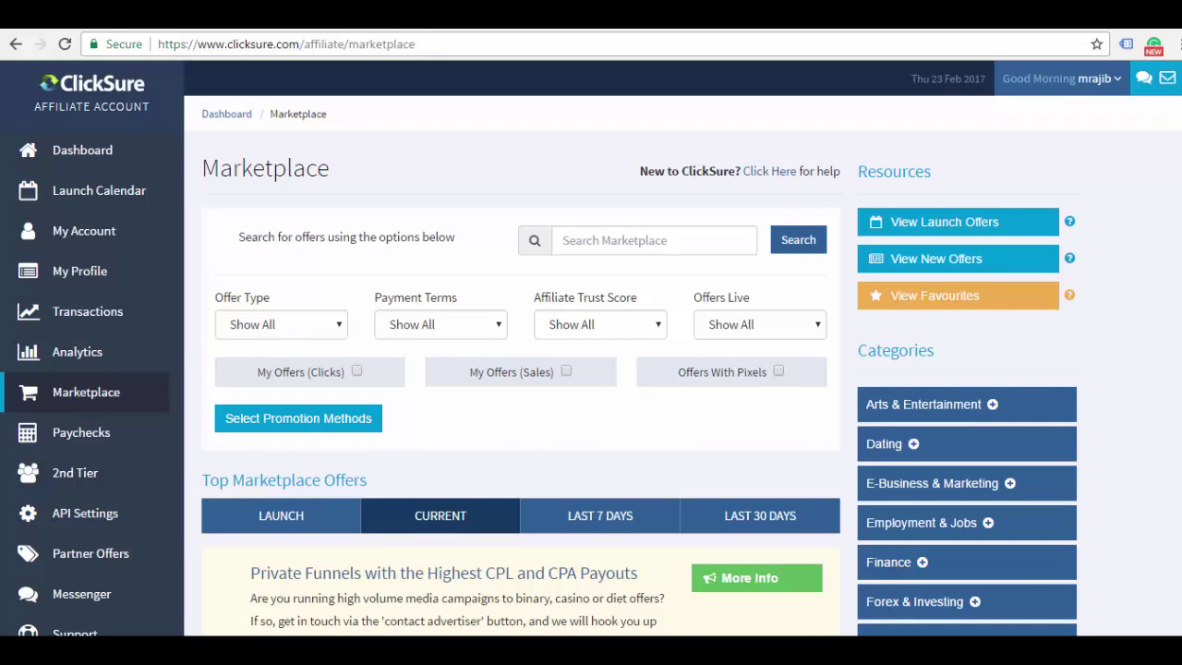
{"action": "scroll", "coordinate": [591, 370], "scroll_direction": "down", "scroll_amount": 3}
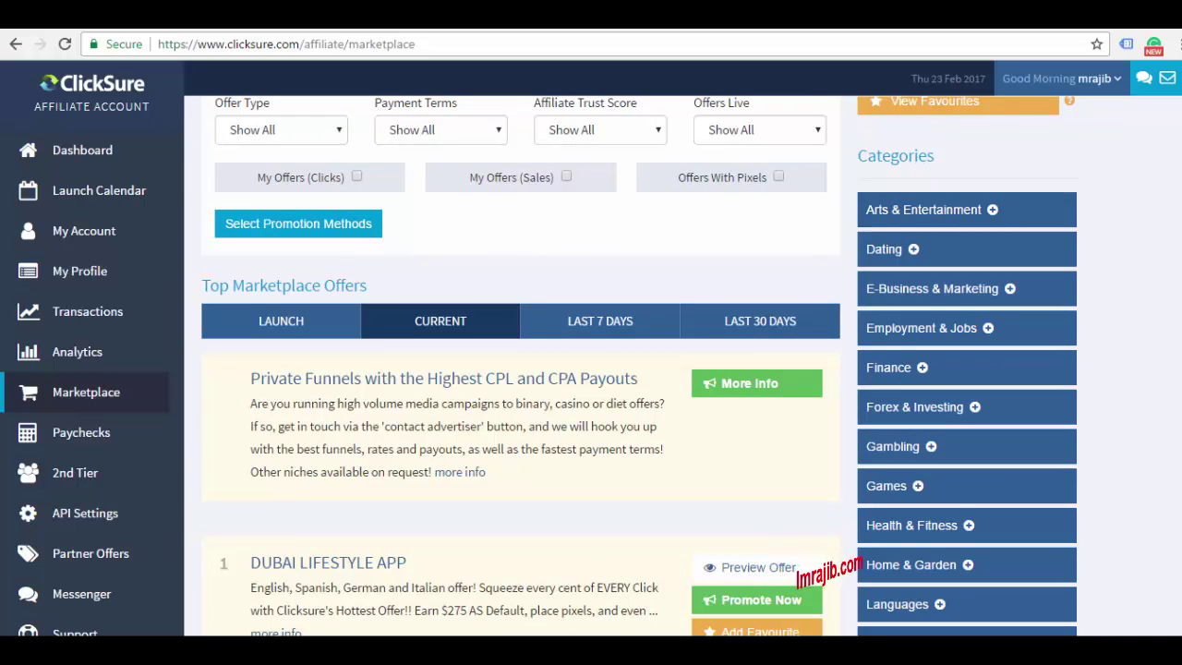
{"action": "scroll", "coordinate": [951, 170], "scroll_direction": "down", "scroll_amount": 1}
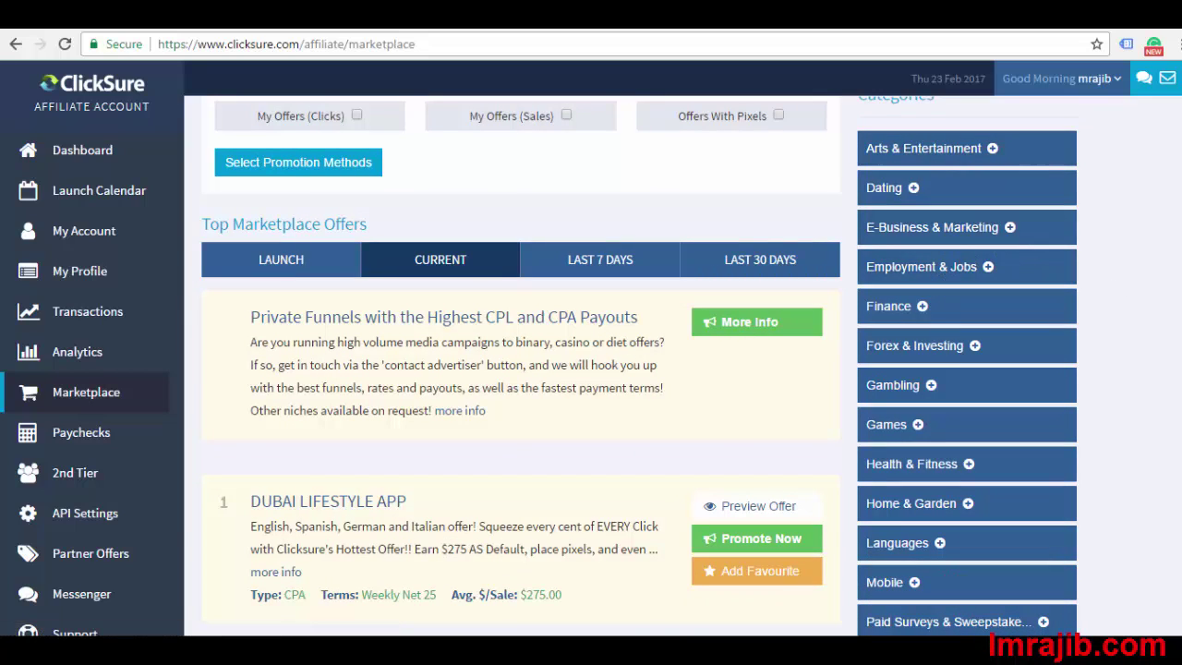
{"action": "scroll", "coordinate": [640, 367], "scroll_direction": "down", "scroll_amount": 3}
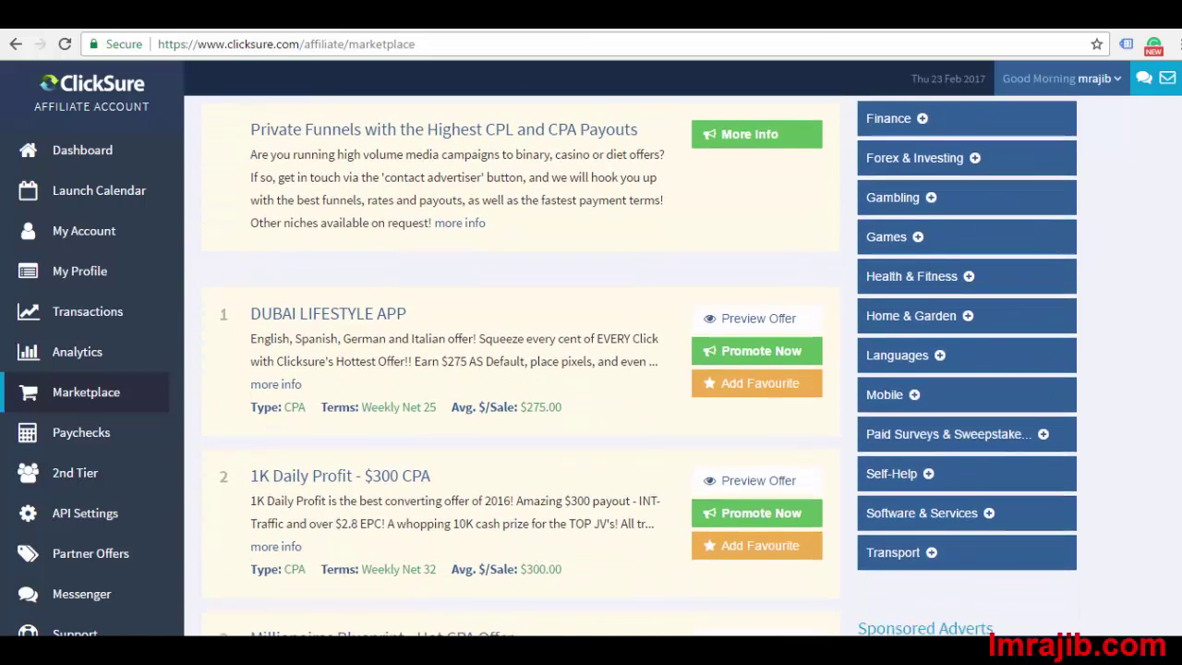
{"action": "scroll", "coordinate": [640, 366], "scroll_direction": "up", "scroll_amount": 2}
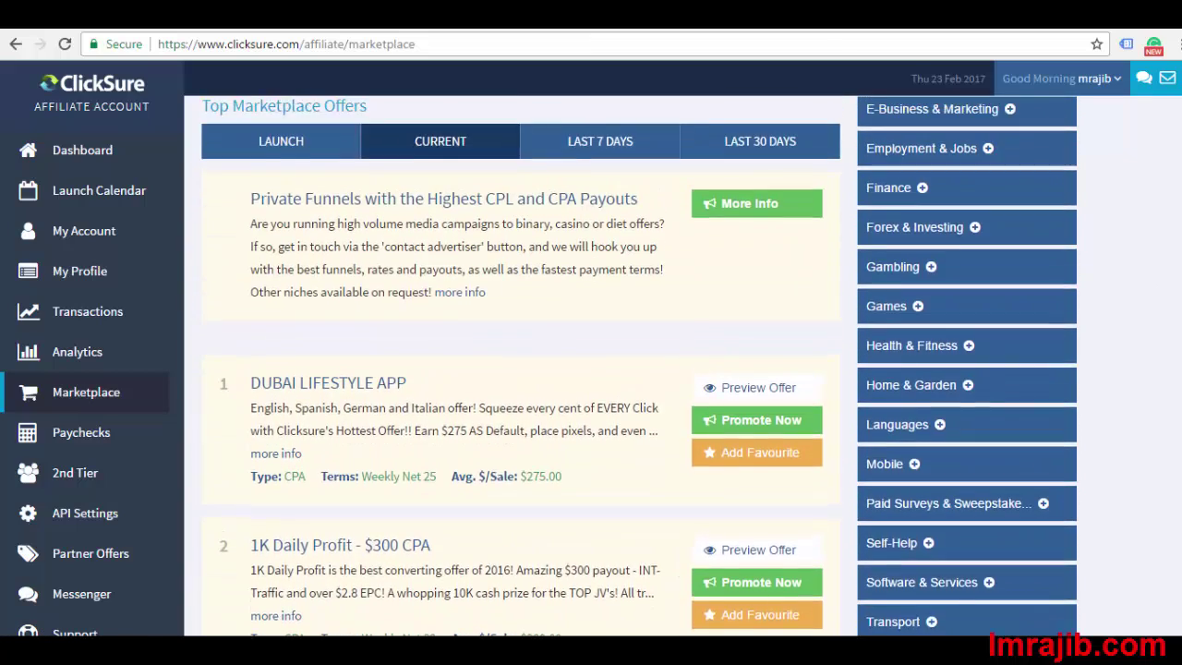
{"action": "scroll", "coordinate": [640, 367], "scroll_direction": "down", "scroll_amount": 2}
{"action": "scroll", "coordinate": [649, 368], "scroll_direction": "up", "scroll_amount": 1}
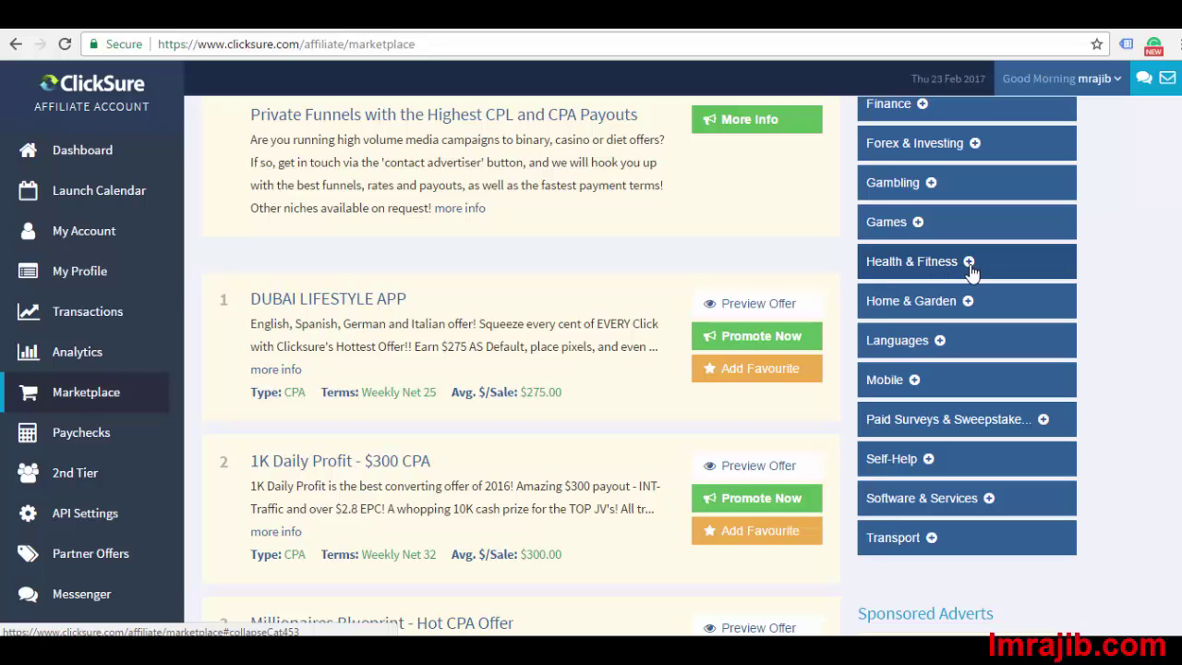
List Health & Fitness » Exercise & Fitness (23) offers and scroll down to offer 9, 10-minute Fat Loss
{"action": "left_click", "coordinate": [969, 265]}
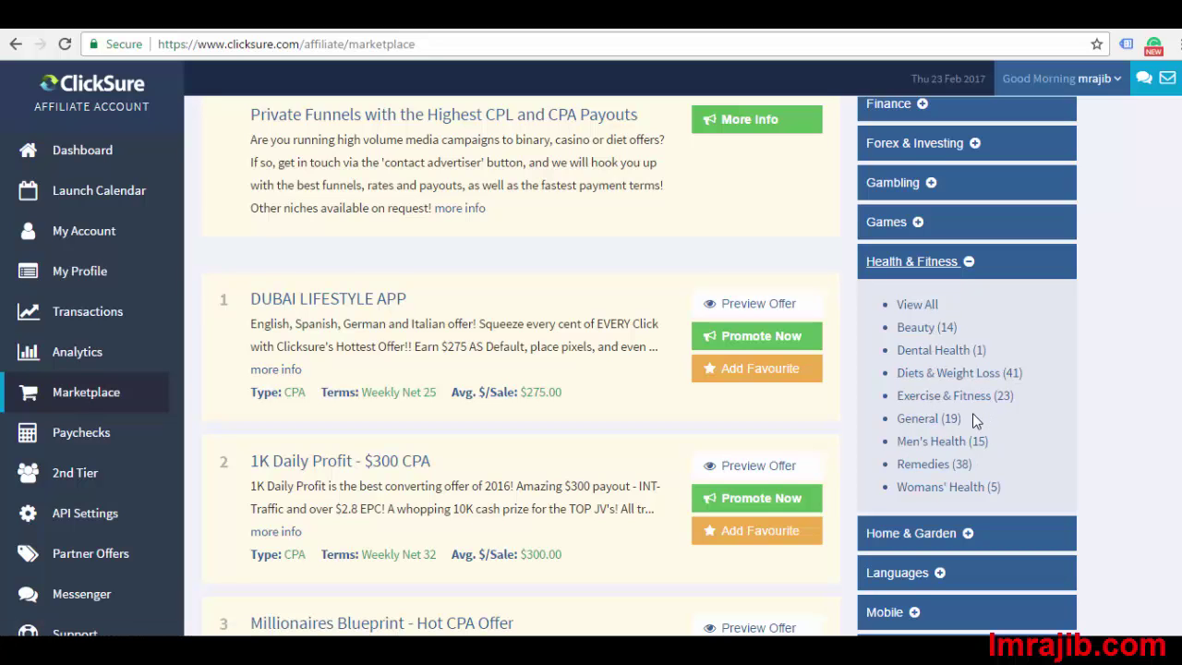
{"action": "scroll", "coordinate": [972, 415], "scroll_direction": "down", "scroll_amount": 1}
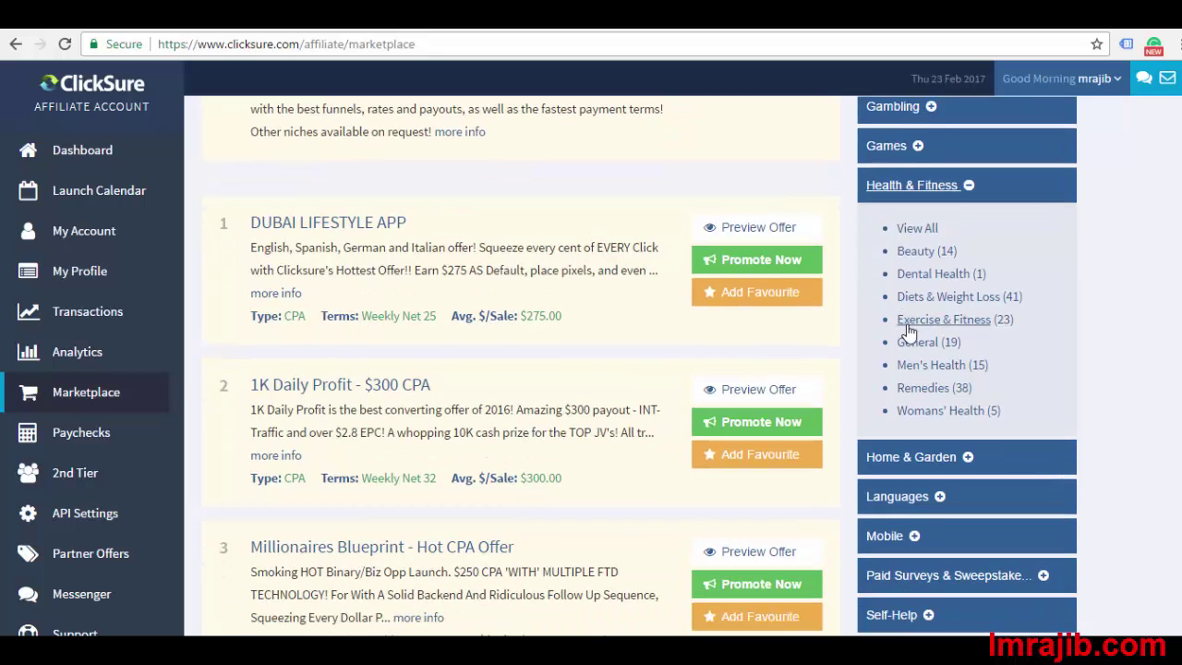
{"action": "left_click", "coordinate": [966, 330]}
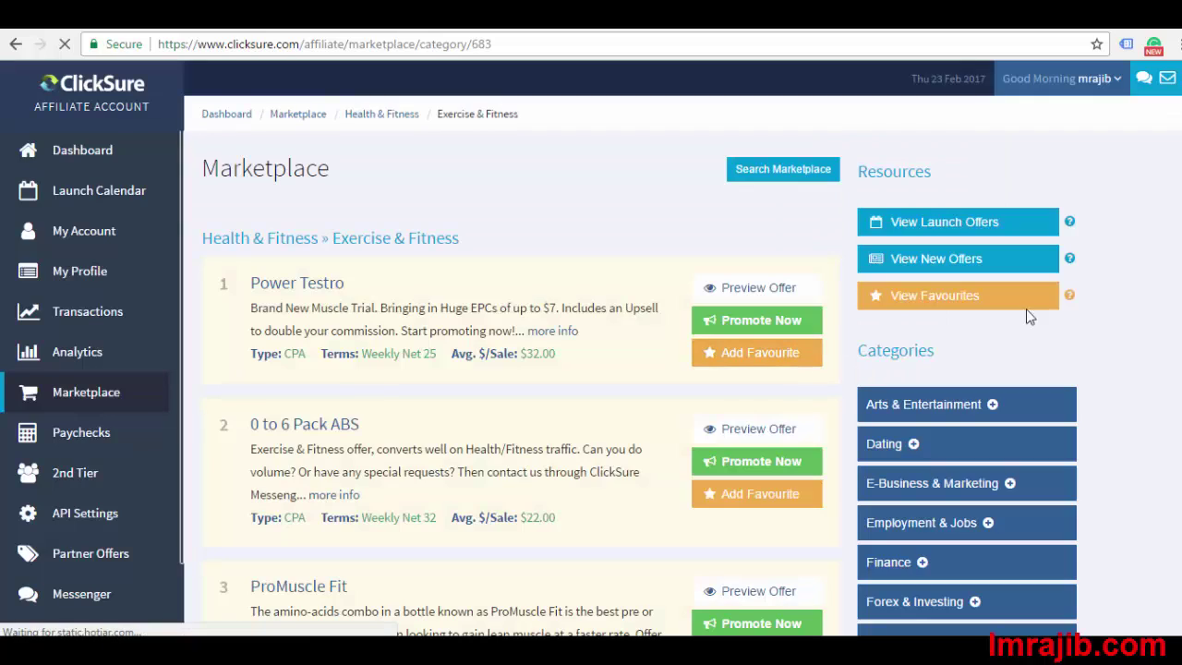
{"action": "mouse_move", "coordinate": [1069, 295]}
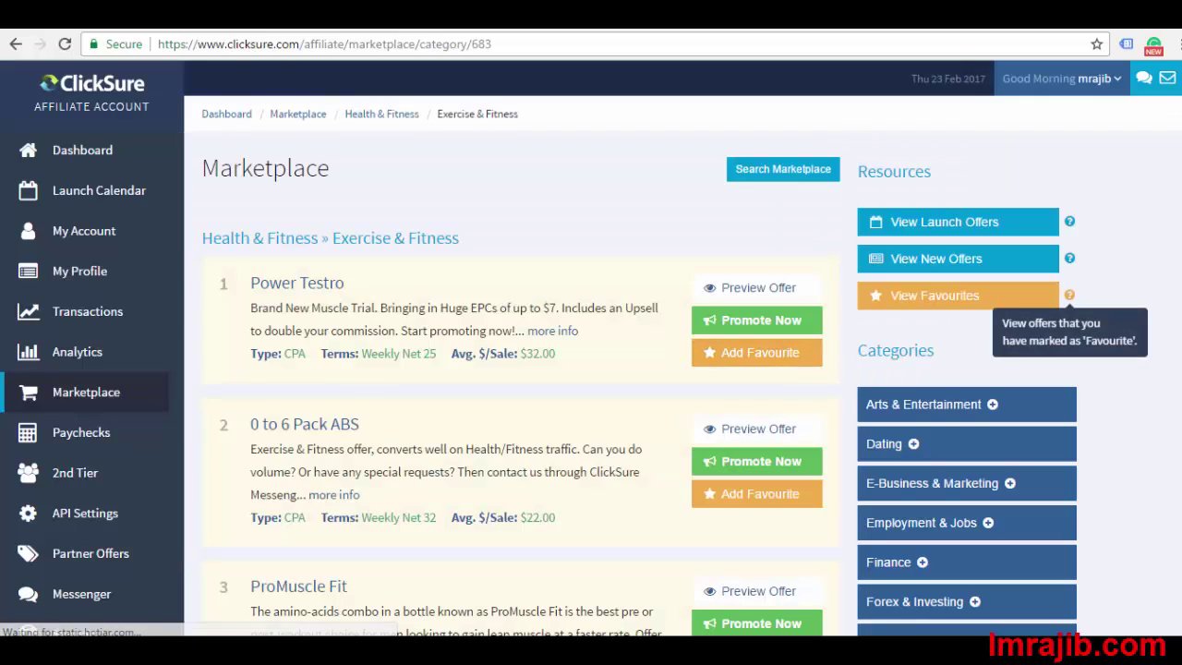
{"action": "scroll", "coordinate": [1069, 295], "scroll_direction": "down", "scroll_amount": 2}
{"action": "scroll", "coordinate": [1153, 491], "scroll_direction": "down", "scroll_amount": 10}
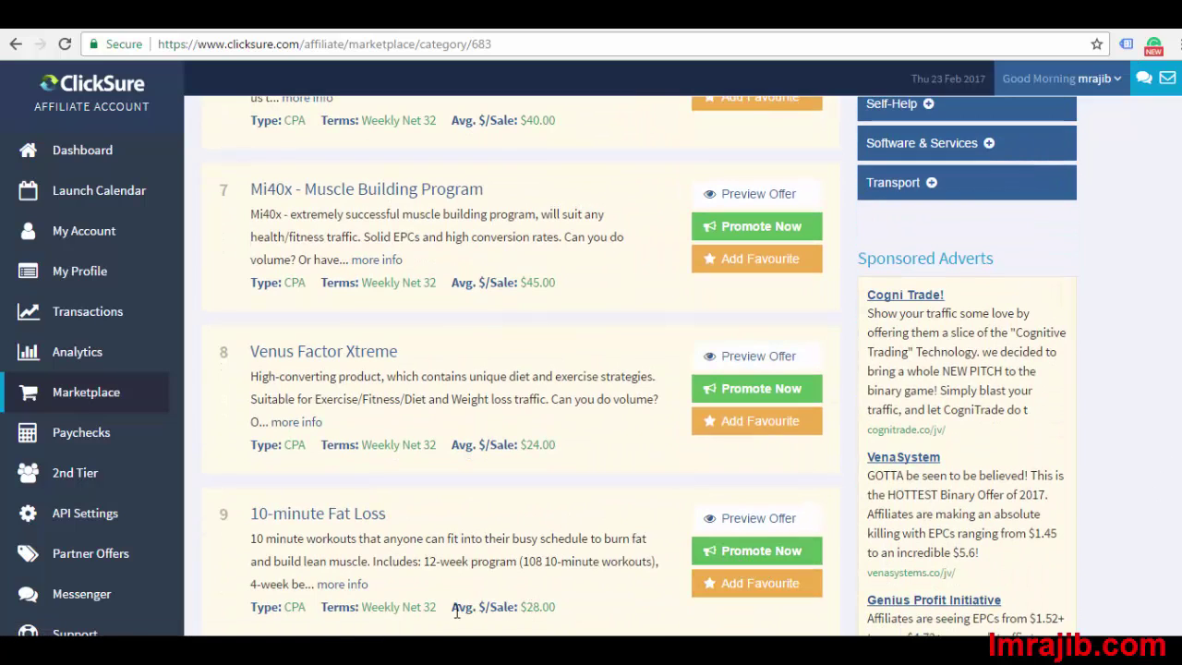
{"action": "left_click_drag", "start_coordinate": [460, 613], "coordinate": [568, 616]}
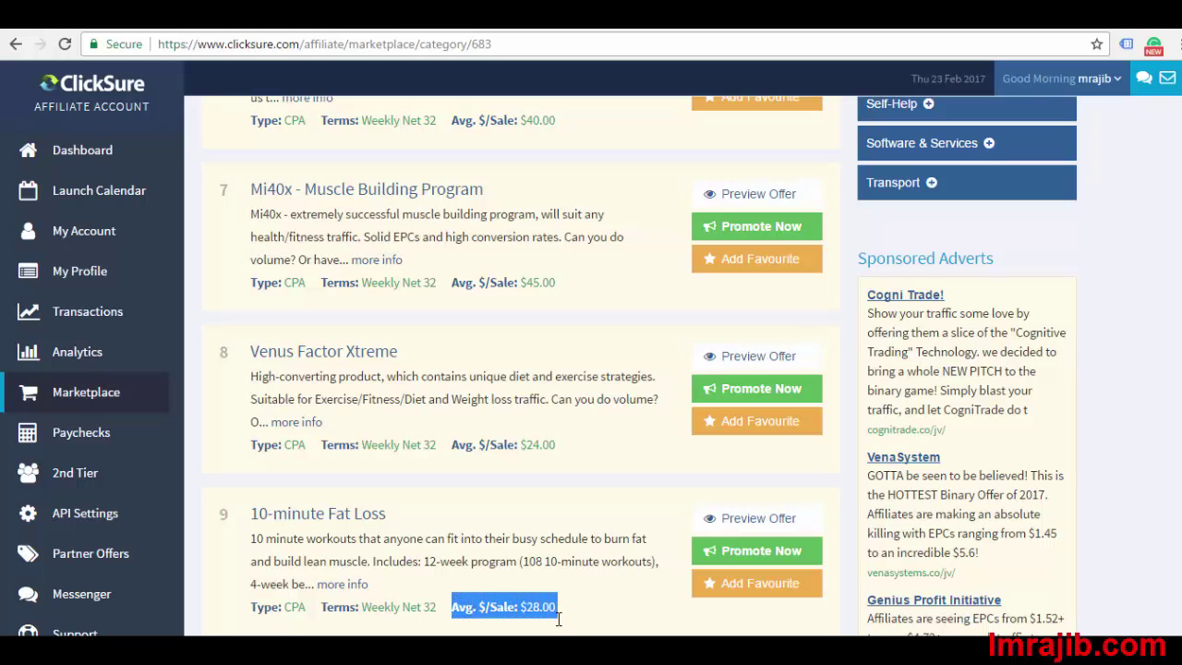
{"action": "left_click", "coordinate": [564, 623]}
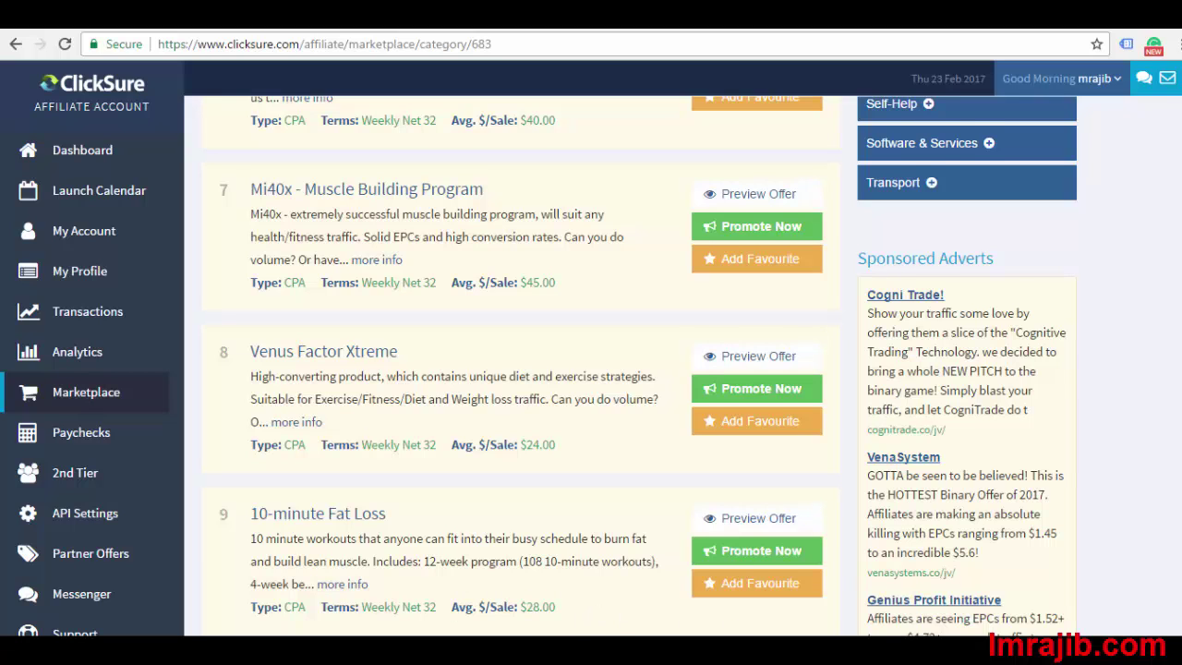
{"action": "scroll", "coordinate": [729, 467], "scroll_direction": "down", "scroll_amount": 1}
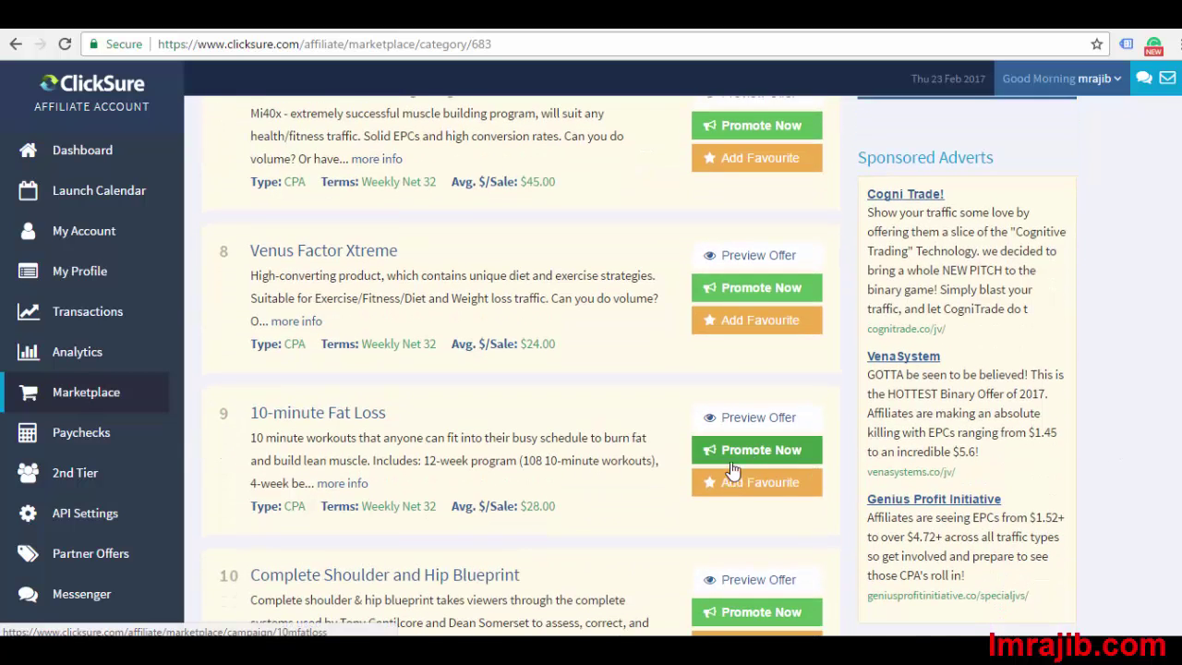
Promote the 10-minute Fat Loss offer and copy its Default Link under Landing Pages
{"action": "left_click", "coordinate": [773, 453]}
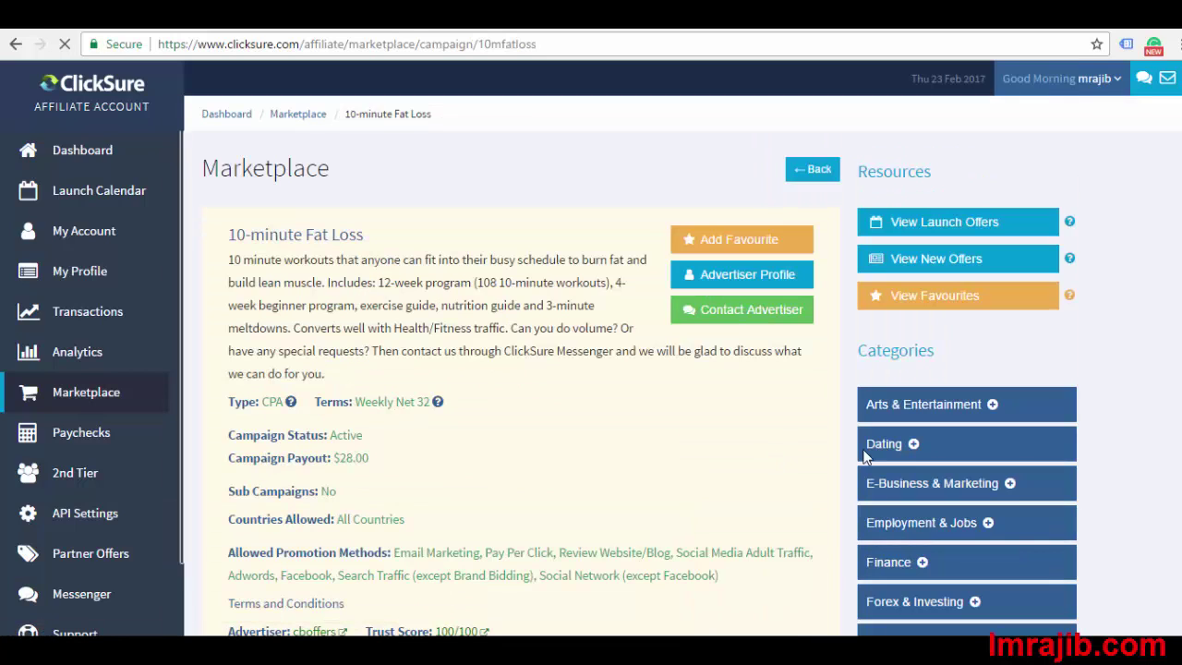
{"action": "scroll", "coordinate": [1142, 283], "scroll_direction": "down", "scroll_amount": 1}
{"action": "scroll", "coordinate": [1071, 420], "scroll_direction": "down", "scroll_amount": 2}
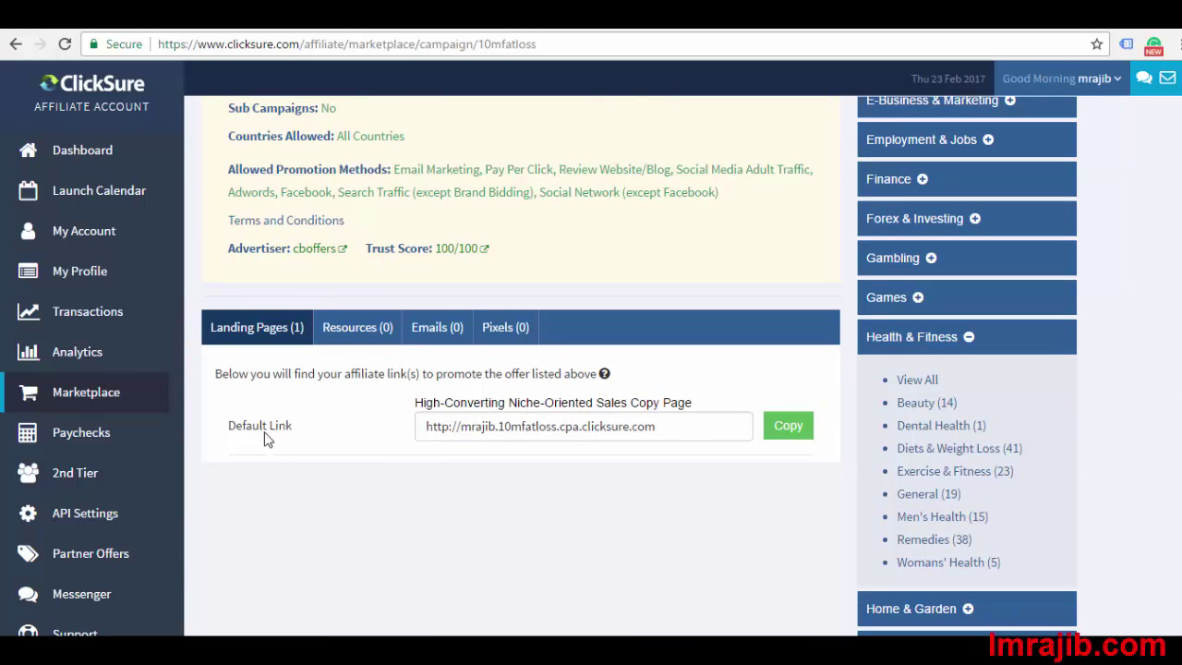
{"action": "left_click", "coordinate": [496, 422]}
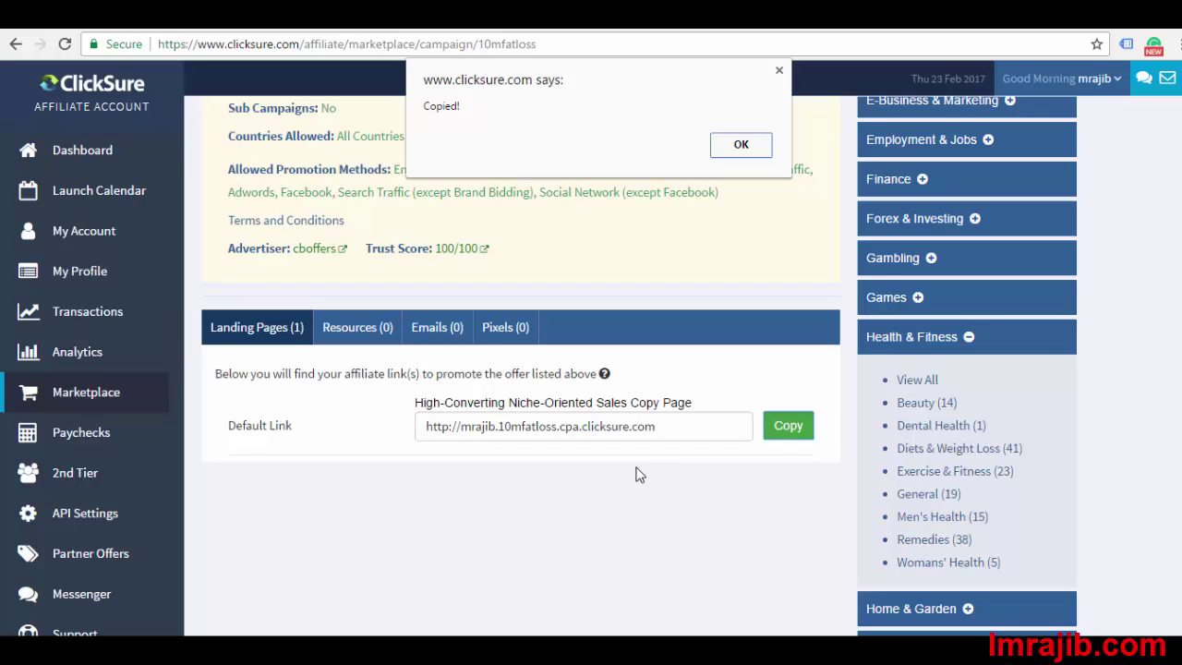
{"action": "left_click", "coordinate": [755, 146]}
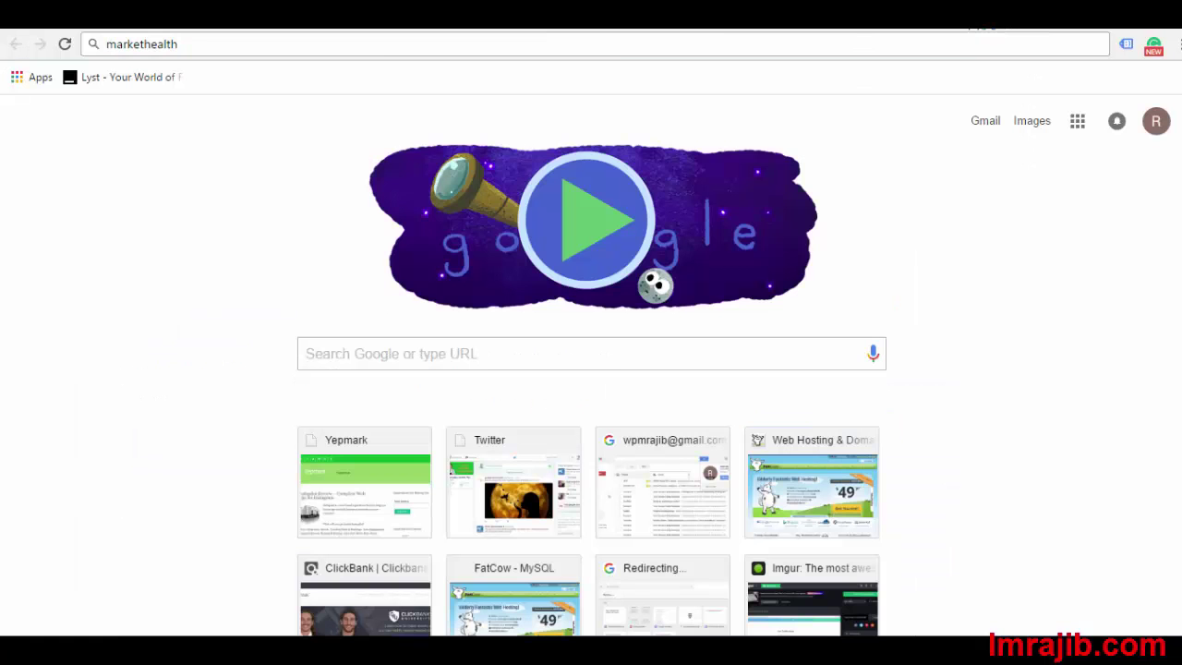
Search Google for markethealth and open the top MarketHealth.com result in a new tab
{"action": "key", "text": "Return"}
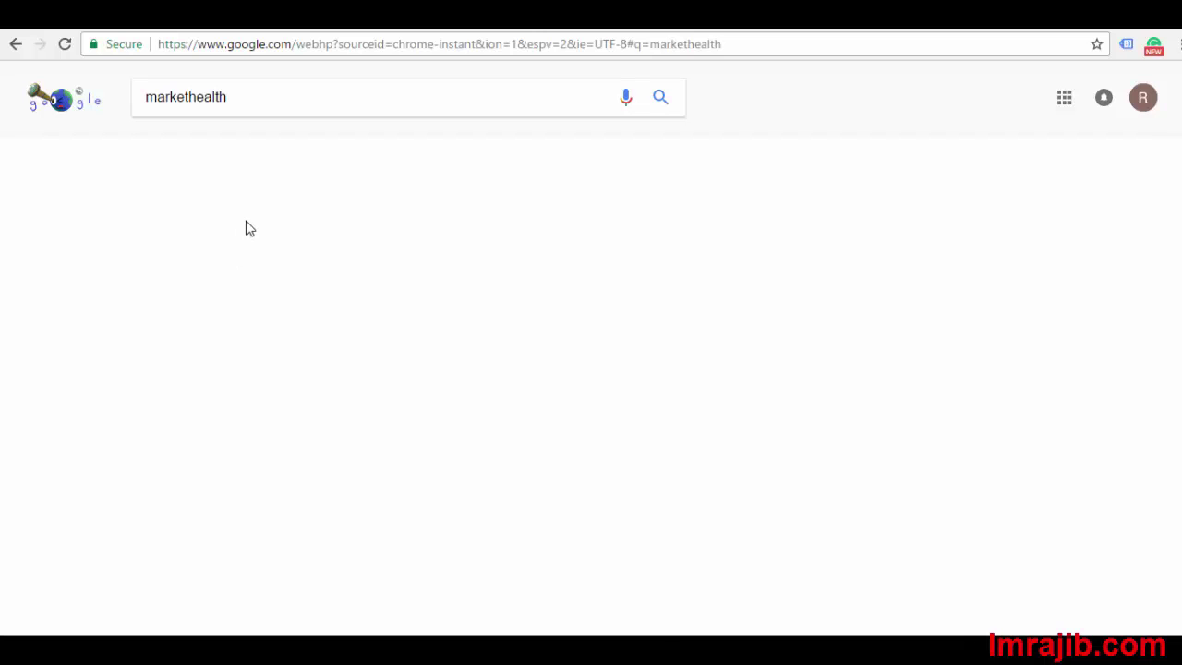
{"action": "right_click", "coordinate": [259, 231]}
{"action": "left_click", "coordinate": [293, 245]}
{"action": "left_click", "coordinate": [965, 32]}
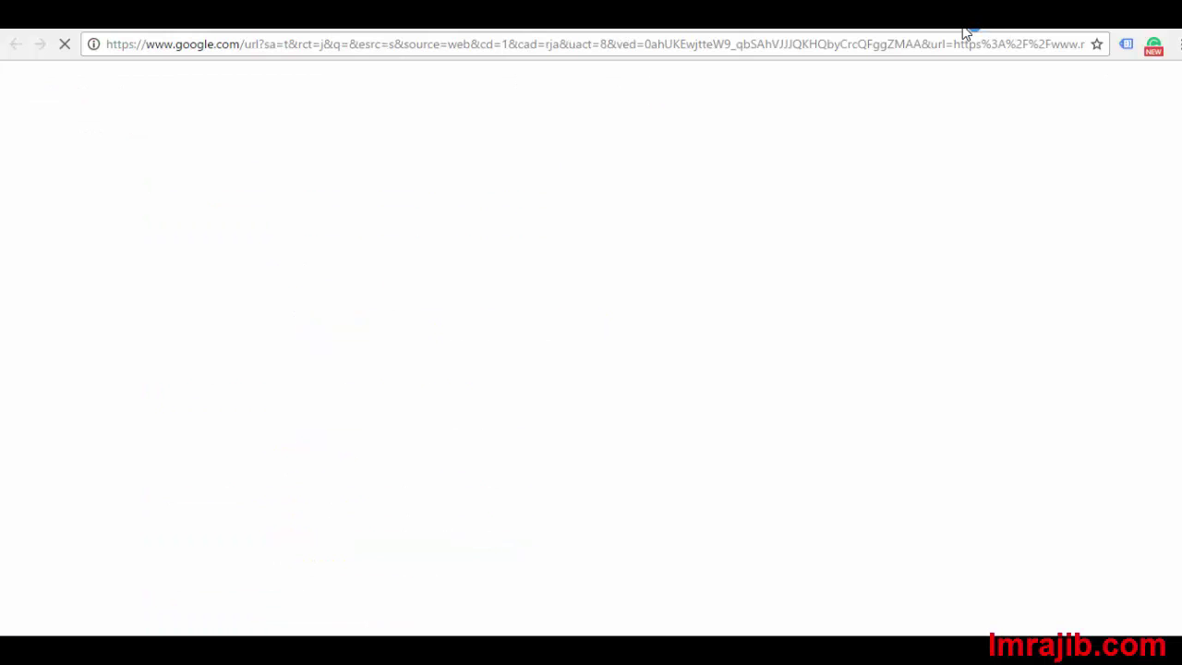
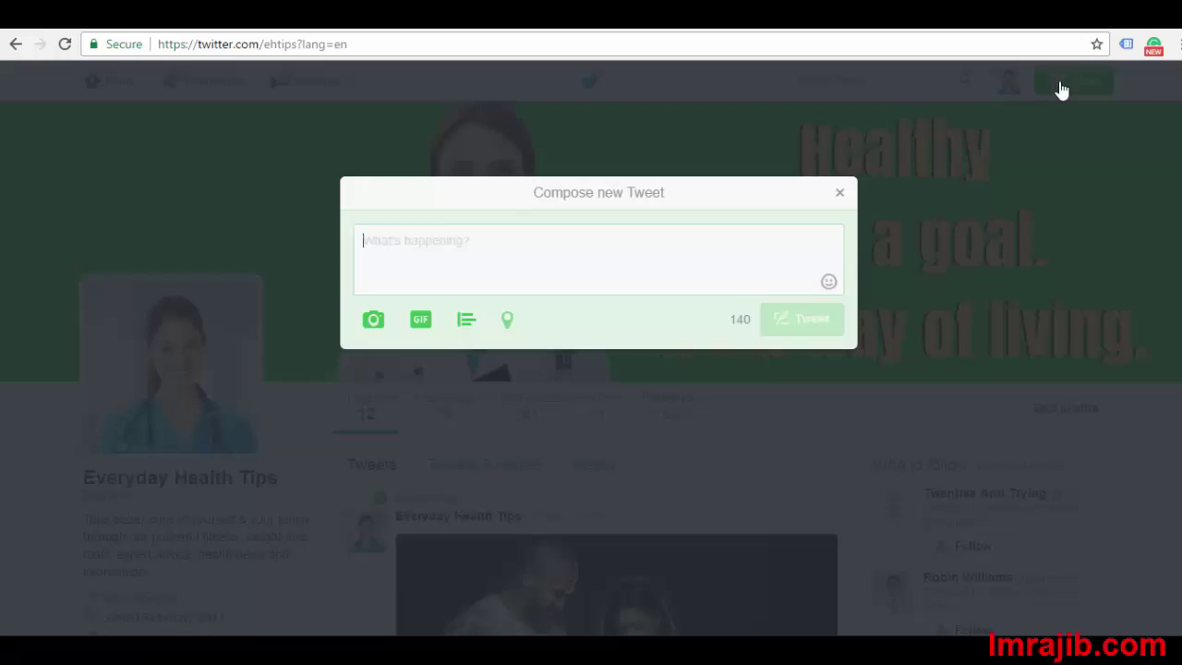
Paste the ClickSure 10mfatloss offer link into the tweet box and select the whole URL
{"action": "right_click", "coordinate": [502, 248]}
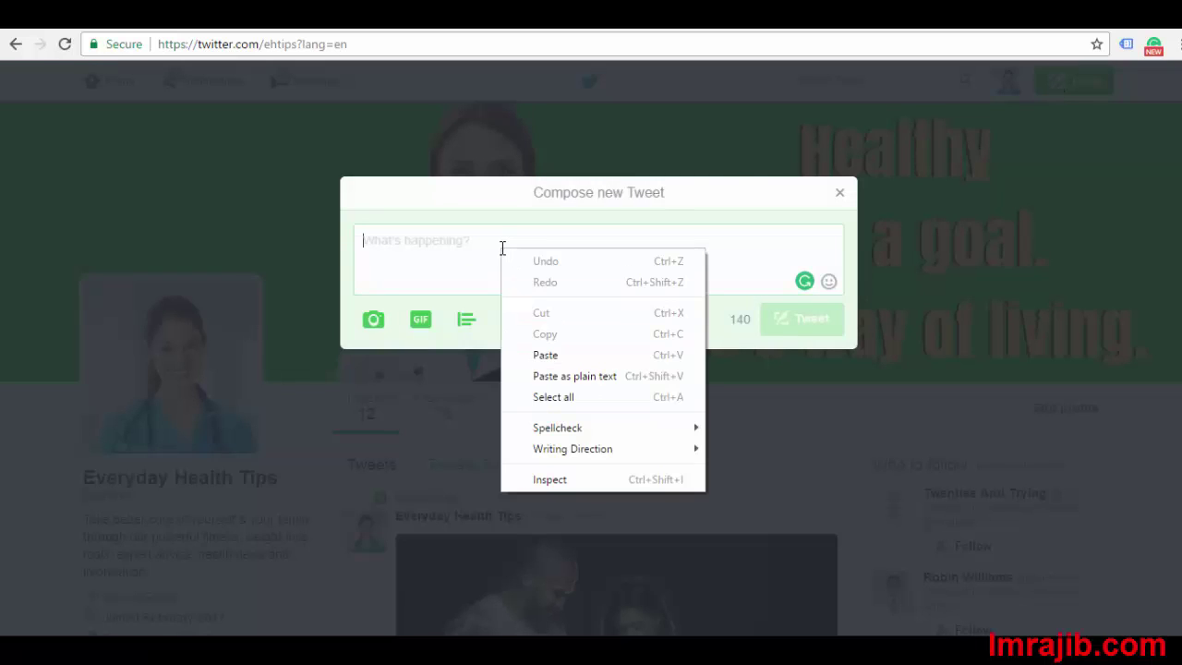
{"action": "left_click", "coordinate": [551, 362]}
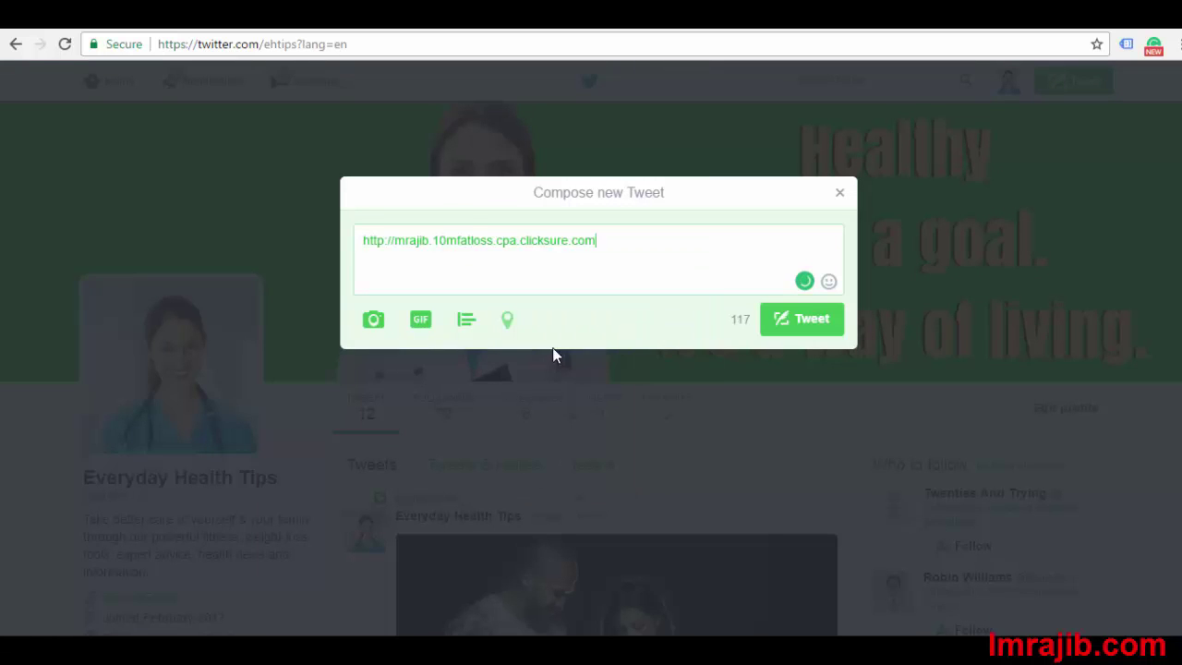
{"action": "left_click_drag", "start_coordinate": [605, 242], "coordinate": [357, 245]}
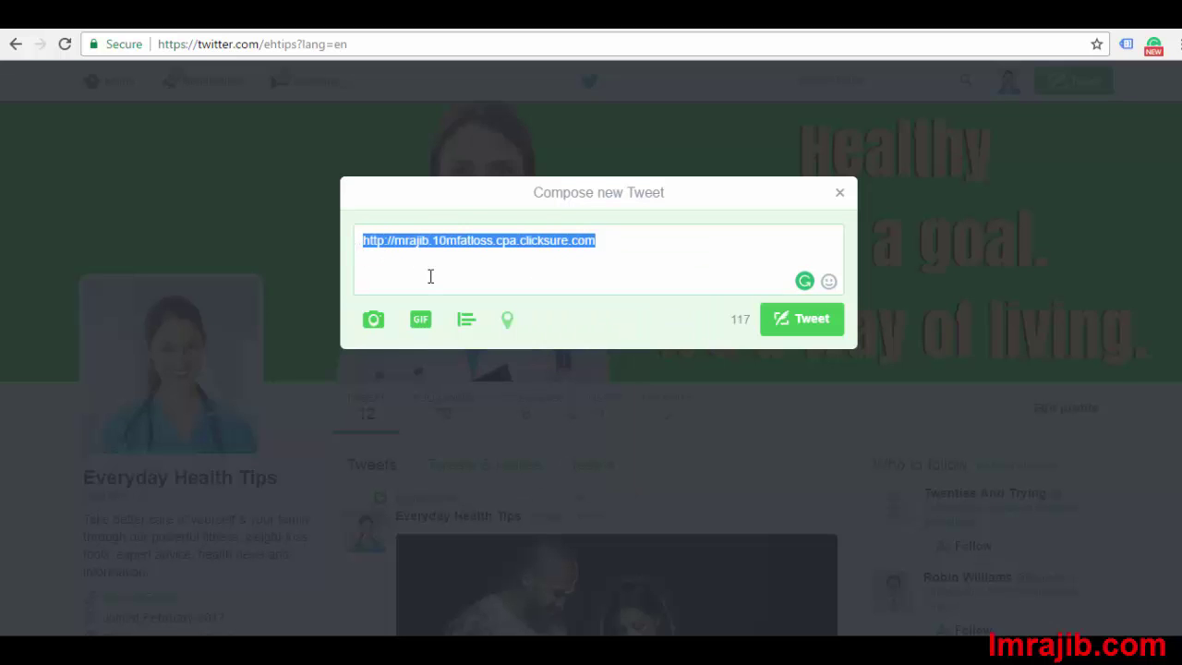
{"action": "left_click", "coordinate": [430, 274]}
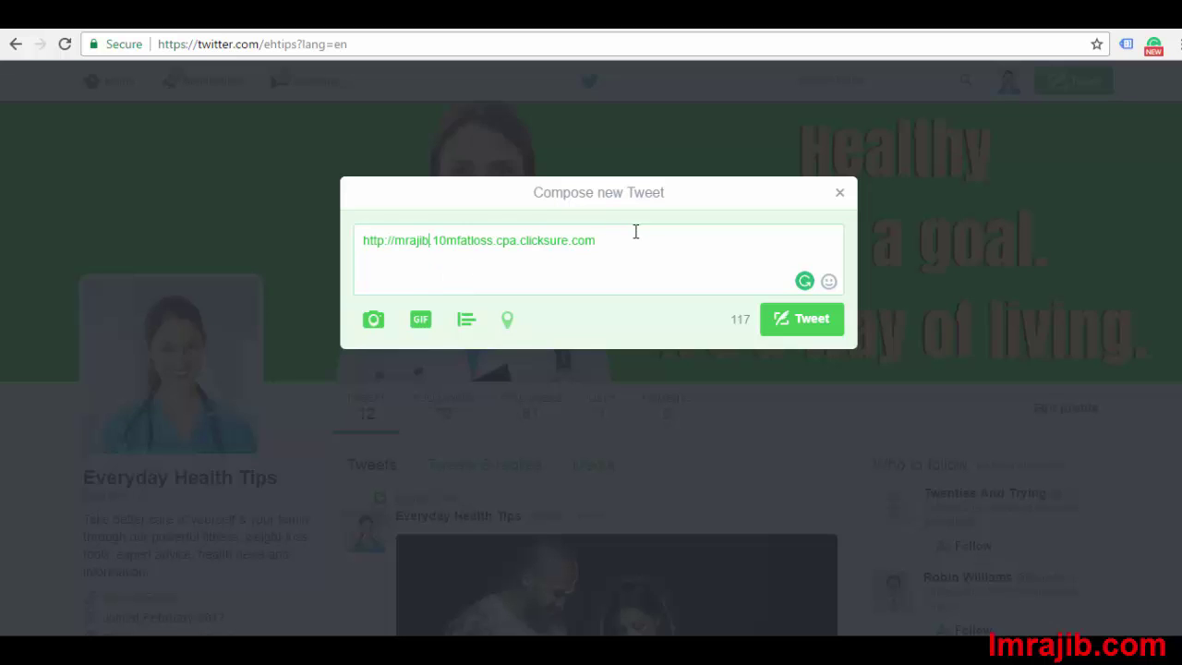
{"action": "left_click_drag", "start_coordinate": [634, 237], "coordinate": [364, 242]}
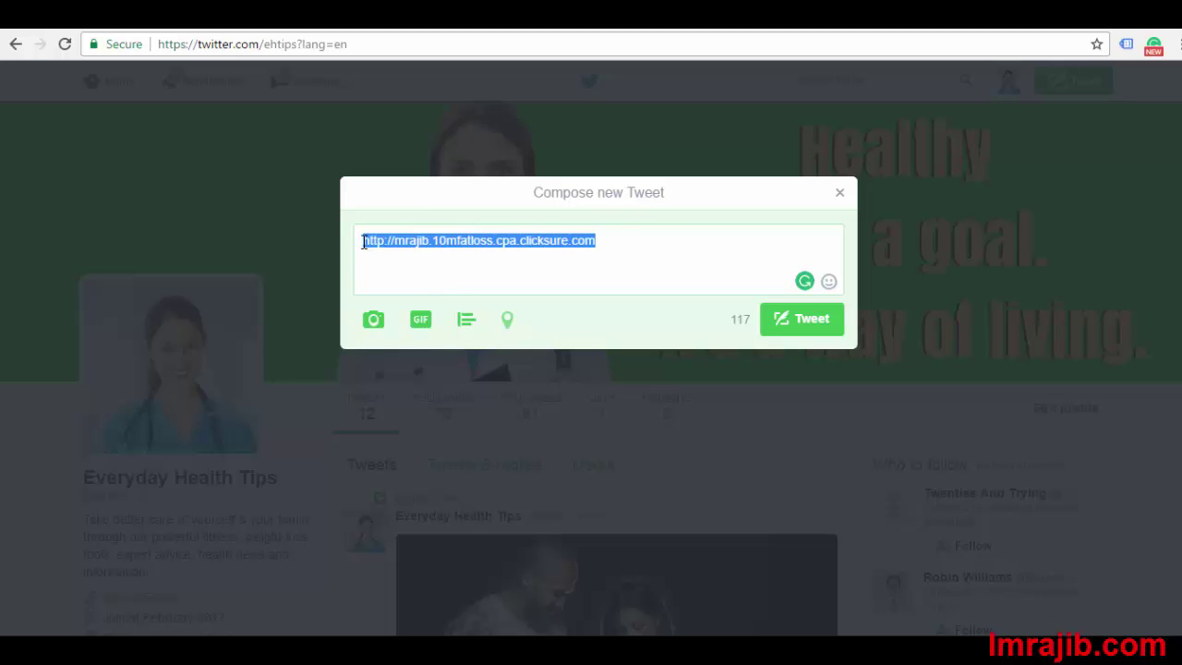
{"action": "left_click", "coordinate": [561, 264]}
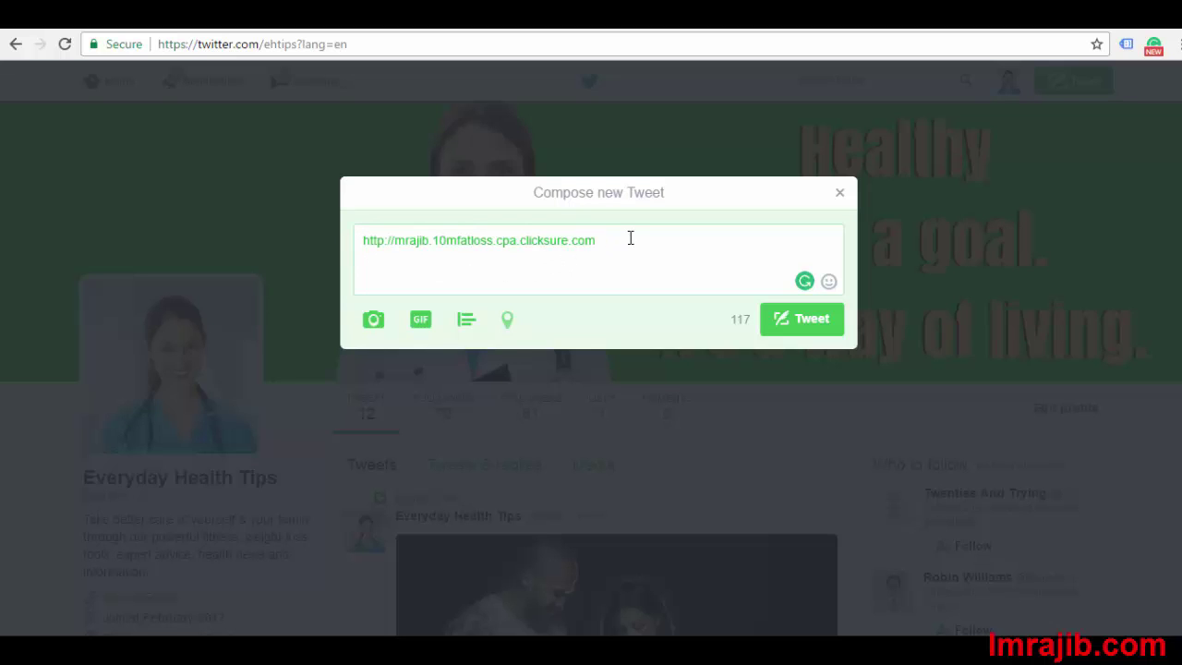
{"action": "left_click_drag", "start_coordinate": [602, 238], "coordinate": [343, 242]}
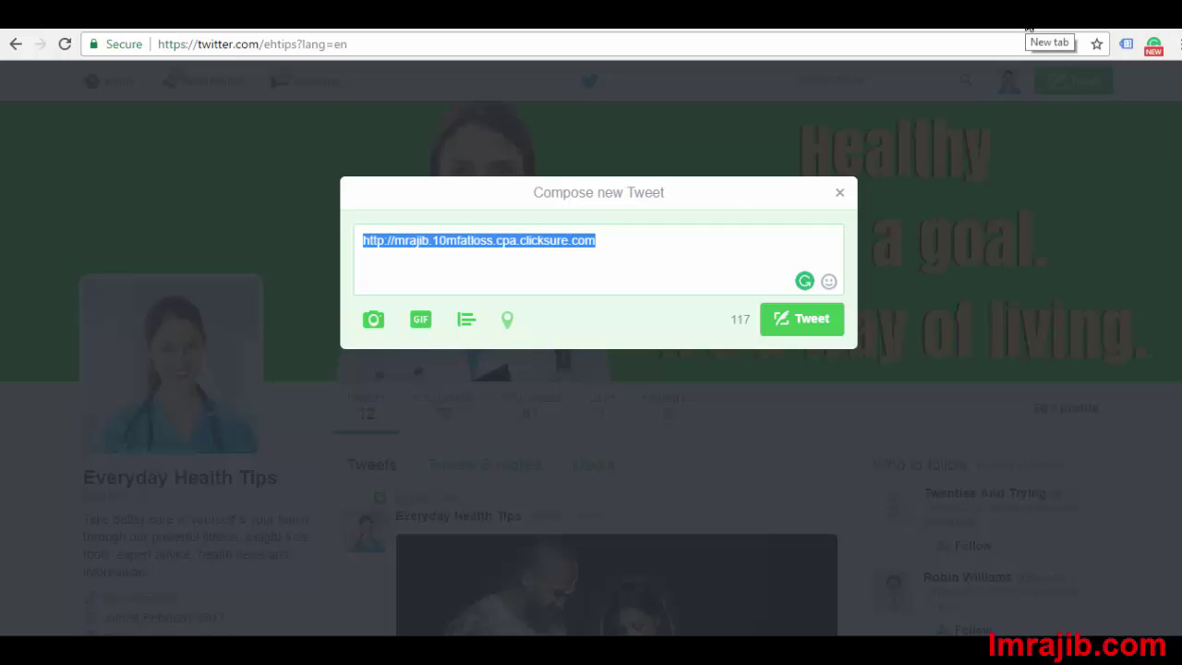
{"action": "left_click", "coordinate": [1028, 28]}
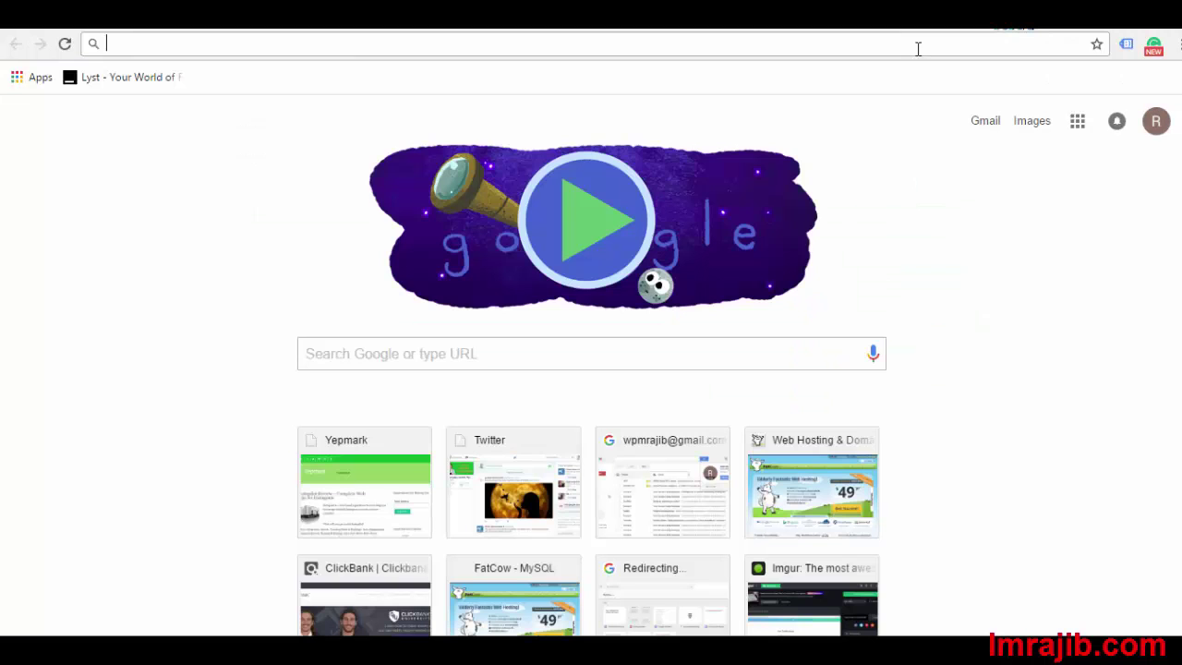
{"action": "type", "text": "bitly.com"}
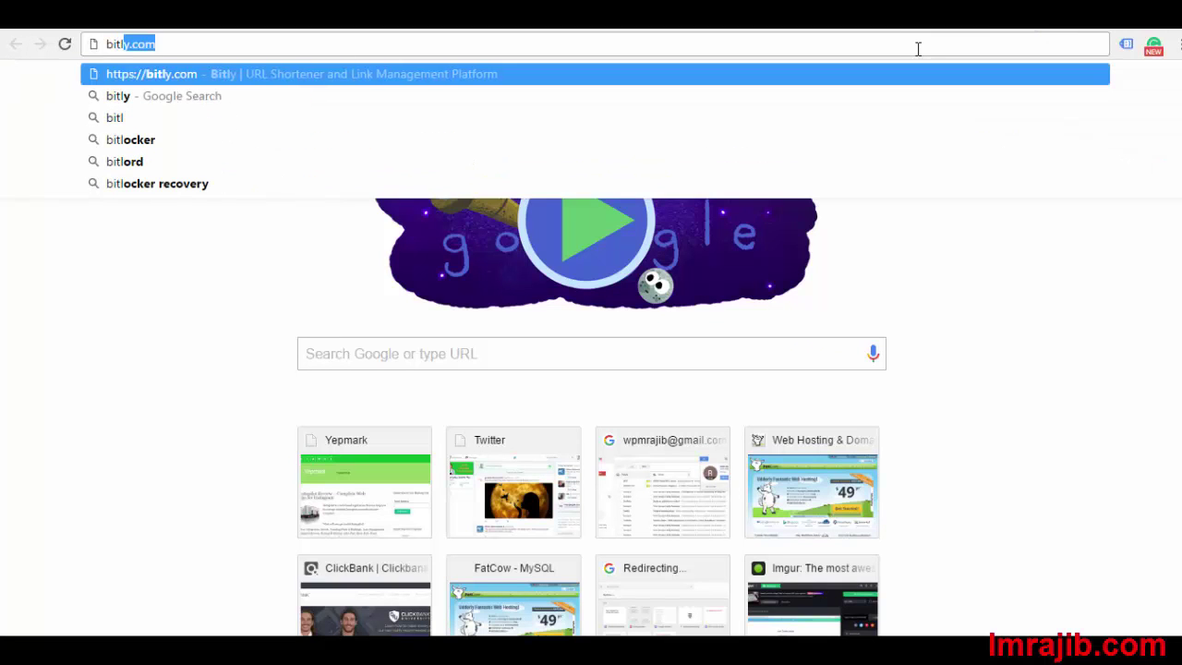
{"action": "key", "text": "Return"}
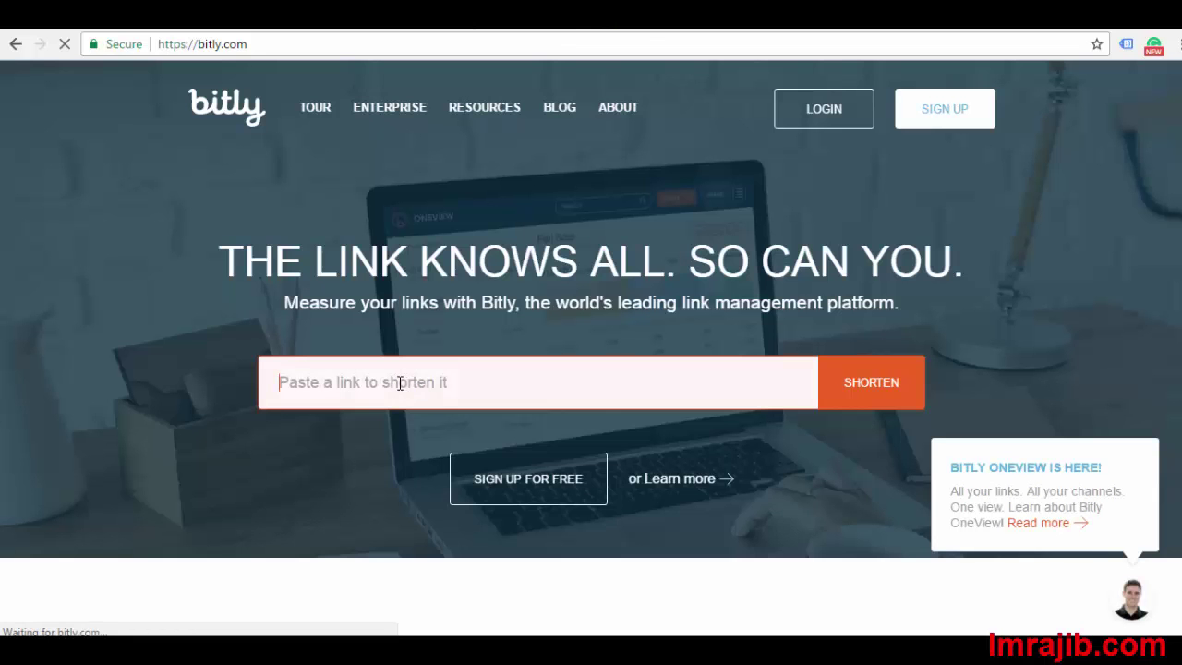
{"action": "right_click", "coordinate": [399, 383]}
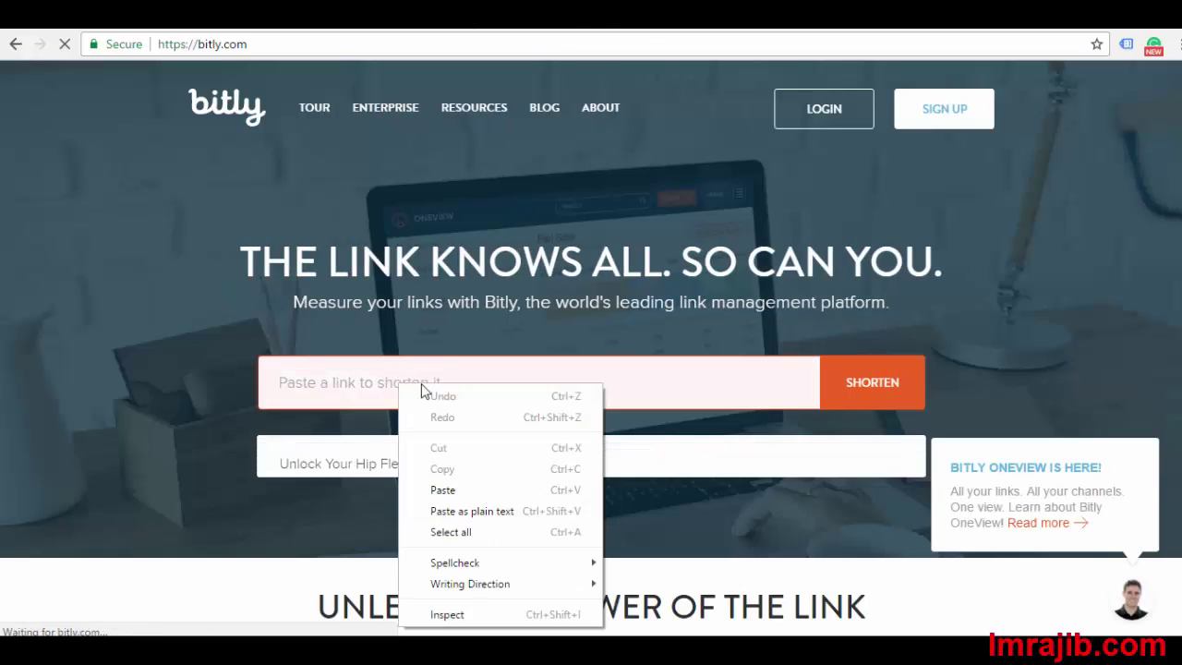
{"action": "left_click", "coordinate": [447, 489]}
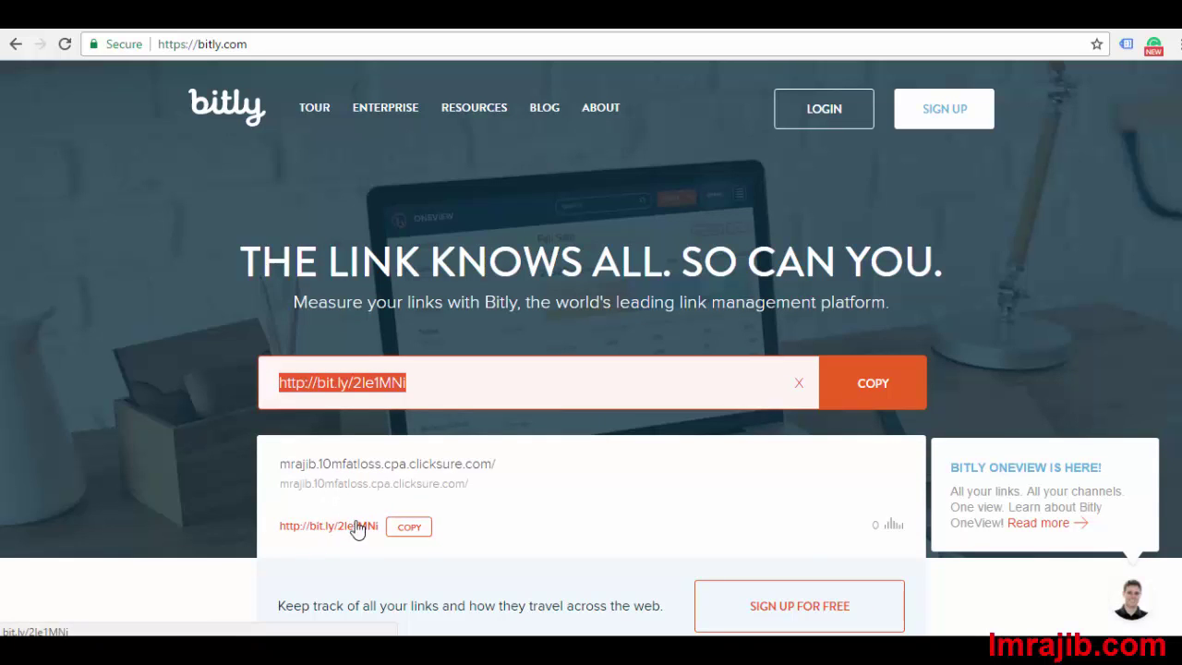
{"action": "left_click", "coordinate": [409, 526]}
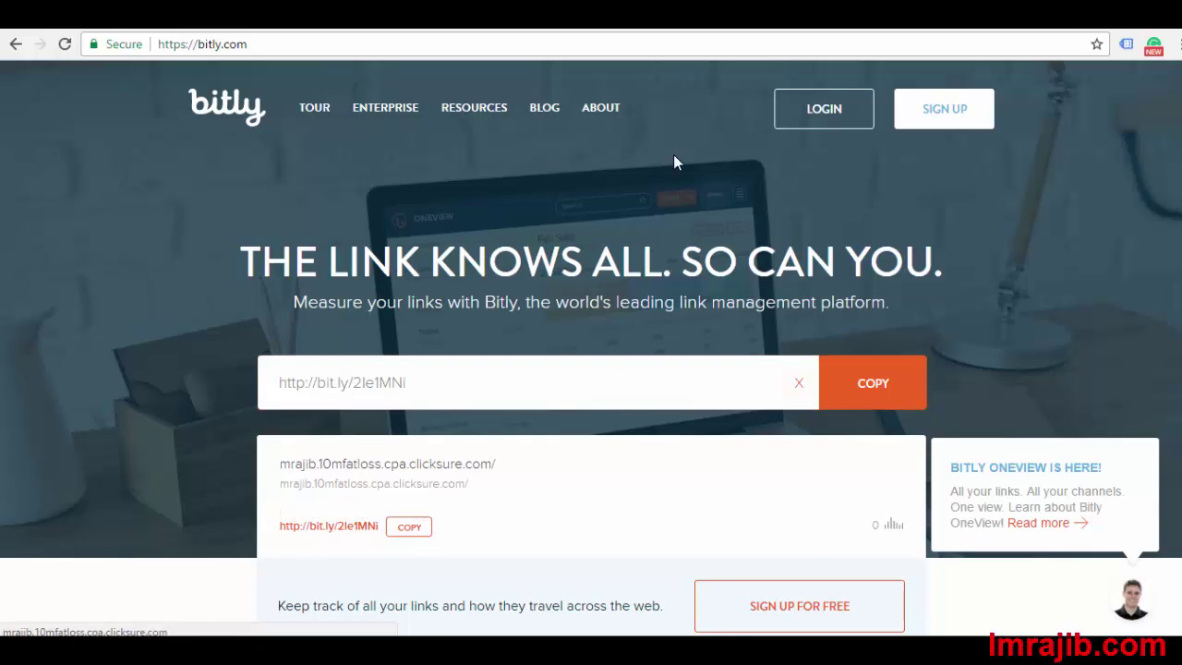
{"action": "left_click", "coordinate": [595, 19]}
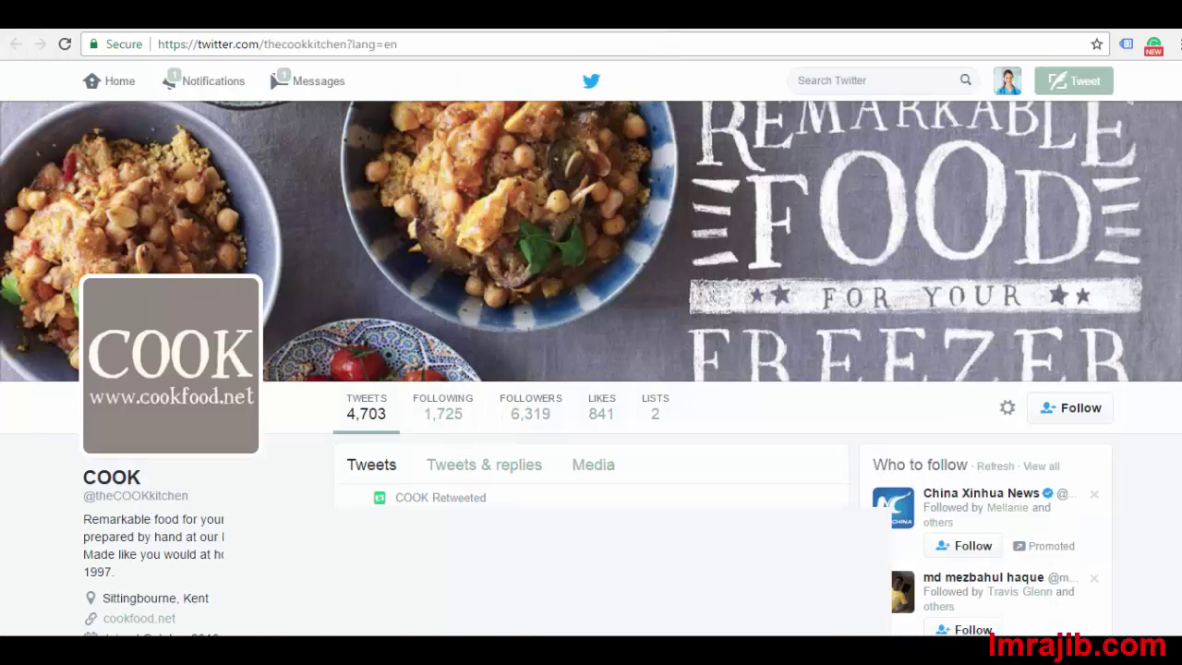
{"action": "key", "text": "ctrl+Tab"}
{"action": "key", "text": "ctrl+Tab"}
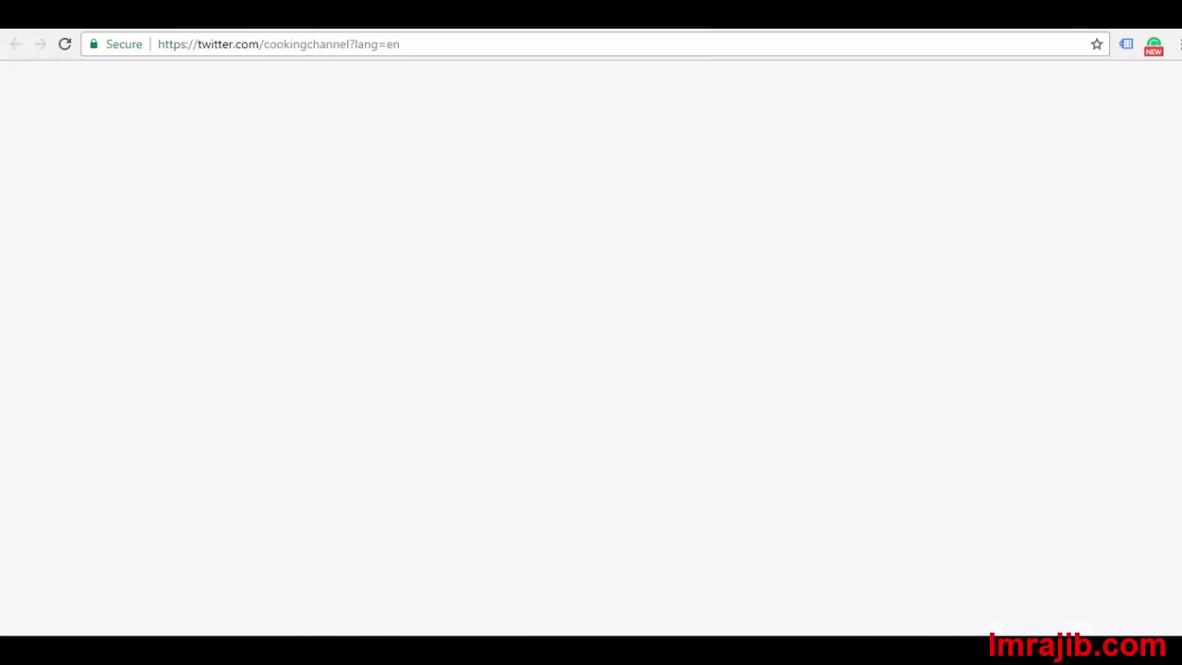
{"action": "left_click", "coordinate": [369, 19]}
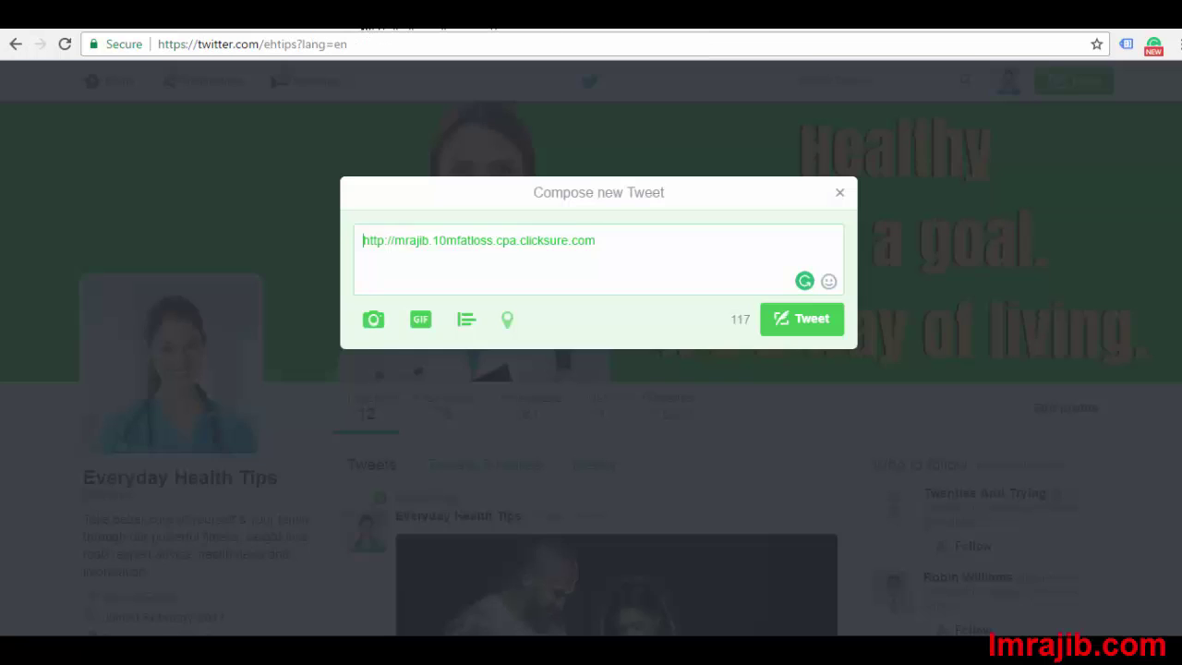
{"action": "right_click", "coordinate": [487, 235]}
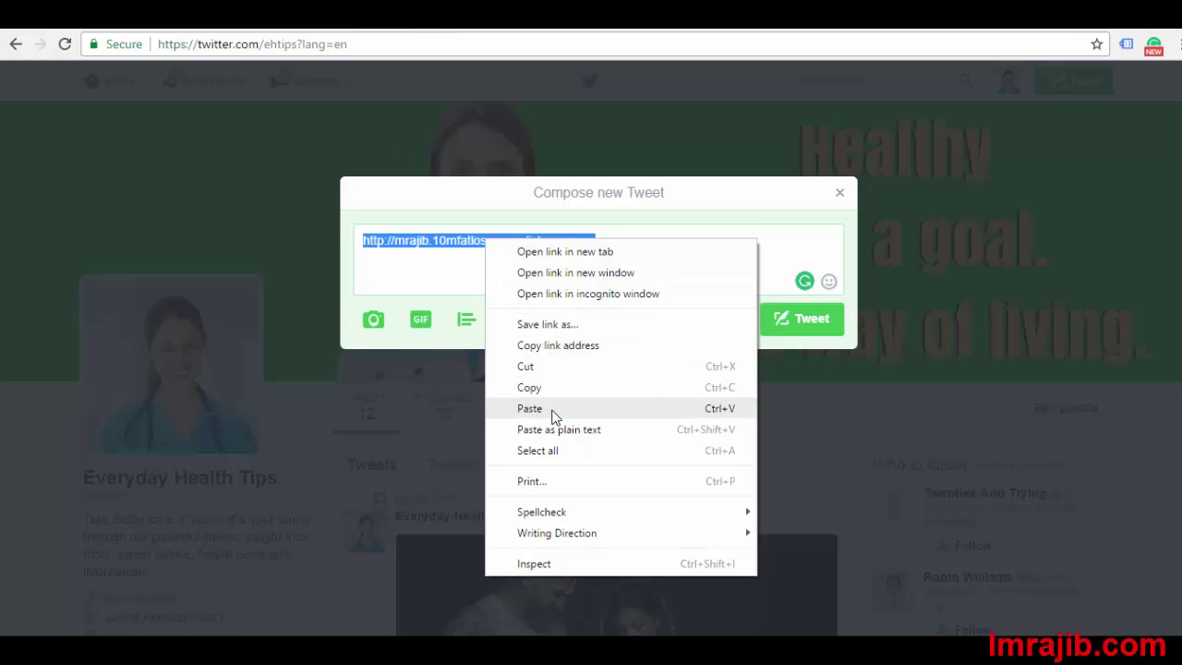
{"action": "left_click", "coordinate": [551, 411]}
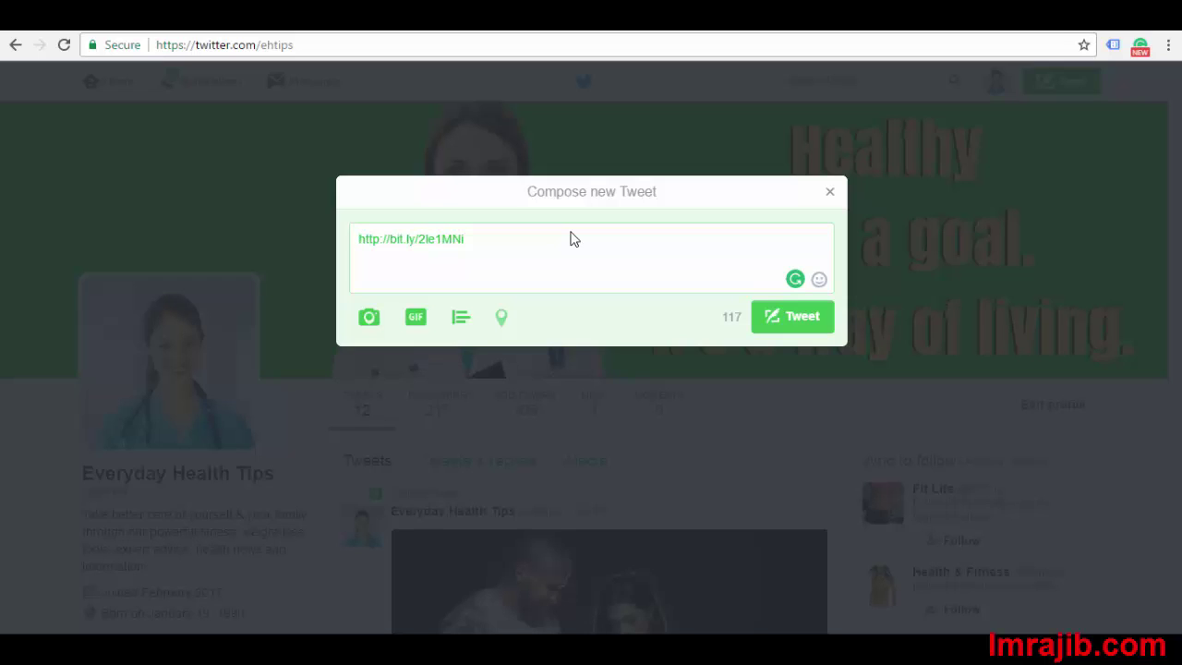
{"action": "left_click_drag", "start_coordinate": [358, 240], "coordinate": [474, 240]}
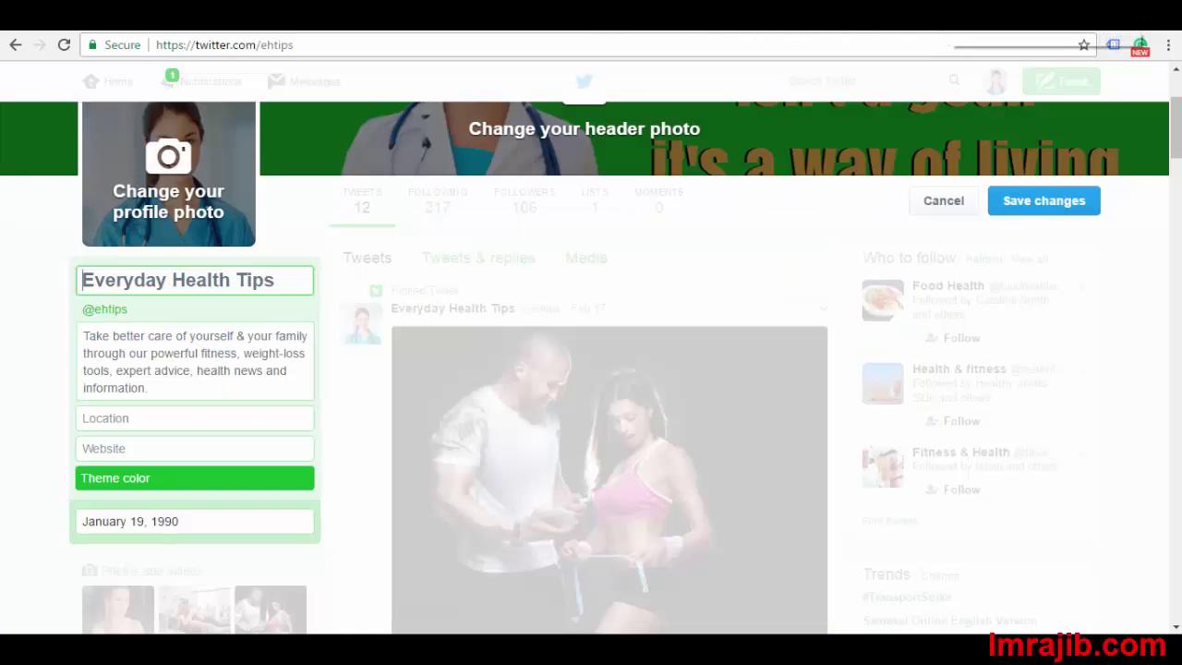
{"action": "left_click", "coordinate": [116, 449]}
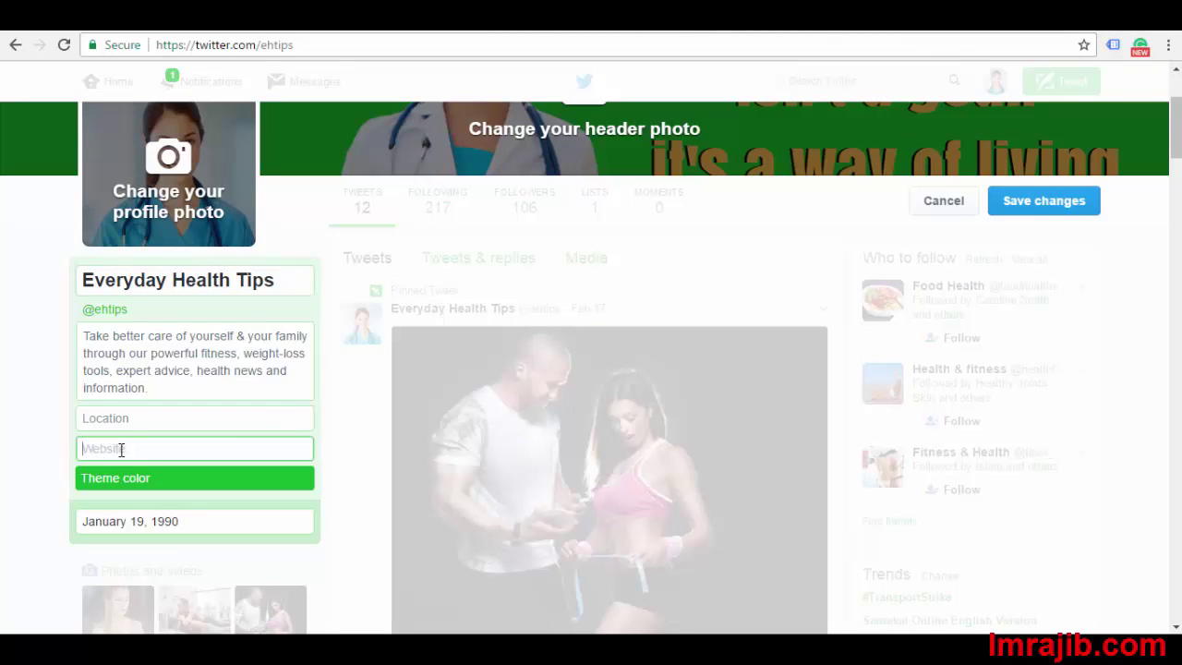
{"action": "right_click", "coordinate": [121, 449]}
{"action": "left_click", "coordinate": [158, 313]}
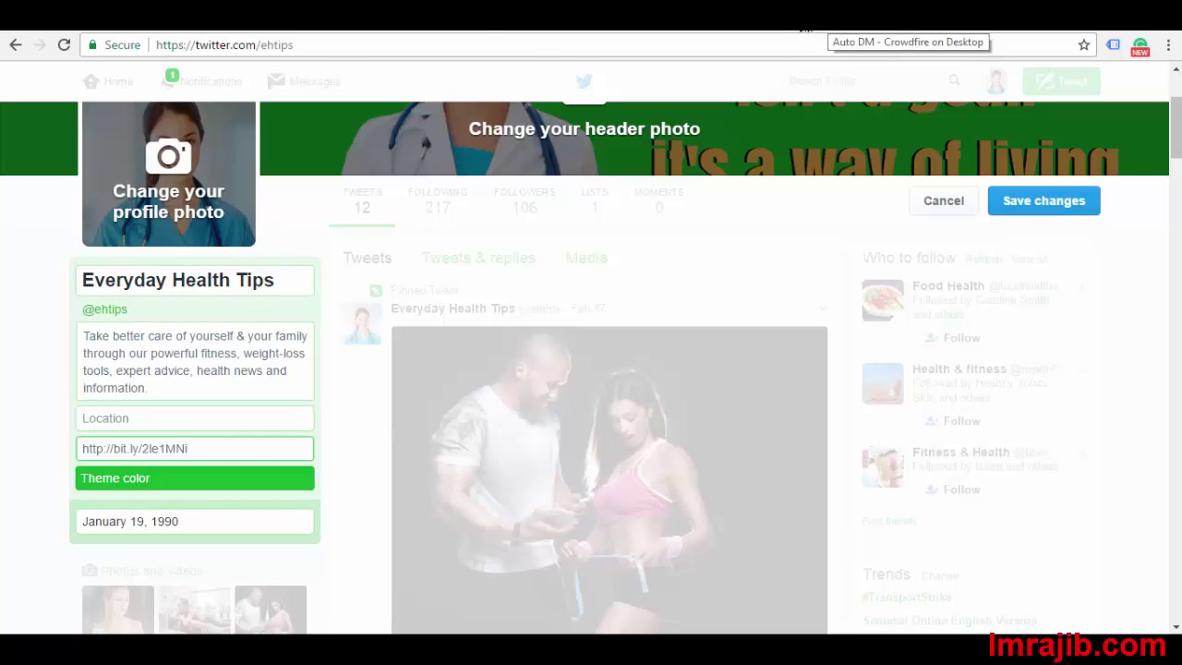
{"action": "left_click", "coordinate": [804, 33]}
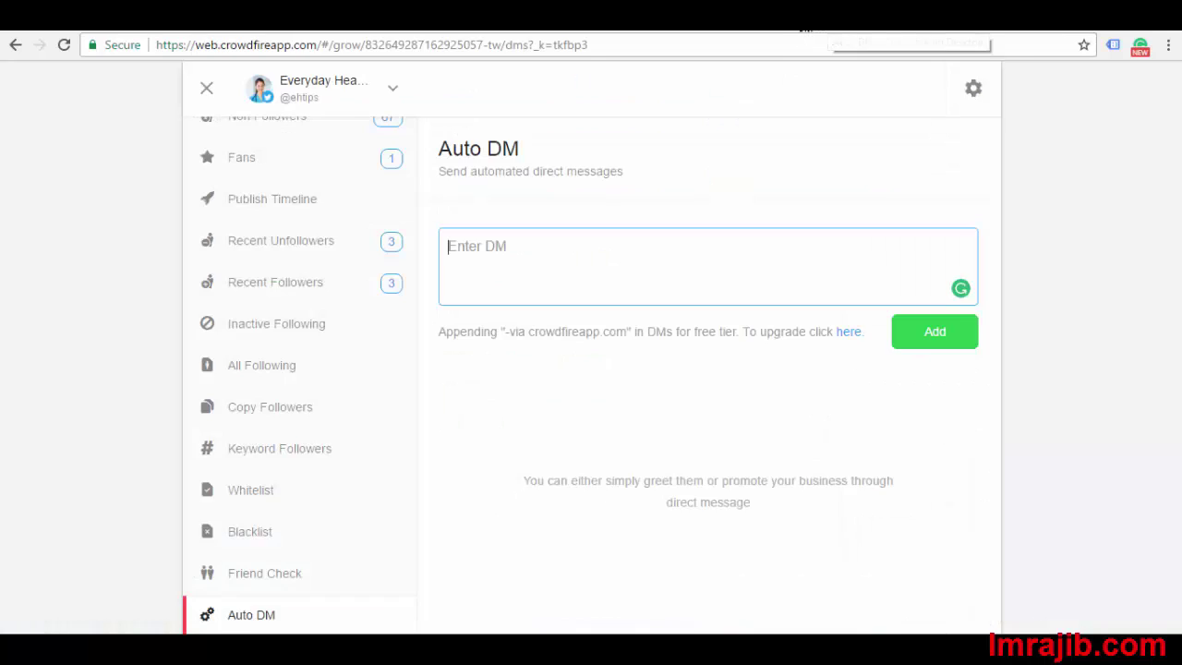
{"action": "left_click", "coordinate": [647, 282]}
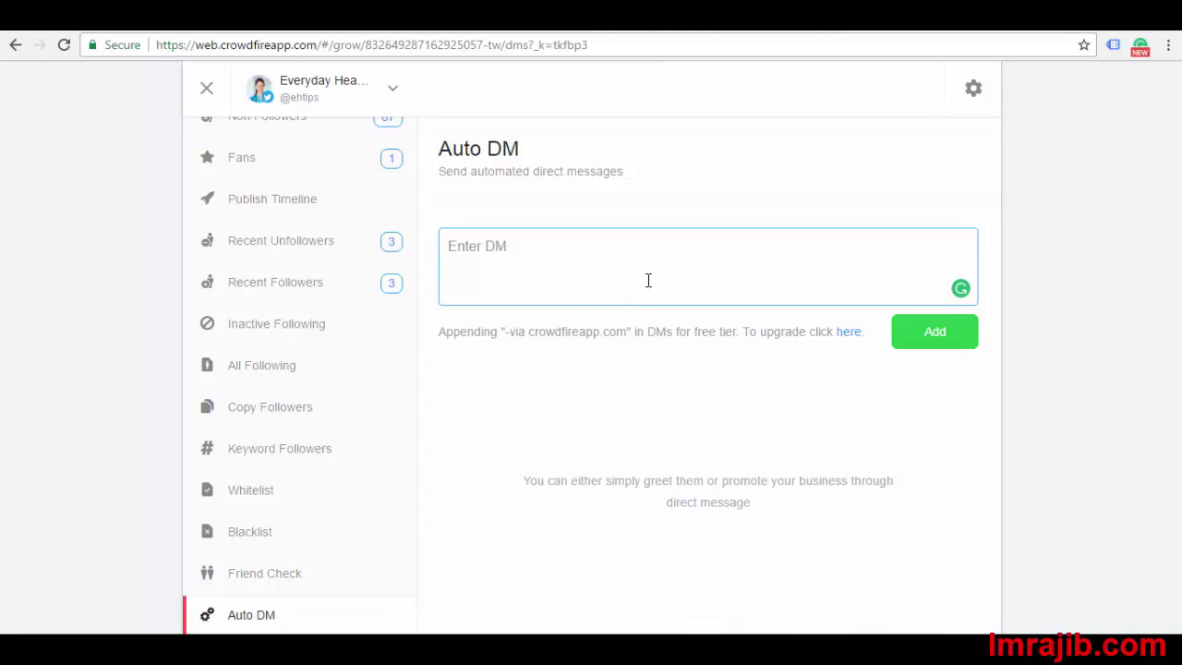
{"action": "right_click", "coordinate": [506, 265]}
{"action": "left_click", "coordinate": [566, 366]}
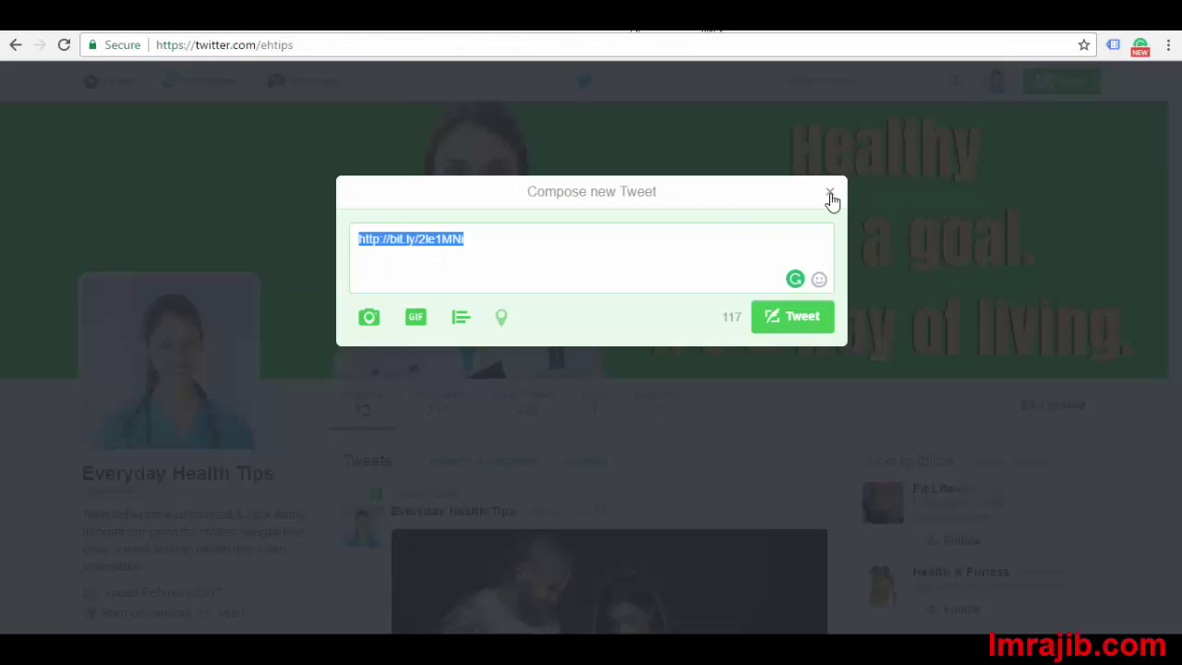
Discard the unsent tweet and scroll the timeline down to the Feb 23 watermelon-and-apple tweet
{"action": "left_click", "coordinate": [829, 195]}
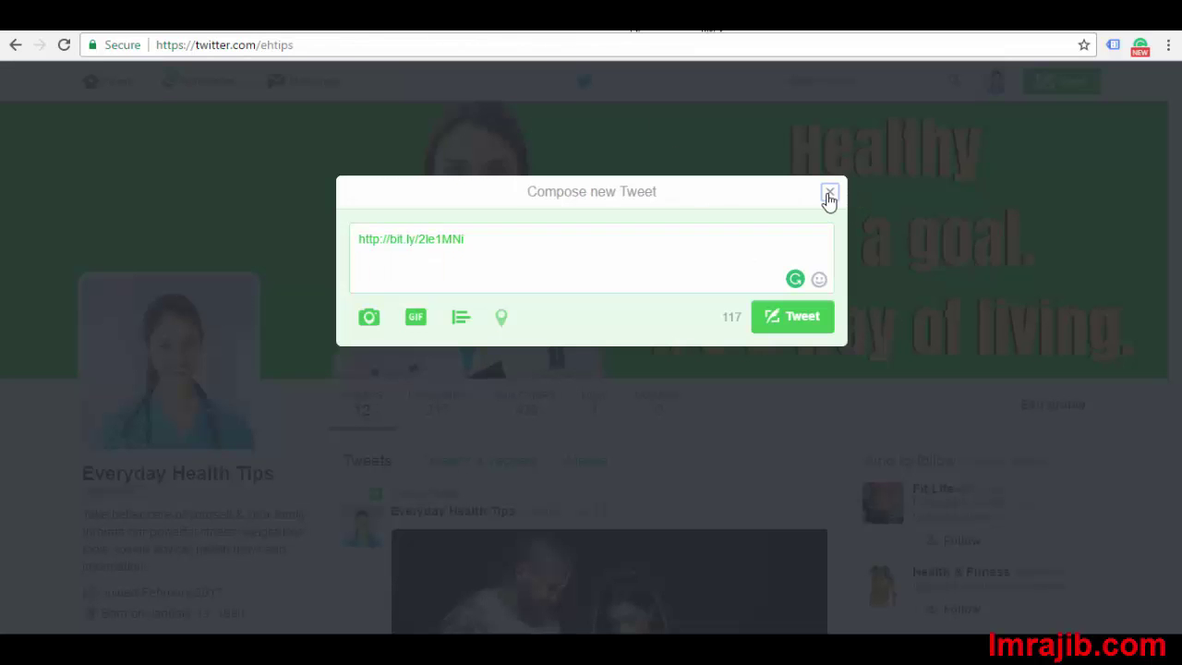
{"action": "scroll", "coordinate": [984, 245], "scroll_direction": "down", "scroll_amount": 7}
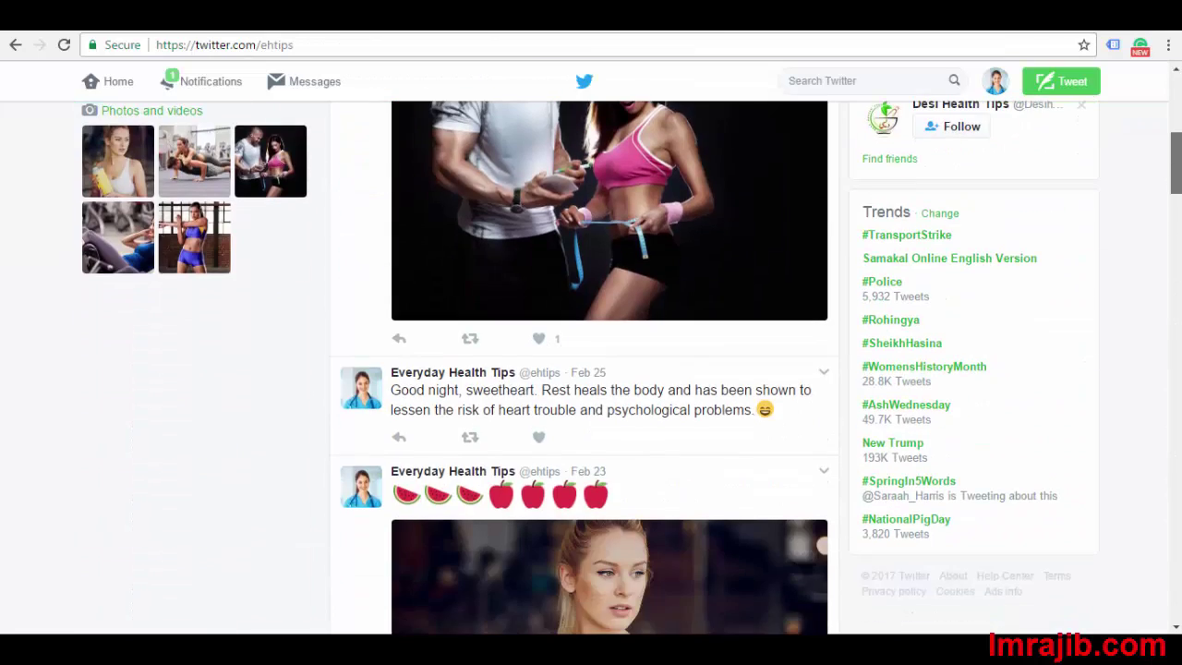
{"action": "scroll", "coordinate": [720, 368], "scroll_direction": "up", "scroll_amount": 3}
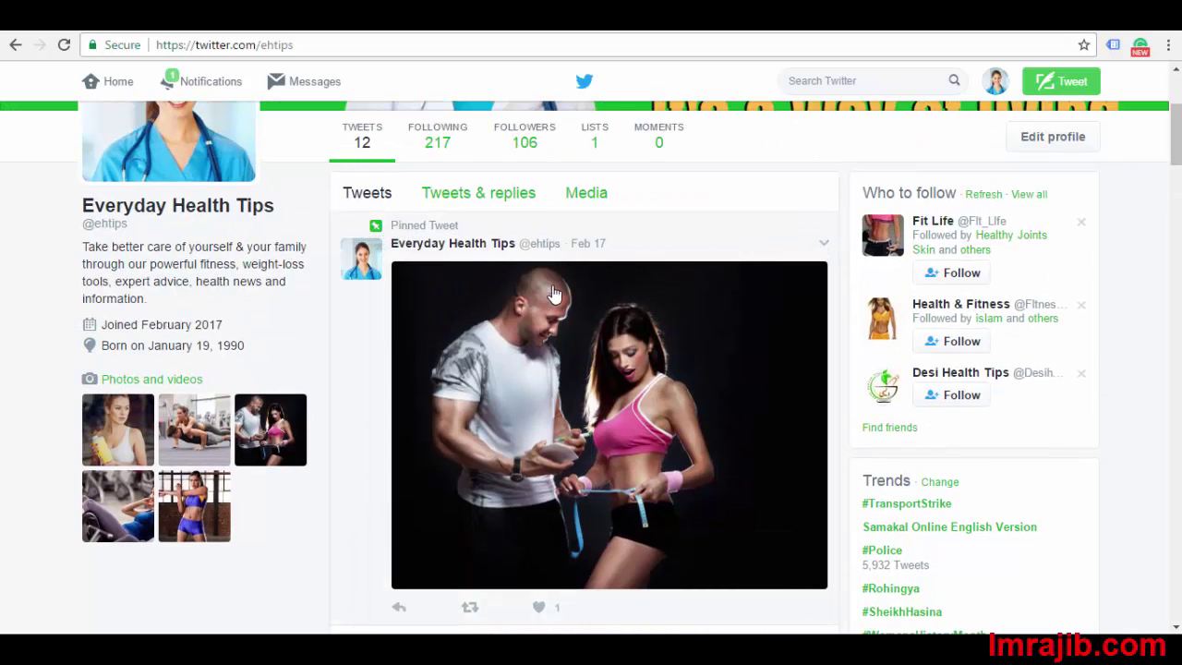
{"action": "scroll", "coordinate": [531, 272], "scroll_direction": "down", "scroll_amount": 15}
{"action": "scroll", "coordinate": [543, 263], "scroll_direction": "up", "scroll_amount": 15}
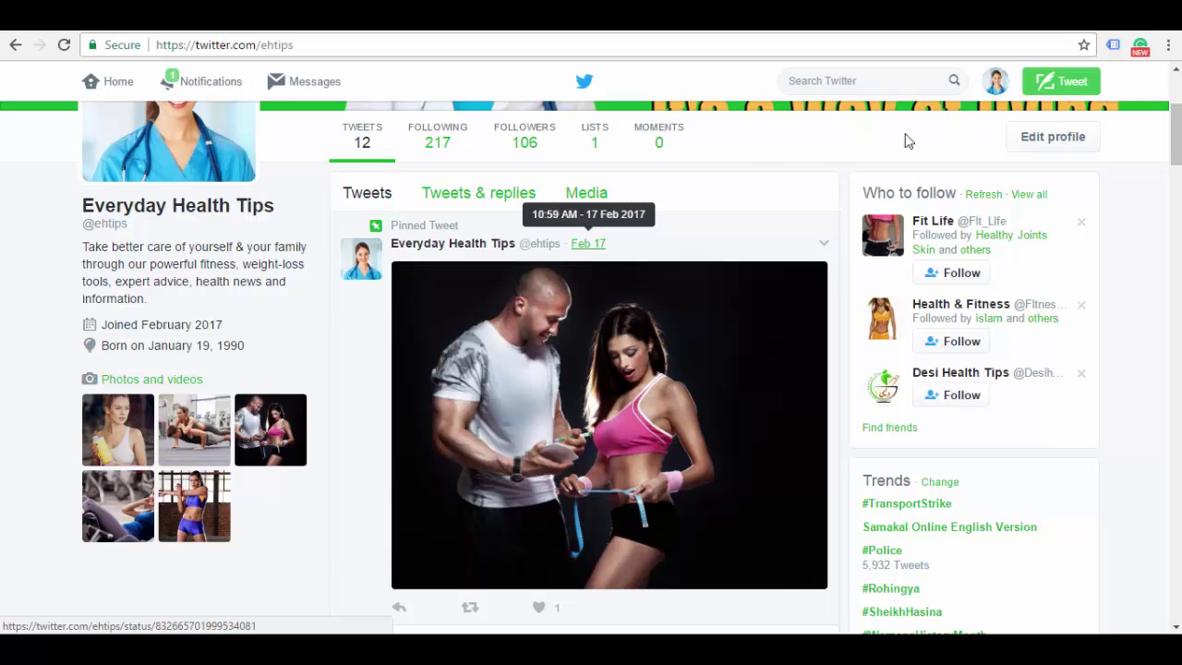
{"action": "scroll", "coordinate": [591, 369], "scroll_direction": "down", "scroll_amount": 1}
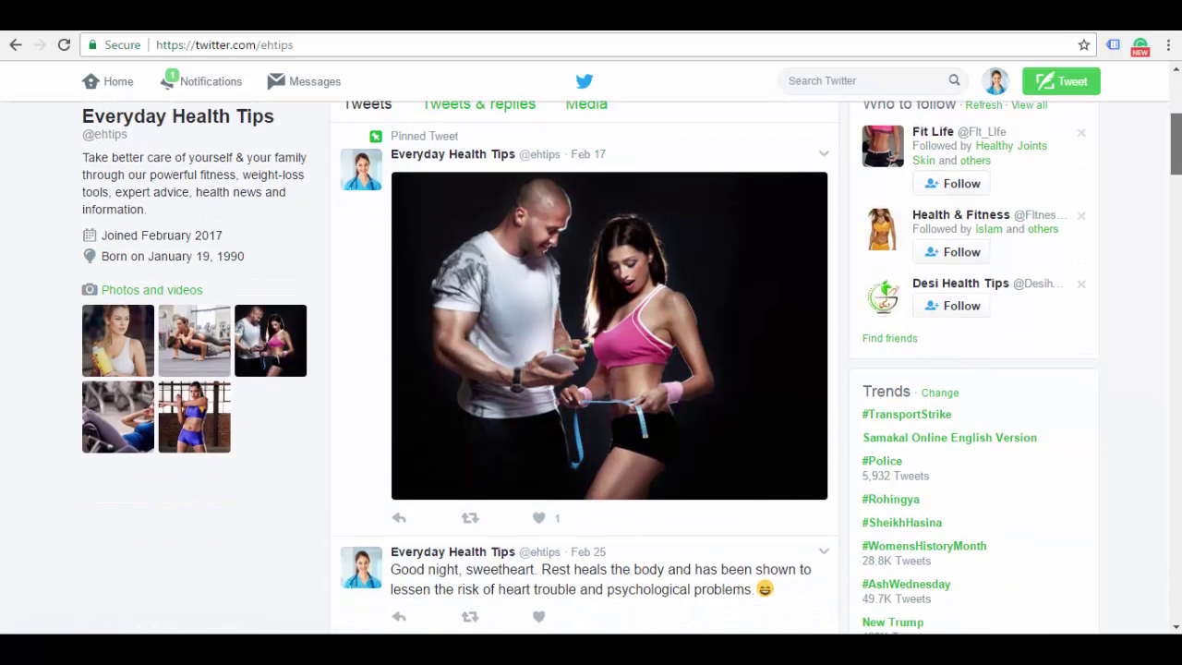
{"action": "scroll", "coordinate": [1173, 177], "scroll_direction": "down", "scroll_amount": 3}
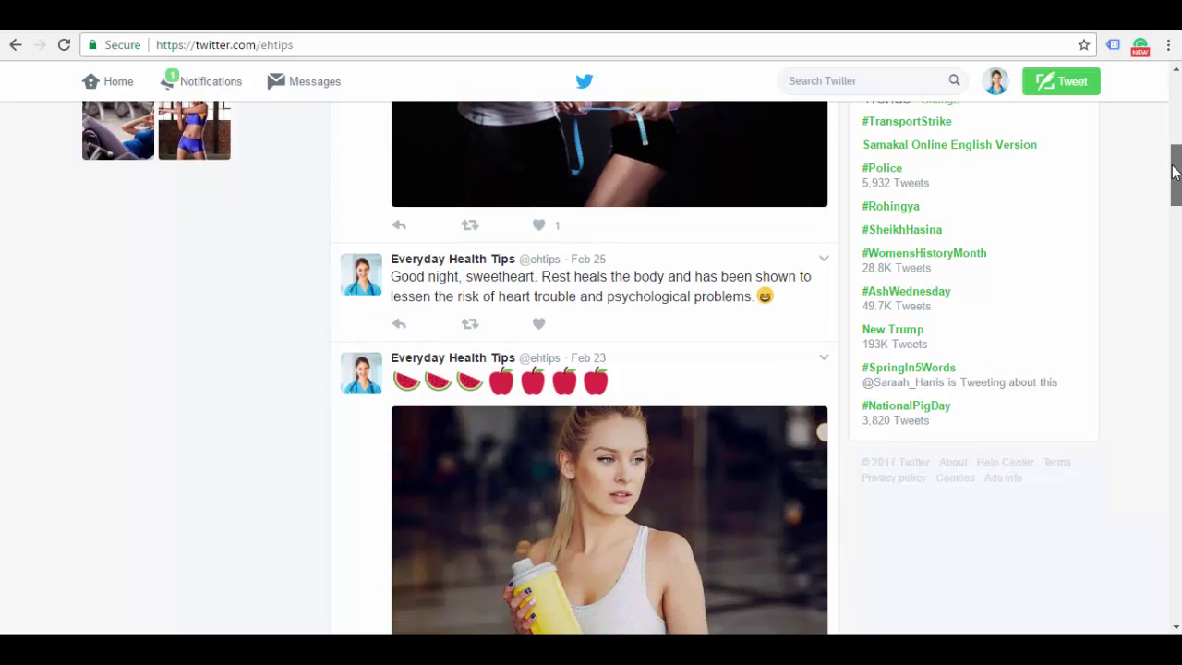
{"action": "mouse_move", "coordinate": [1173, 178]}
{"action": "left_mouse_down"}
{"action": "mouse_move", "coordinate": [1168, 208]}
{"action": "mouse_move", "coordinate": [1173, 190]}
{"action": "left_mouse_up"}
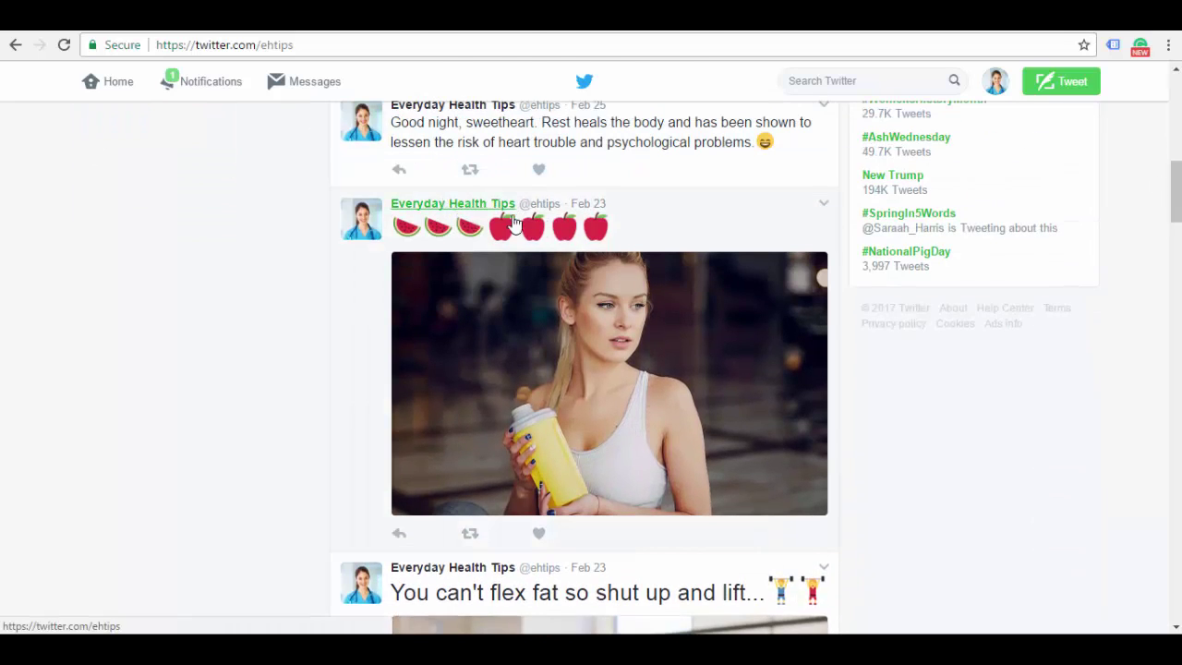
Pin the Feb 23 watermelon-and-apple photo tweet in place of the old pinned tweet, then view it
{"action": "left_click", "coordinate": [825, 207]}
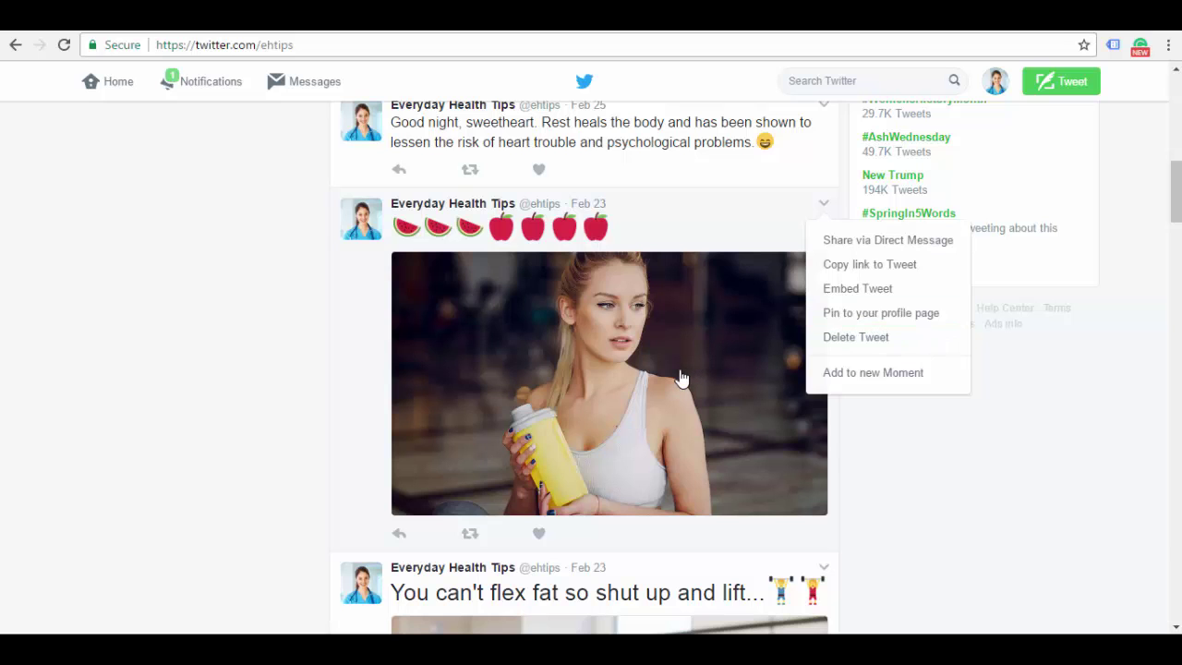
{"action": "left_click", "coordinate": [868, 318]}
{"action": "left_click", "coordinate": [783, 384]}
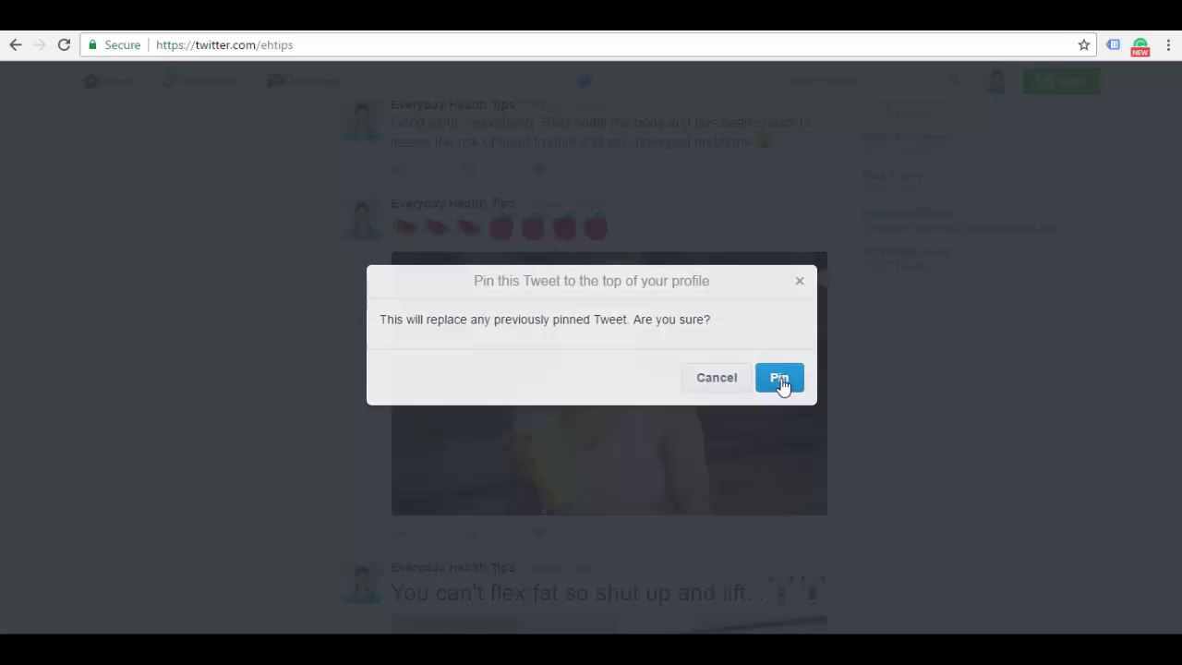
{"action": "left_click", "coordinate": [688, 128]}
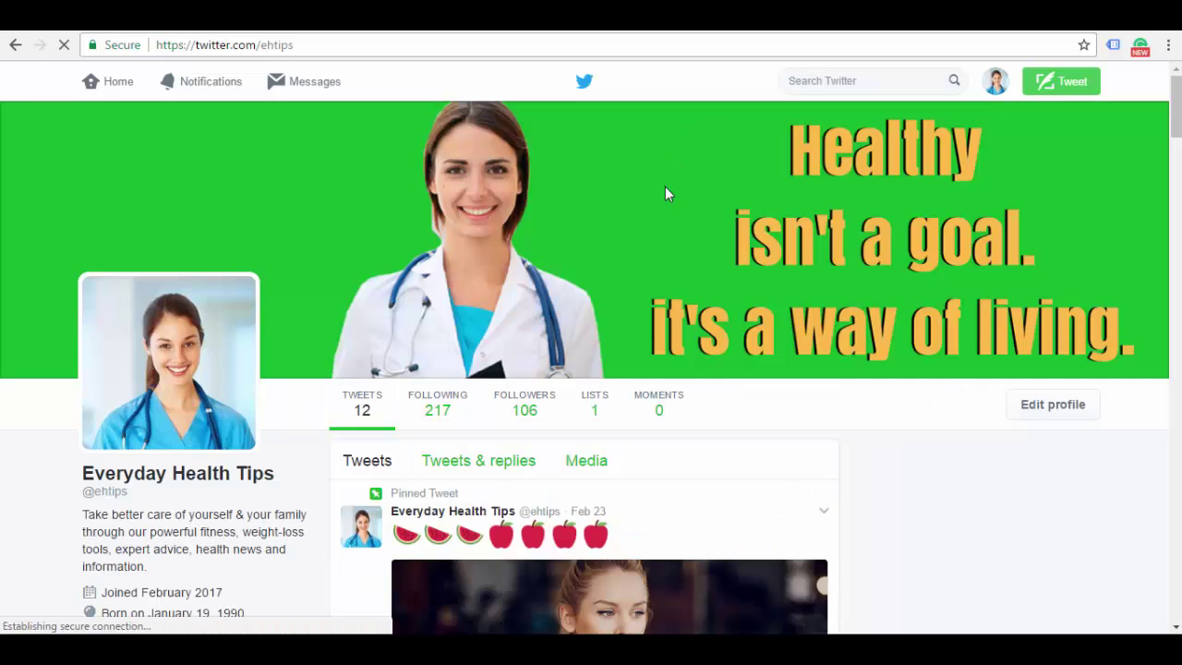
{"action": "mouse_move", "coordinate": [1176, 128]}
{"action": "left_mouse_down"}
{"action": "mouse_move", "coordinate": [1177, 169]}
{"action": "mouse_move", "coordinate": [1177, 146]}
{"action": "left_mouse_up"}
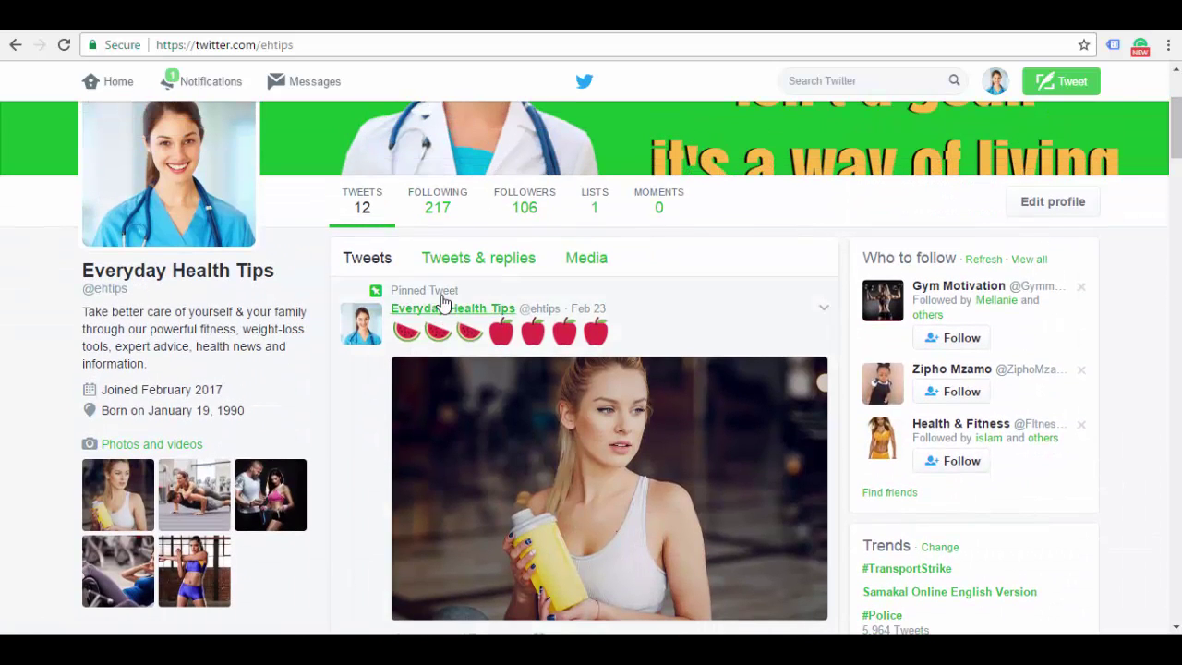
{"action": "left_click_drag", "start_coordinate": [1177, 129], "coordinate": [1177, 92]}
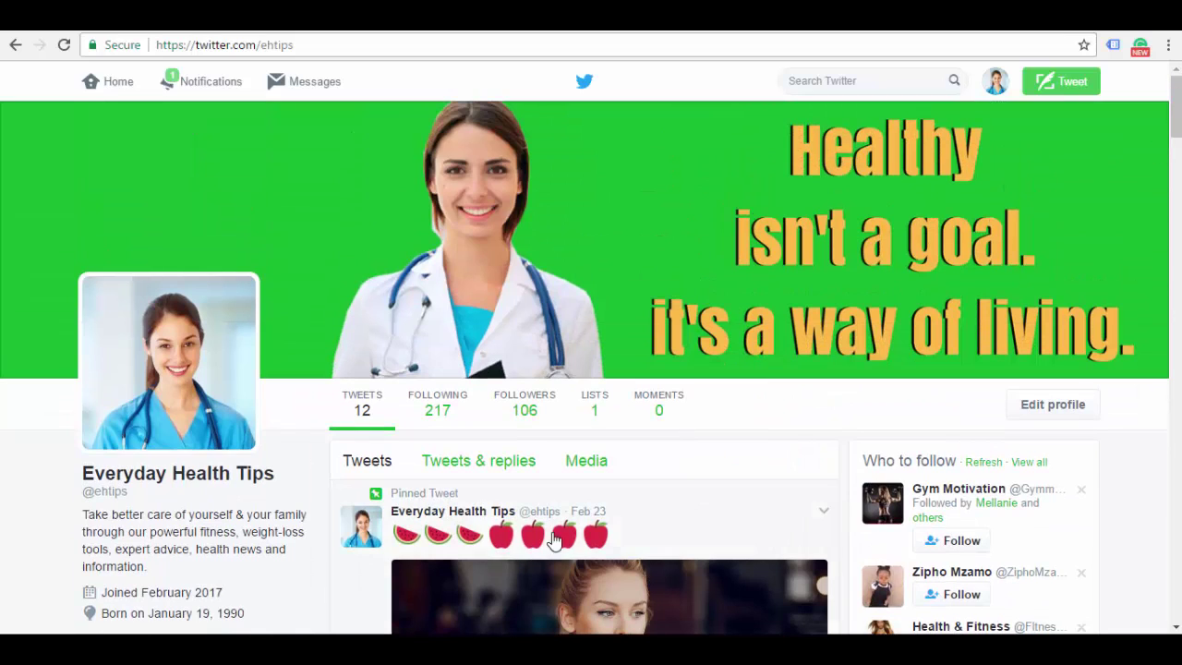